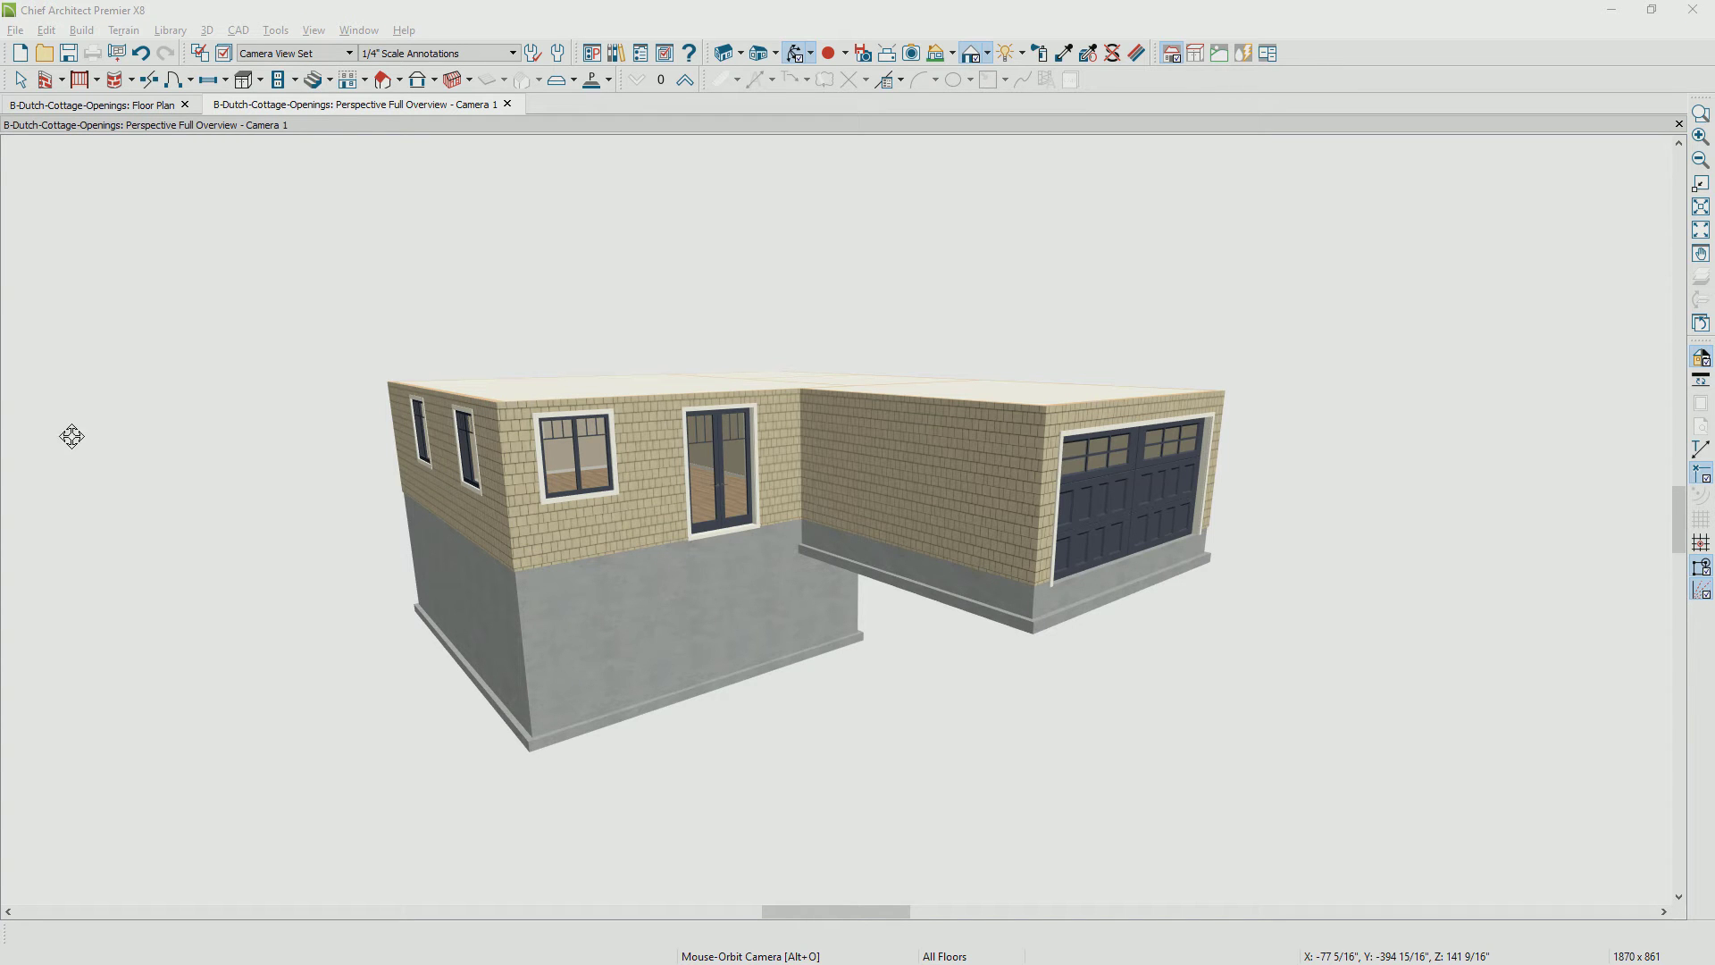
Open the Build Roof dialog from Build > Roof > Build Roof
{"action": "left_click", "coordinate": [956, 334]}
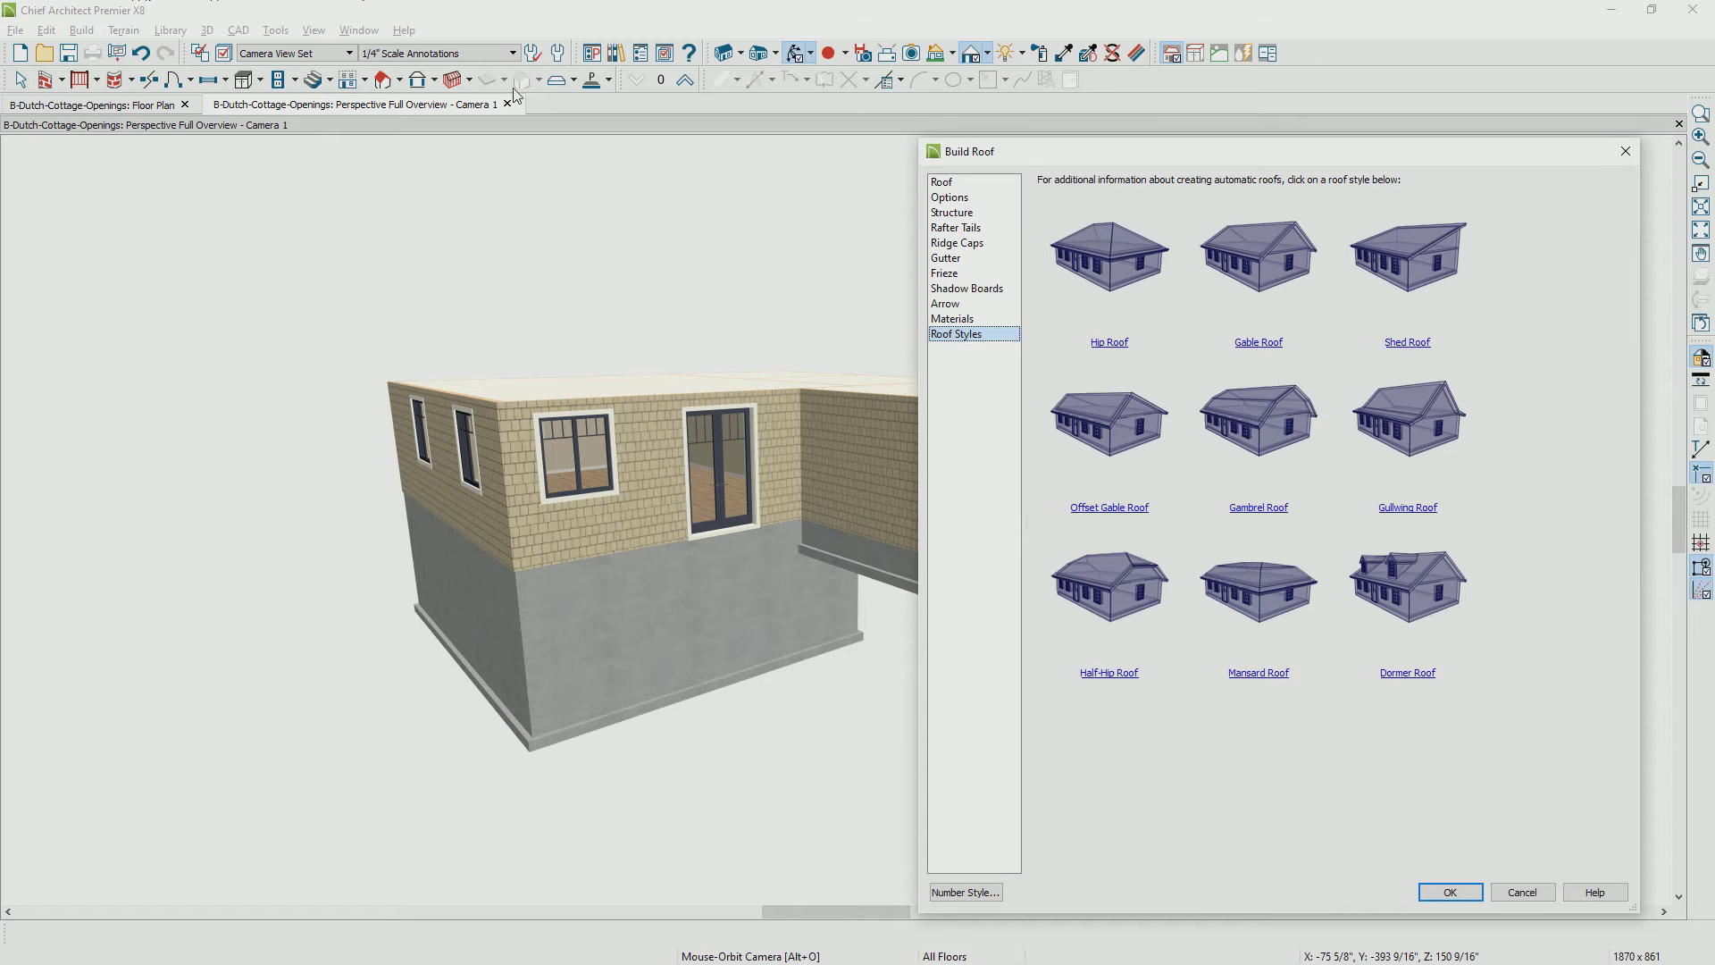
Turn on Build Roof Planes and Auto Rebuild Roofs, and review the Raise/Lower height value
{"action": "left_click", "coordinate": [940, 181]}
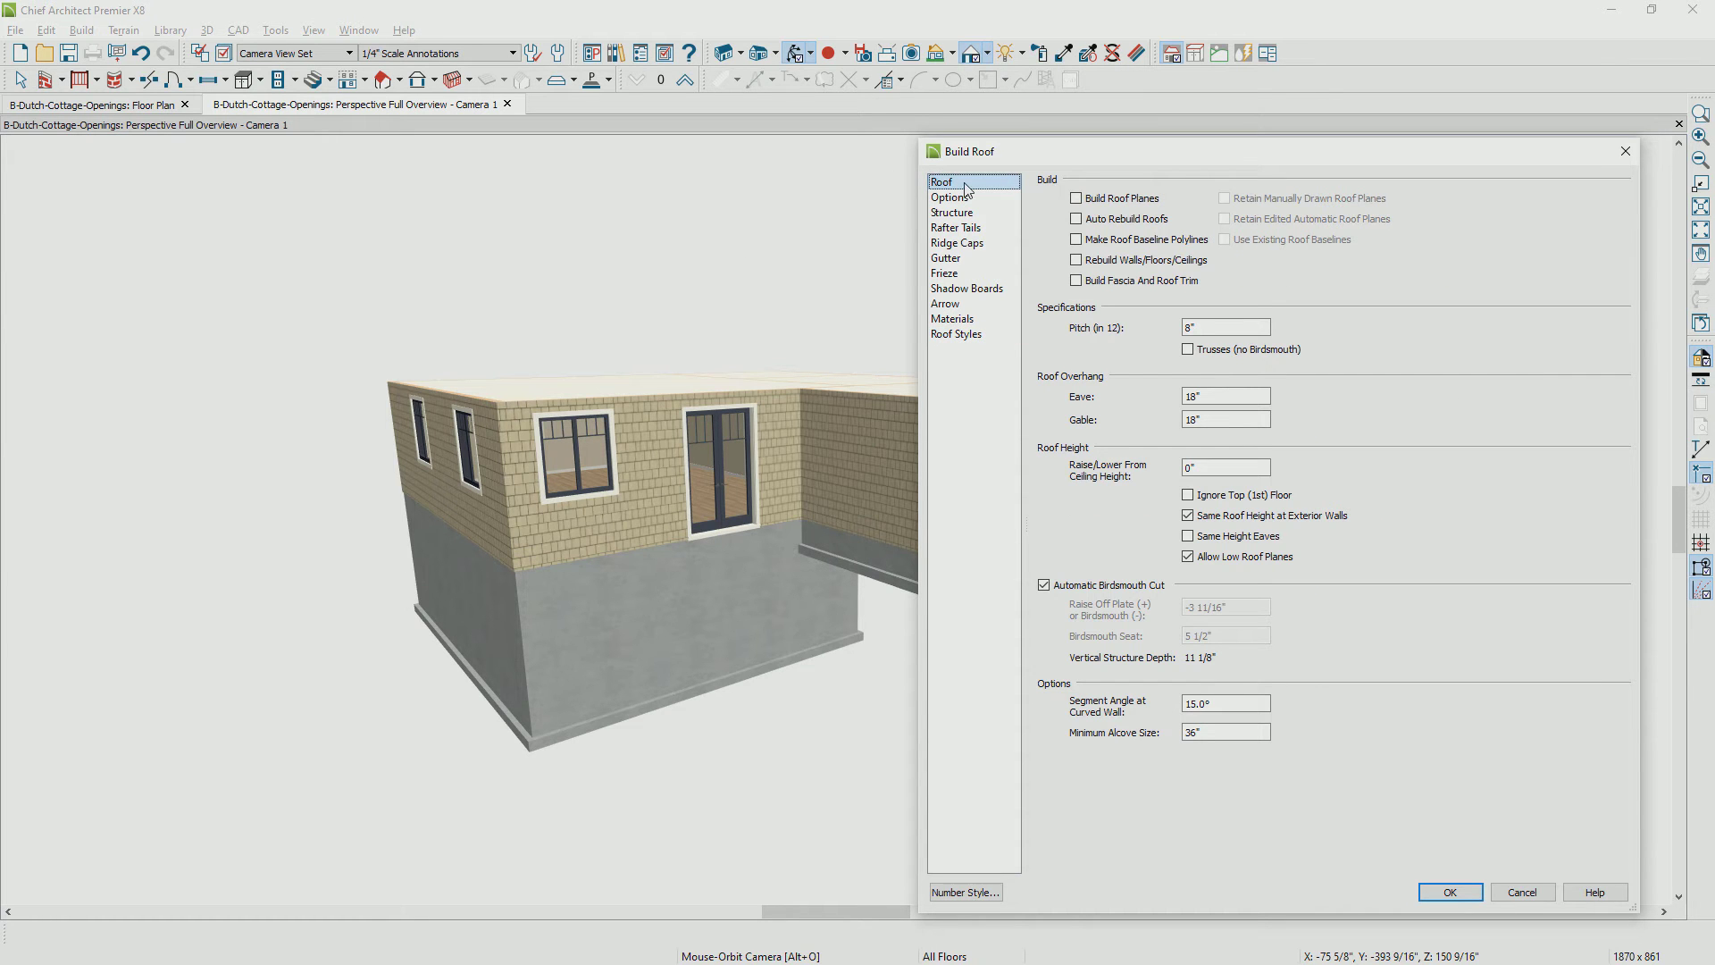
{"action": "left_click", "coordinate": [1076, 220]}
{"action": "left_click", "coordinate": [1077, 198]}
{"action": "left_click", "coordinate": [1203, 469]}
{"action": "left_click", "coordinate": [1229, 469]}
{"action": "left_click", "coordinate": [992, 199]}
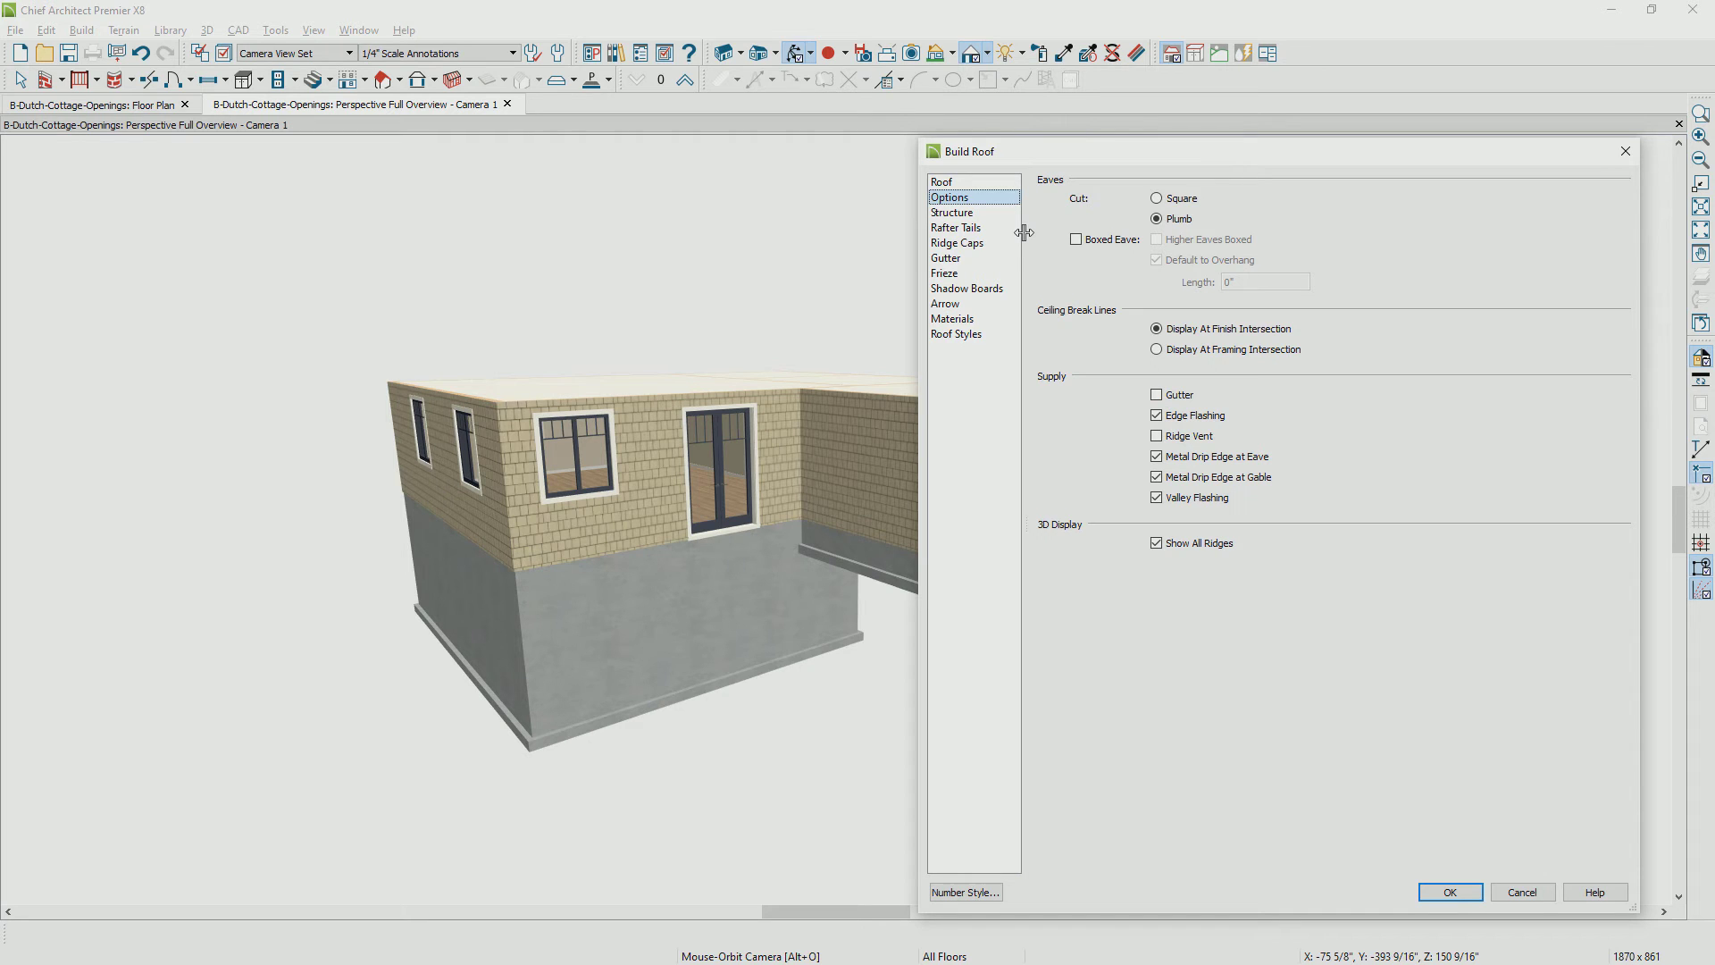
Review the Structure, Rafter Tails, Ridge Caps and Shadow Boards panels of Build Roof
{"action": "left_click", "coordinate": [993, 213]}
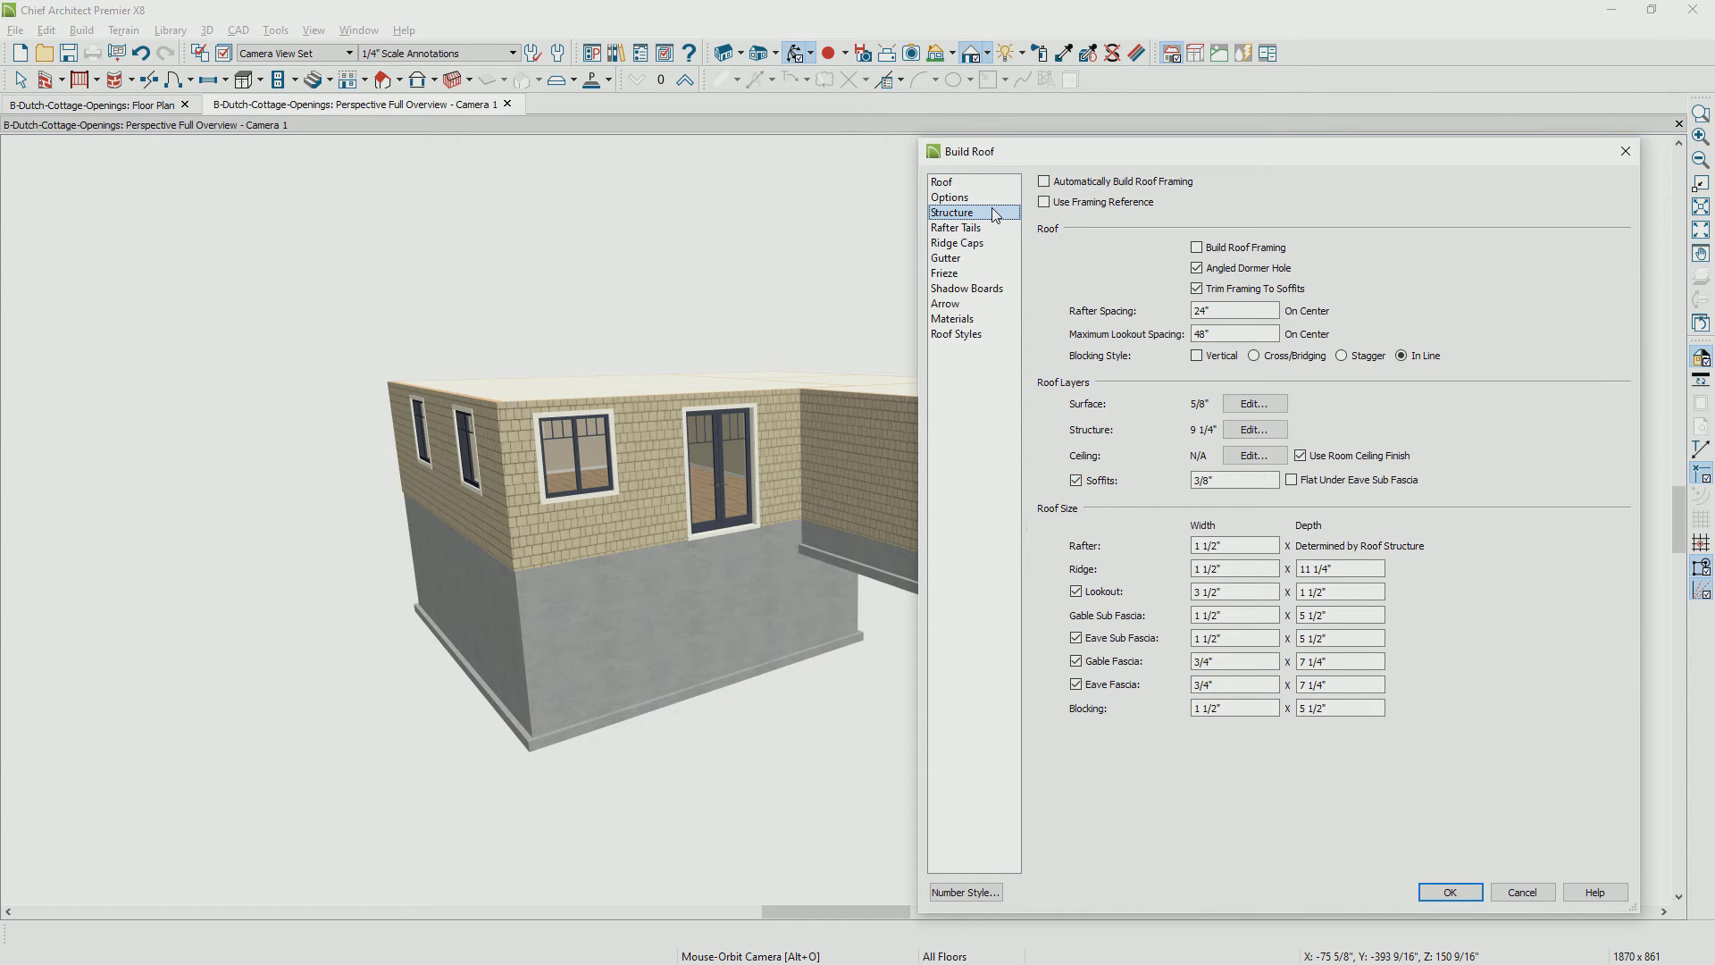
{"action": "left_click", "coordinate": [996, 229]}
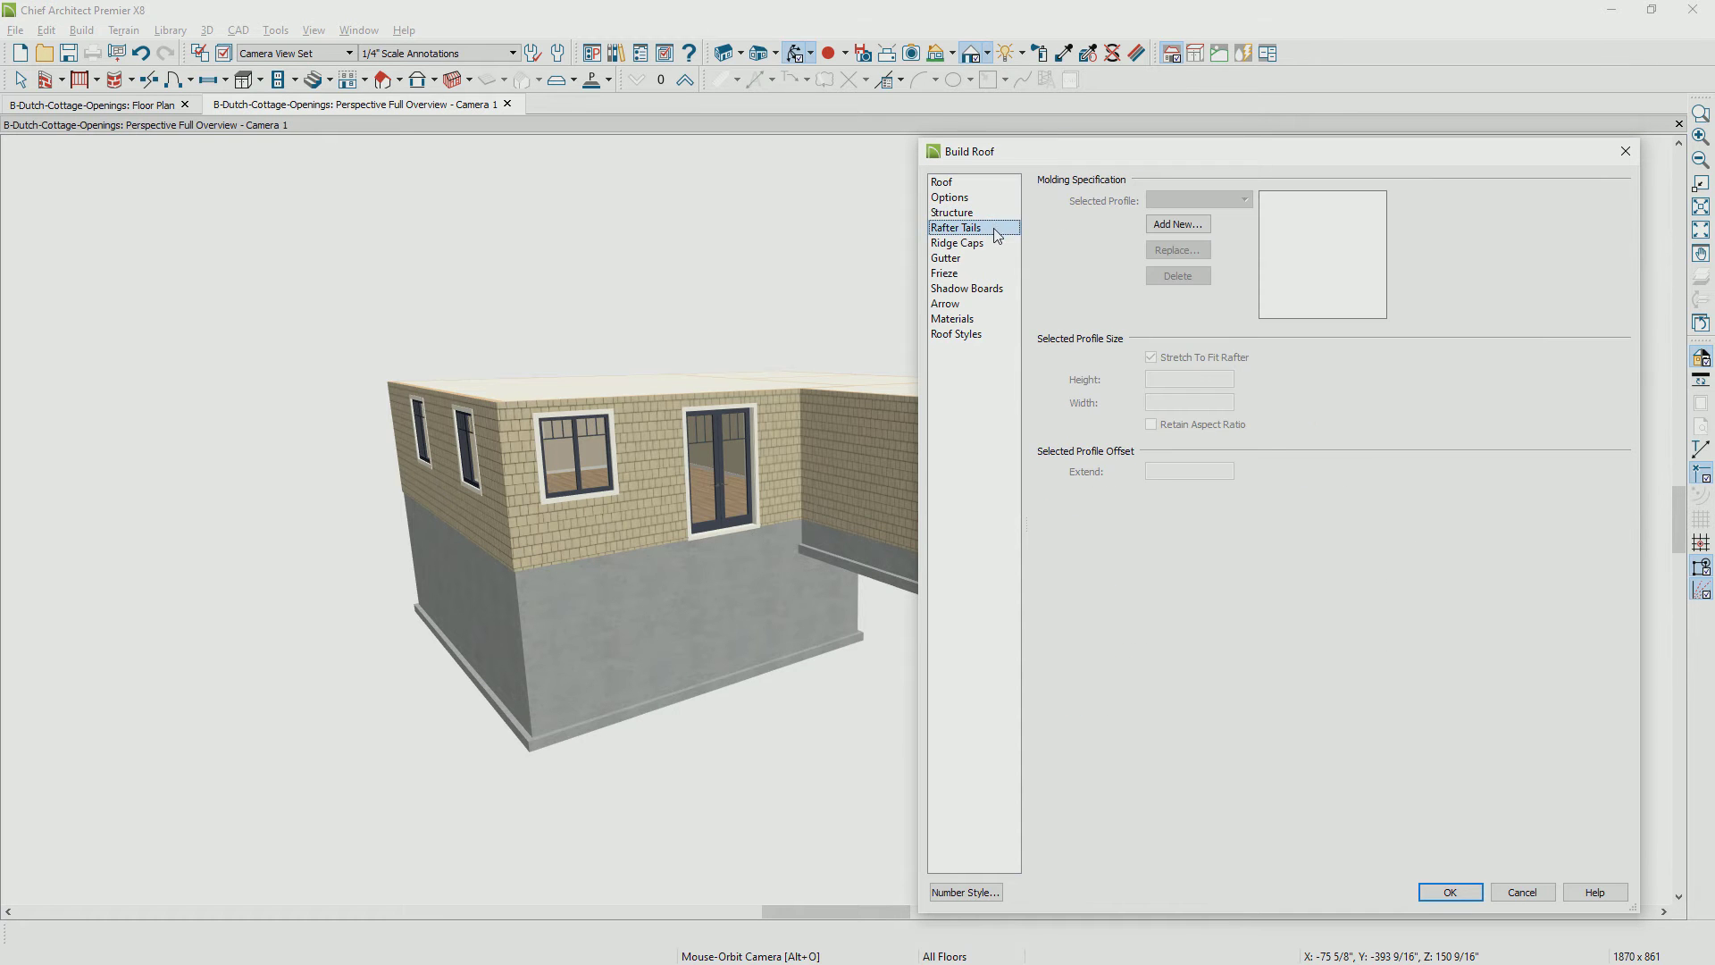
{"action": "left_click", "coordinate": [992, 244]}
{"action": "left_click", "coordinate": [990, 277]}
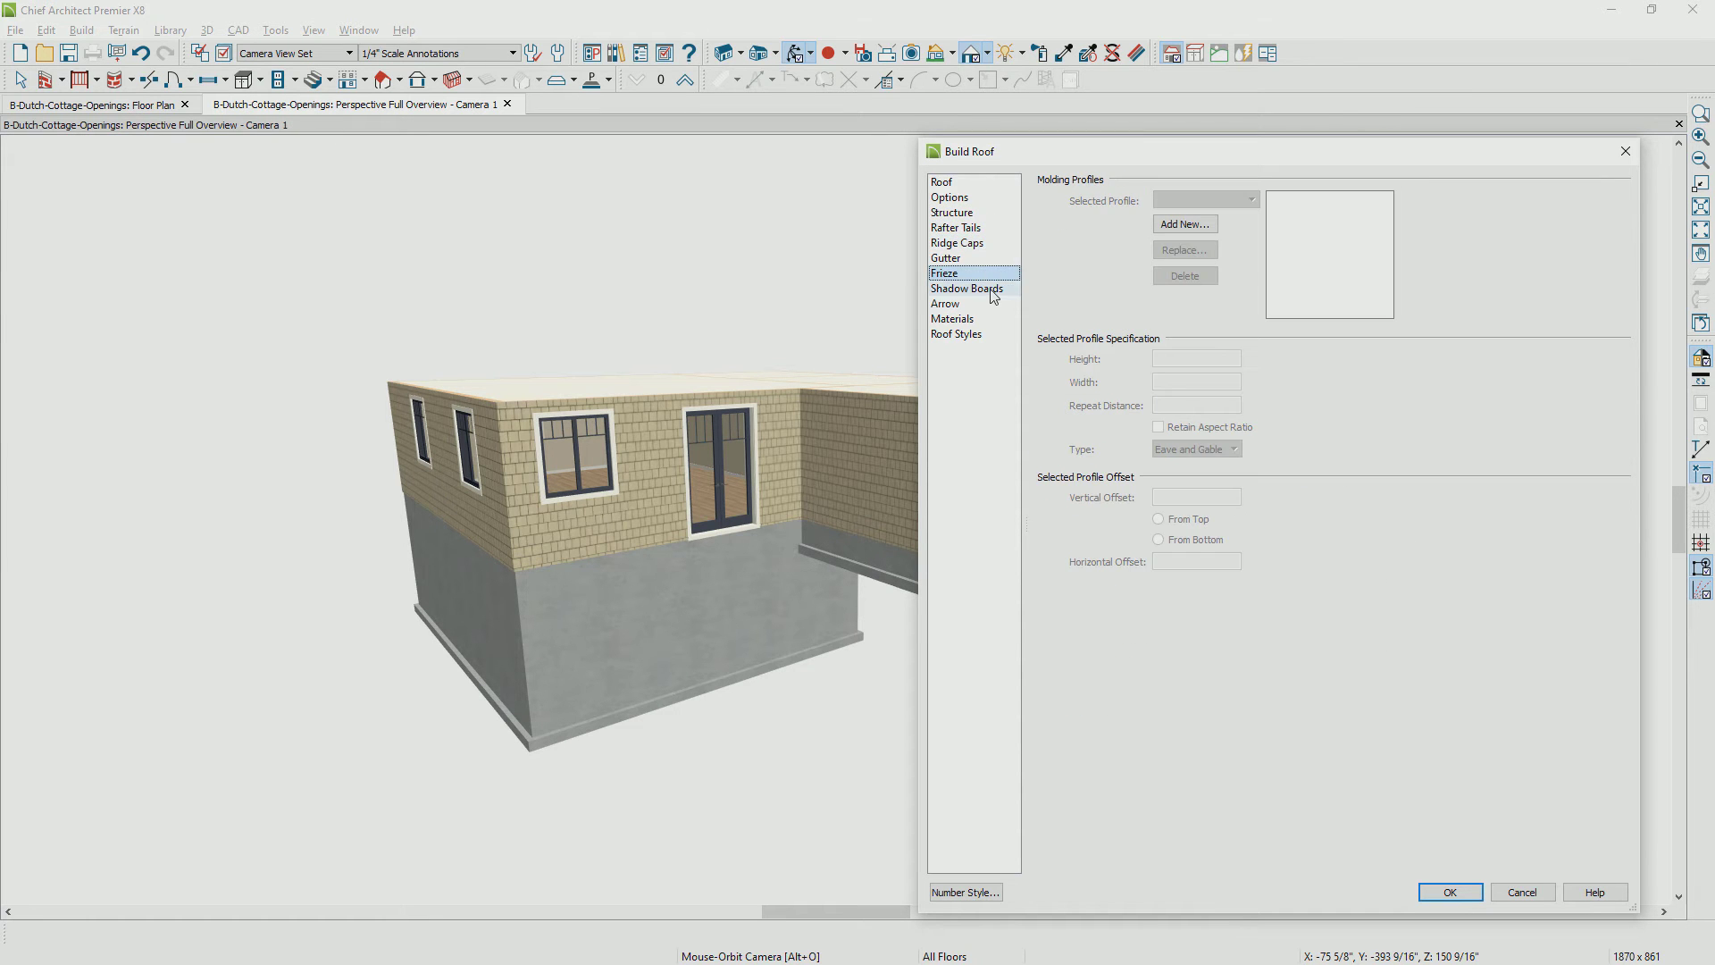
{"action": "left_click", "coordinate": [992, 290]}
Browse Core Catalogs > Architectural > Molding for a shadow board profile, then cancel without choosing
{"action": "left_click", "coordinate": [1192, 225]}
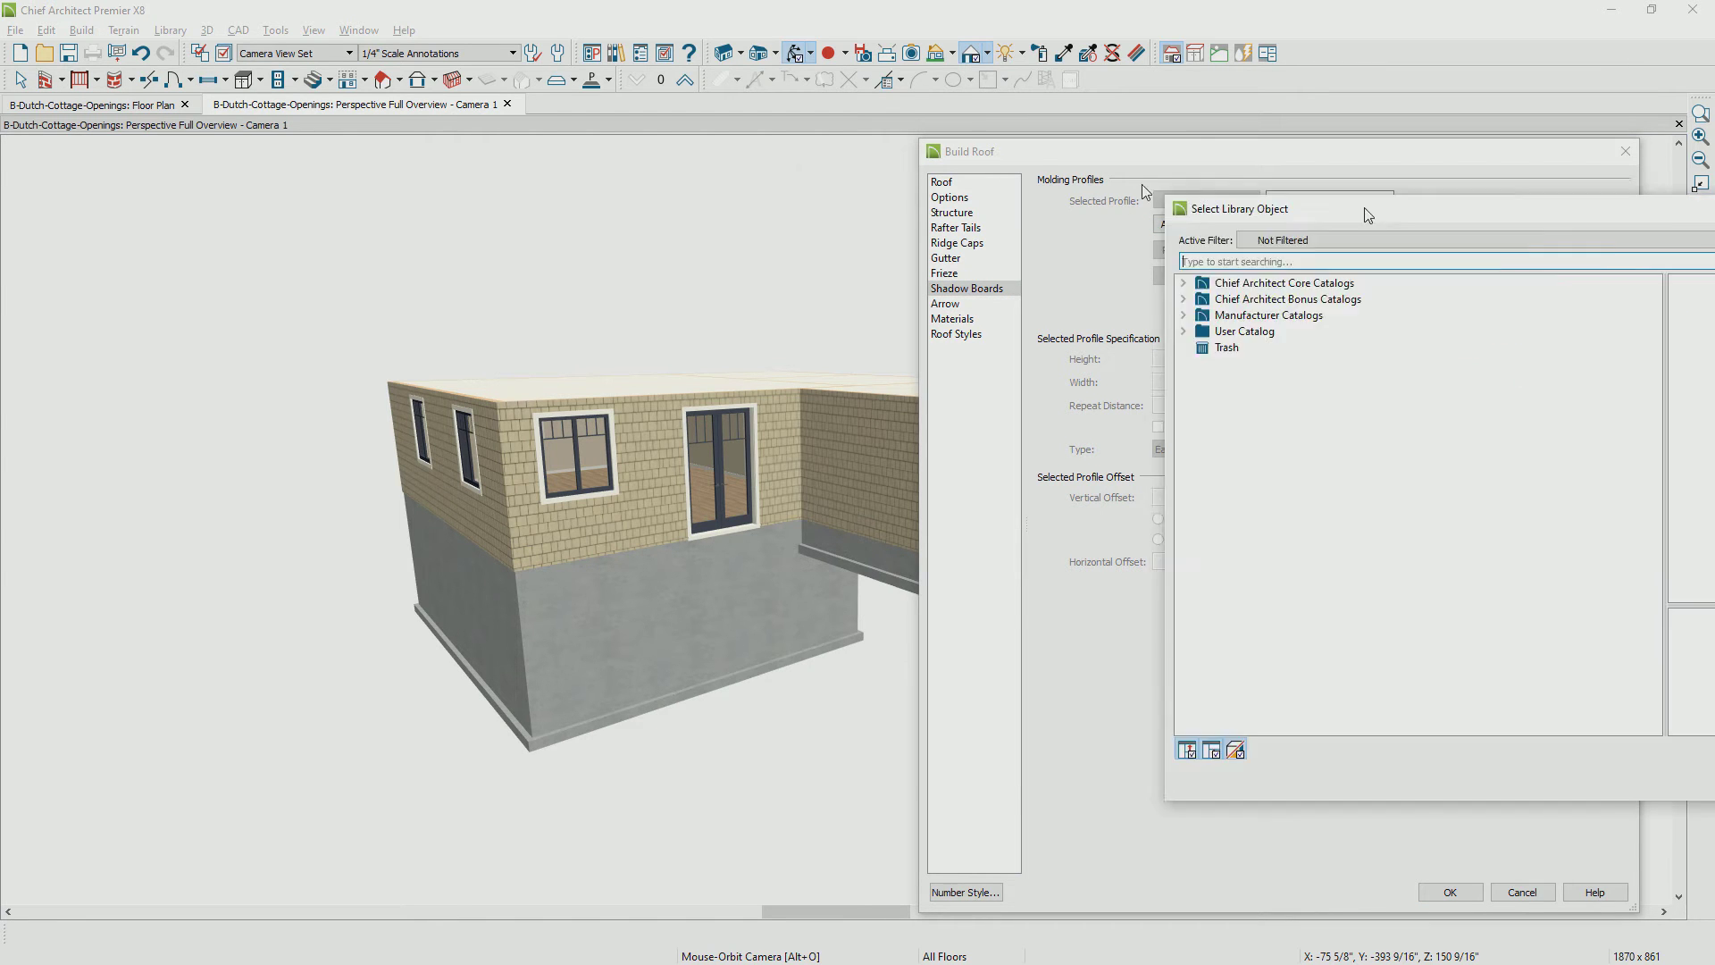
{"action": "left_click_drag", "start_coordinate": [1134, 185], "coordinate": [1018, 186]}
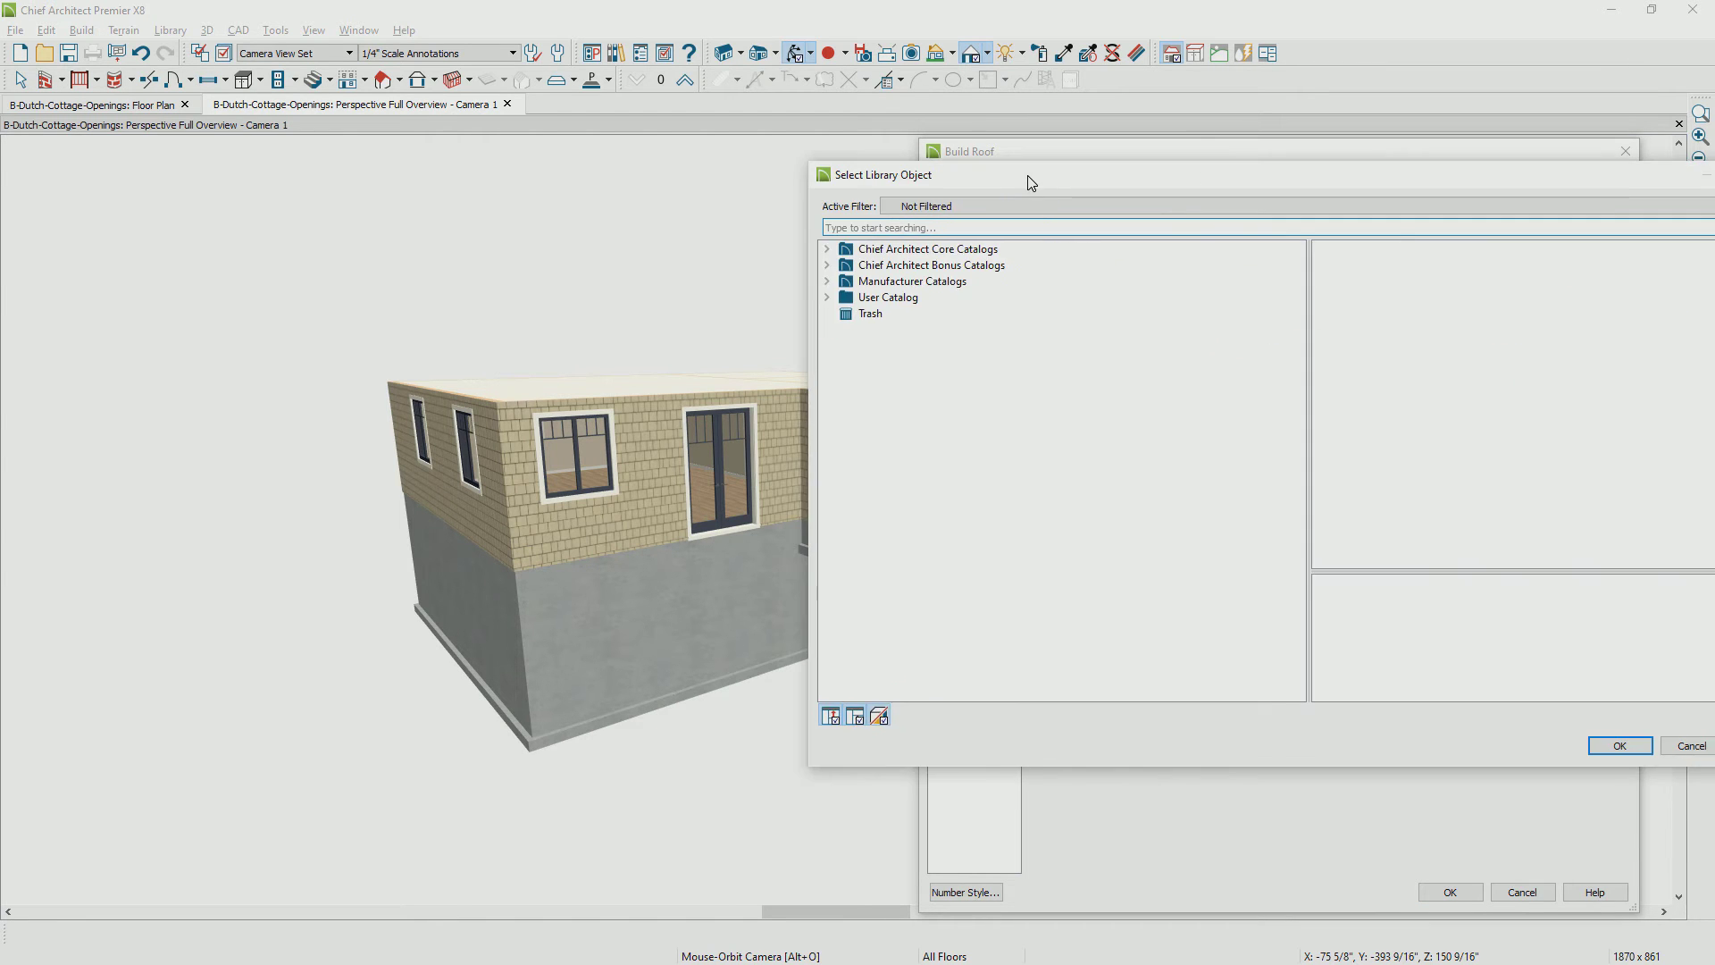
{"action": "left_click", "coordinate": [827, 249]}
{"action": "left_click", "coordinate": [844, 267]}
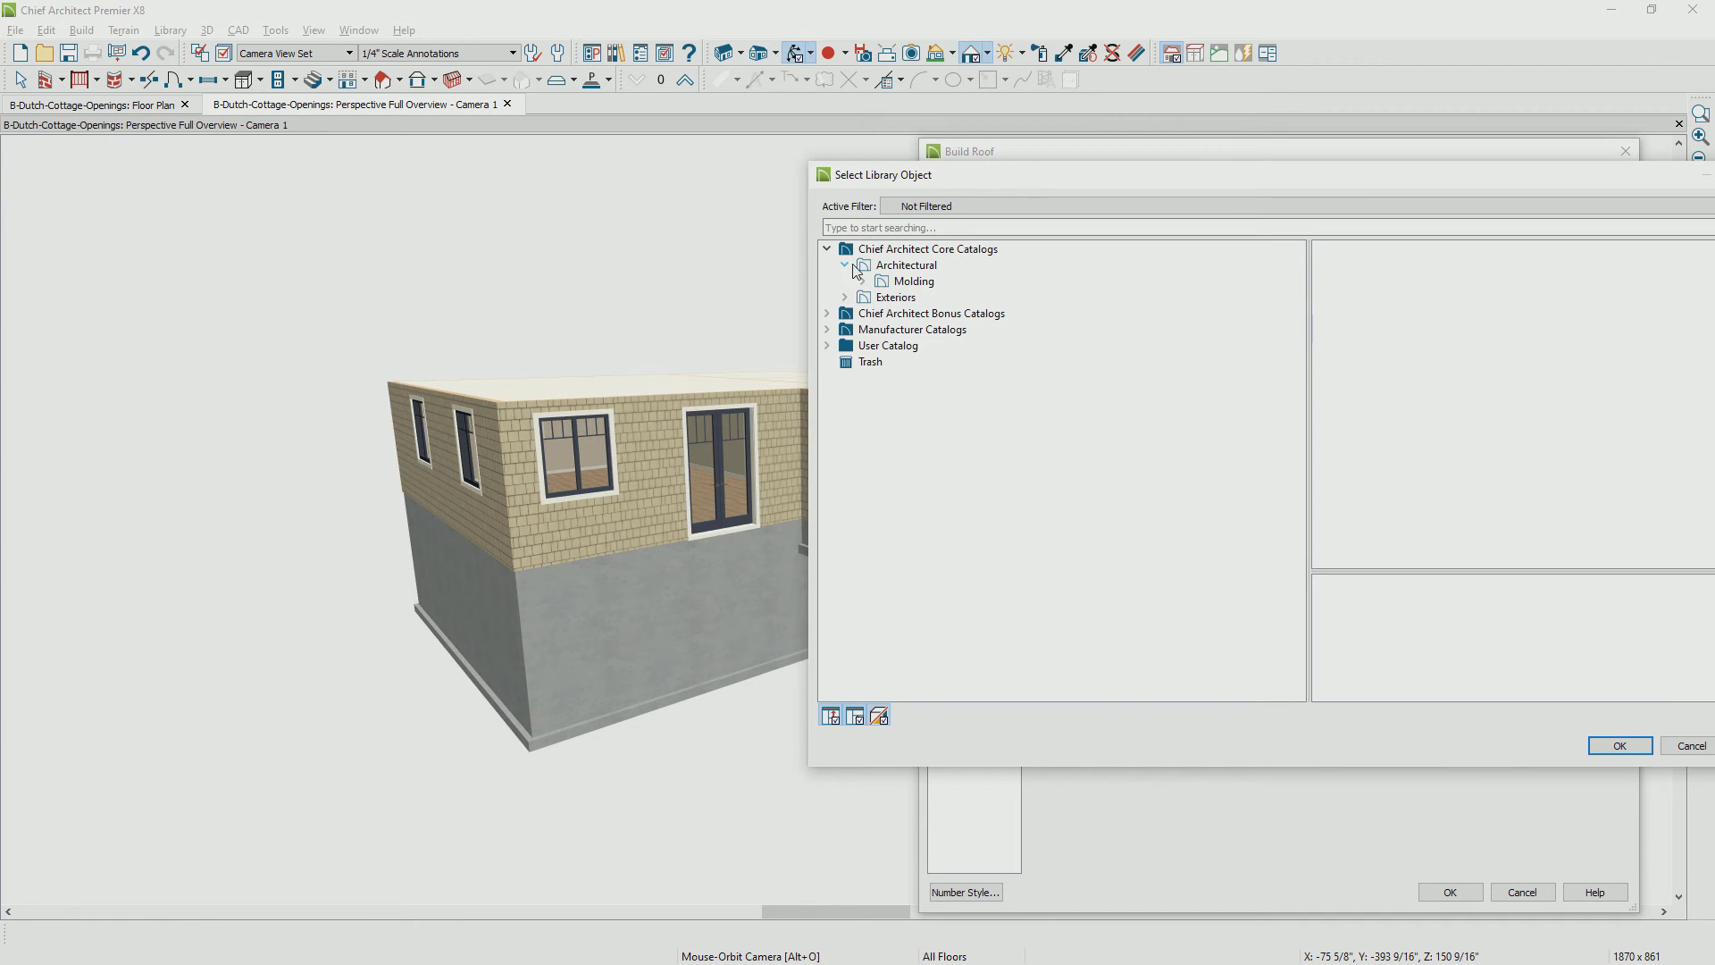
{"action": "left_click", "coordinate": [945, 279]}
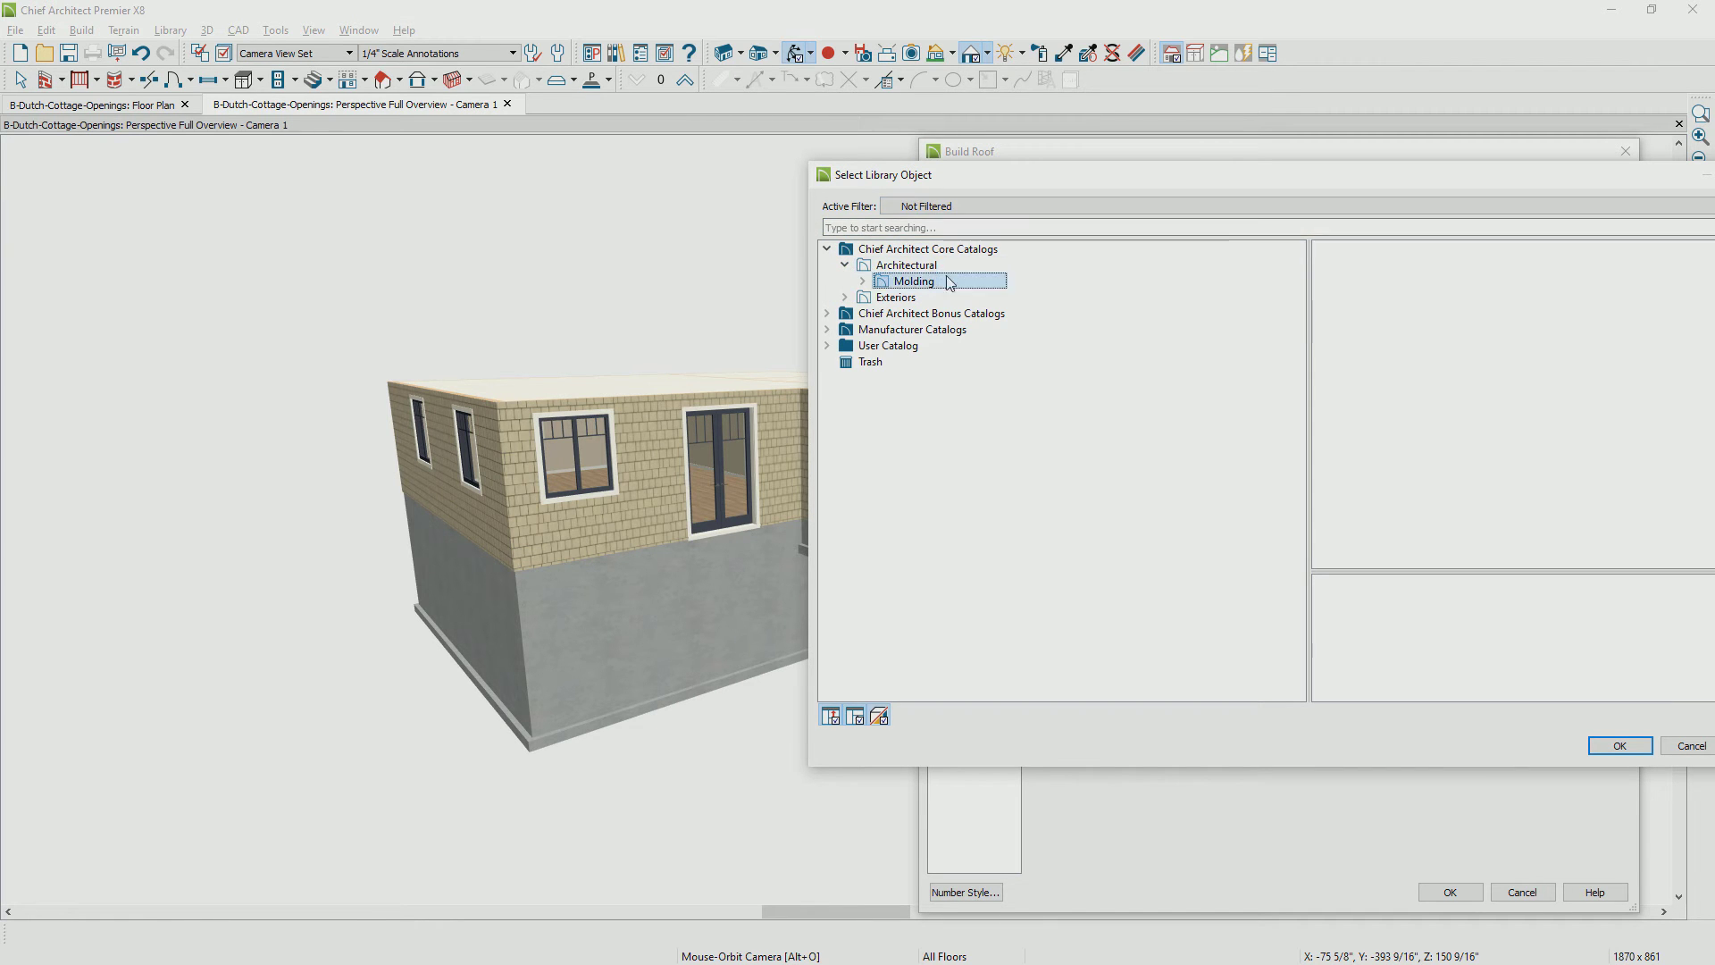
{"action": "key", "text": "Escape"}
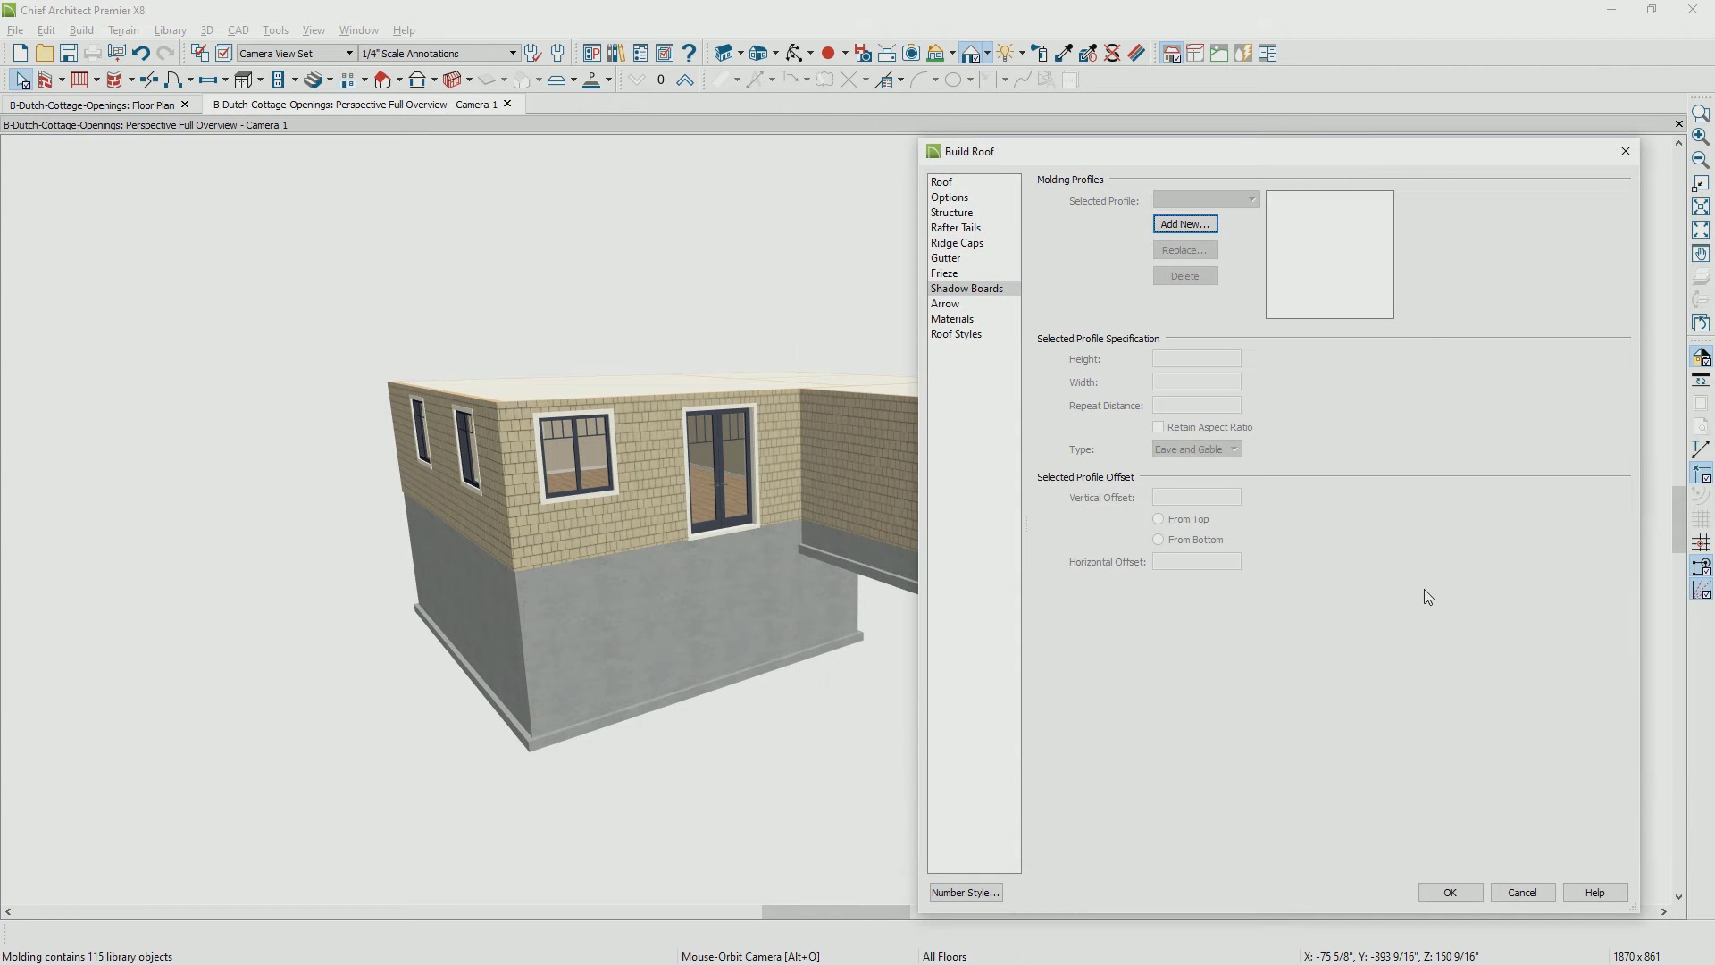
Build the hip roofs on both wings, then rebuild them at a 3-in-12 pitch
{"action": "left_click", "coordinate": [1006, 185]}
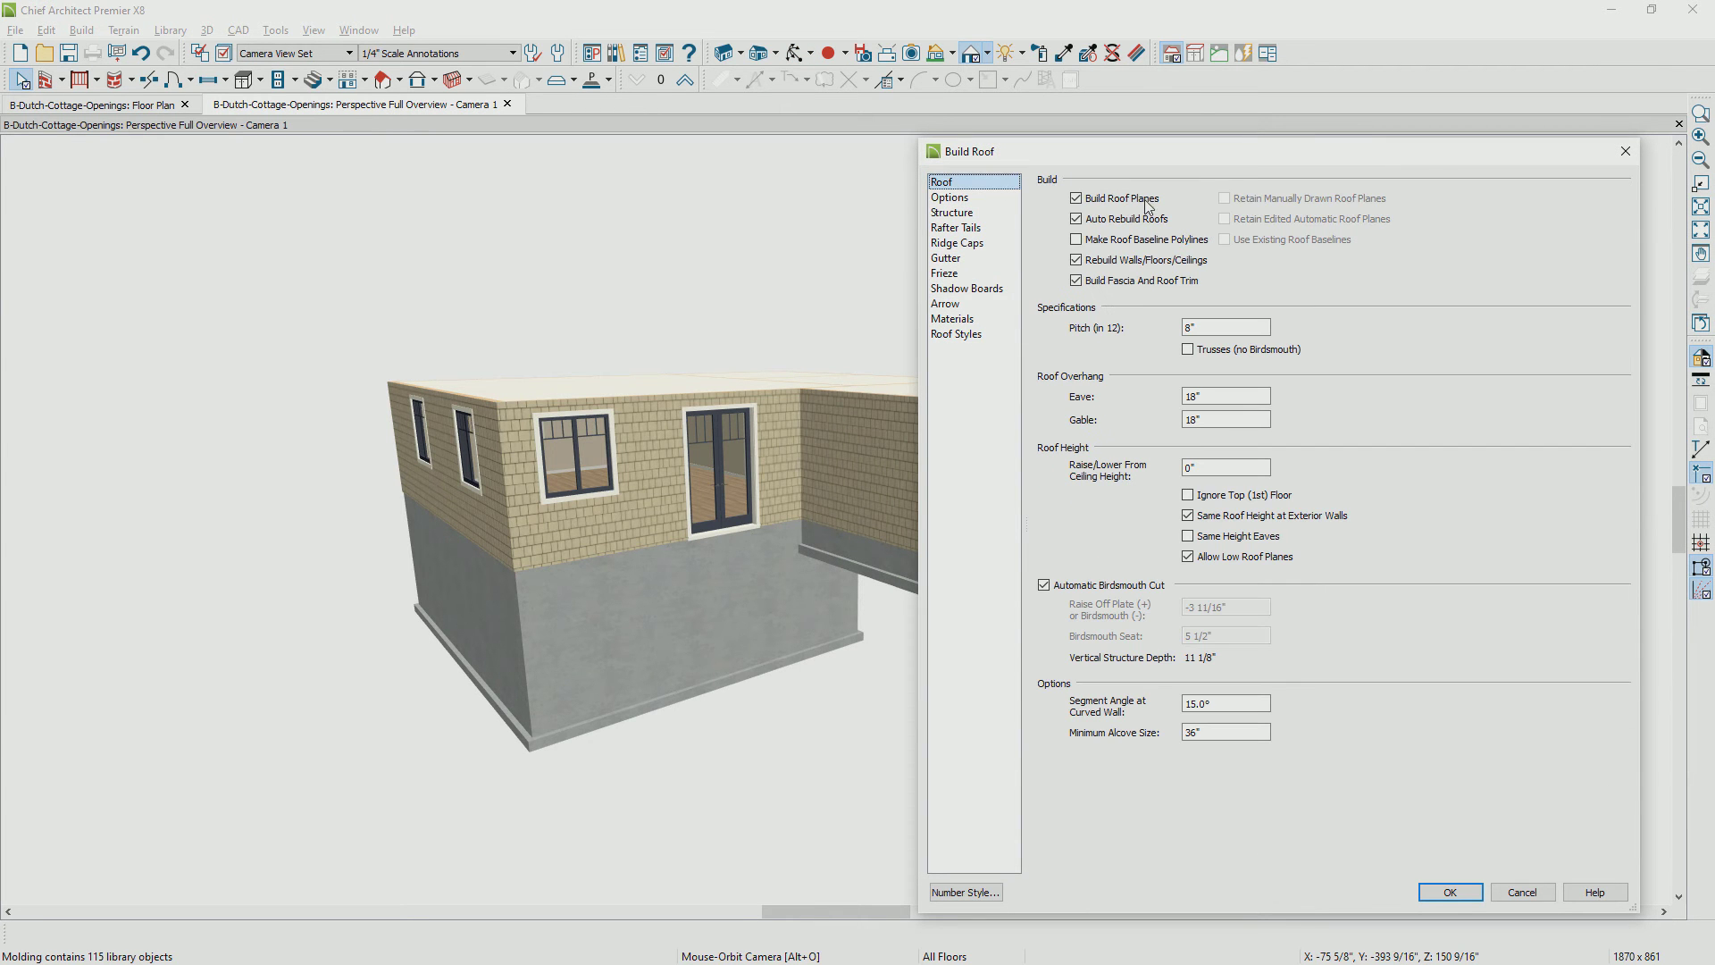
{"action": "left_click", "coordinate": [1451, 893]}
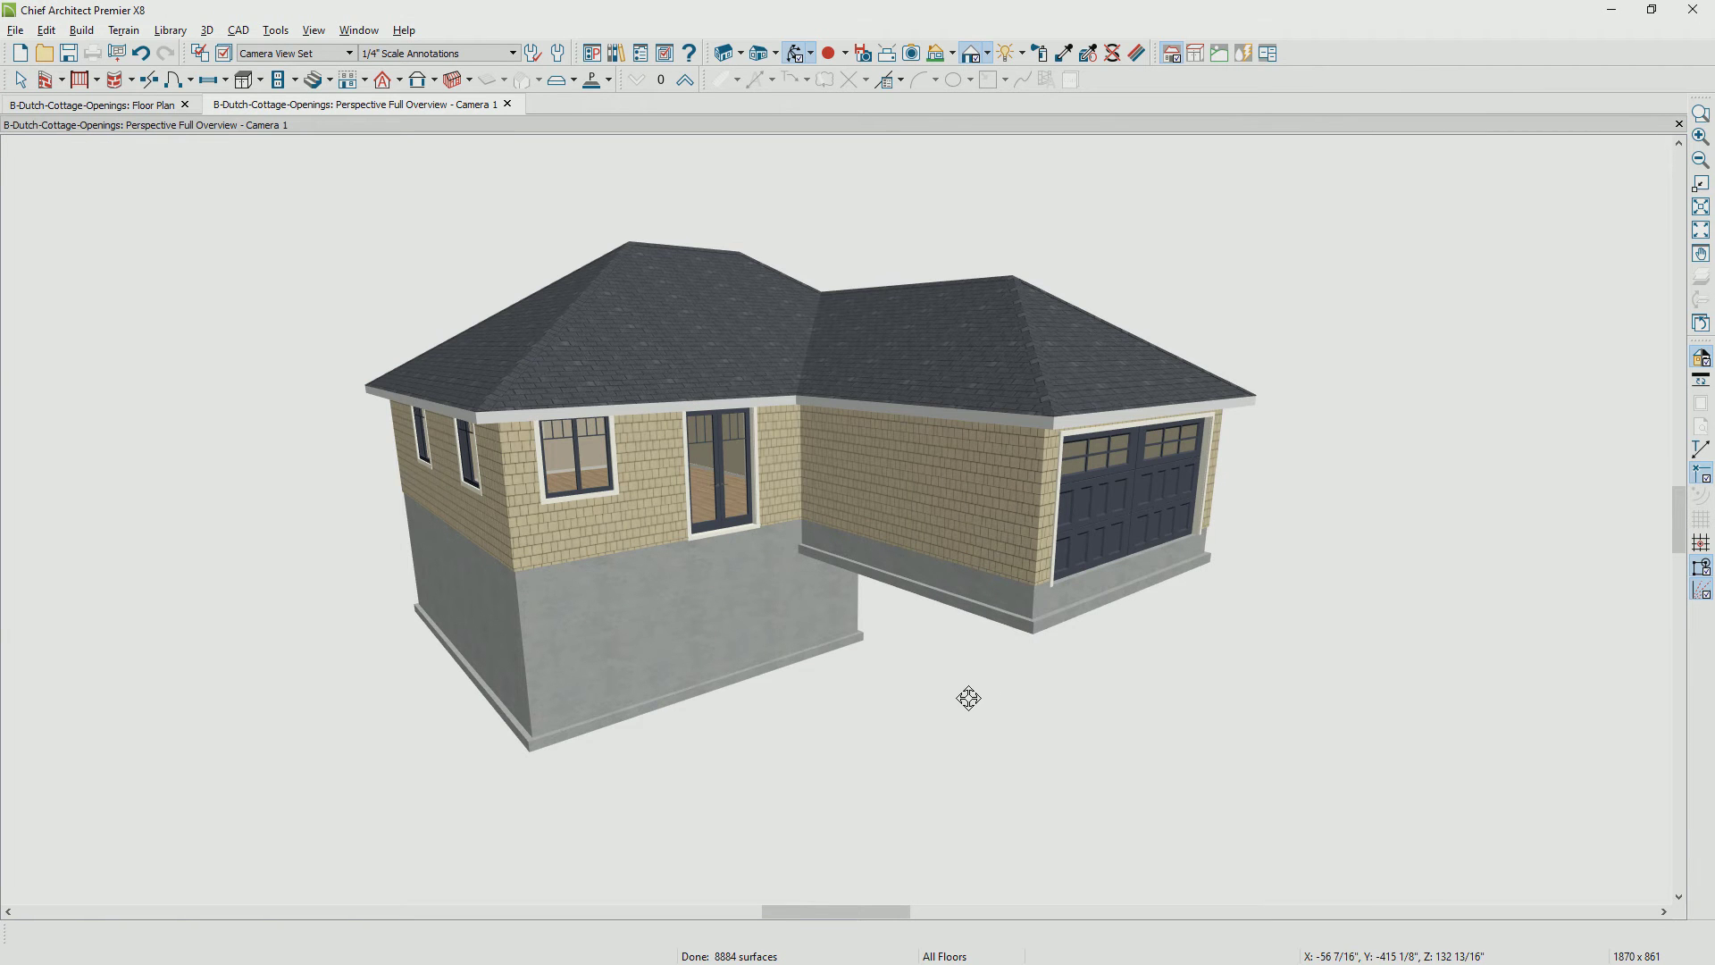
{"action": "key", "text": "ctrl+r"}
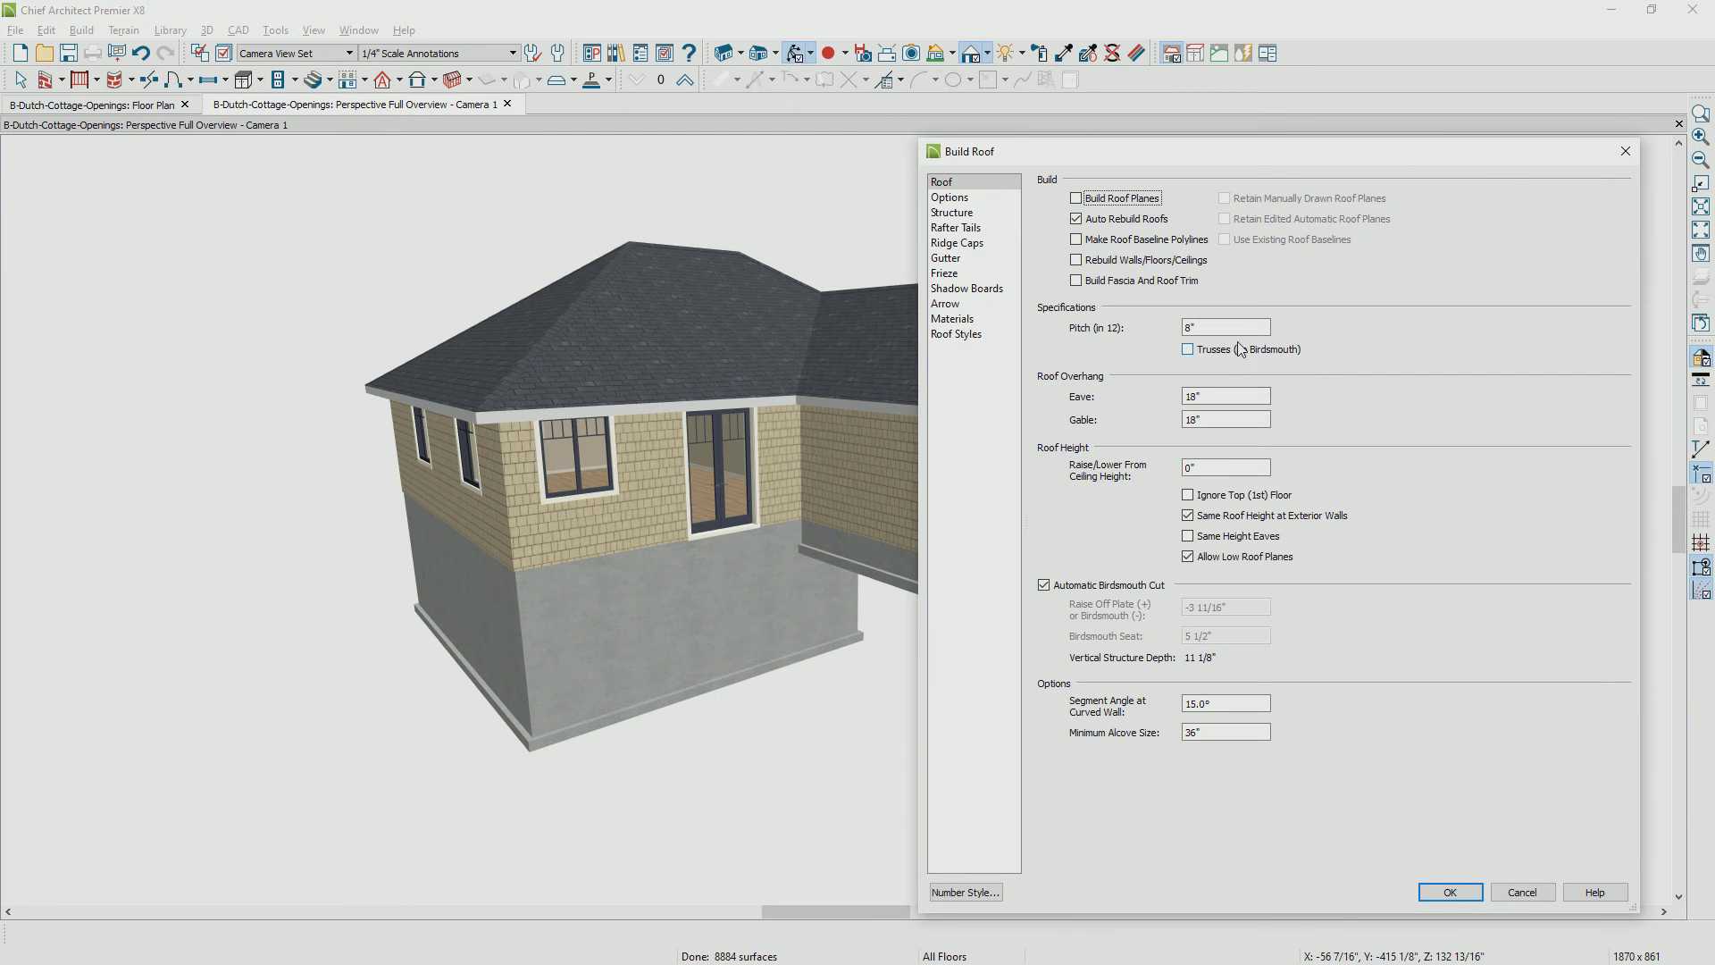
{"action": "double_click", "coordinate": [1190, 327]}
{"action": "type", "text": "3"}
{"action": "left_click", "coordinate": [1429, 892]}
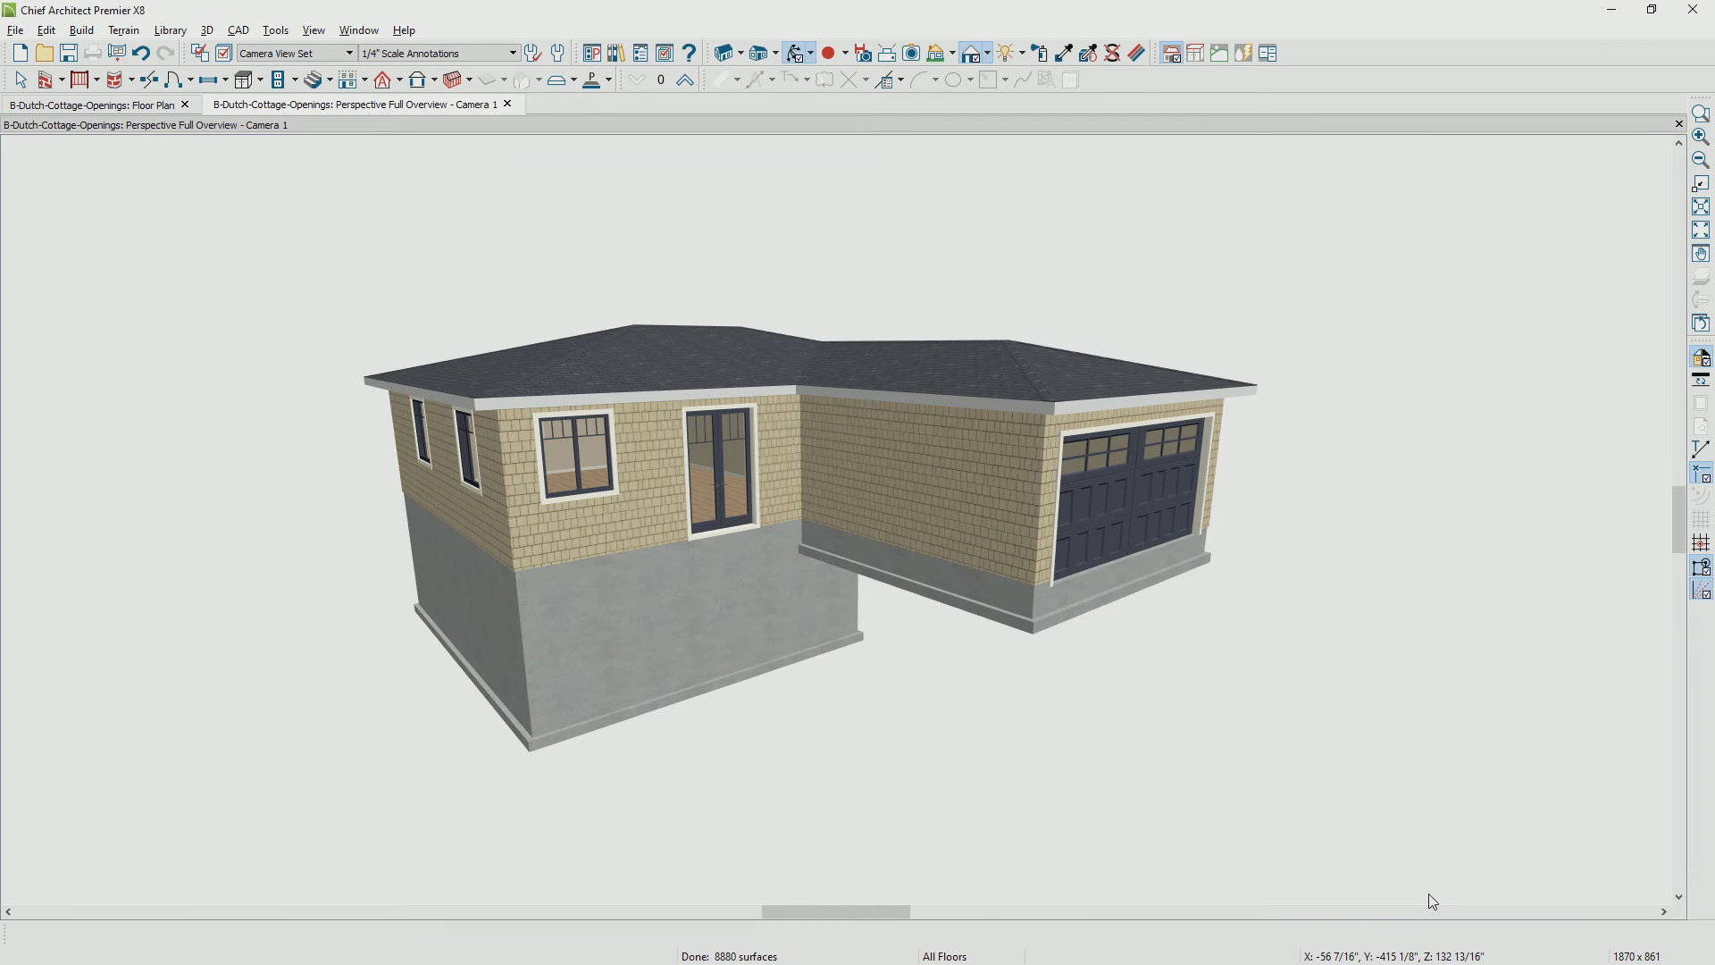
Reopen Build Roof and rebuild the roofs once more with the revised pitch
{"action": "key", "text": "ctrl+r"}
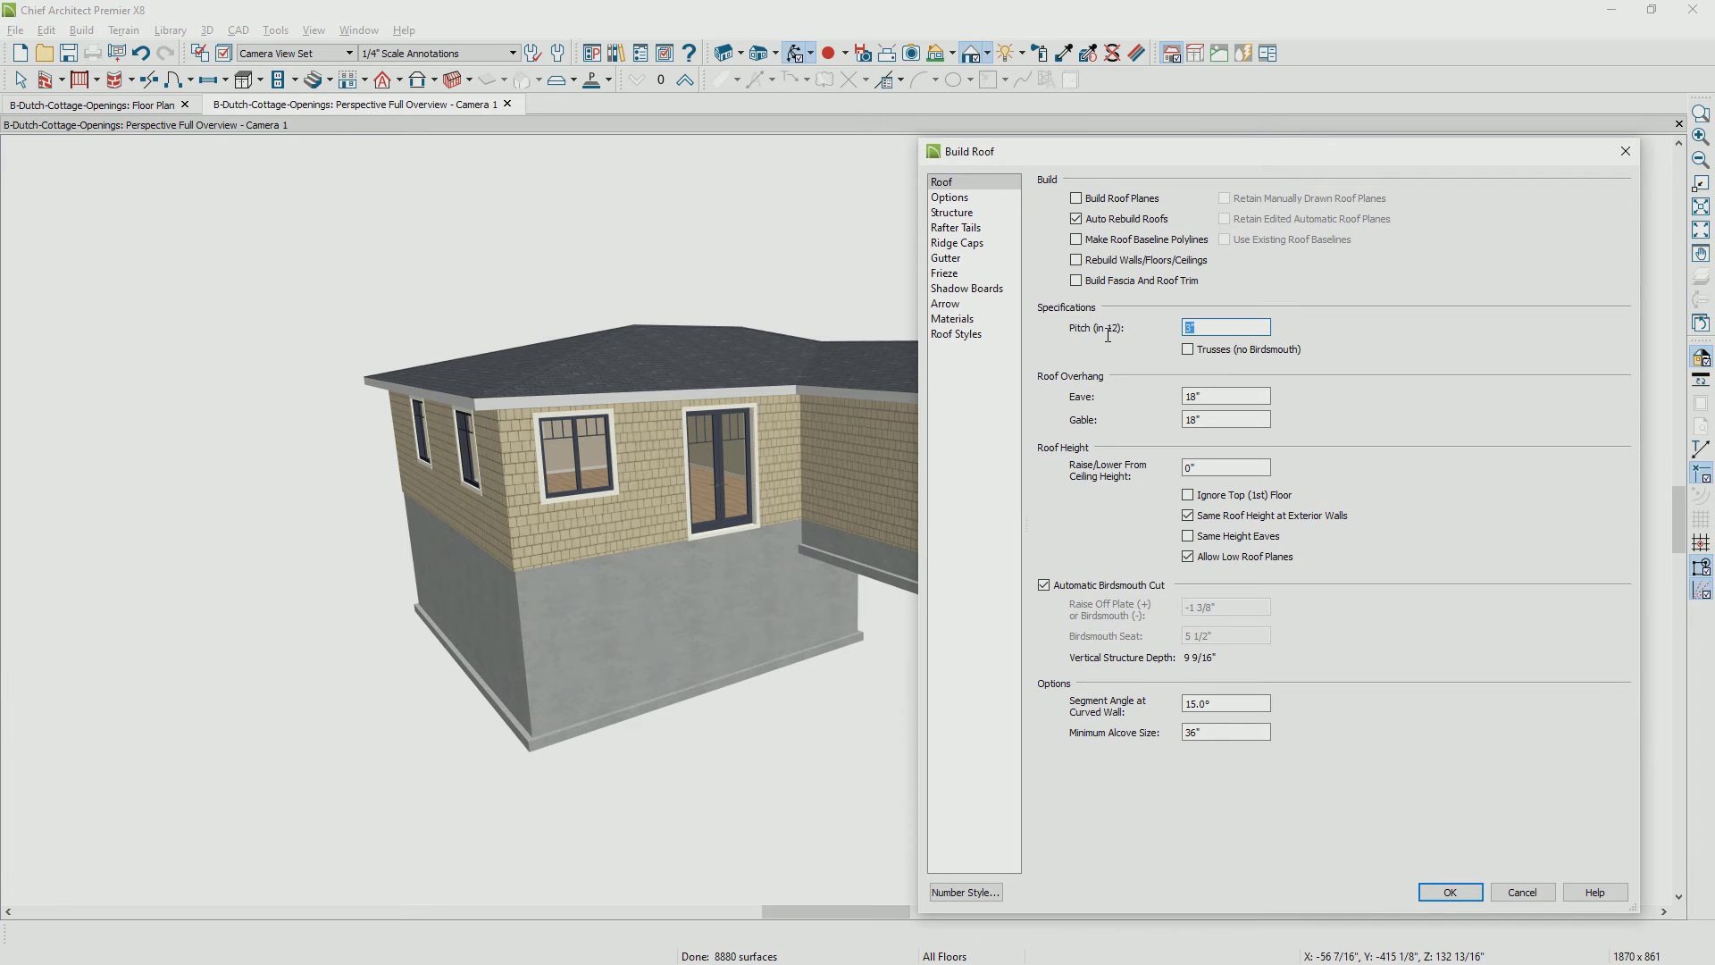
{"action": "type", "text": "3"}
{"action": "left_click", "coordinate": [1449, 892]}
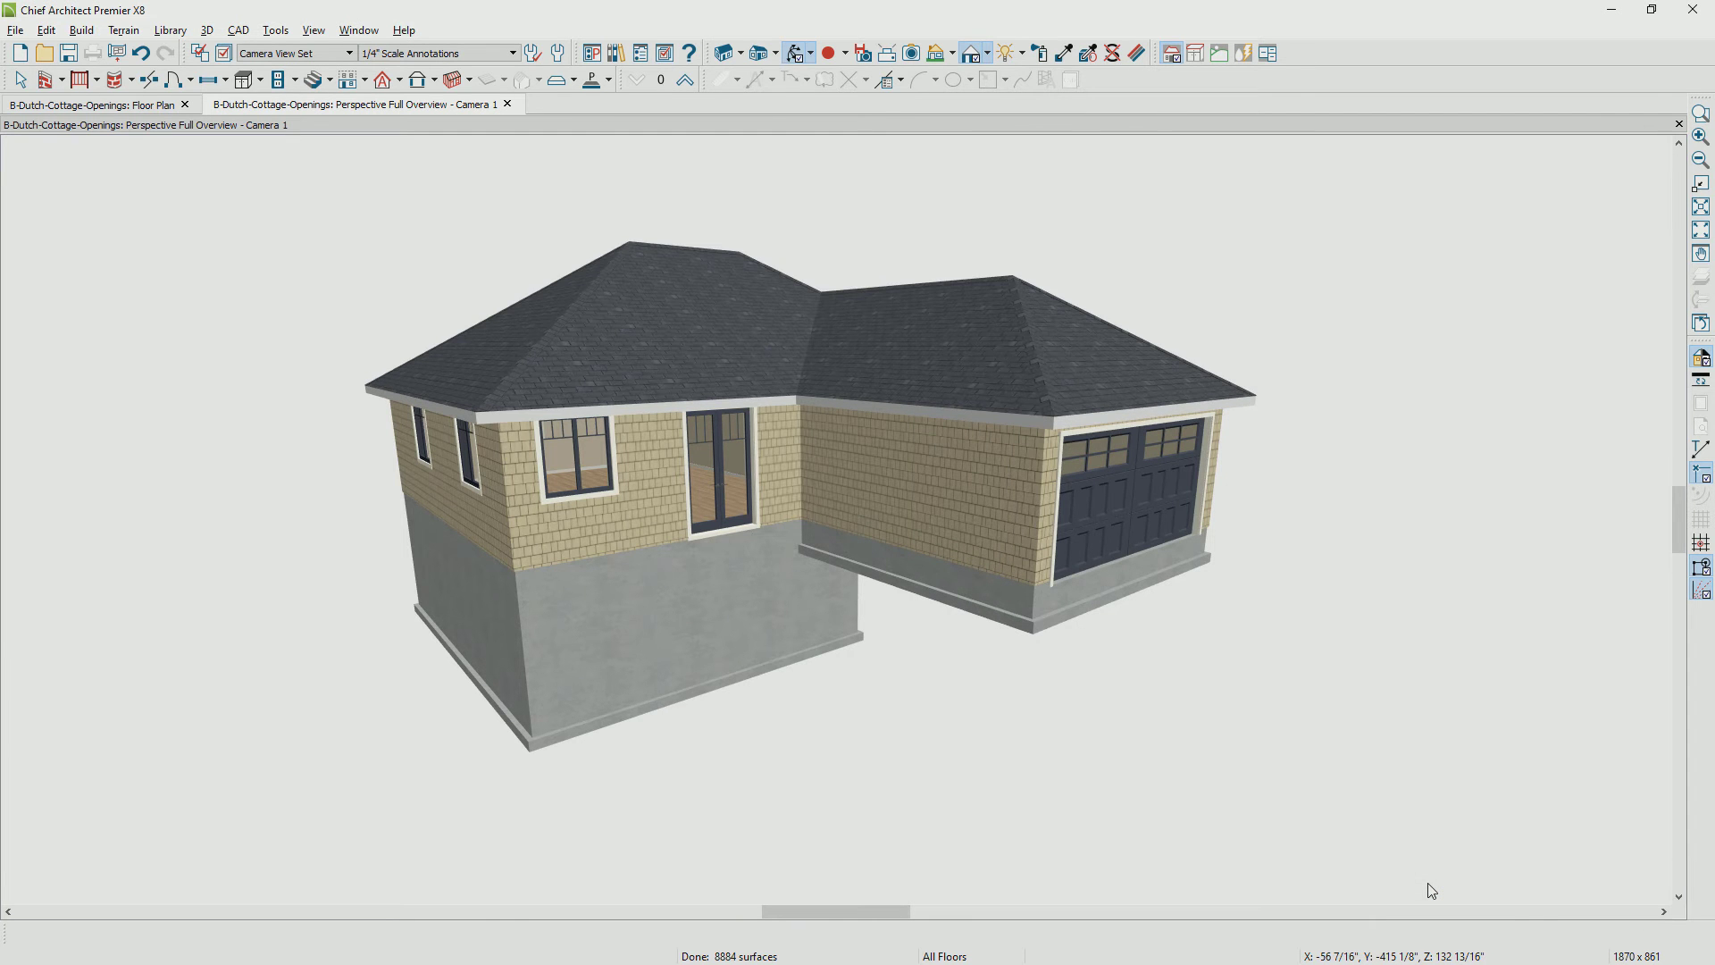
Change the garage front wall to a gable wall
{"action": "left_click_drag", "start_coordinate": [1197, 594], "coordinate": [997, 604]}
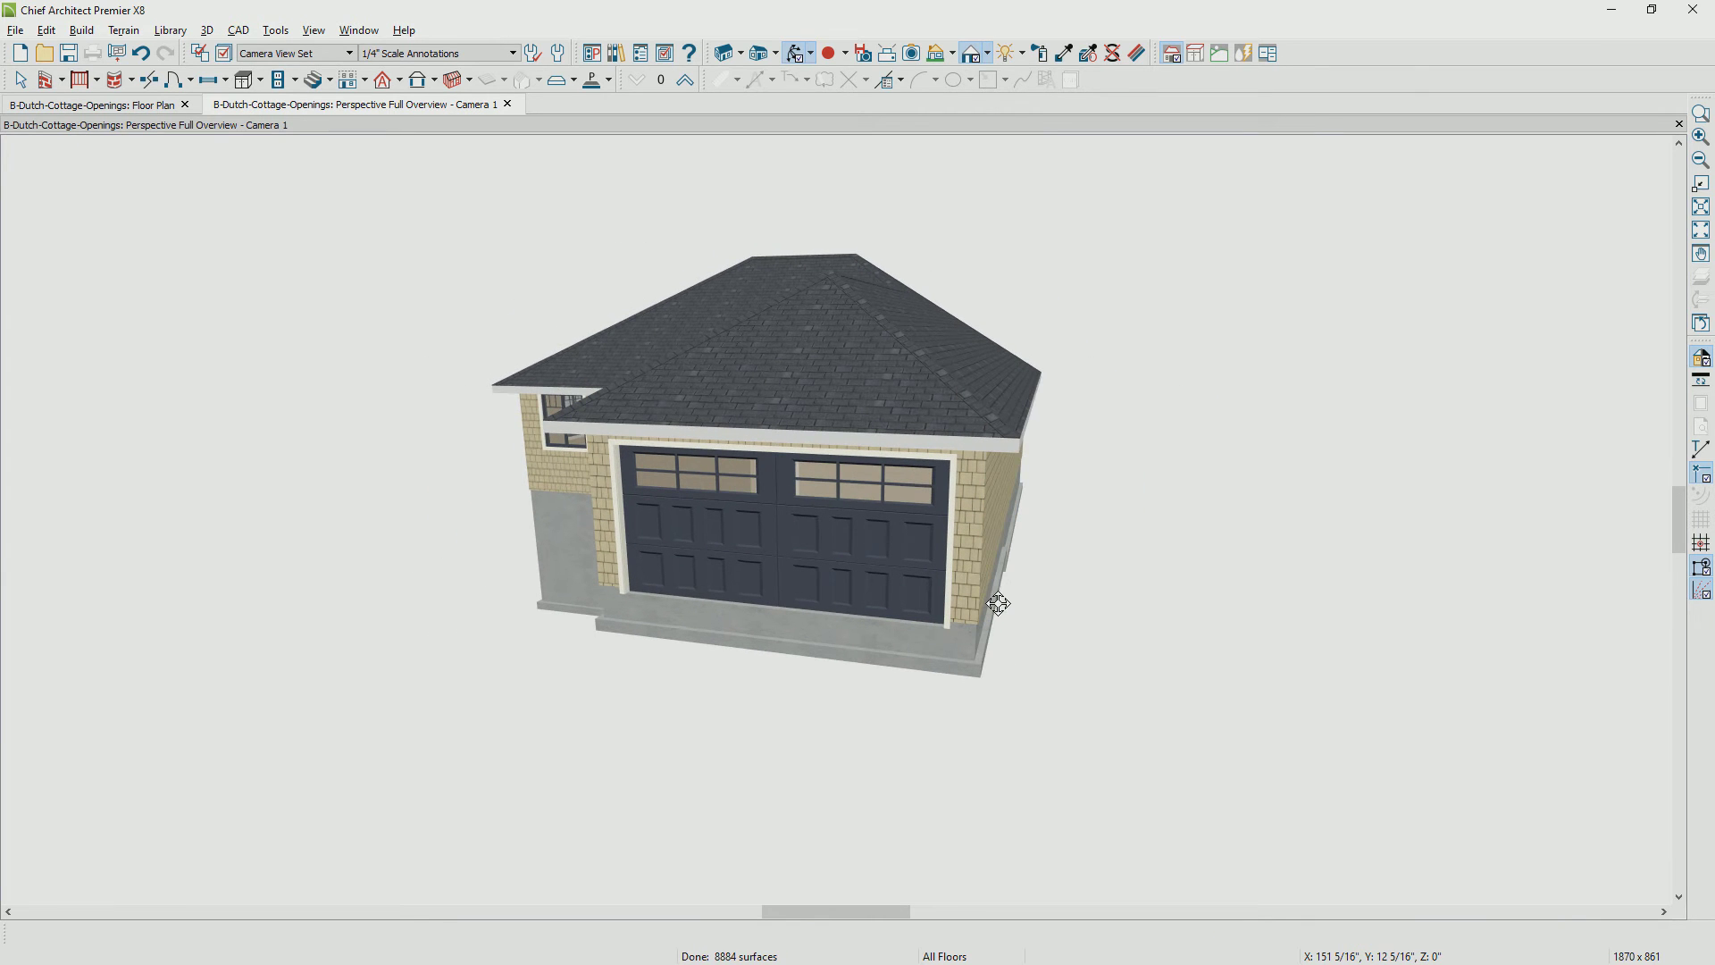
{"action": "left_click", "coordinate": [965, 558]}
{"action": "left_click", "coordinate": [965, 557]}
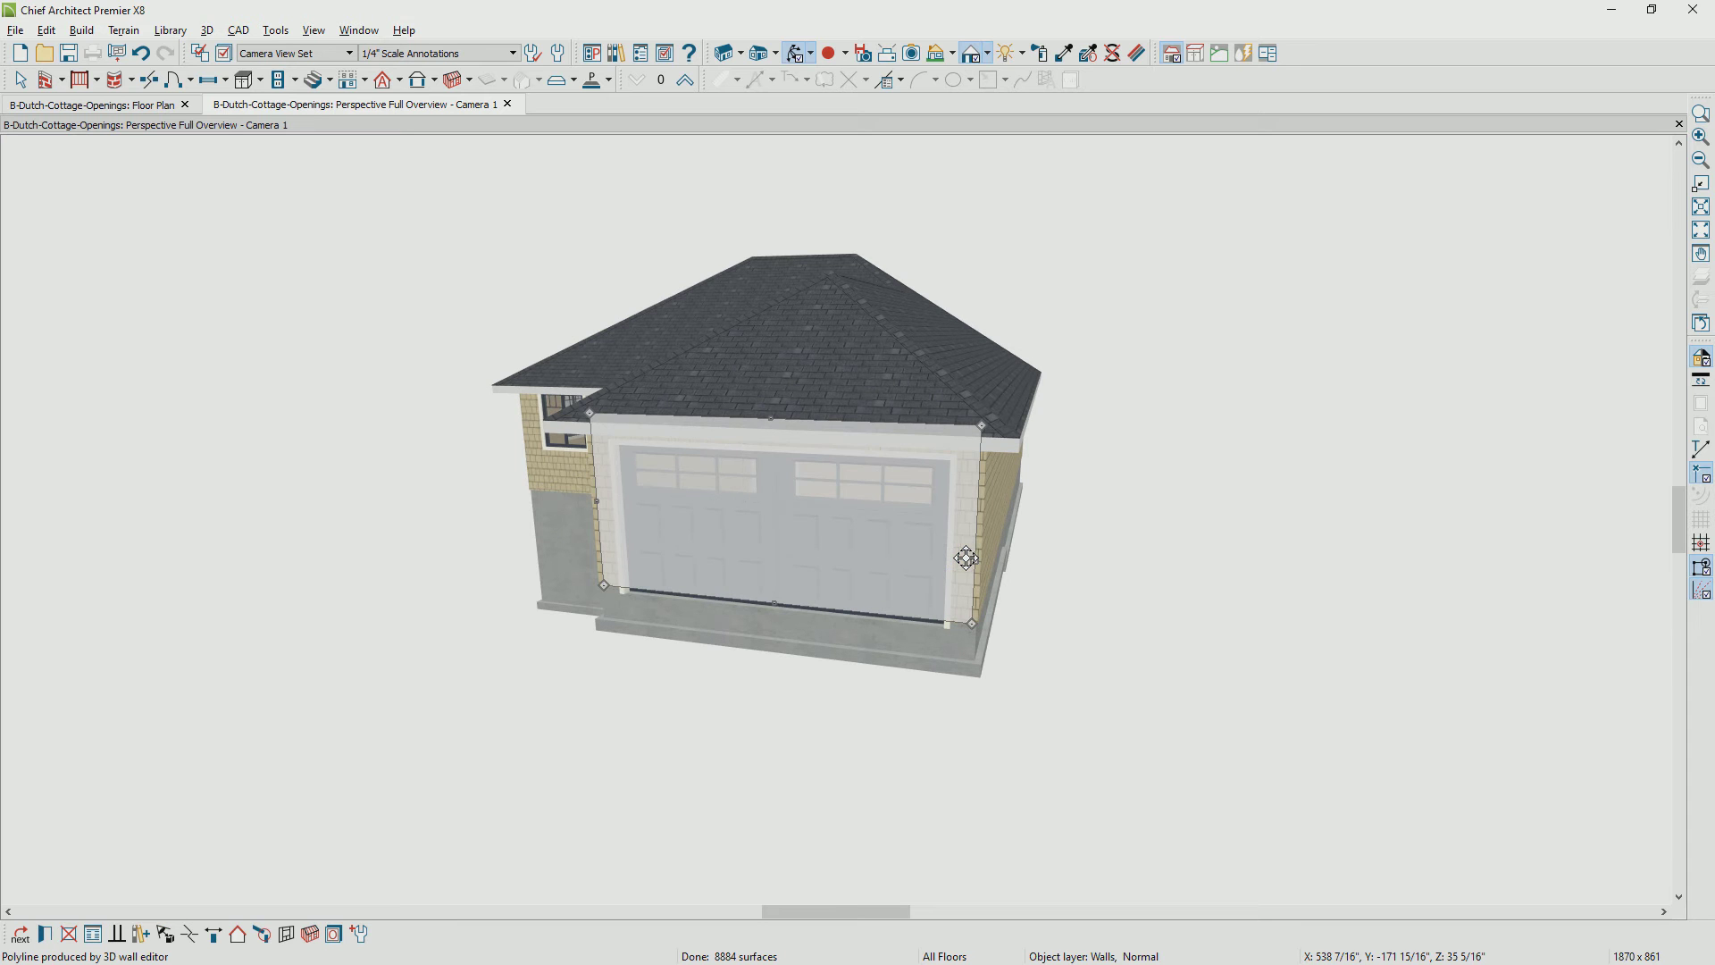
{"action": "left_click", "coordinate": [239, 934]}
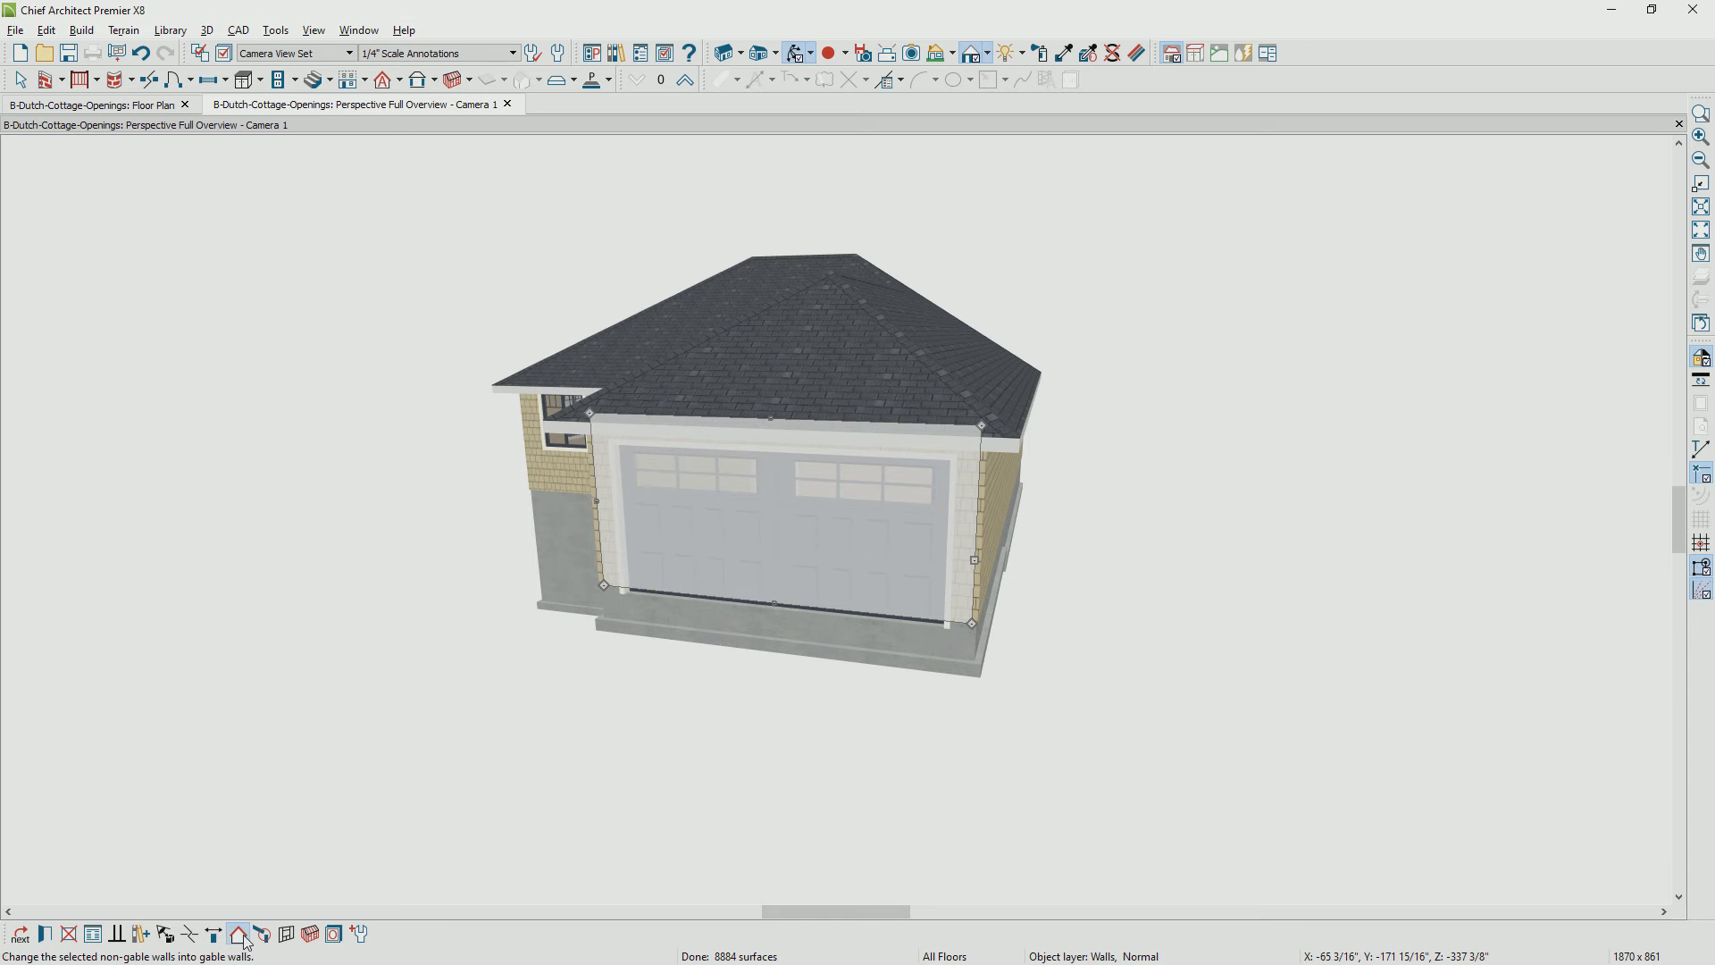
{"action": "left_click", "coordinate": [532, 325]}
Change the left wing's end wall to a gable wall
{"action": "left_click", "coordinate": [792, 54]}
{"action": "left_click_drag", "start_coordinate": [581, 393], "coordinate": [736, 369]}
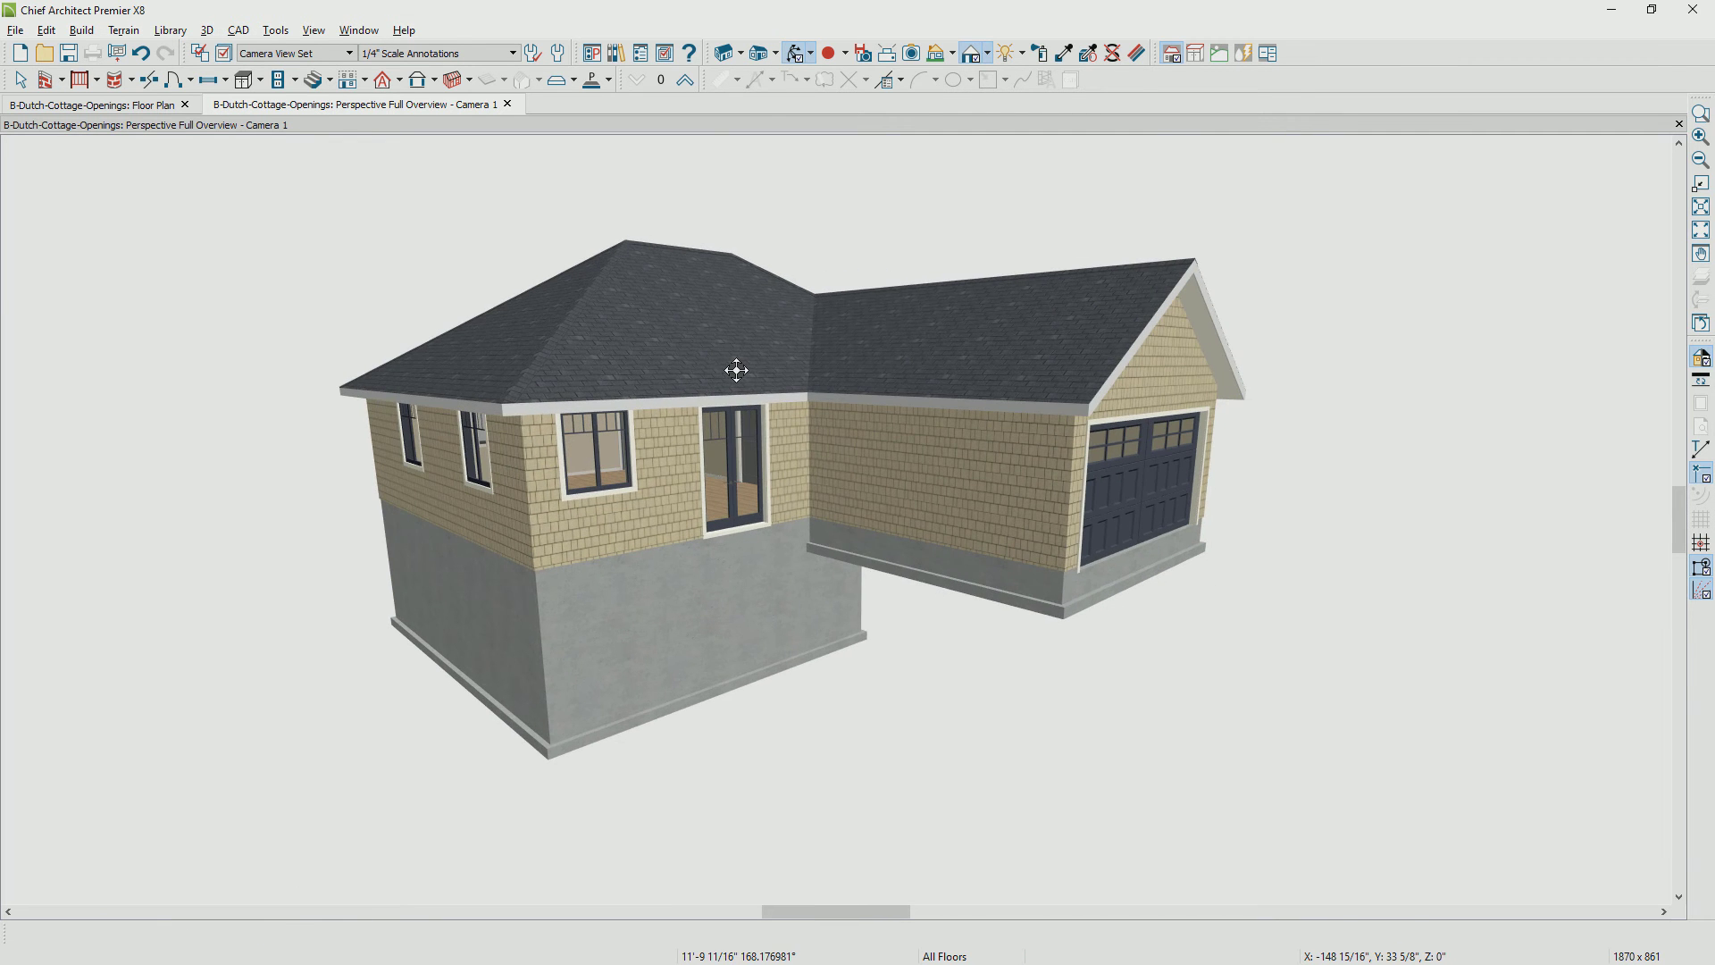
{"action": "left_click", "coordinate": [501, 520]}
{"action": "left_click", "coordinate": [500, 521]}
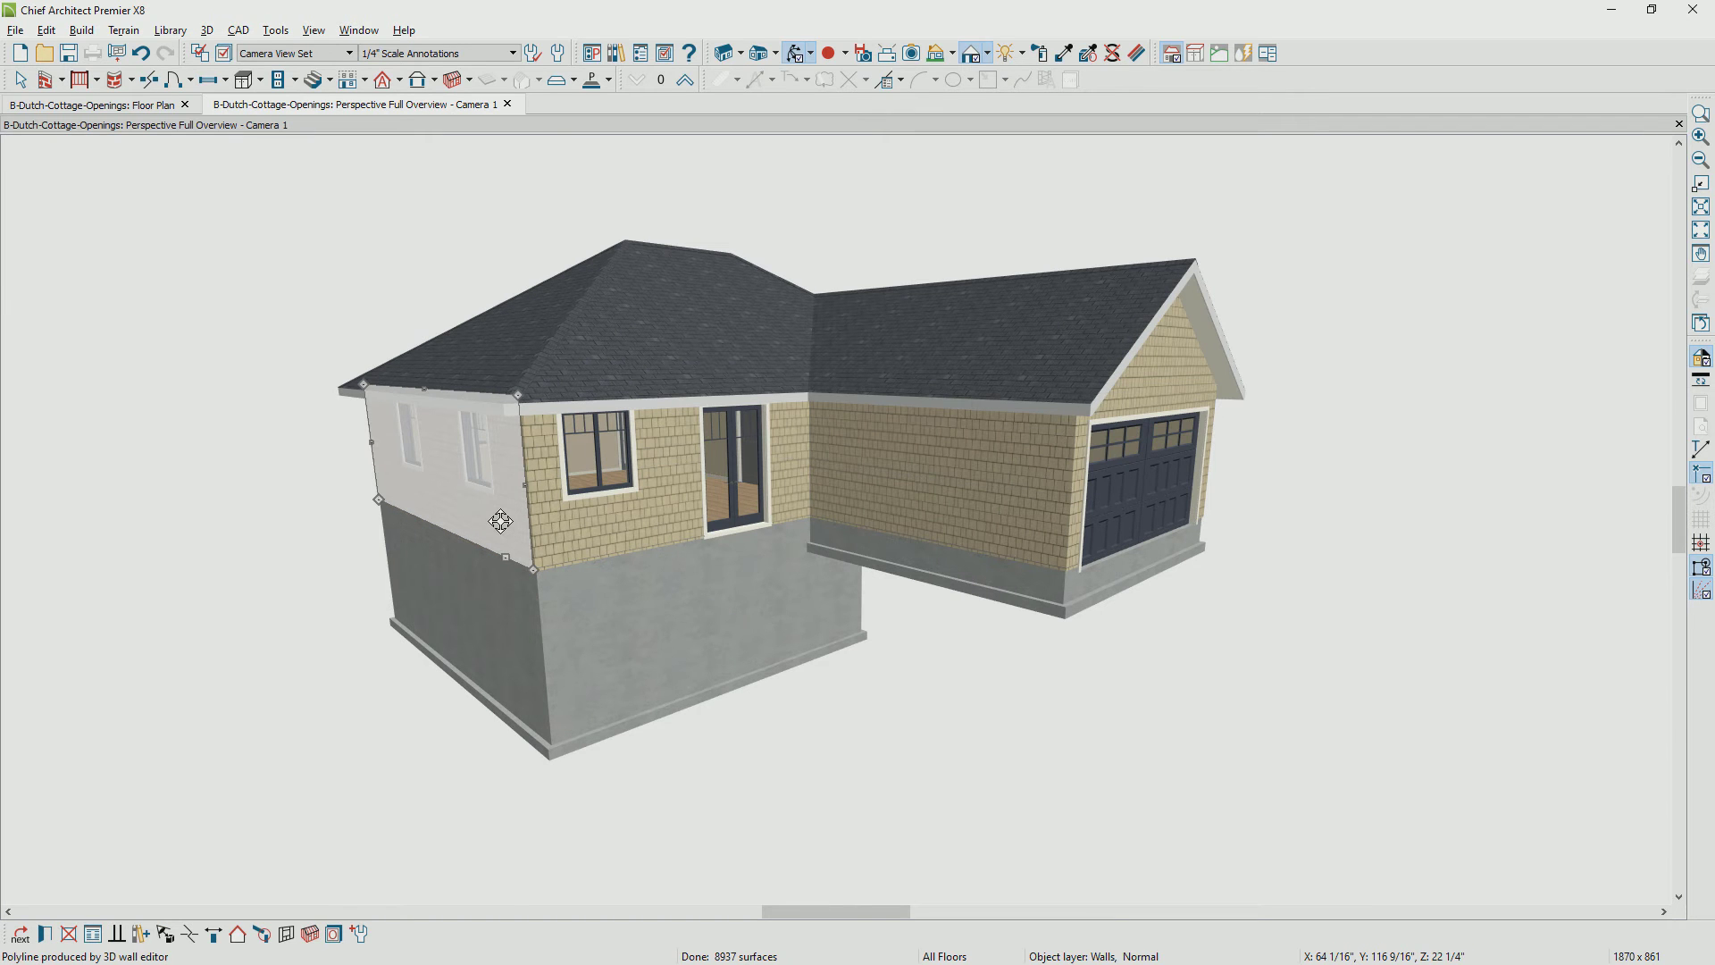
{"action": "left_click", "coordinate": [238, 935]}
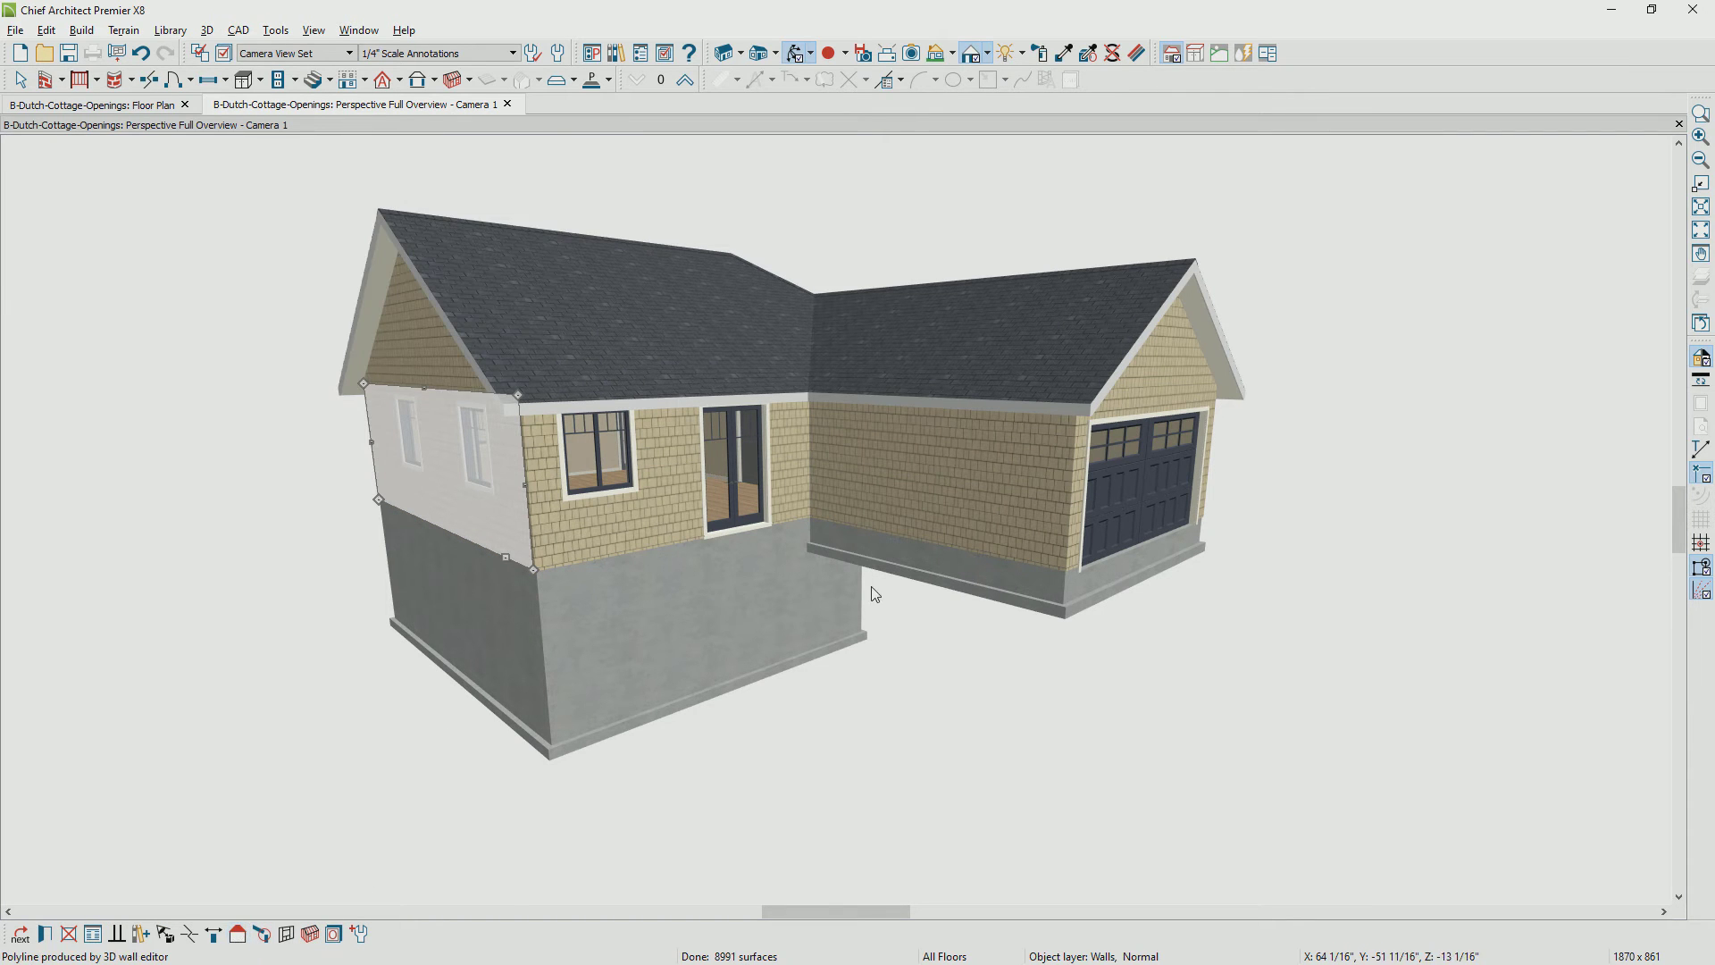
{"action": "key", "text": "Escape"}
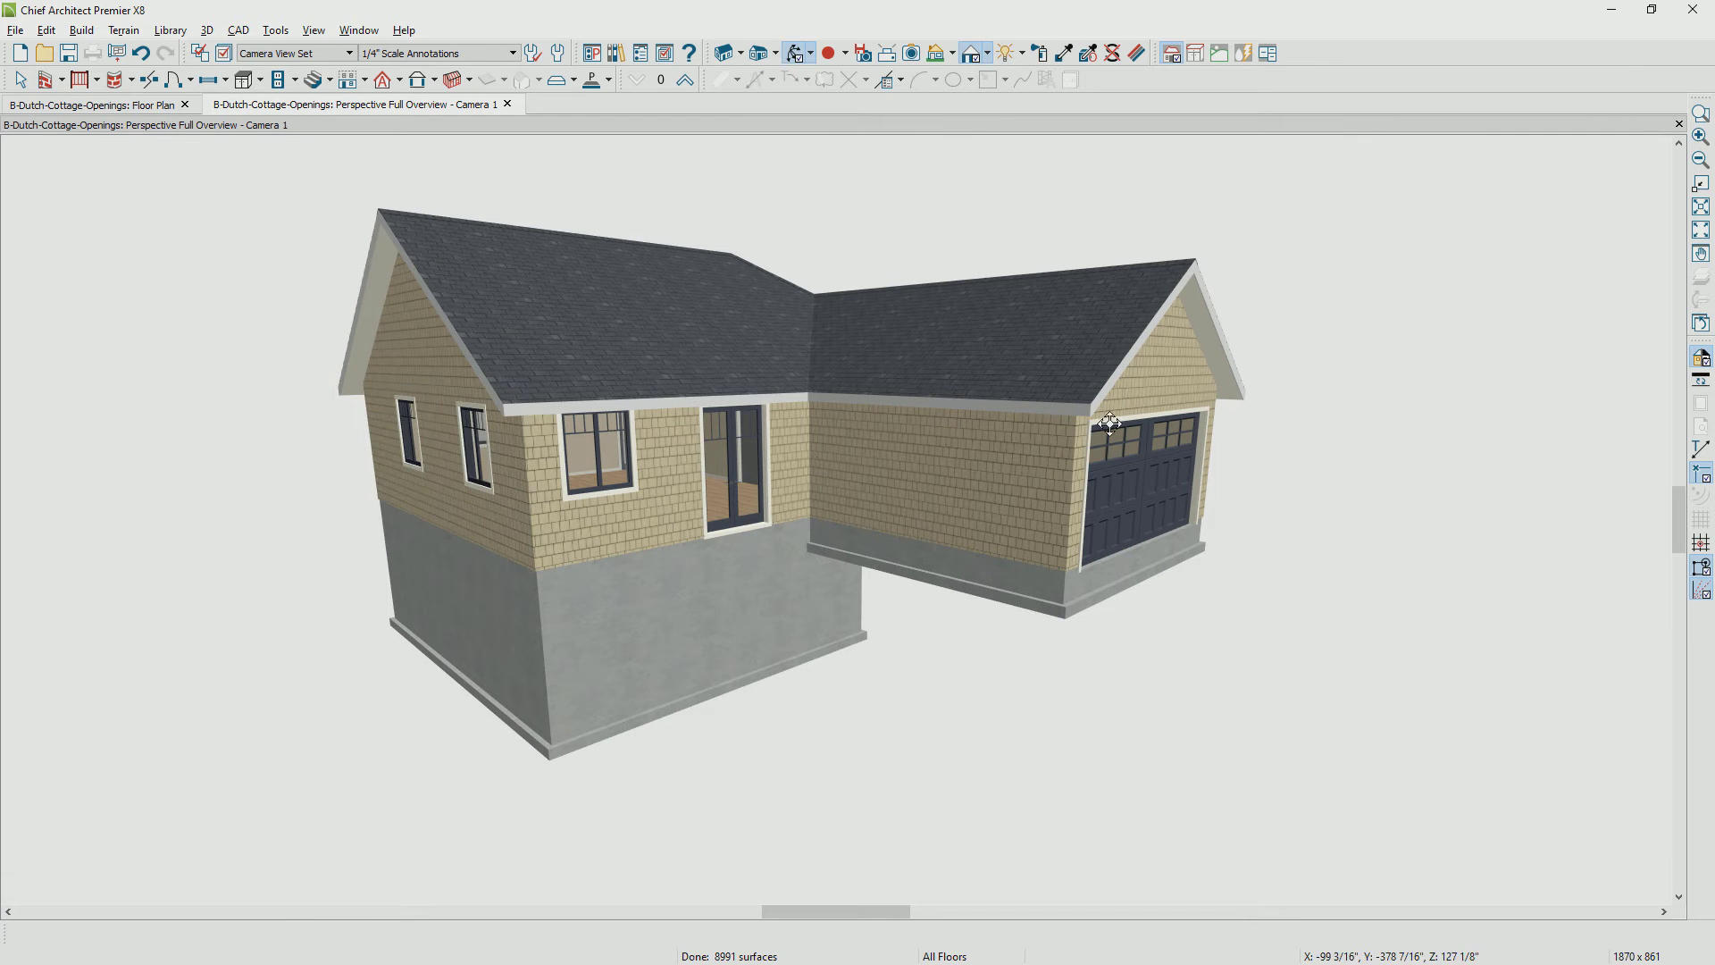
Make the garage's long side wall a gable wall
{"action": "left_click_drag", "start_coordinate": [1242, 465], "coordinate": [919, 518]}
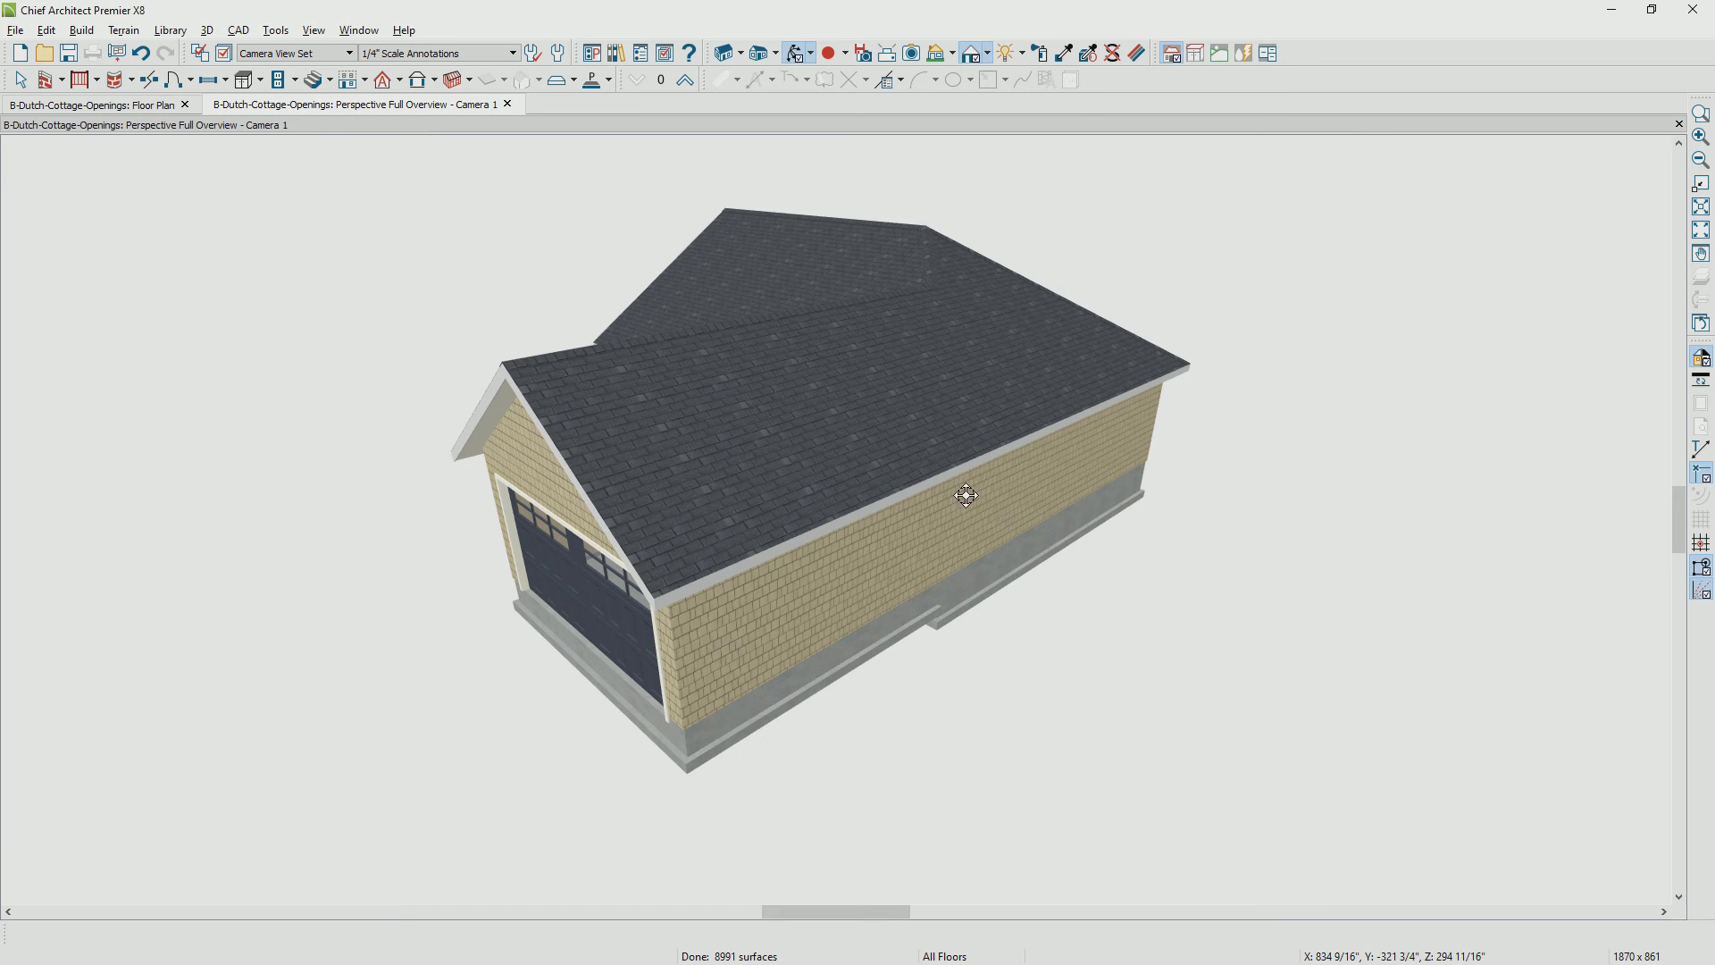
{"action": "left_click", "coordinate": [929, 548]}
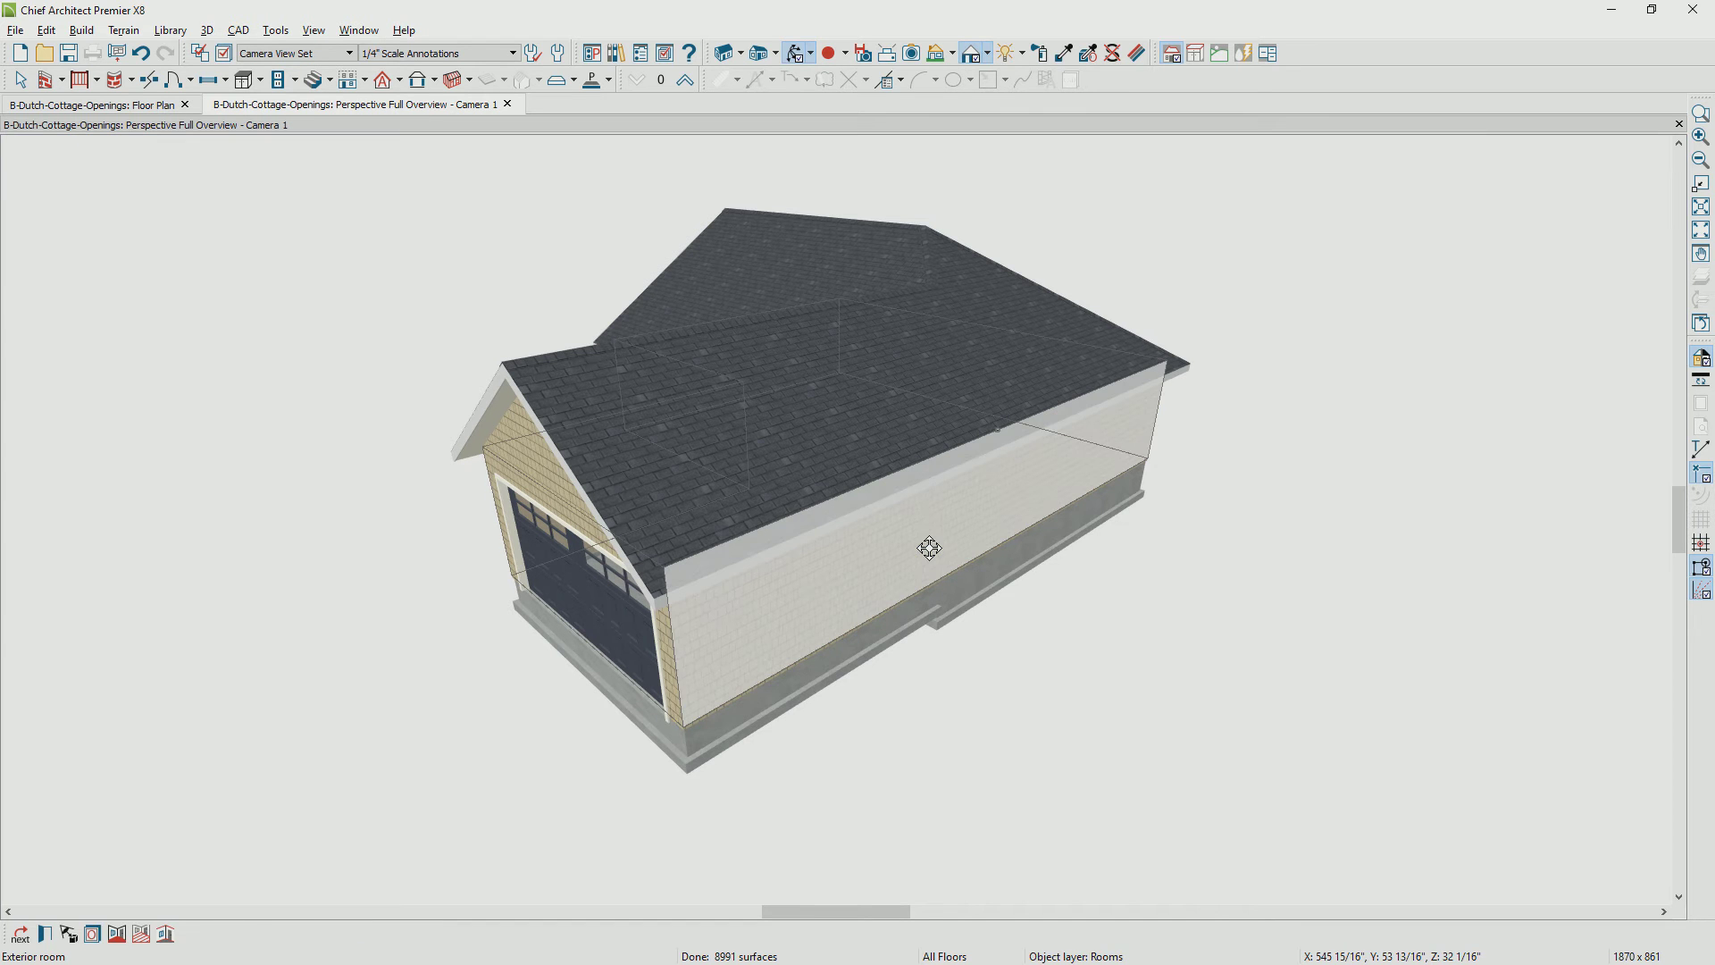
{"action": "key", "text": "Tab"}
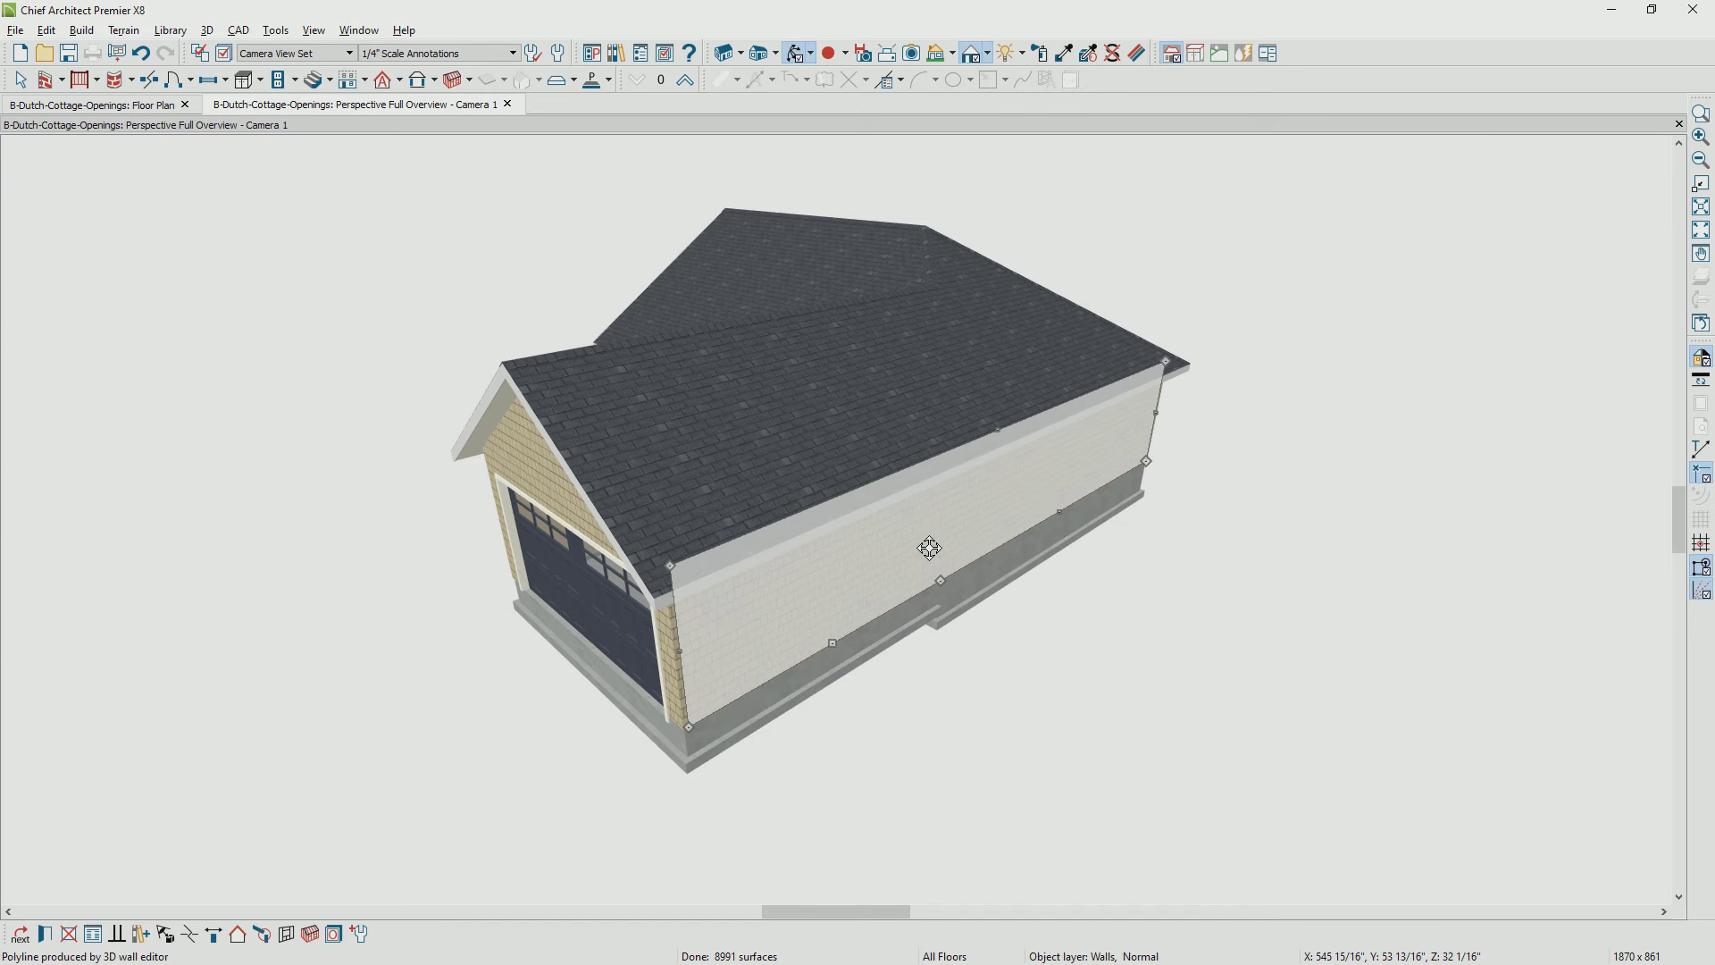
{"action": "left_click", "coordinate": [238, 933]}
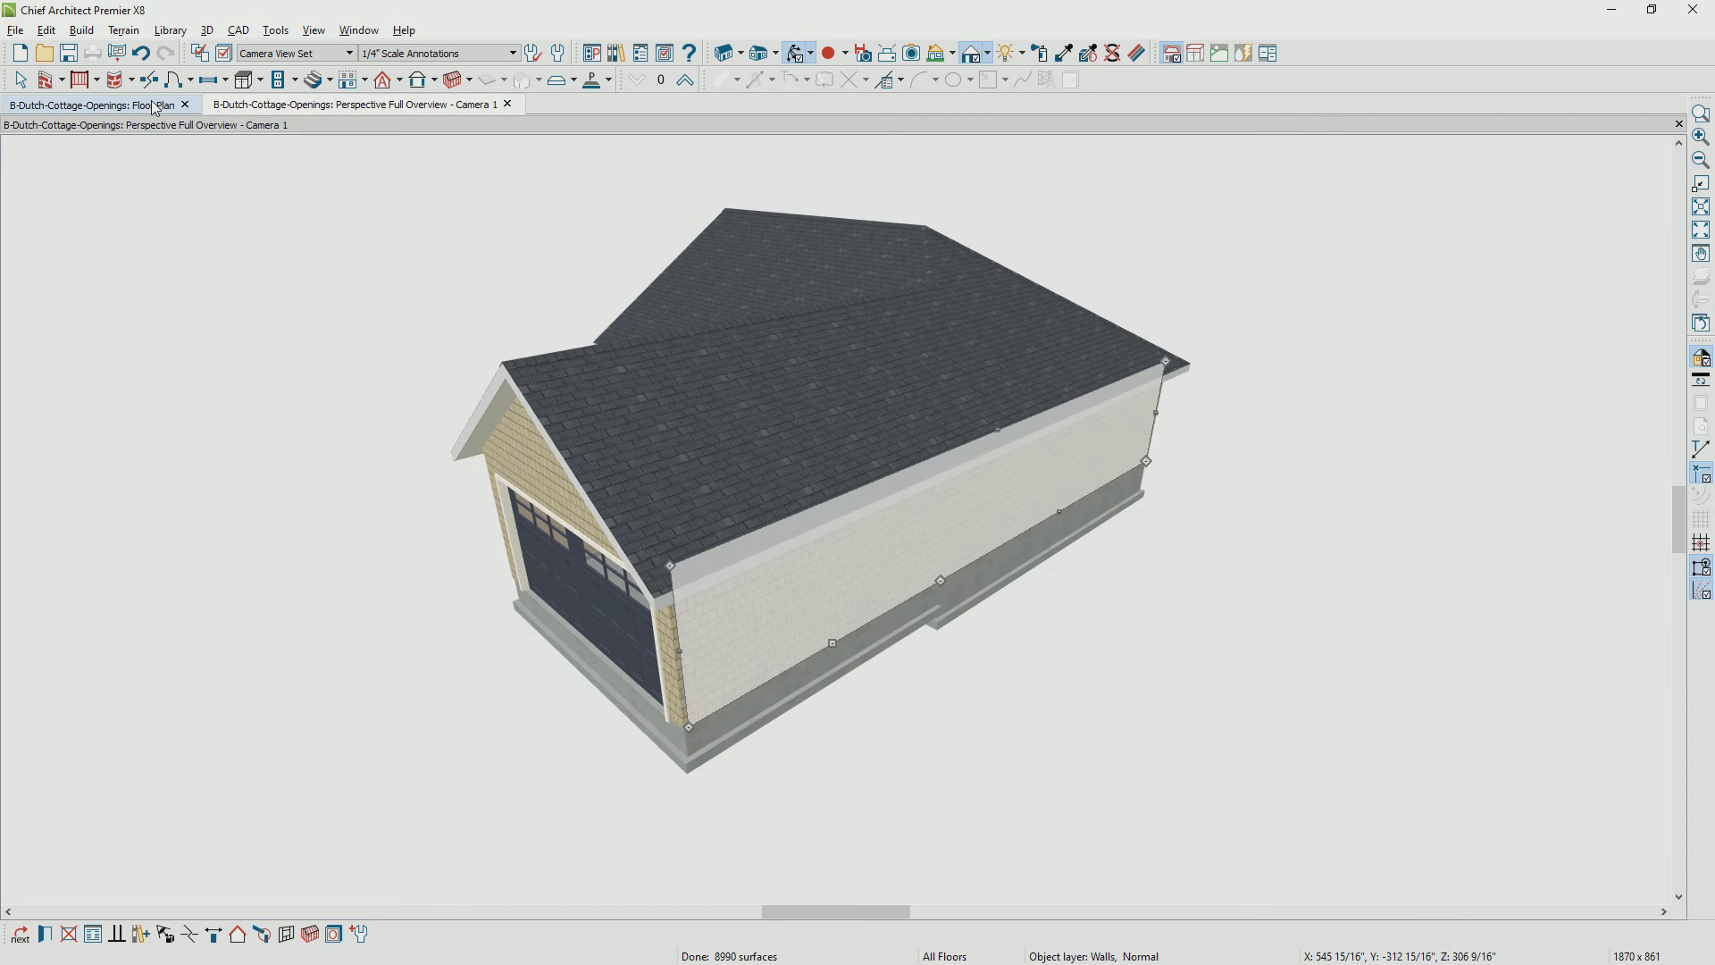
Tile the 3D view and floor plan side by side, zooming the plan onto the garage's right side
{"action": "left_click_drag", "start_coordinate": [153, 109], "coordinate": [1250, 500]}
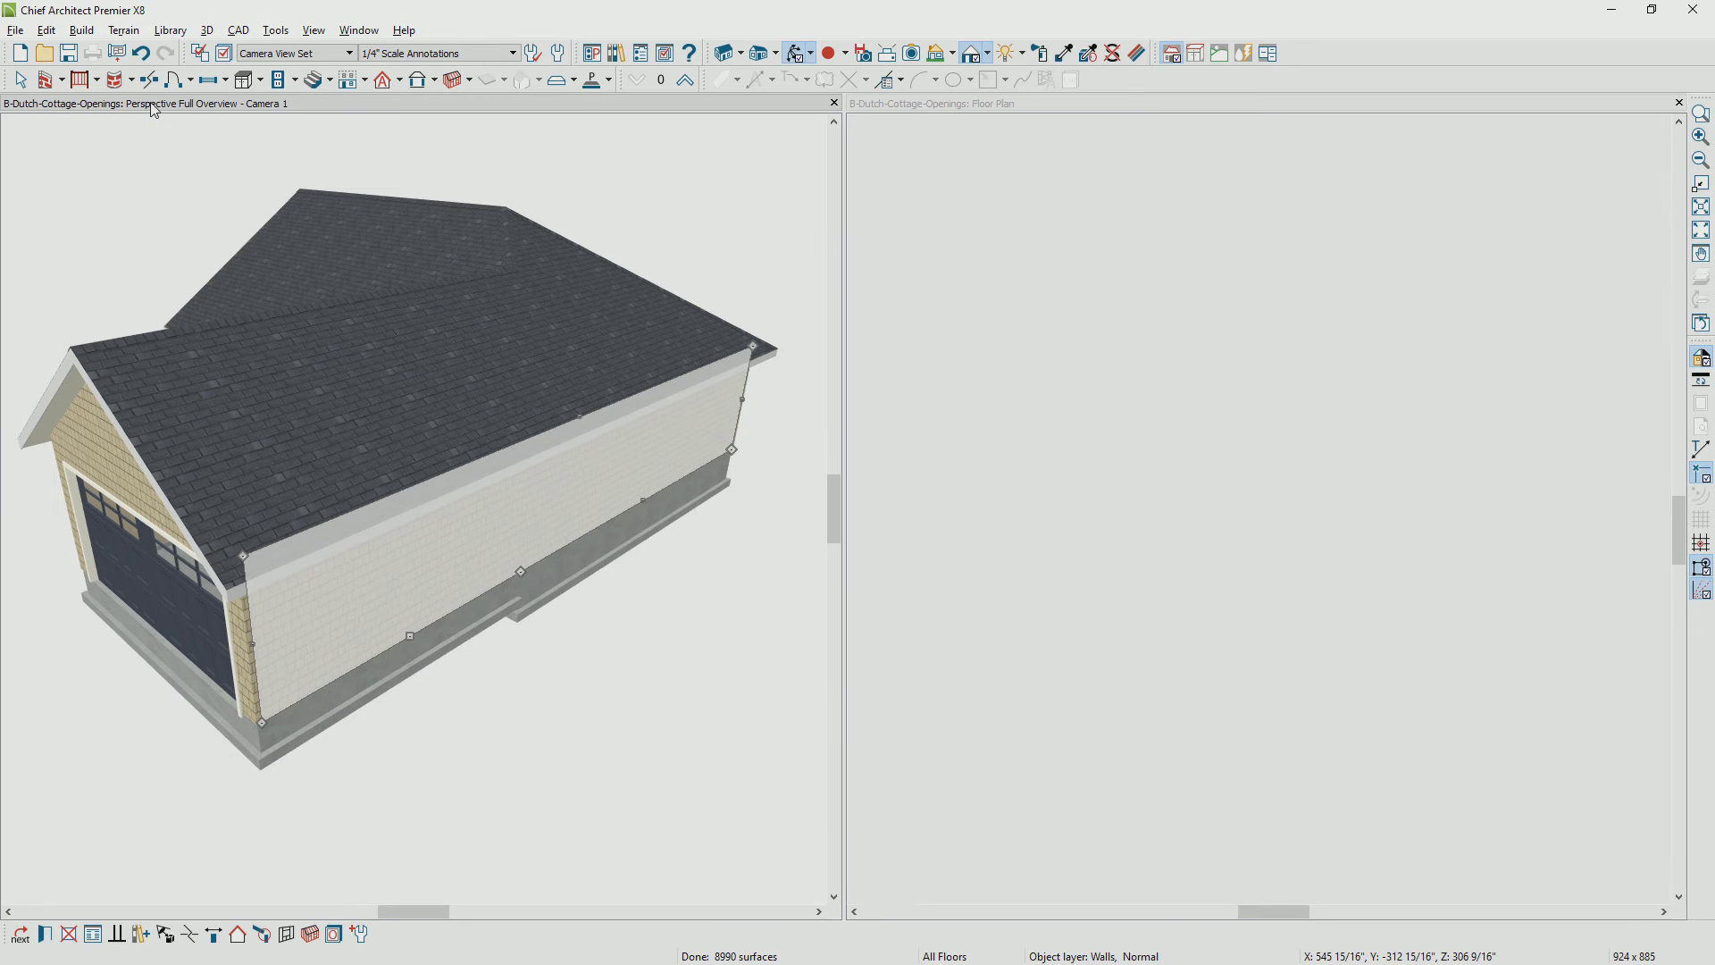
{"action": "left_click", "coordinate": [1164, 273]}
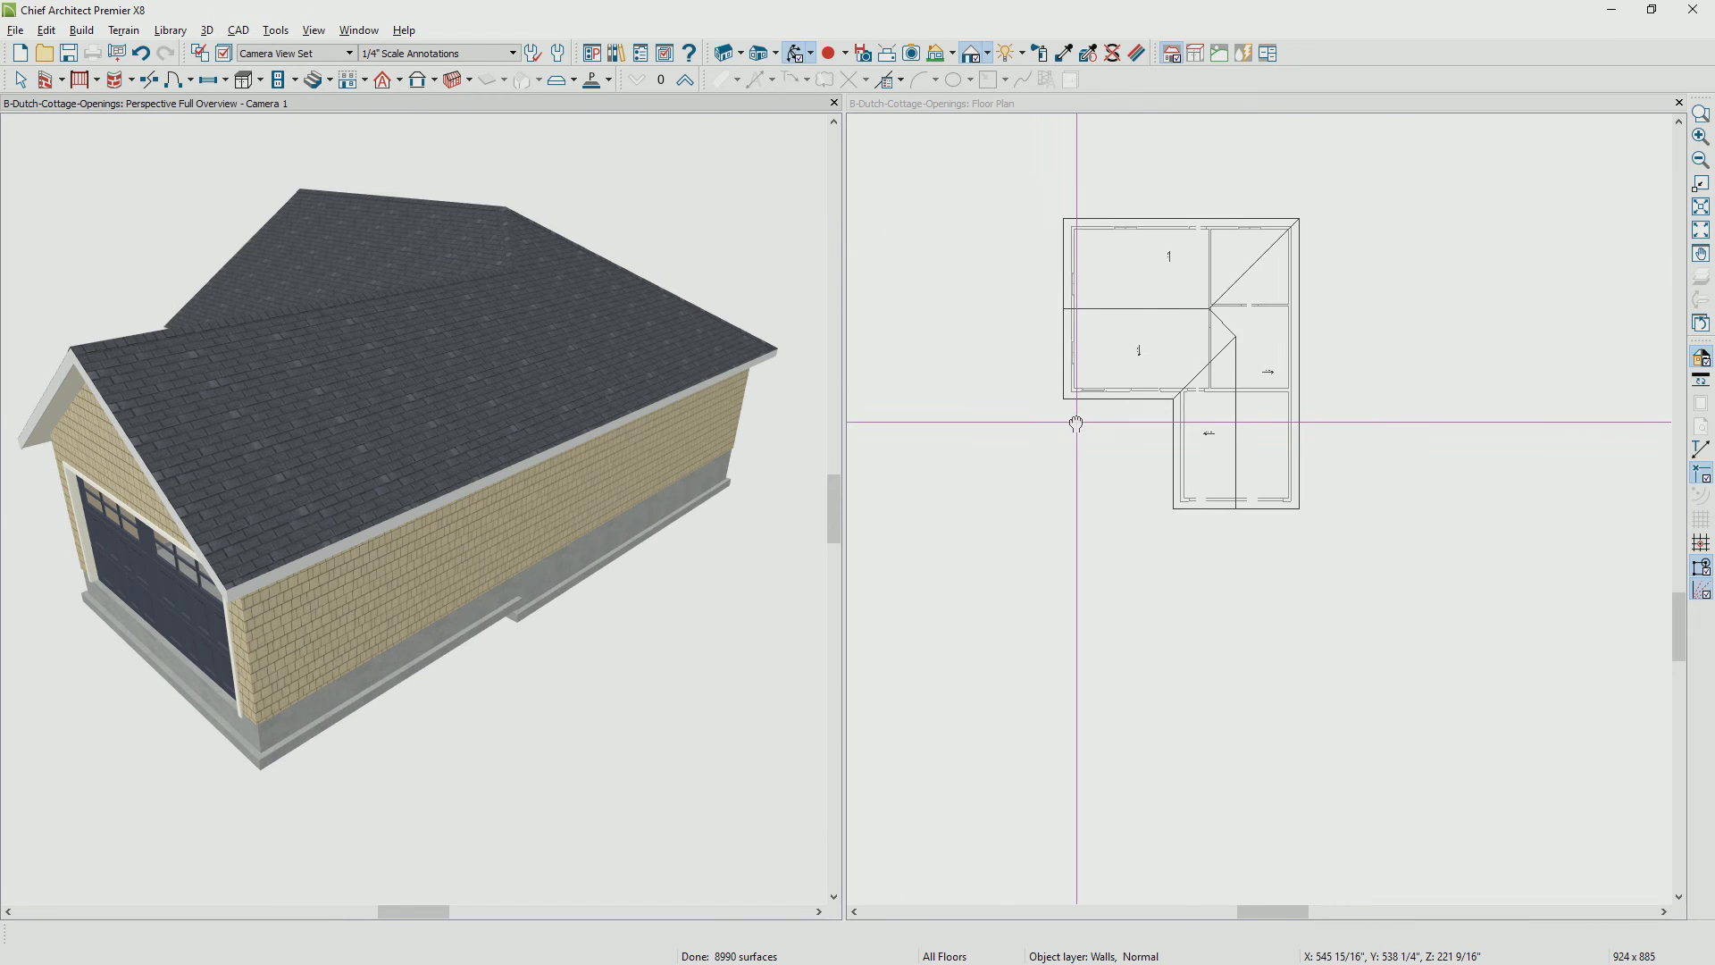
{"action": "scroll", "coordinate": [1076, 420], "scroll_direction": "up", "scroll_amount": 5}
{"action": "scroll", "coordinate": [1154, 462], "scroll_direction": "up", "scroll_amount": 3}
{"action": "middle_click_drag", "start_coordinate": [1172, 507], "coordinate": [1083, 543]}
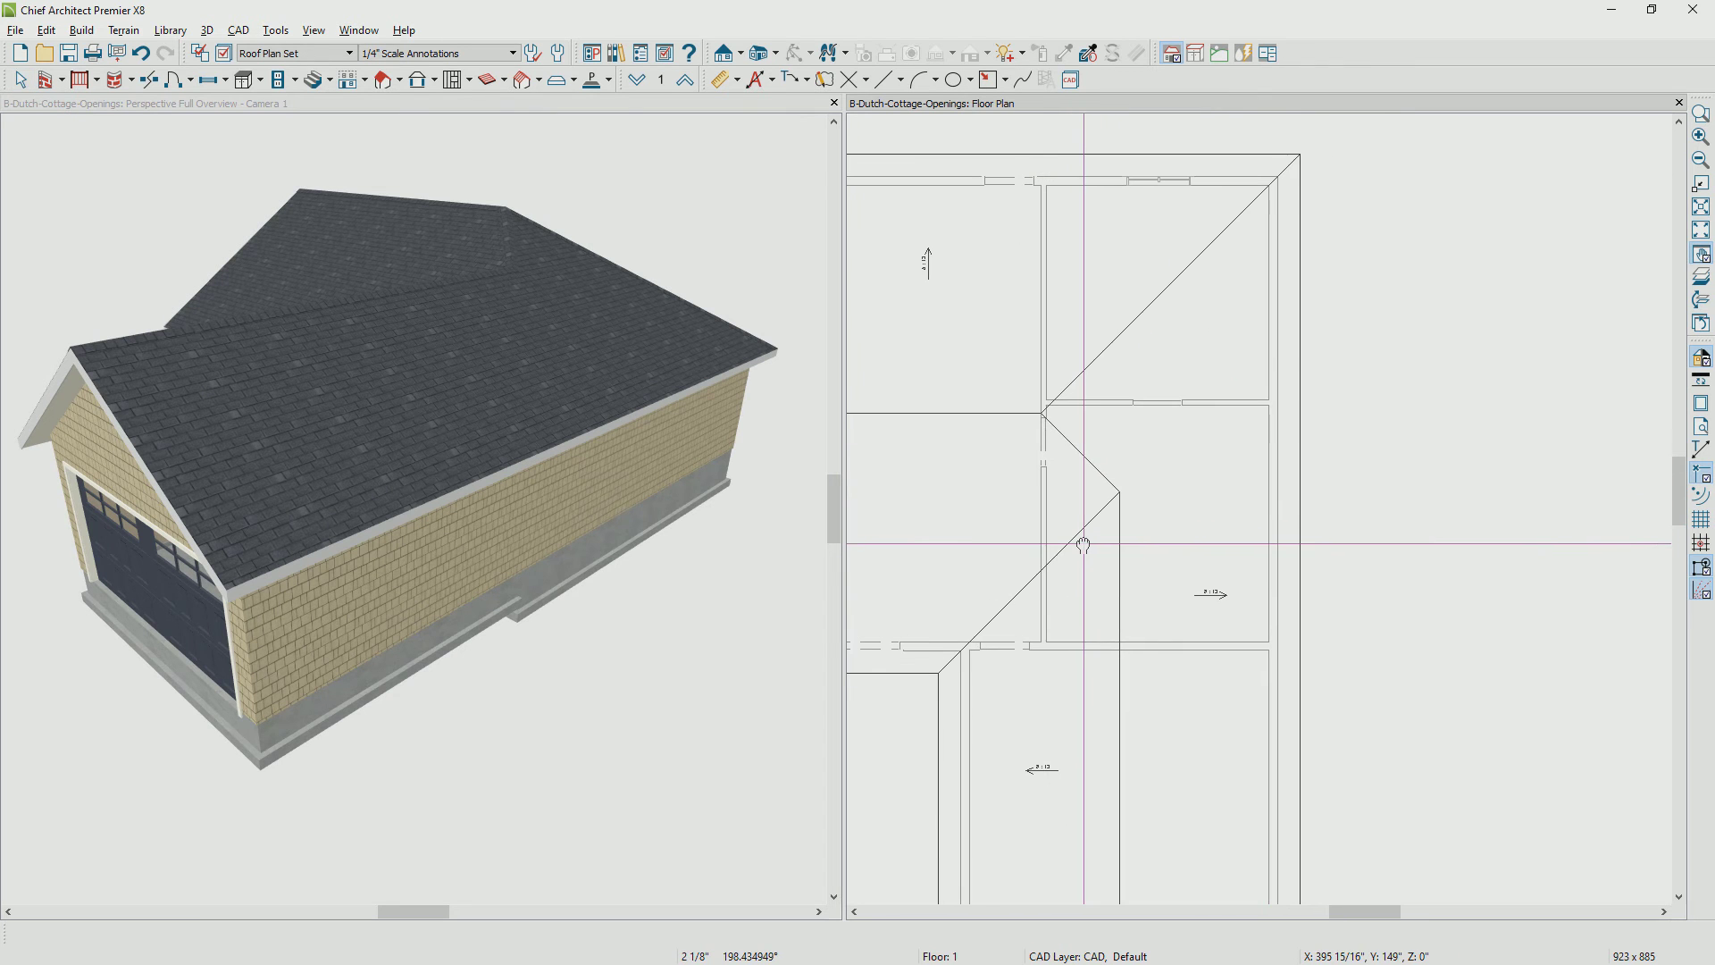
Draw a Gable/Roof Line down along the garage's right wall
{"action": "left_click", "coordinate": [401, 80]}
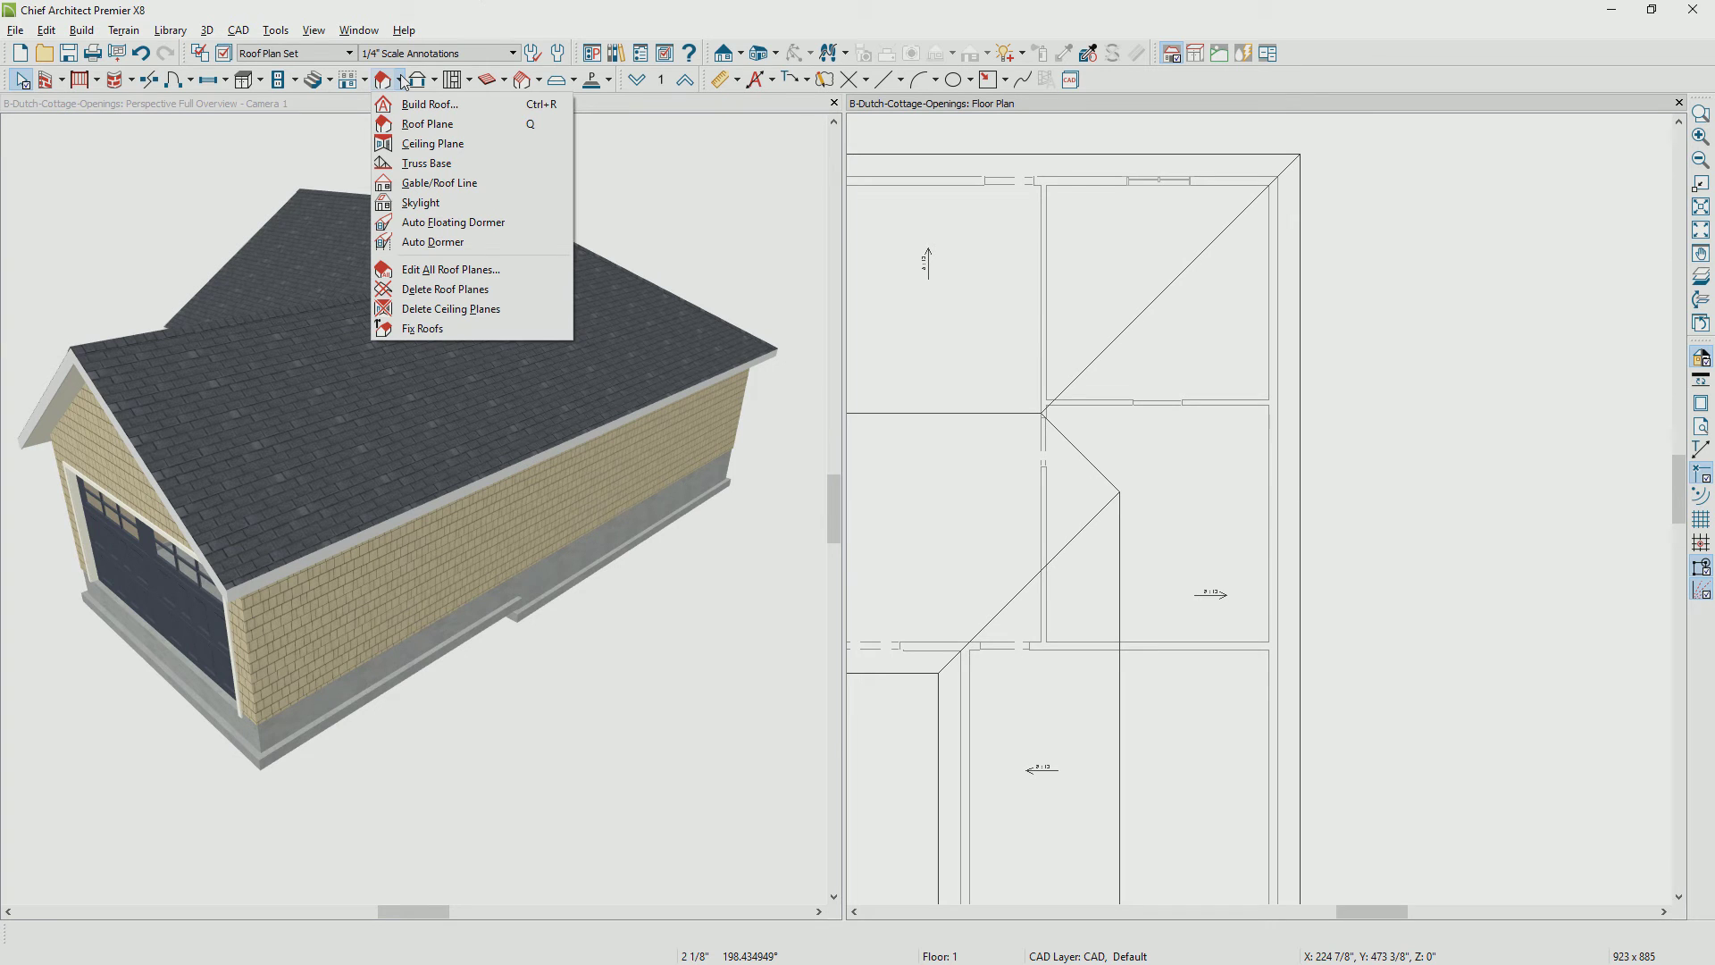
{"action": "left_click", "coordinate": [439, 182]}
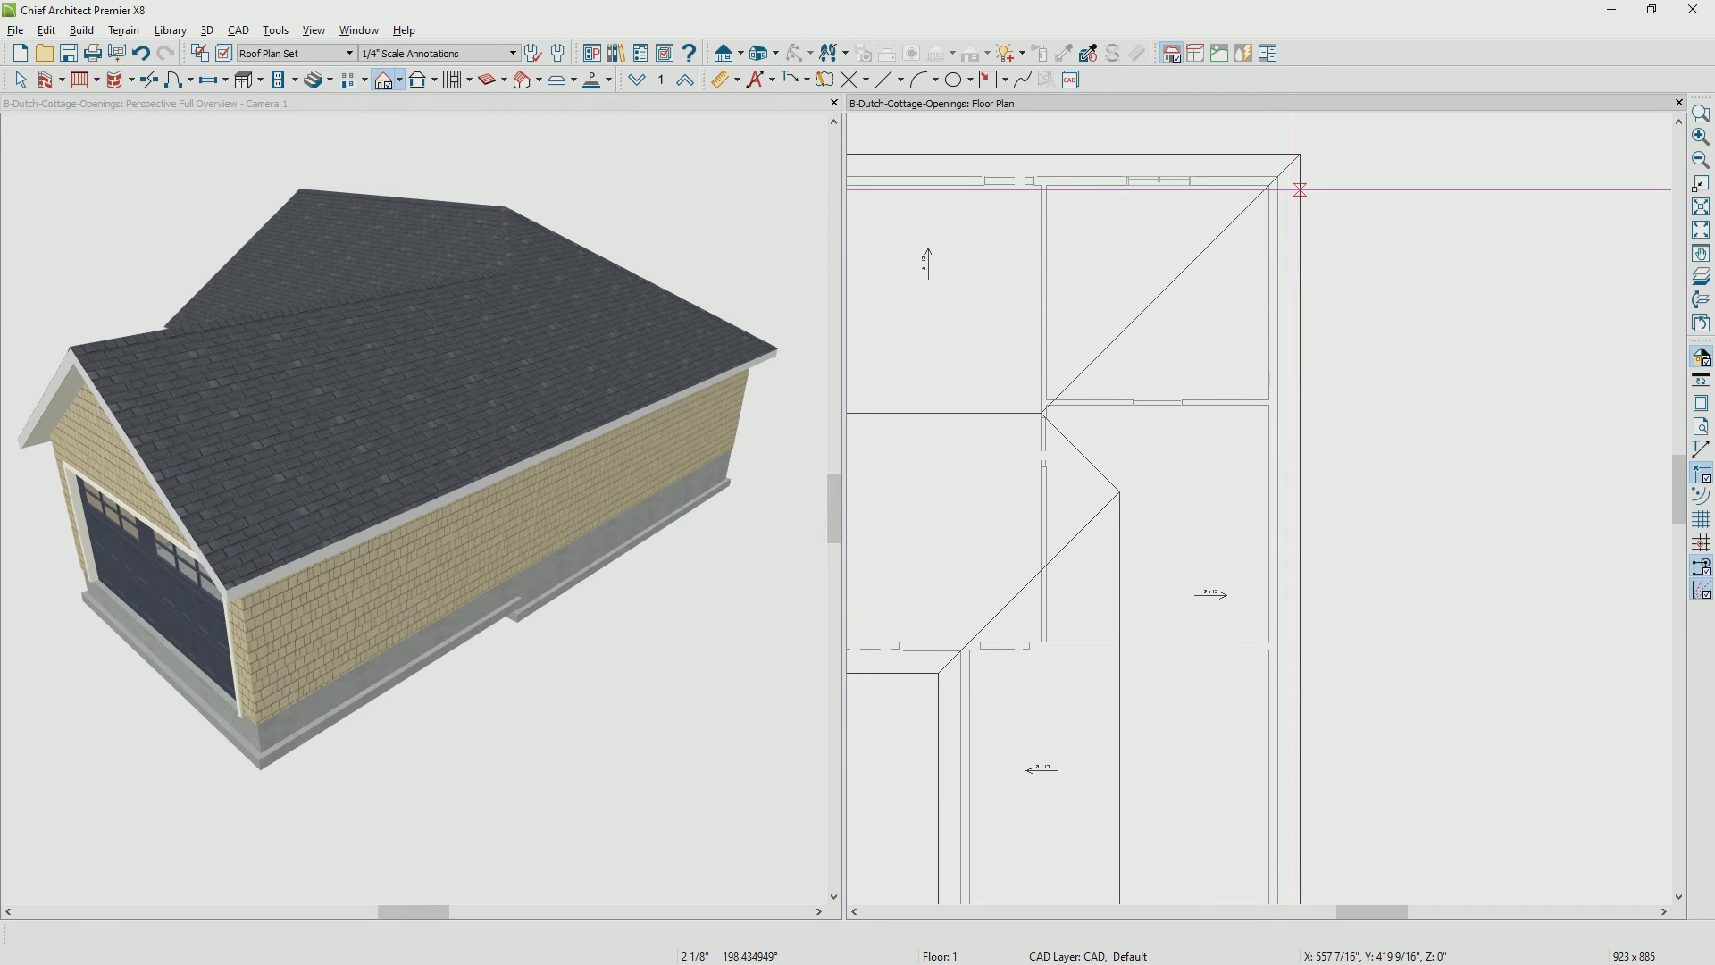
{"action": "left_click_drag", "start_coordinate": [1300, 176], "coordinate": [1294, 645]}
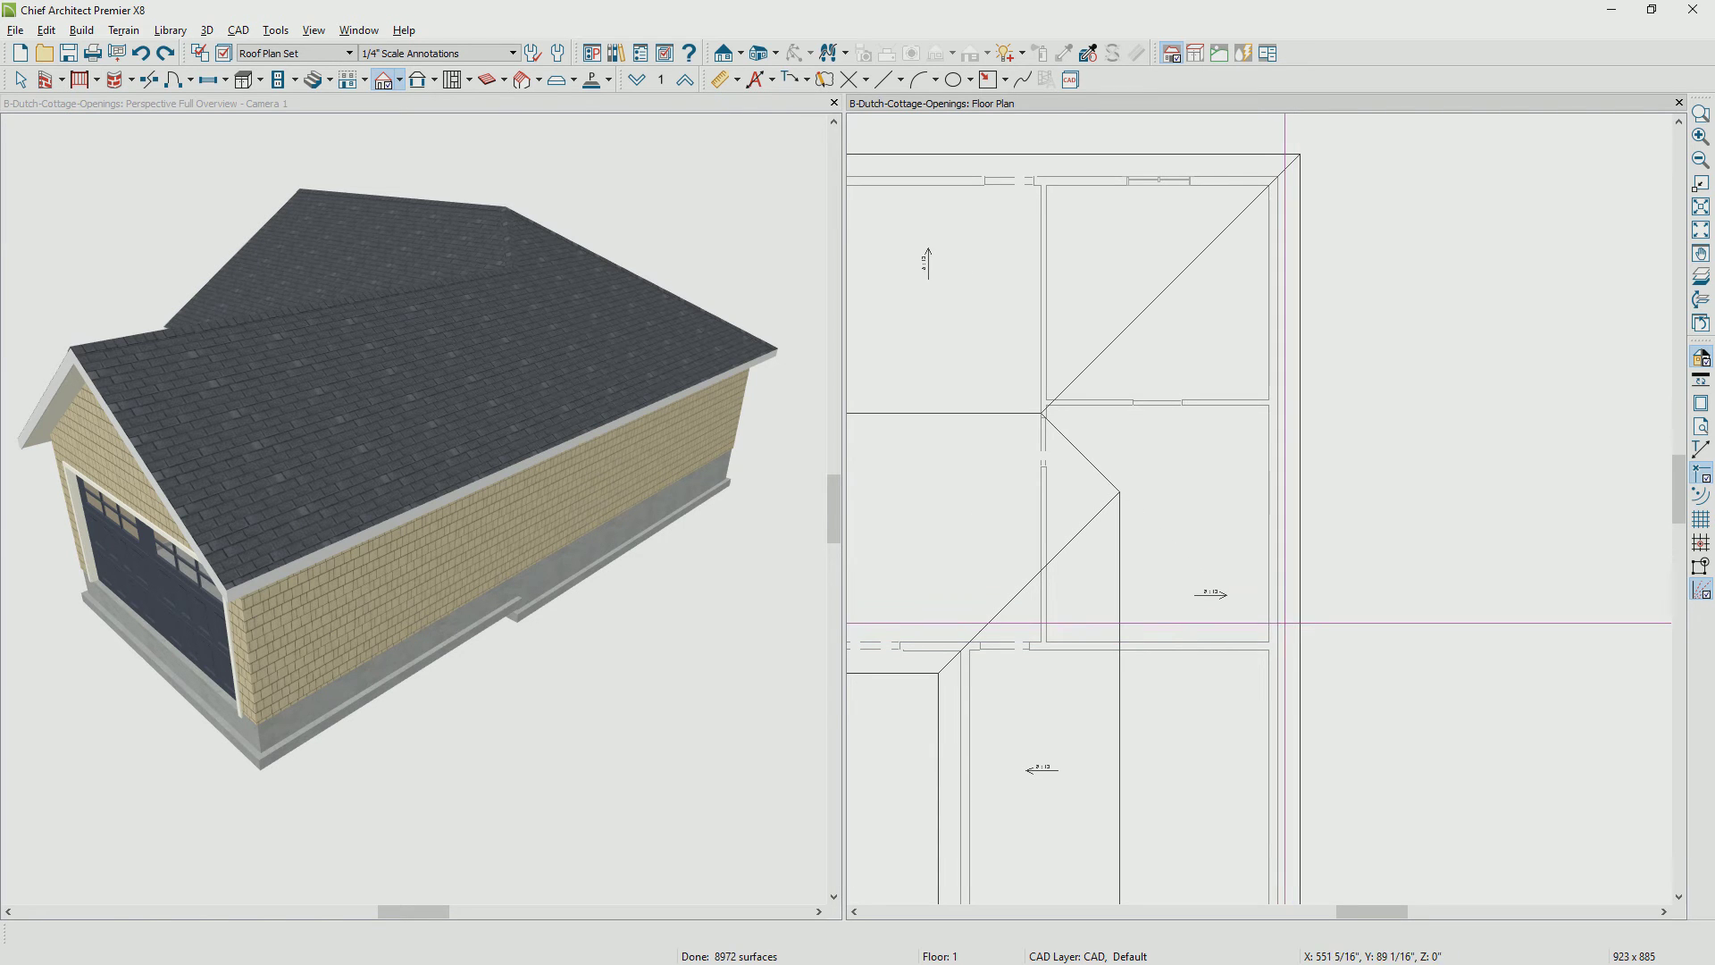
Break the garage's right wall into two segments and turn the upper segment into a gable wall
{"action": "left_click", "coordinate": [1278, 618]}
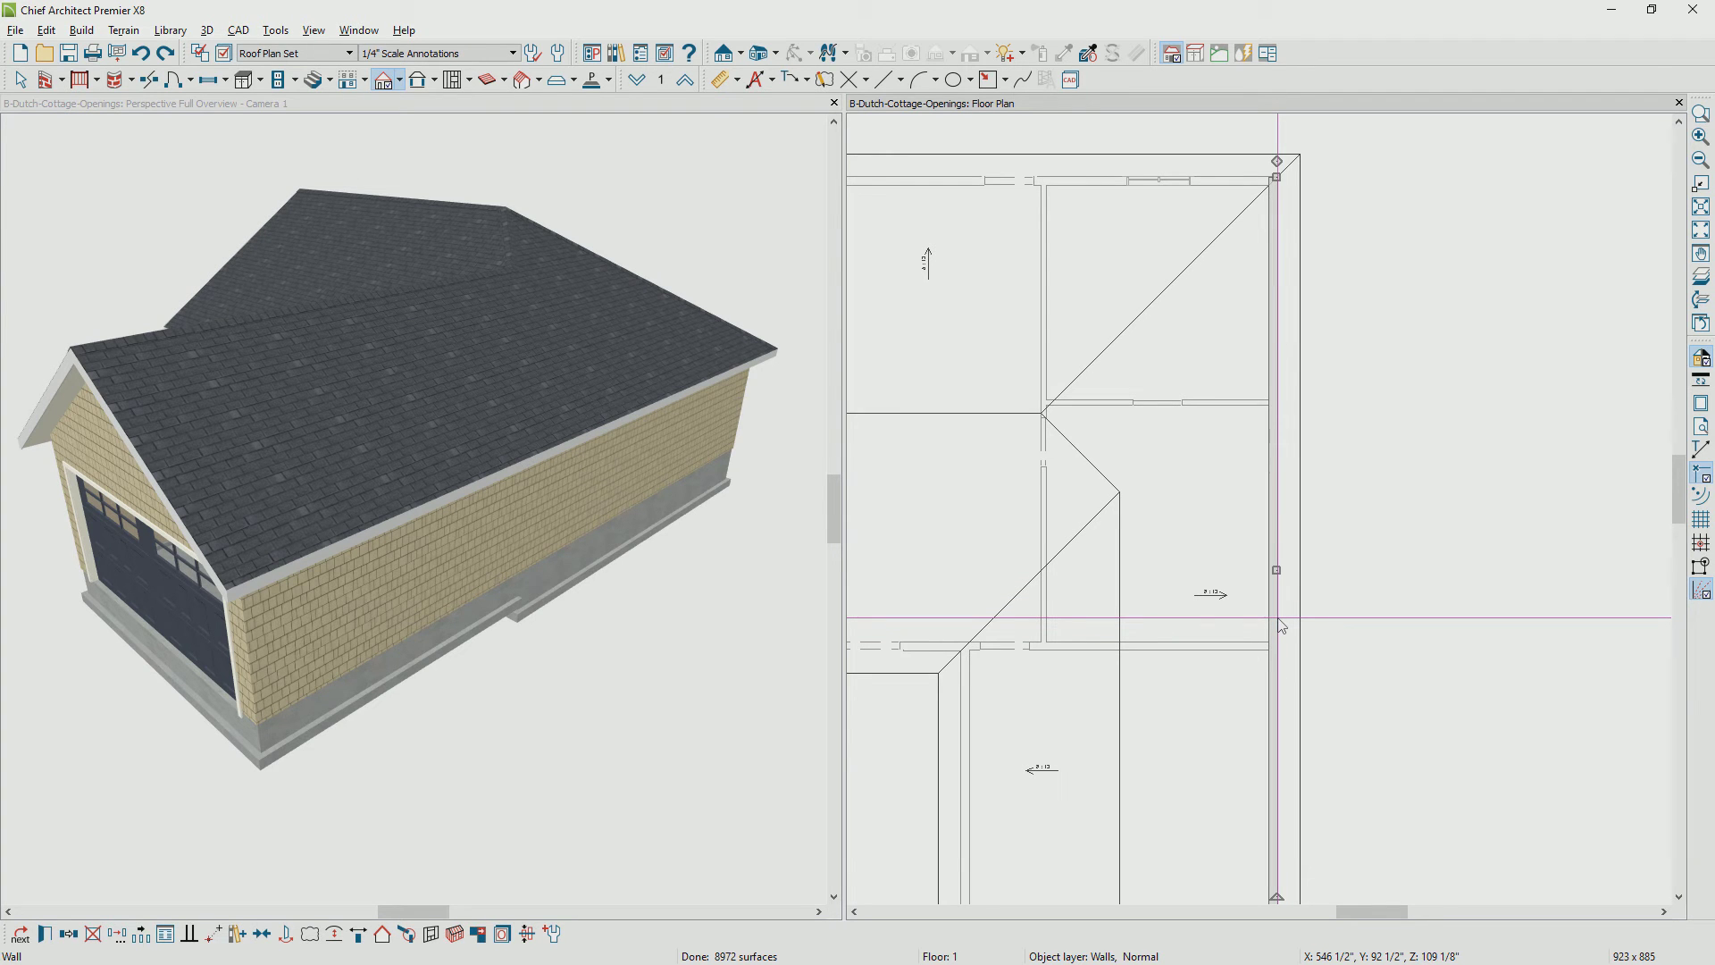
{"action": "left_click", "coordinate": [152, 85]}
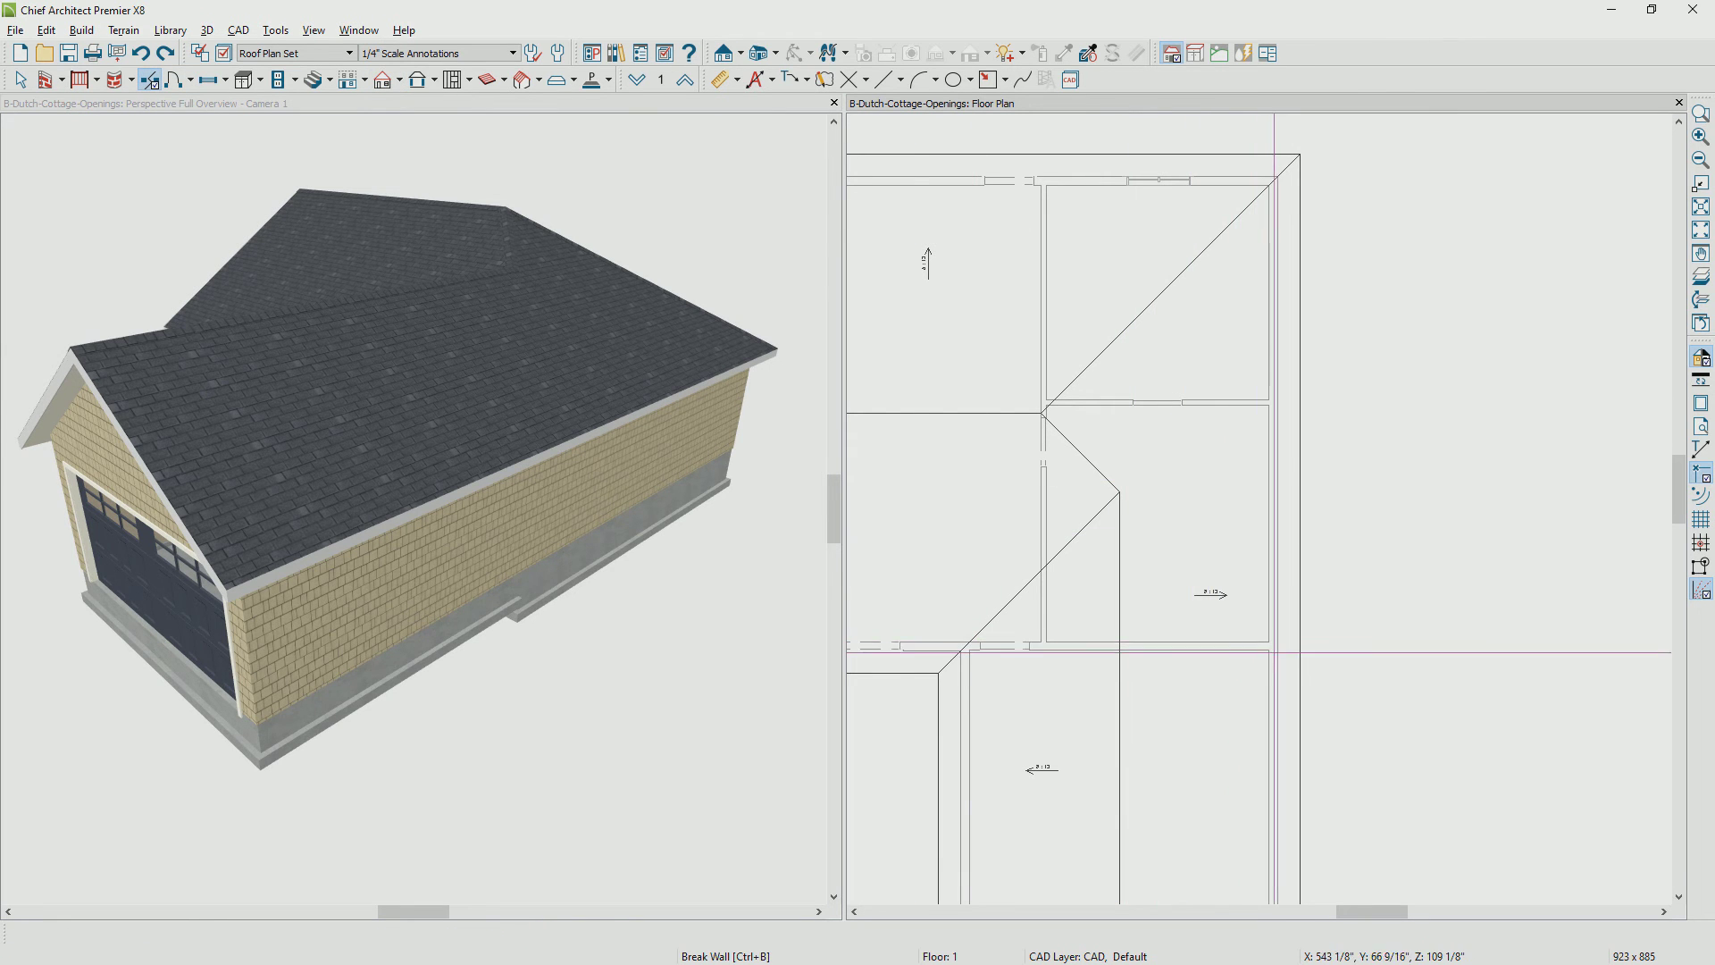
{"action": "left_click", "coordinate": [1273, 645]}
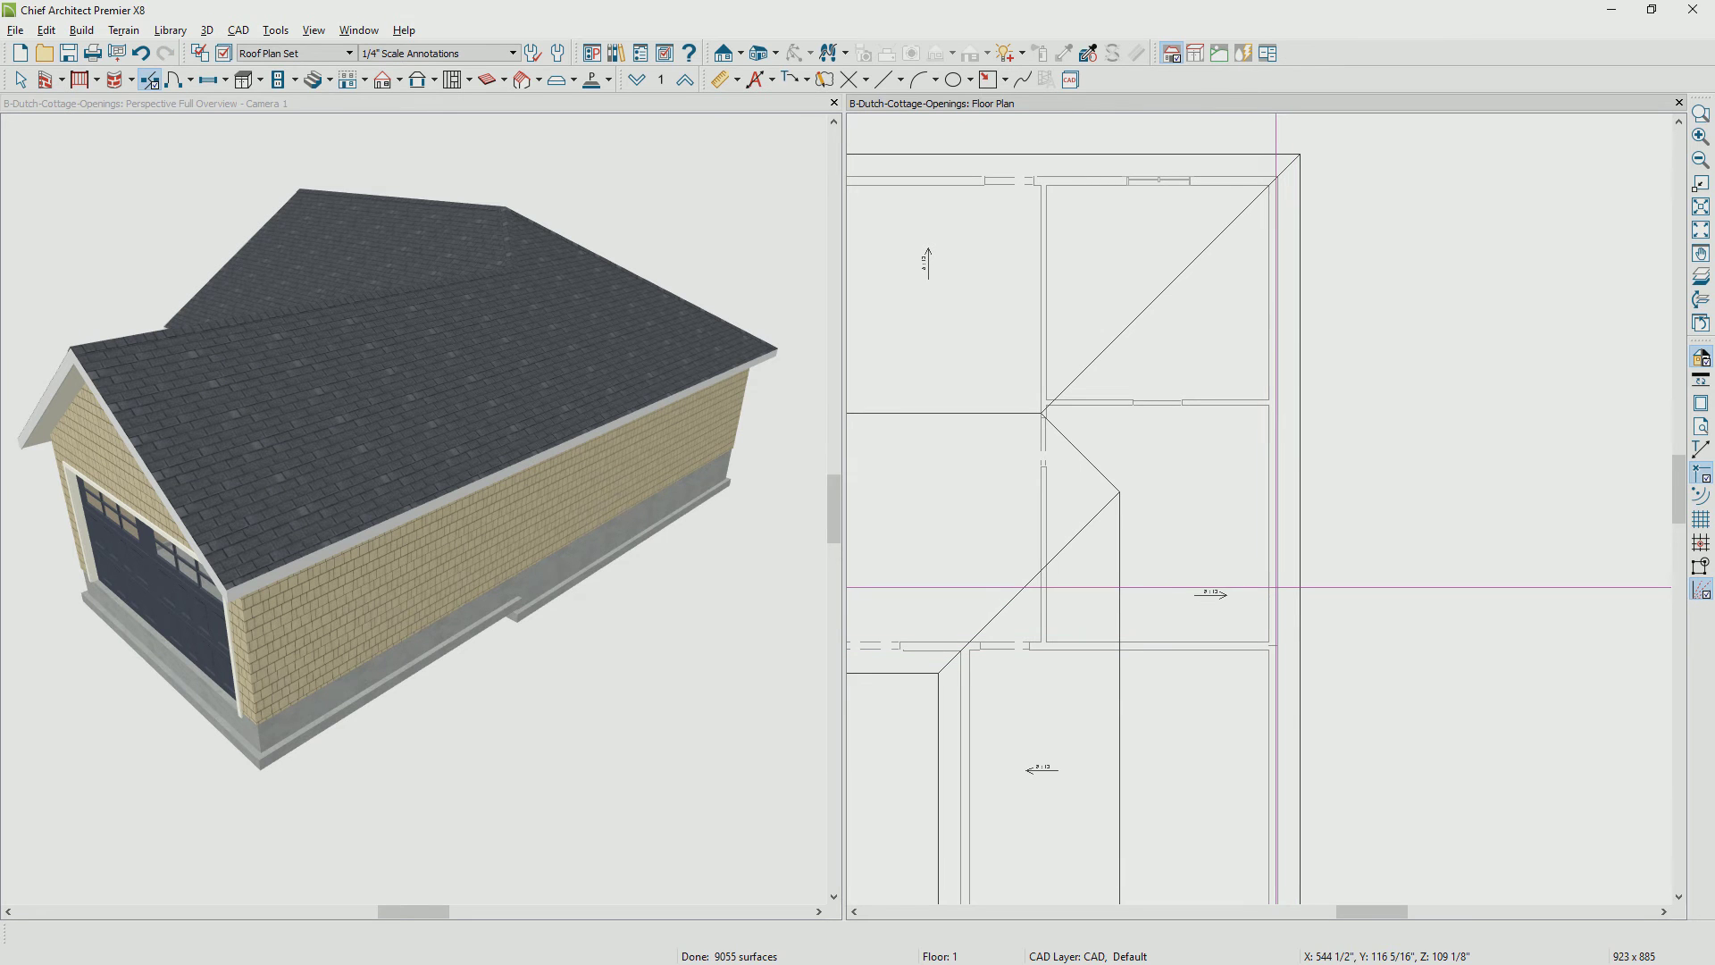
{"action": "left_click", "coordinate": [1275, 587]}
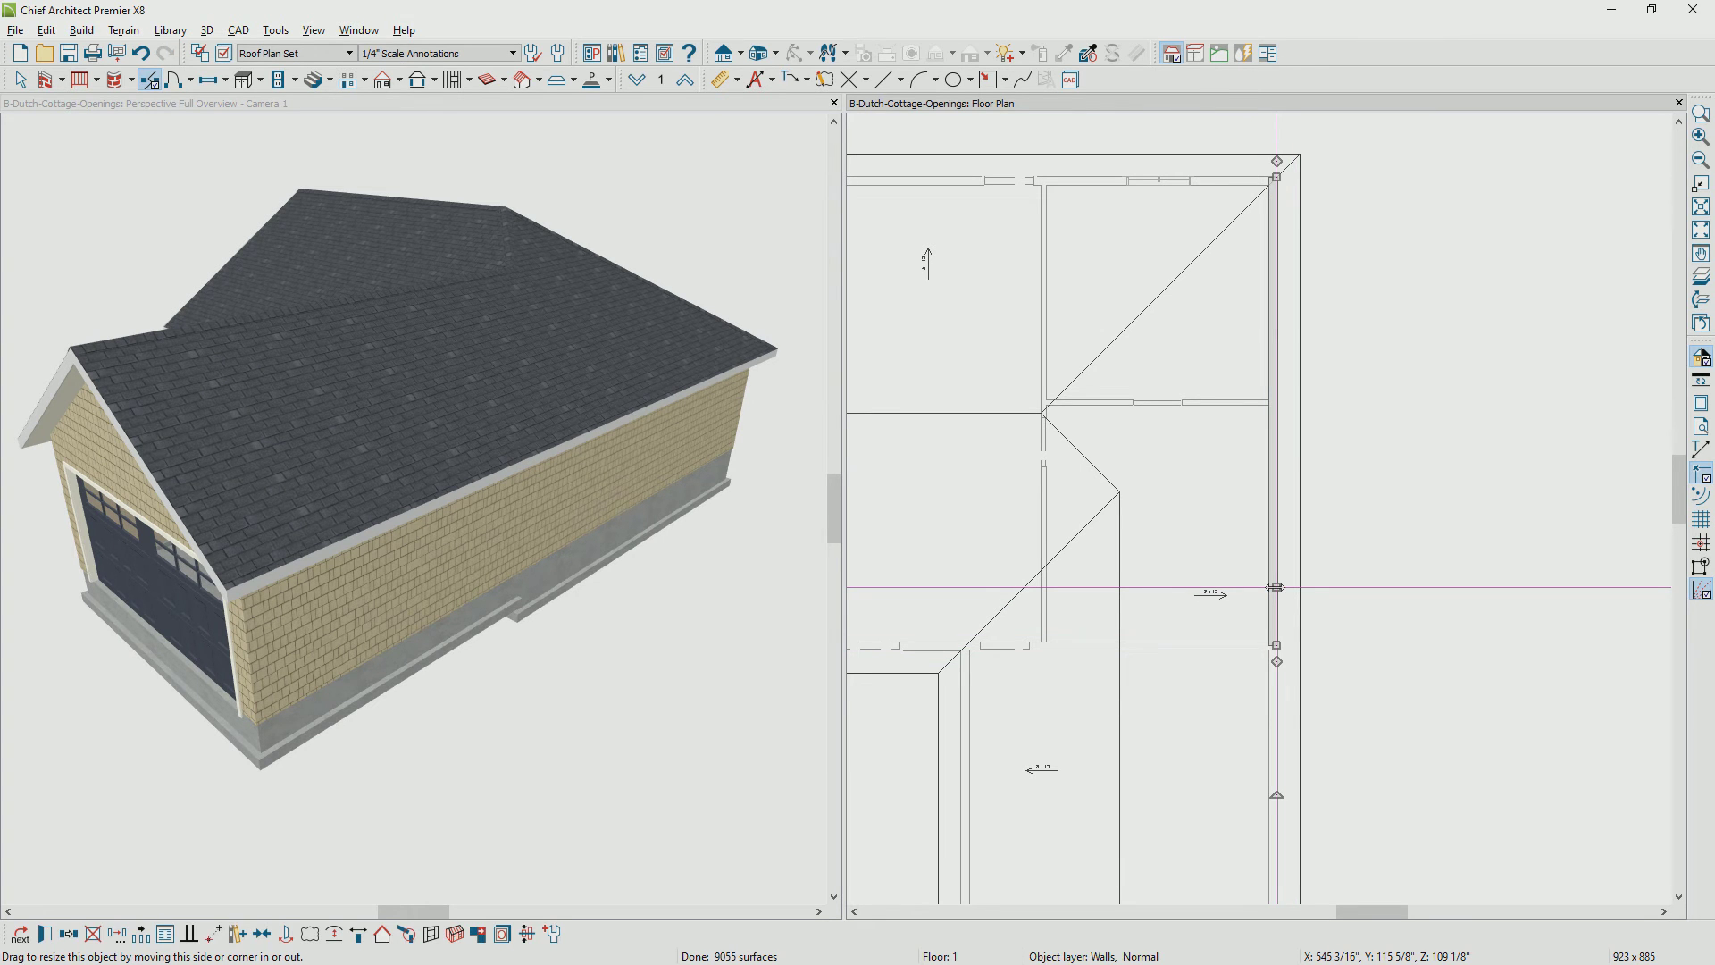
{"action": "left_click", "coordinate": [384, 934]}
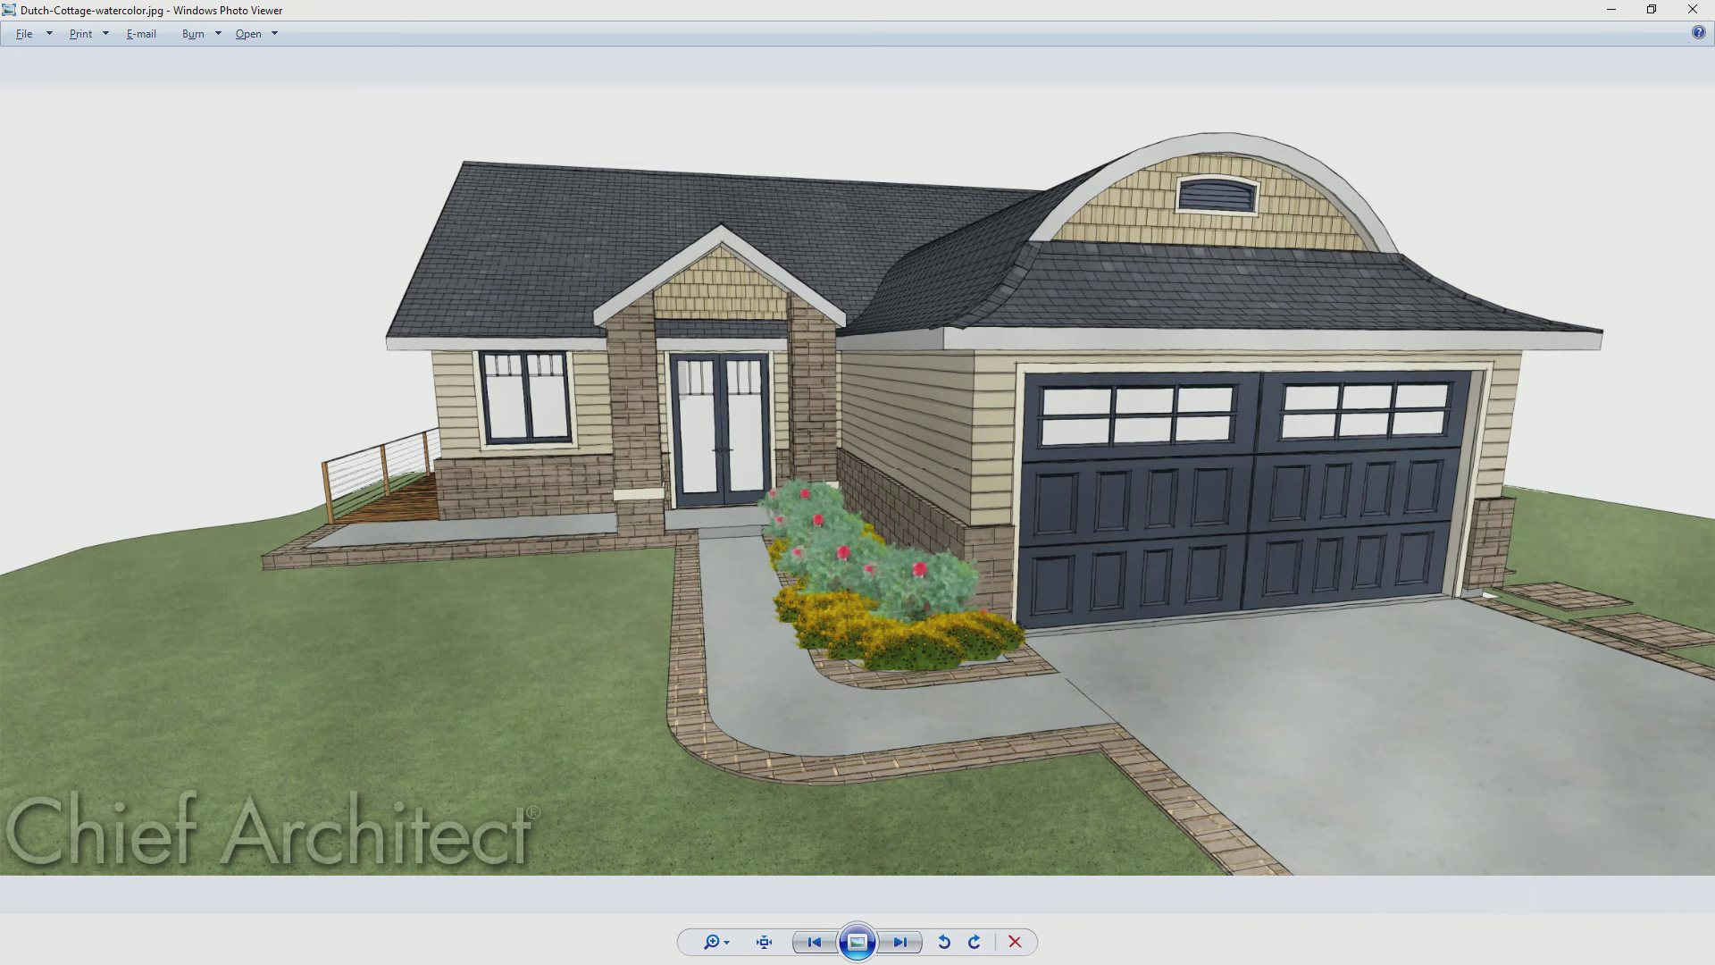
Close the Dutch-Cottage-watercolor.jpg reference image in Windows Photo Viewer
{"action": "left_click", "coordinate": [1693, 9]}
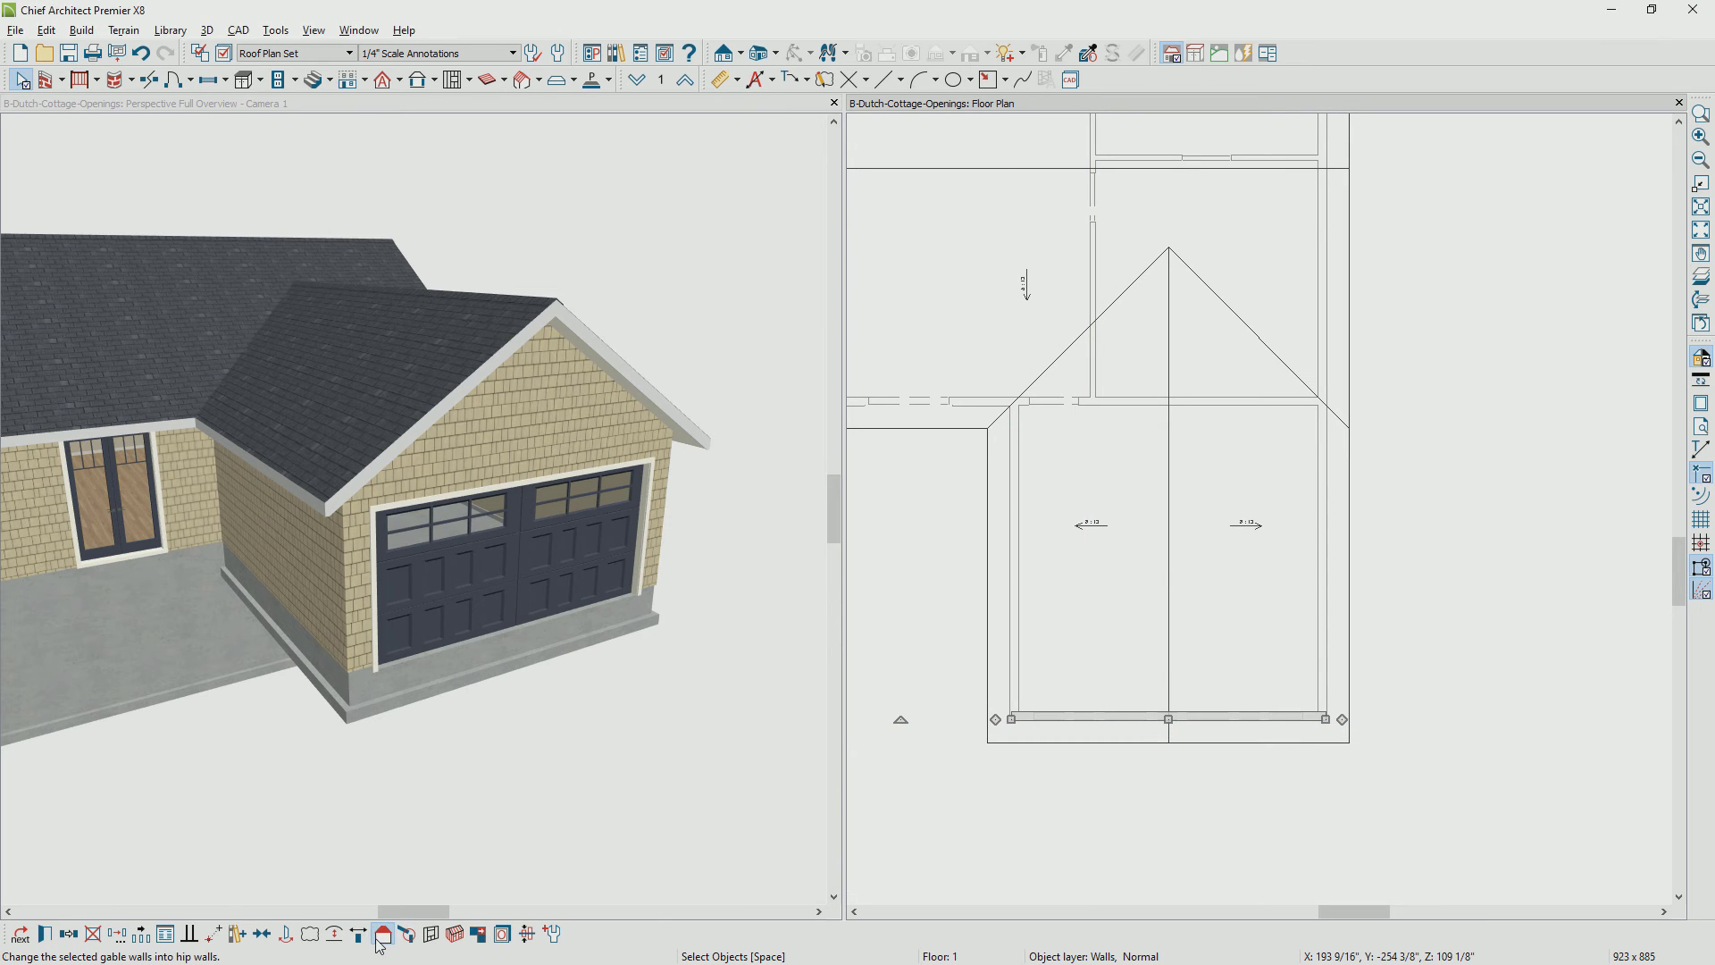
Change the garage front wall back to a hip and select the three garage walls
{"action": "left_click", "coordinate": [380, 938]}
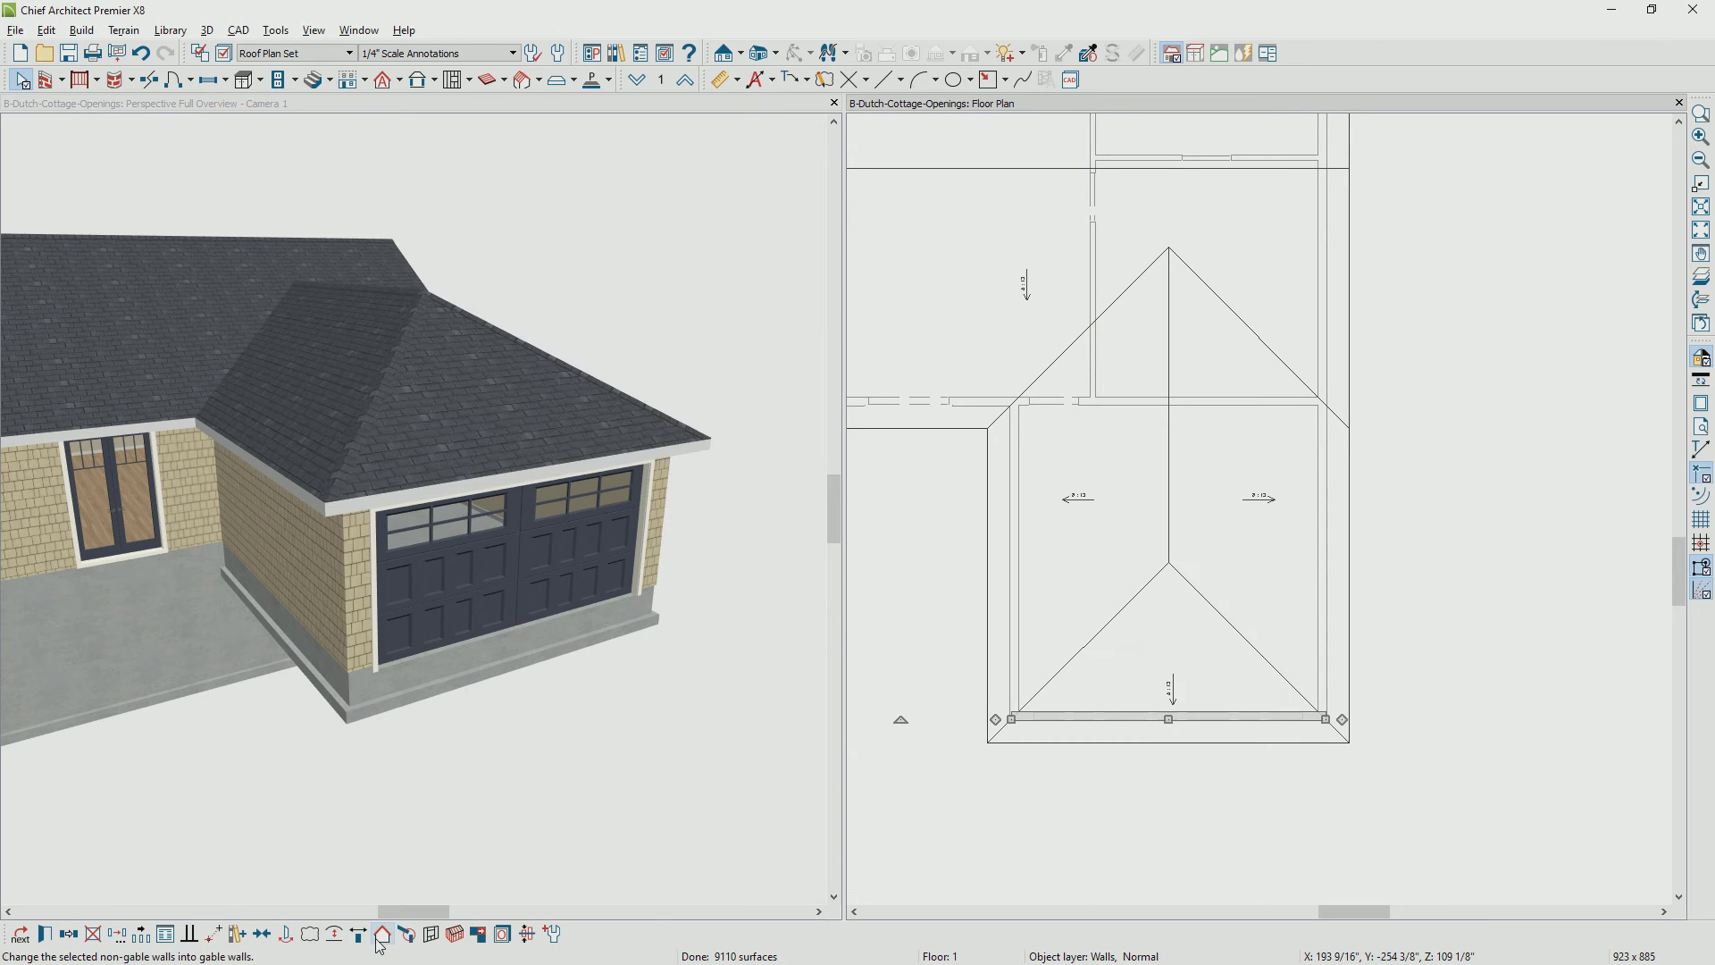
{"action": "left_click", "coordinate": [1012, 598]}
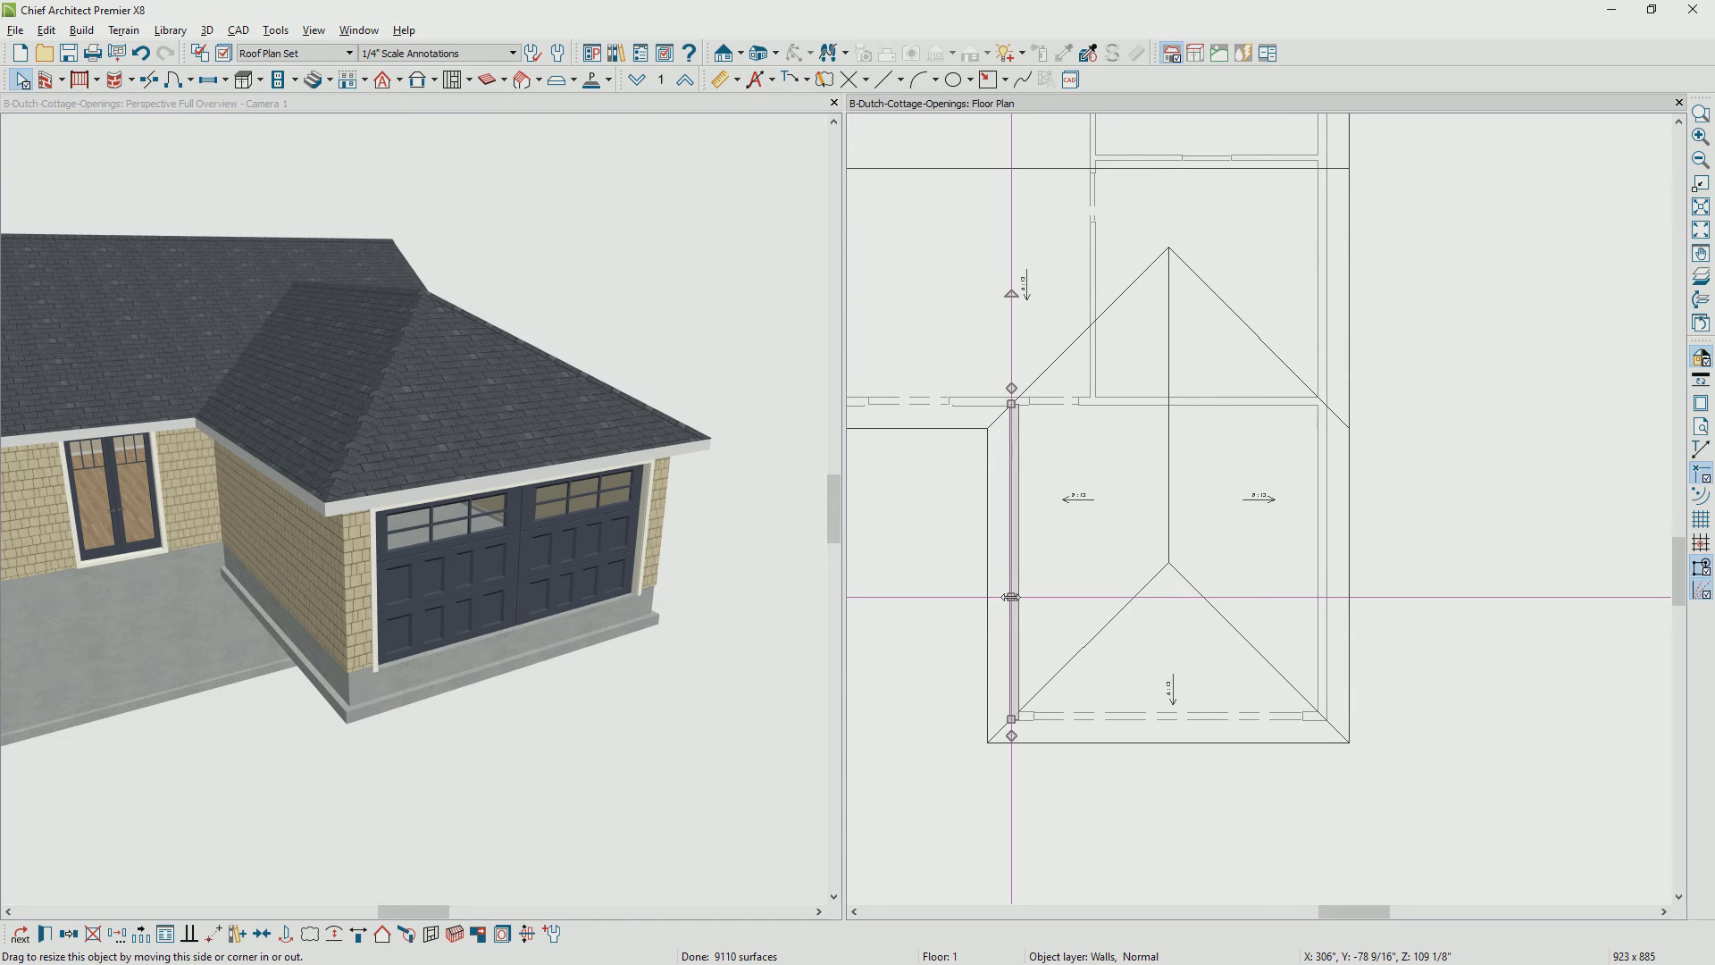
{"action": "left_click", "coordinate": [1329, 620]}
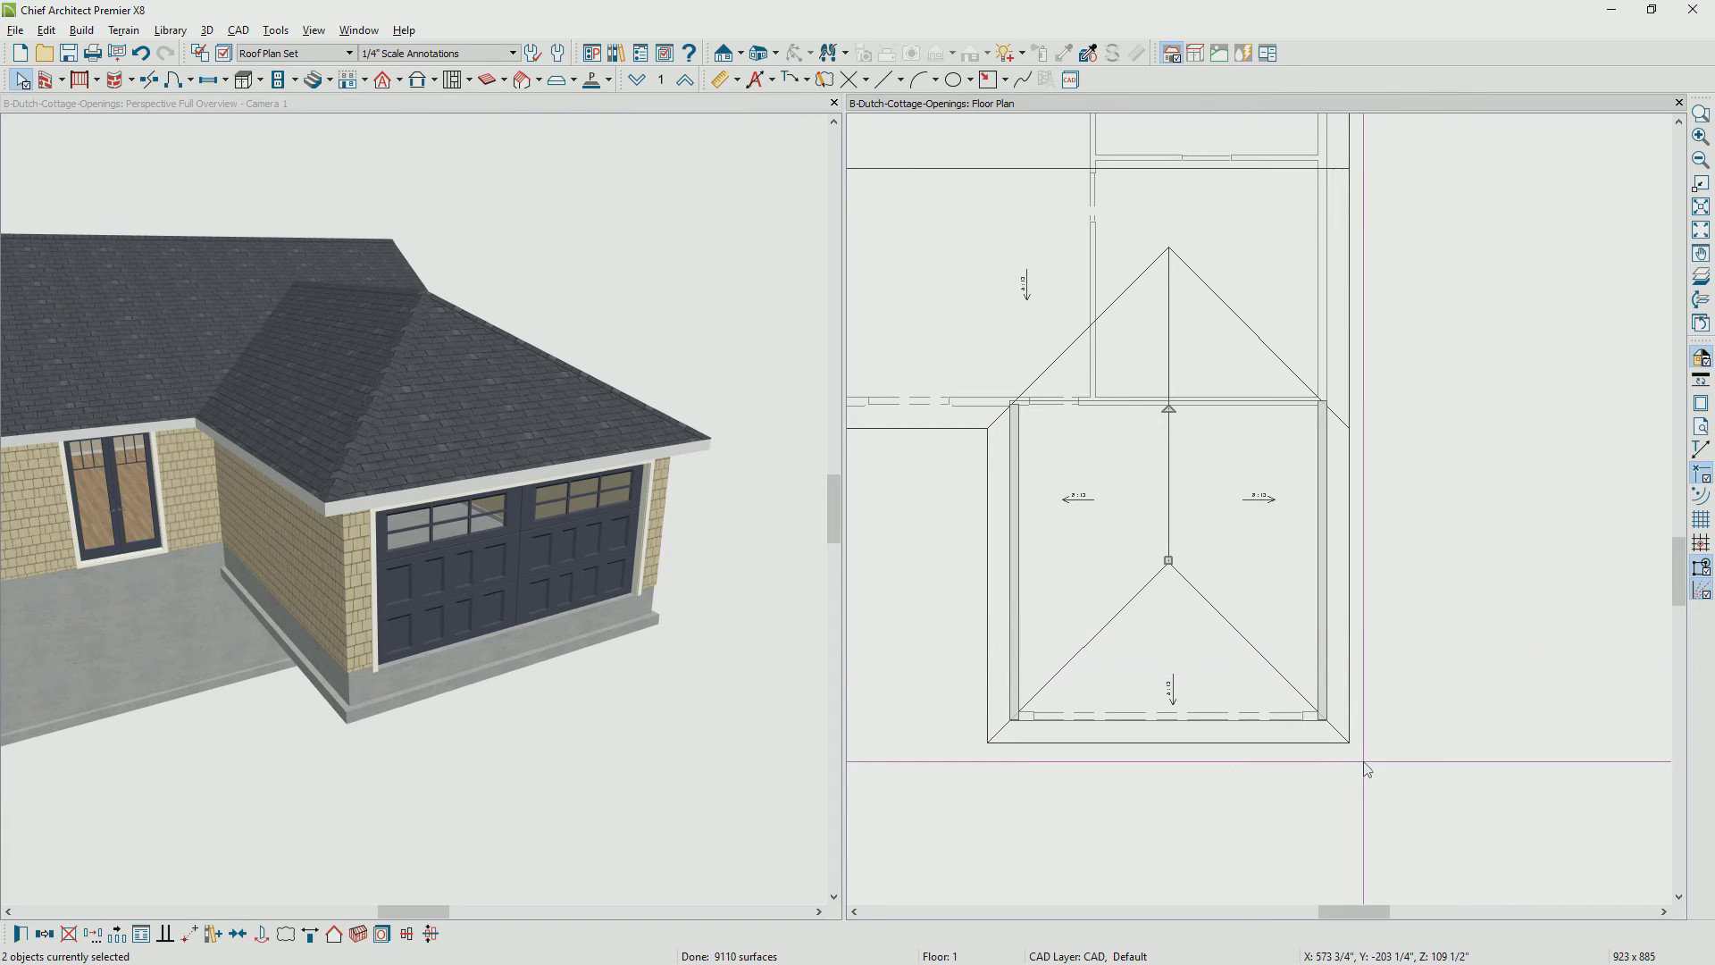
{"action": "left_click", "coordinate": [1316, 723], "text": "shift"}
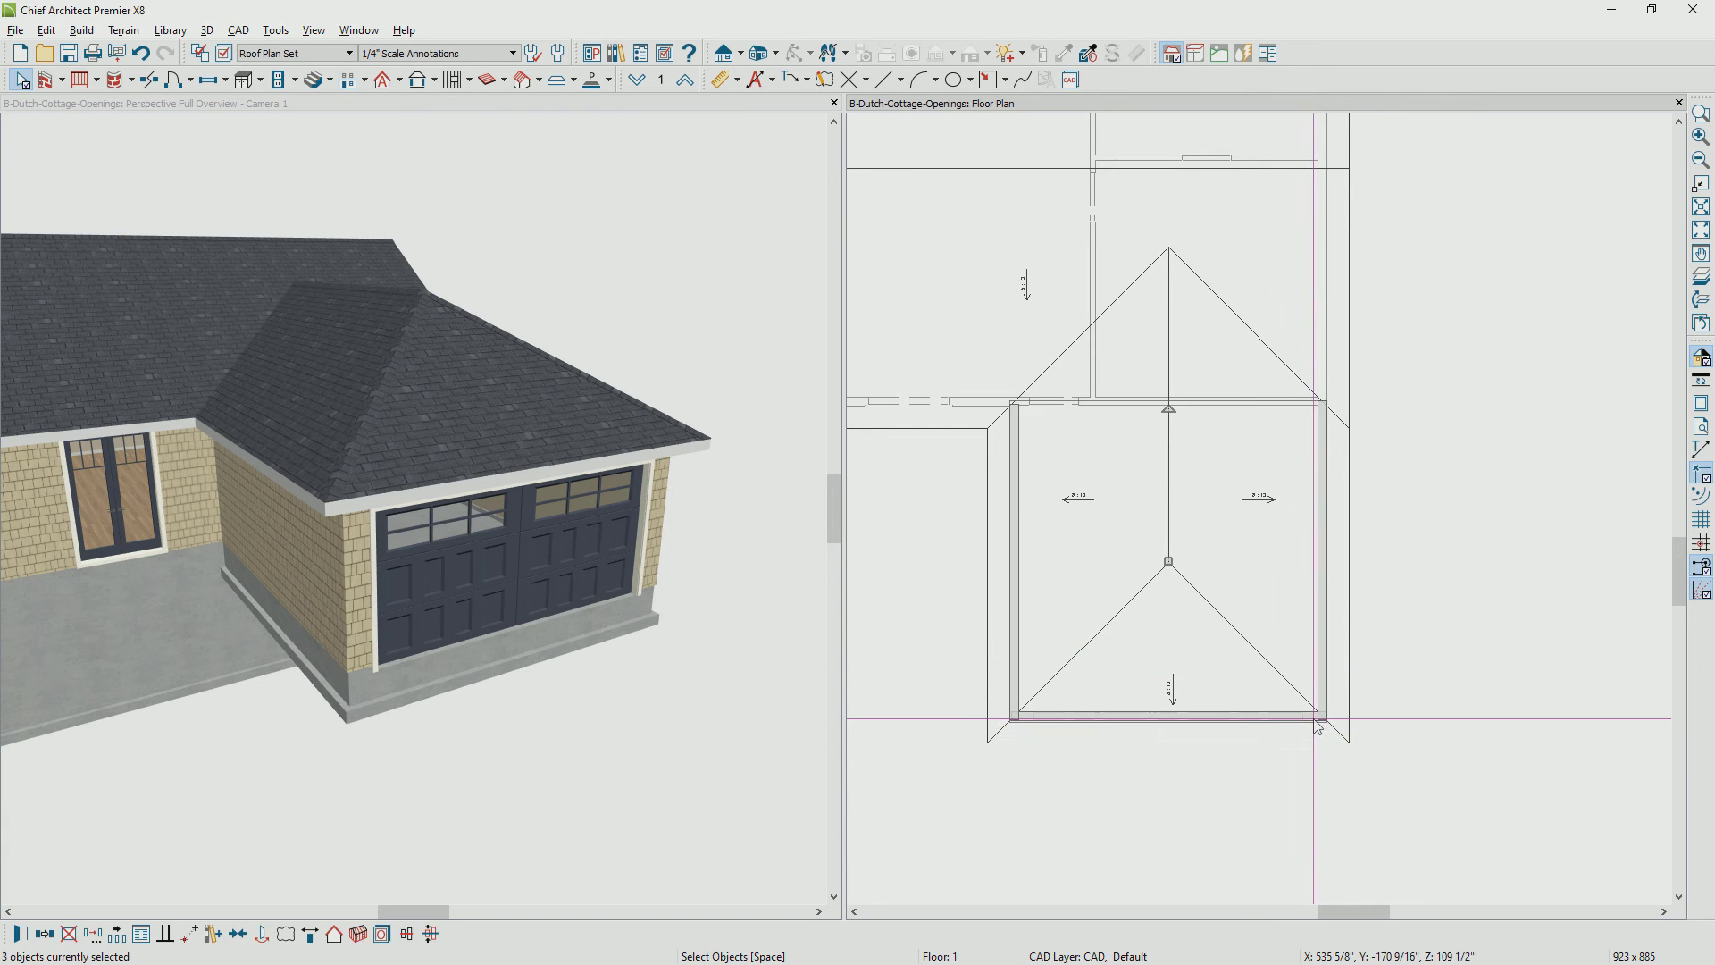
In Wall Specification's Roof panel, enable a 6-in-12 Upper Pitch starting 36" in from baseline
{"action": "key", "text": "ctrl+e"}
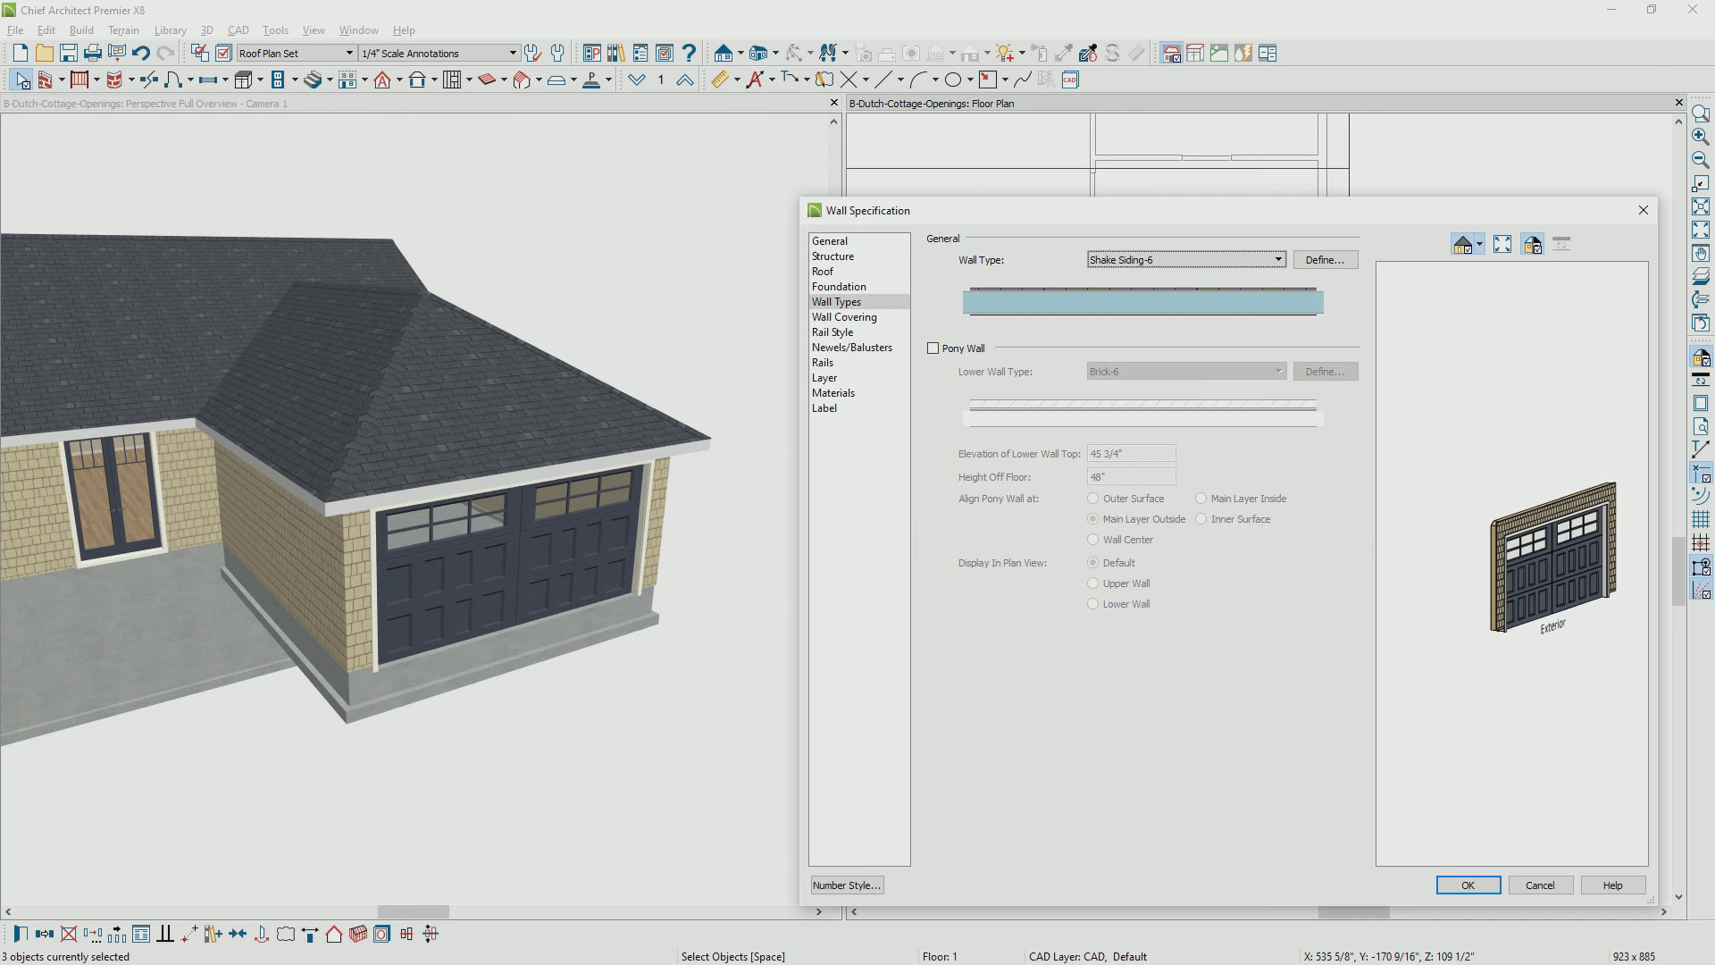
{"action": "left_click", "coordinate": [853, 273]}
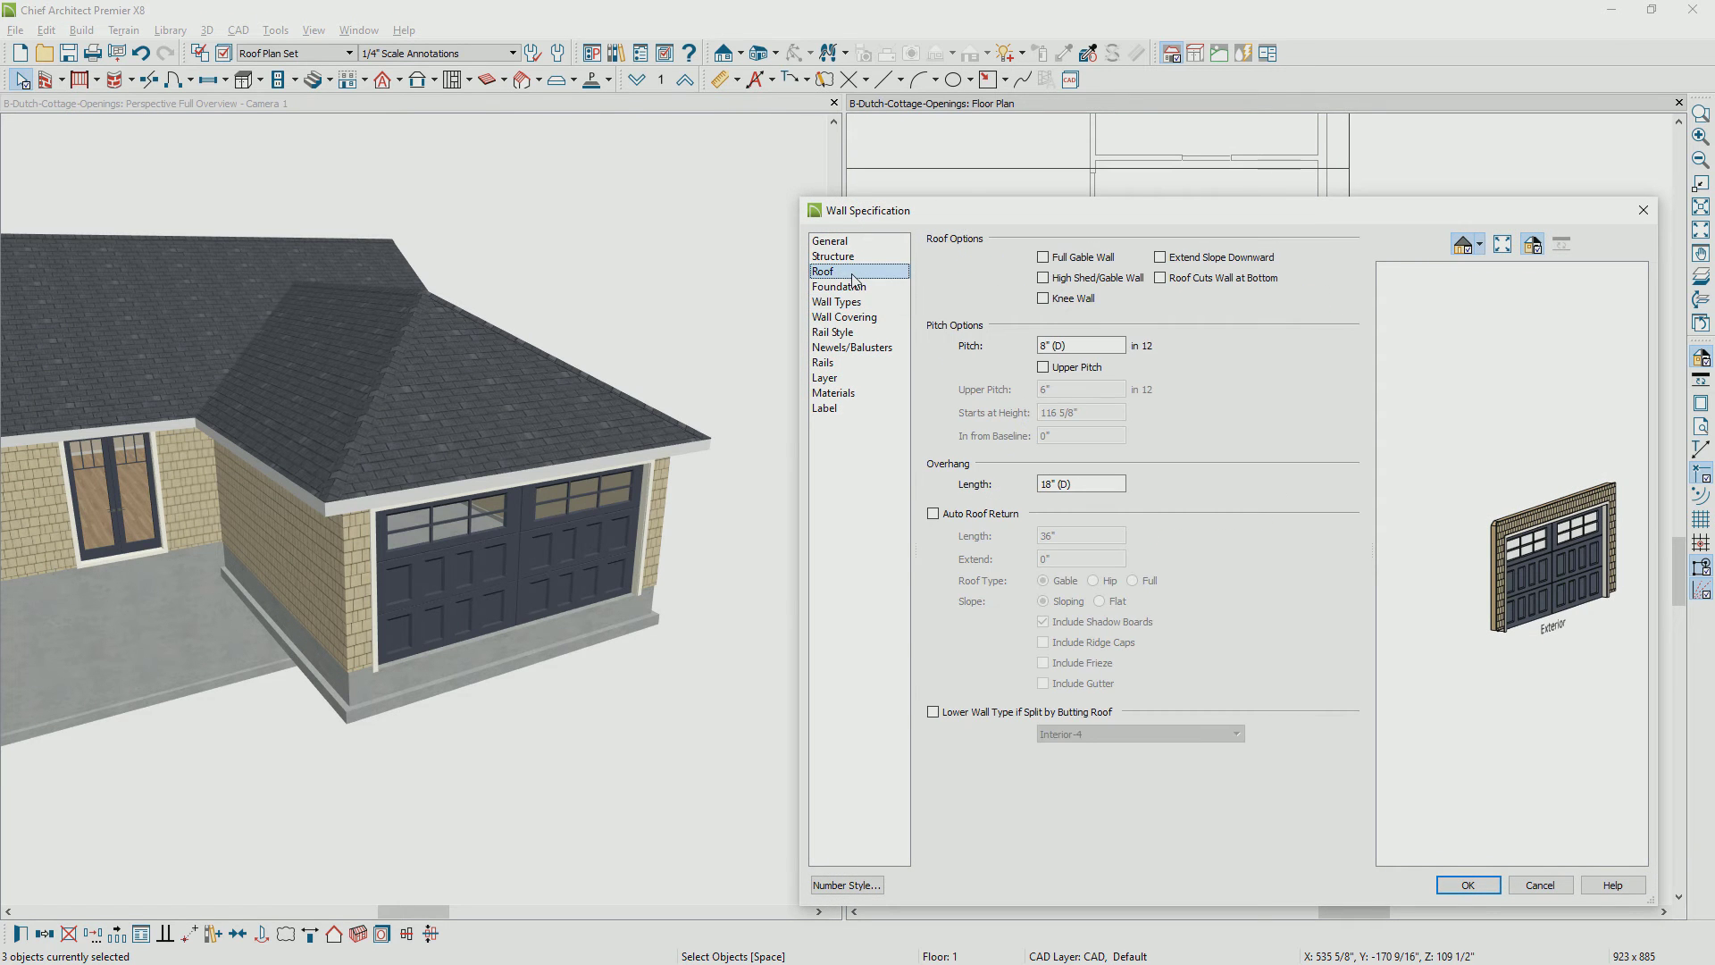
{"action": "left_click", "coordinate": [1045, 368]}
{"action": "left_click", "coordinate": [1045, 391]}
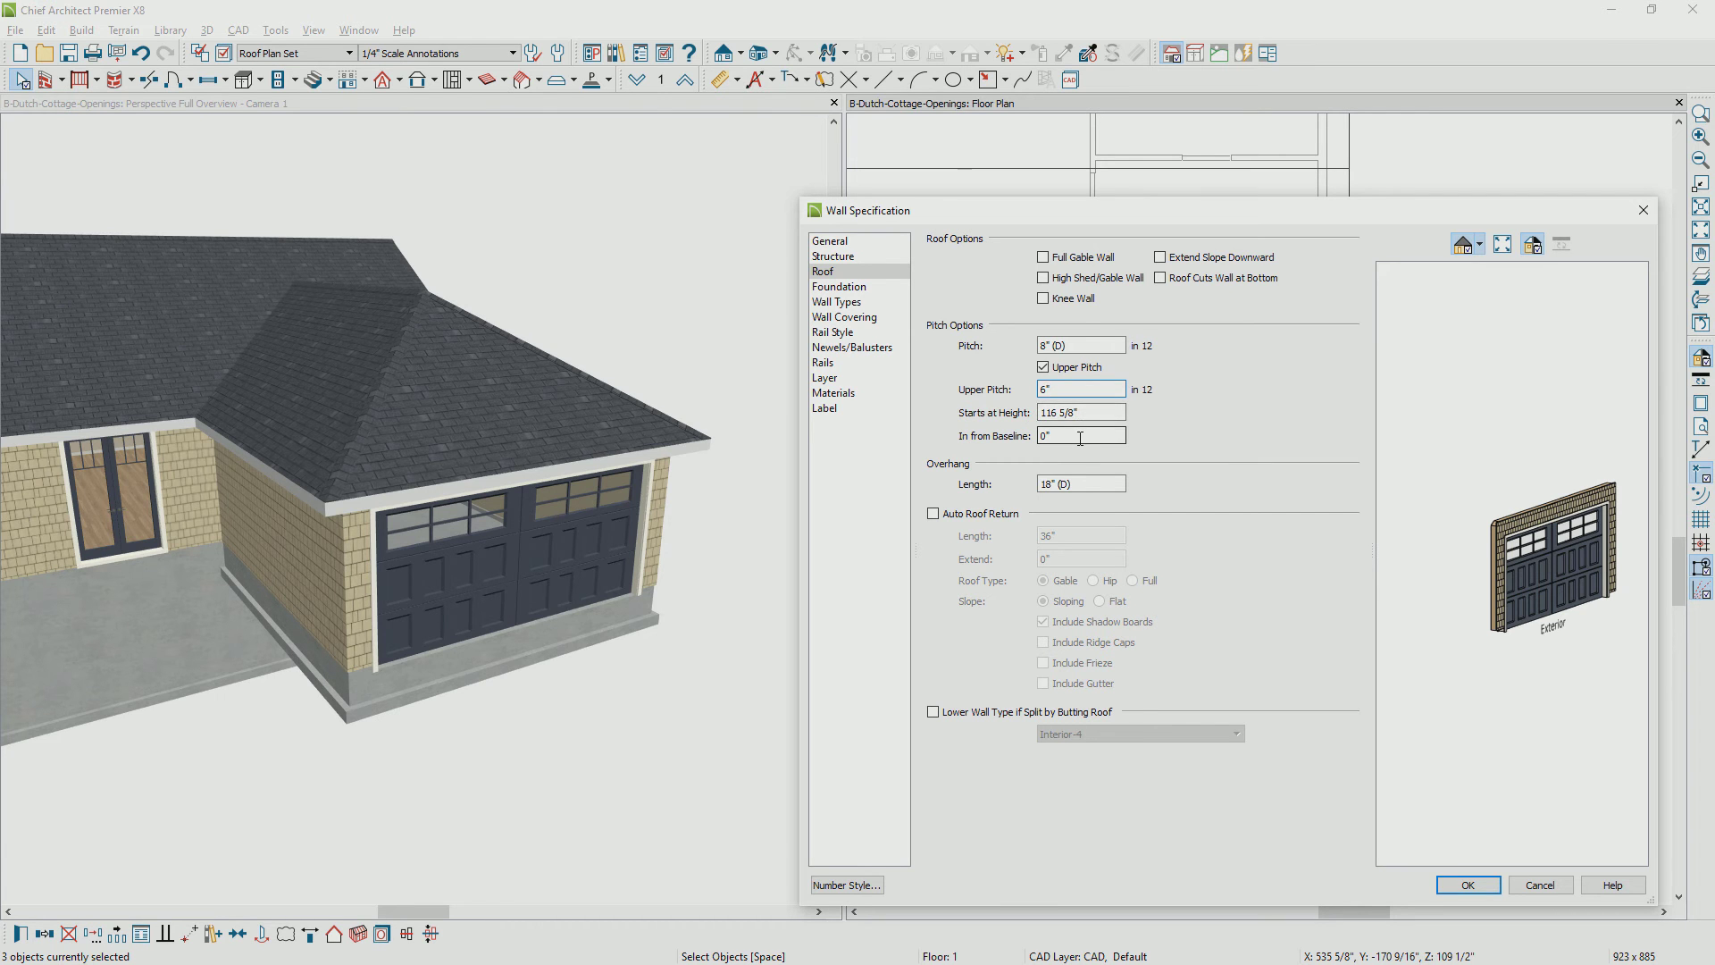
{"action": "double_click", "coordinate": [1080, 437]}
{"action": "type", "text": "36"}
{"action": "left_click", "coordinate": [1468, 885]}
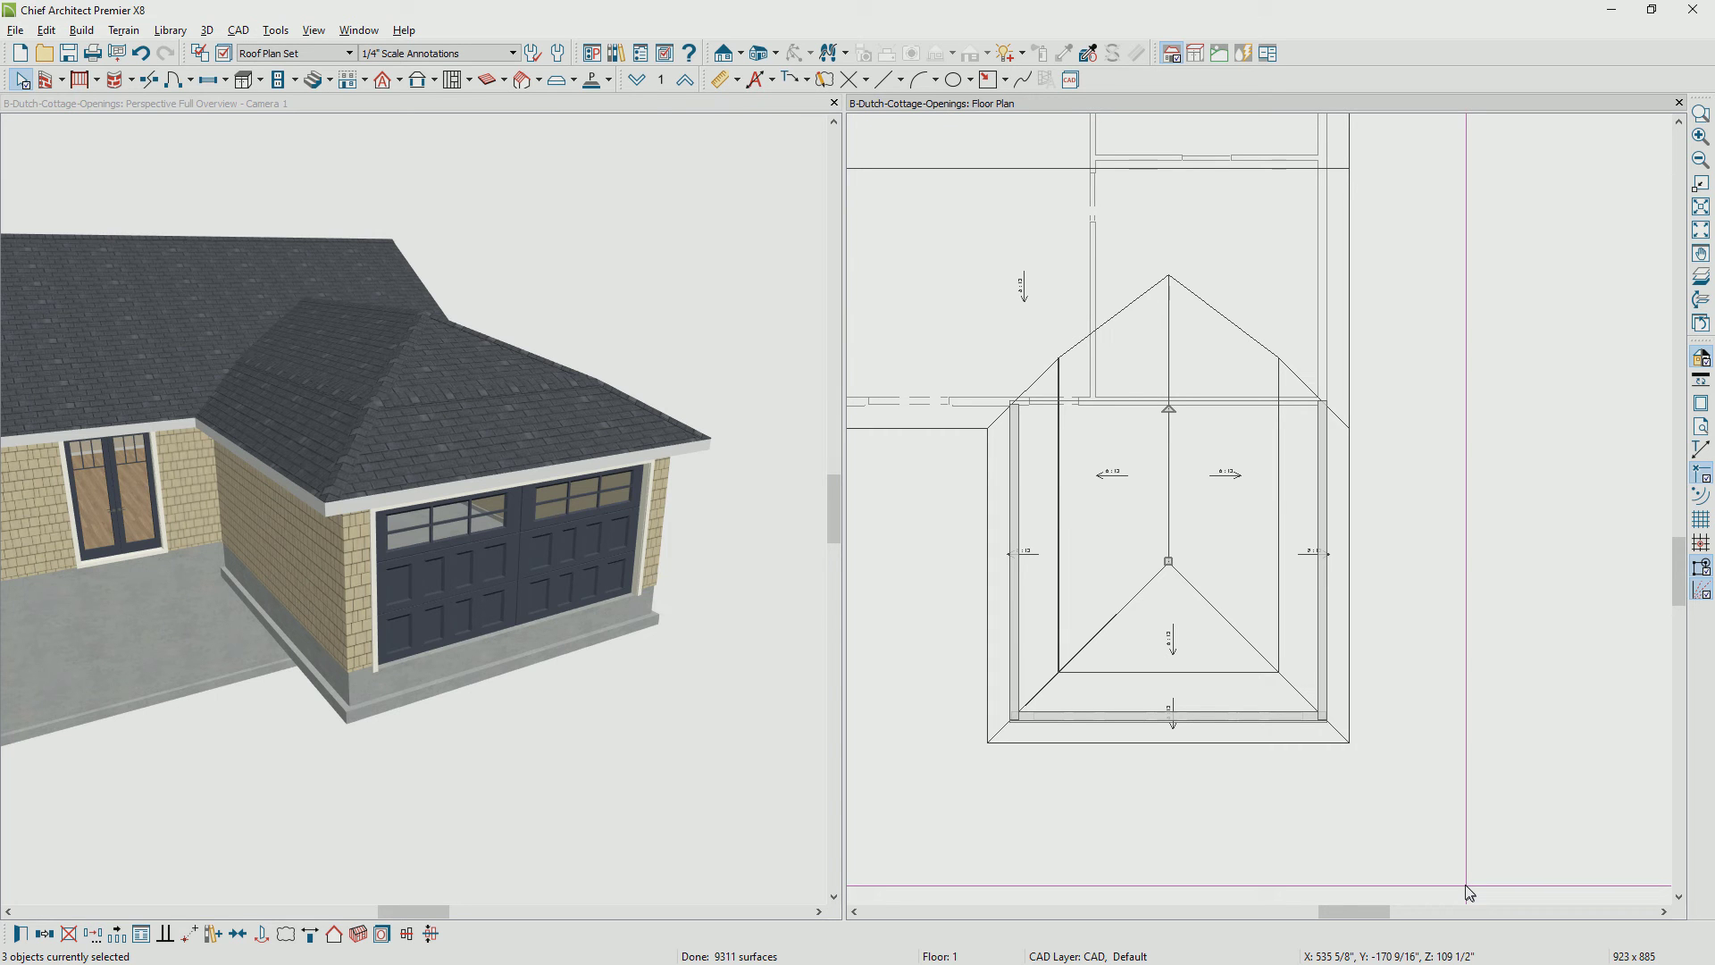
Turn off automatic roof rebuilding and delete the triangular front hip roof plane
{"action": "key", "text": "Escape"}
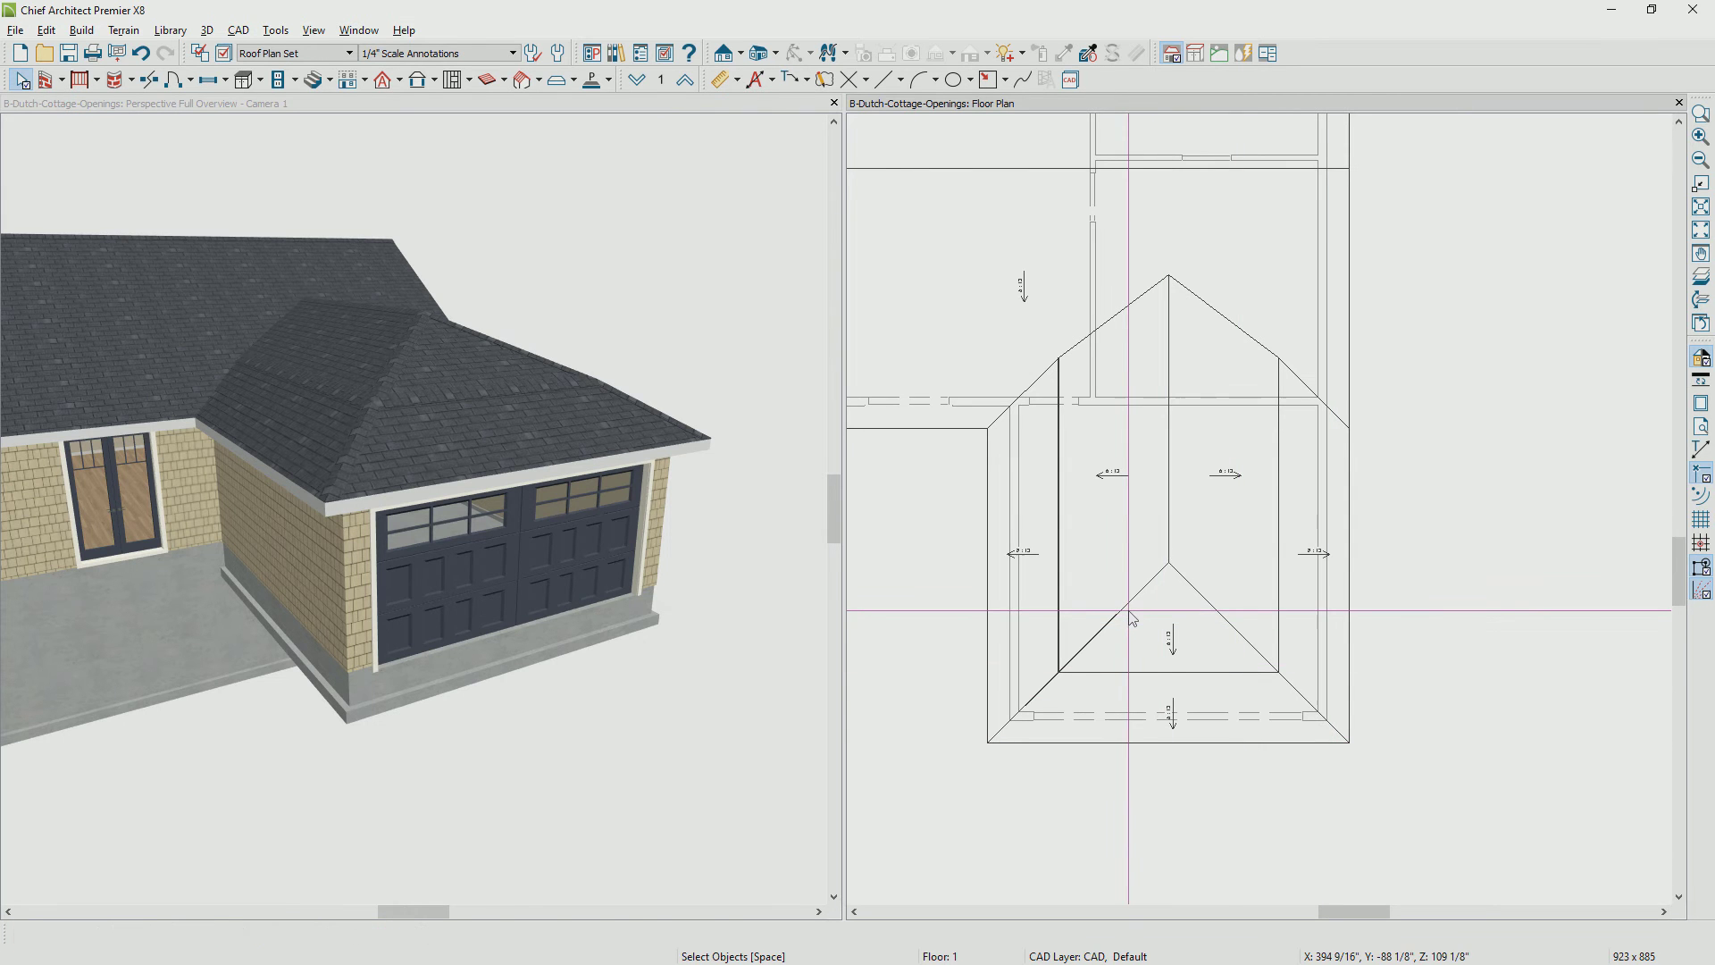
{"action": "left_click", "coordinate": [1142, 577]}
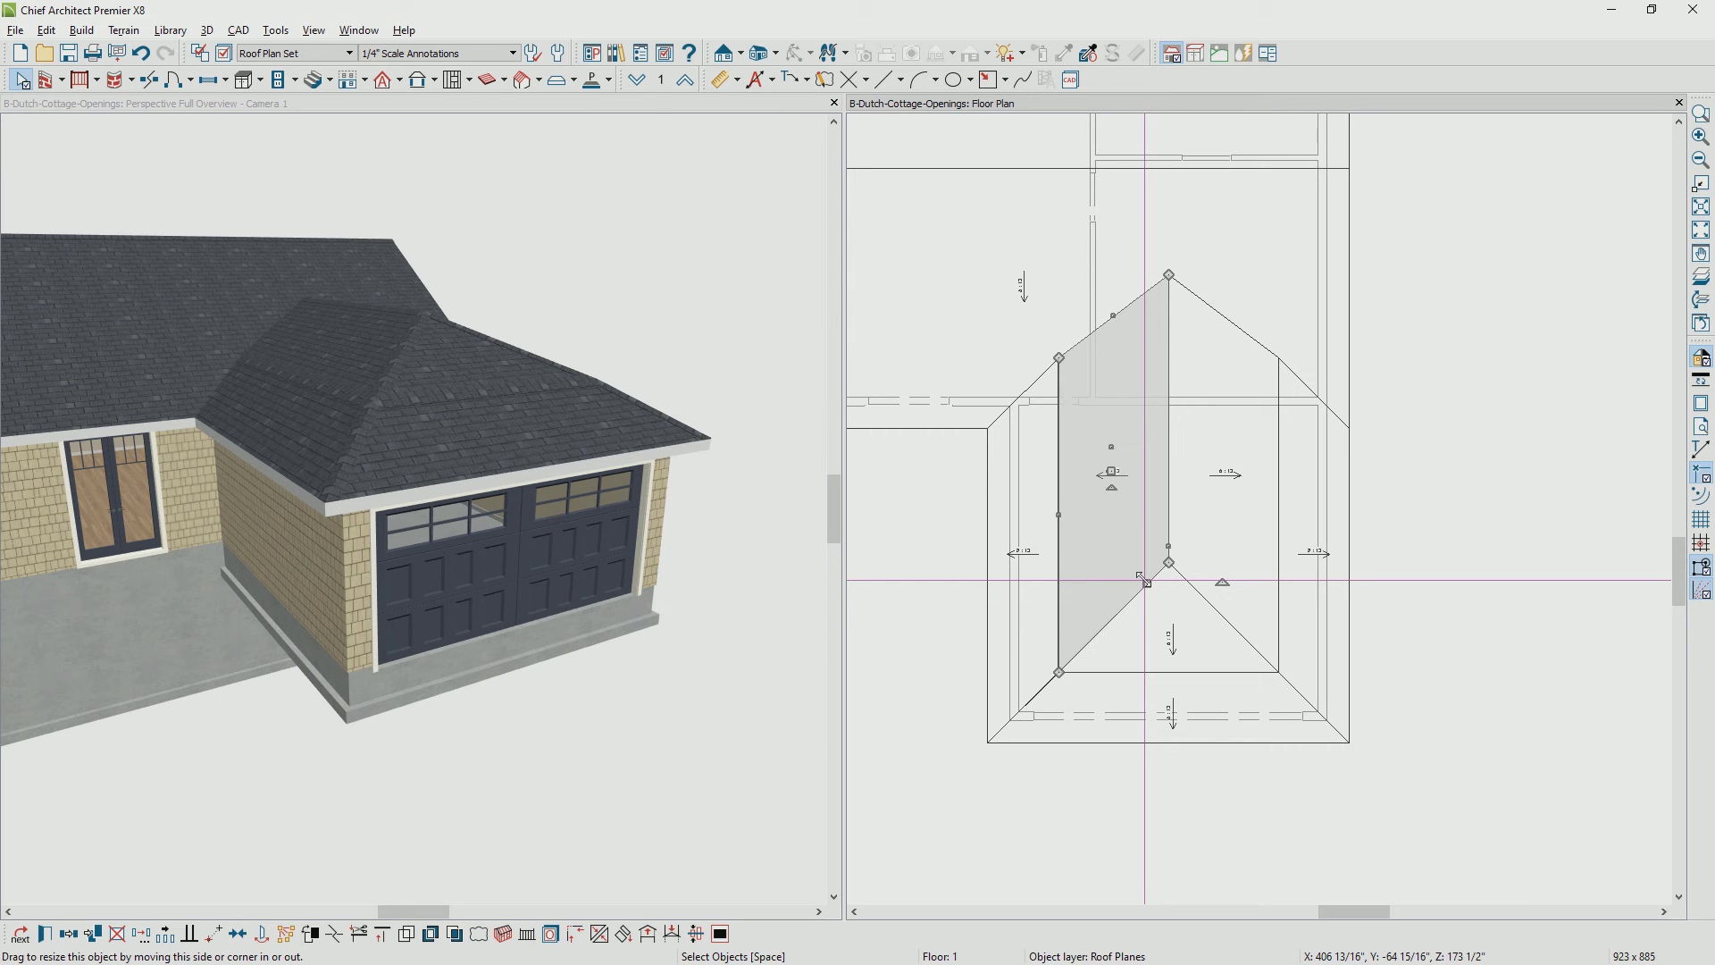
{"action": "left_click", "coordinate": [1159, 649]}
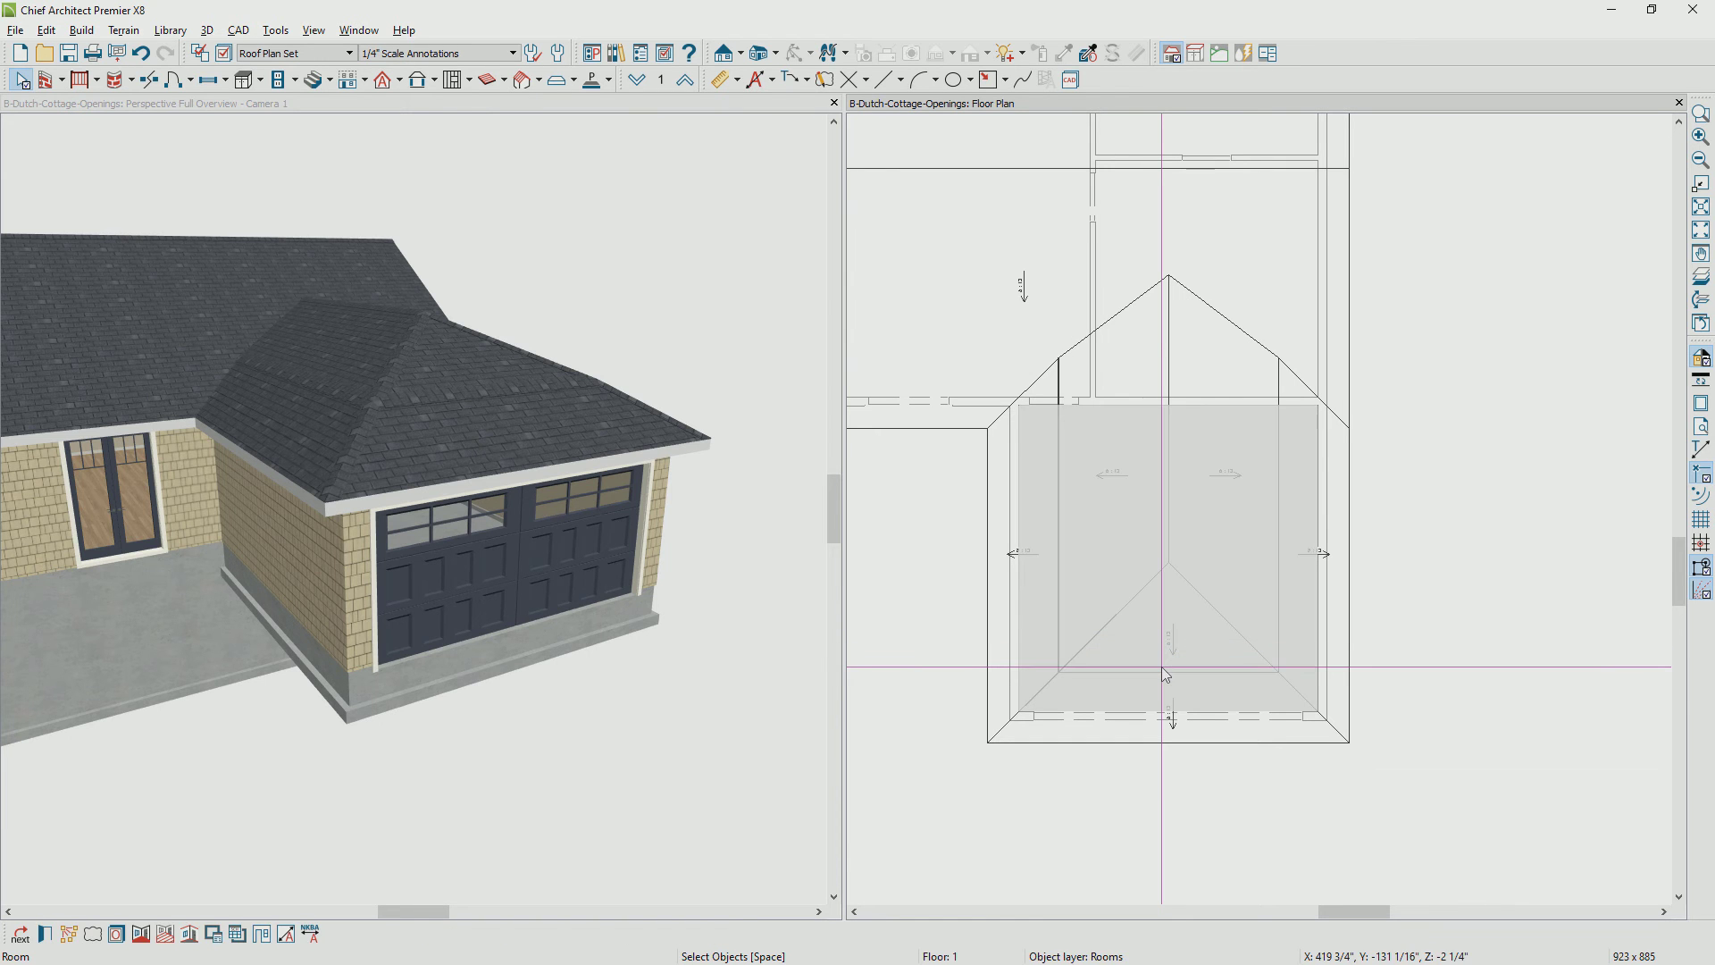
{"action": "left_click", "coordinate": [1165, 672]}
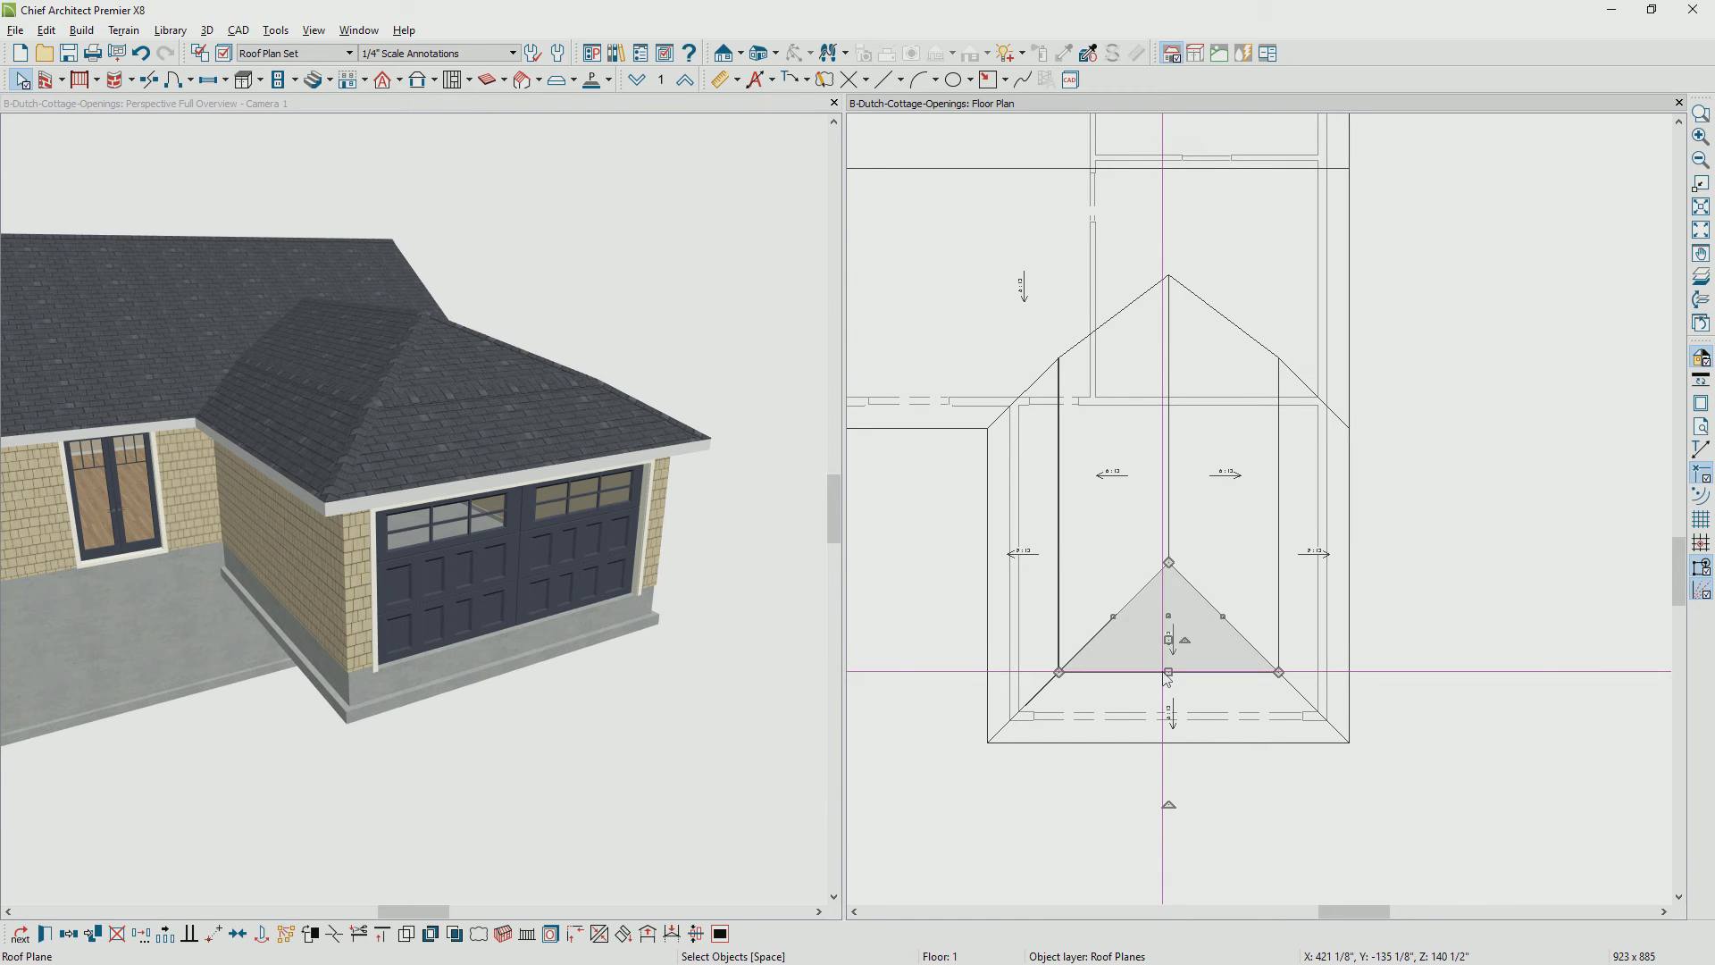
{"action": "left_click", "coordinate": [1165, 676]}
{"action": "left_click", "coordinate": [969, 524]}
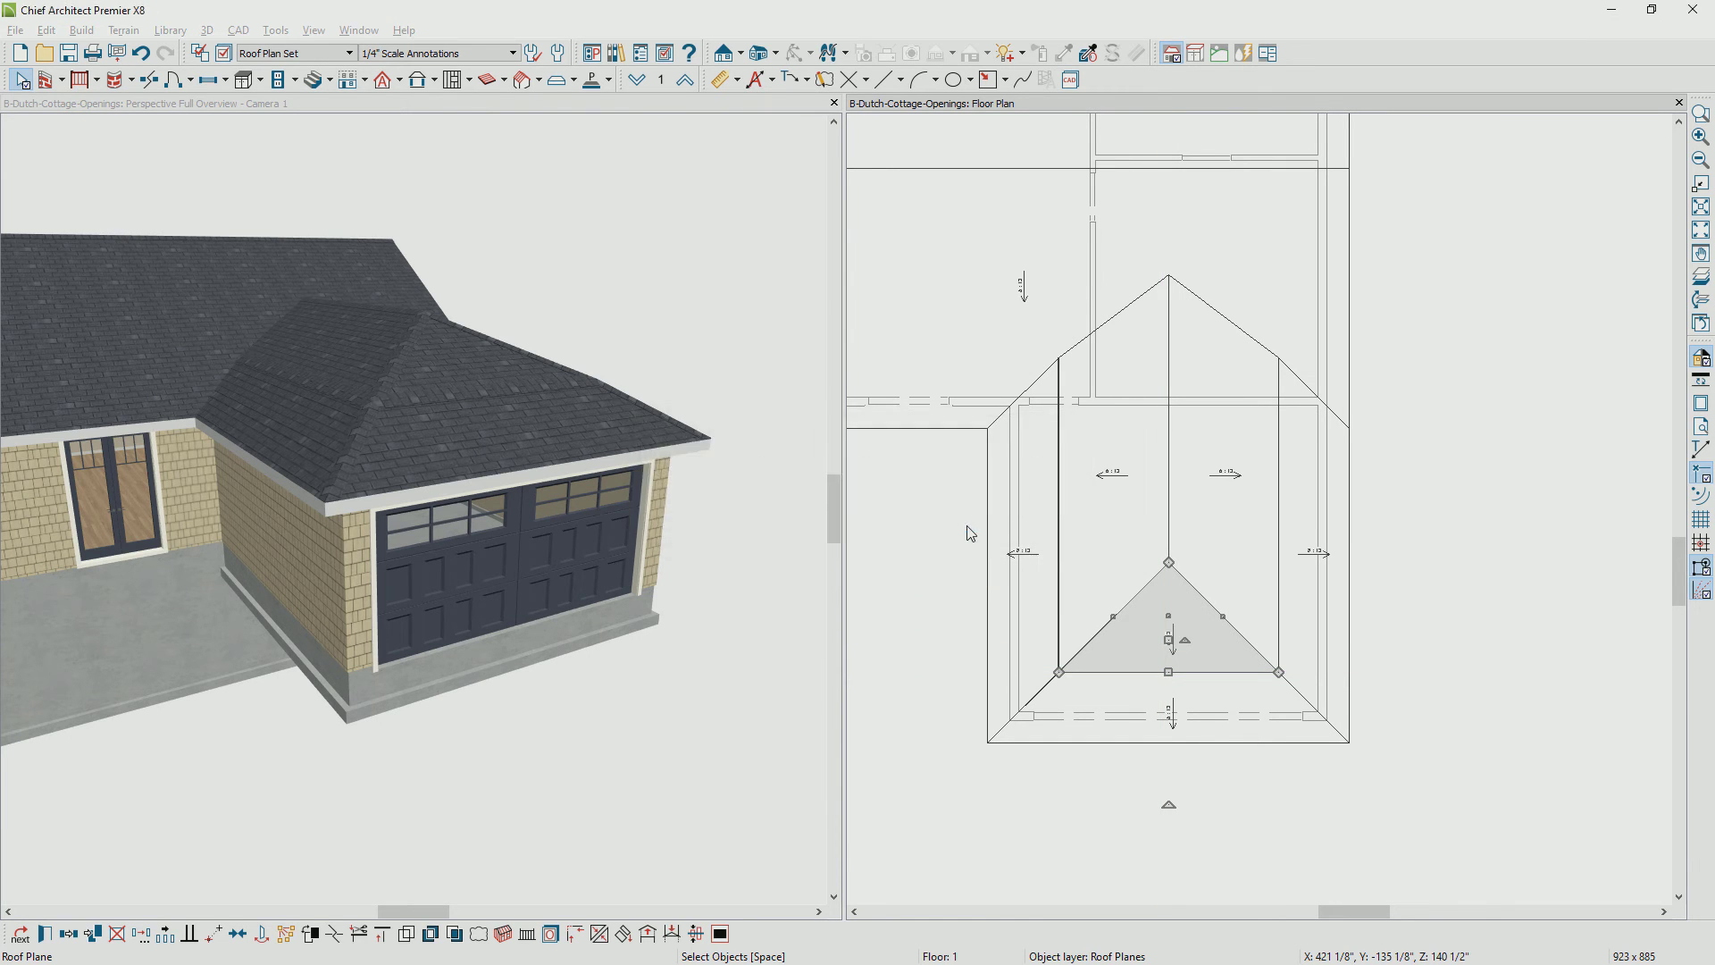
{"action": "key", "text": "Delete"}
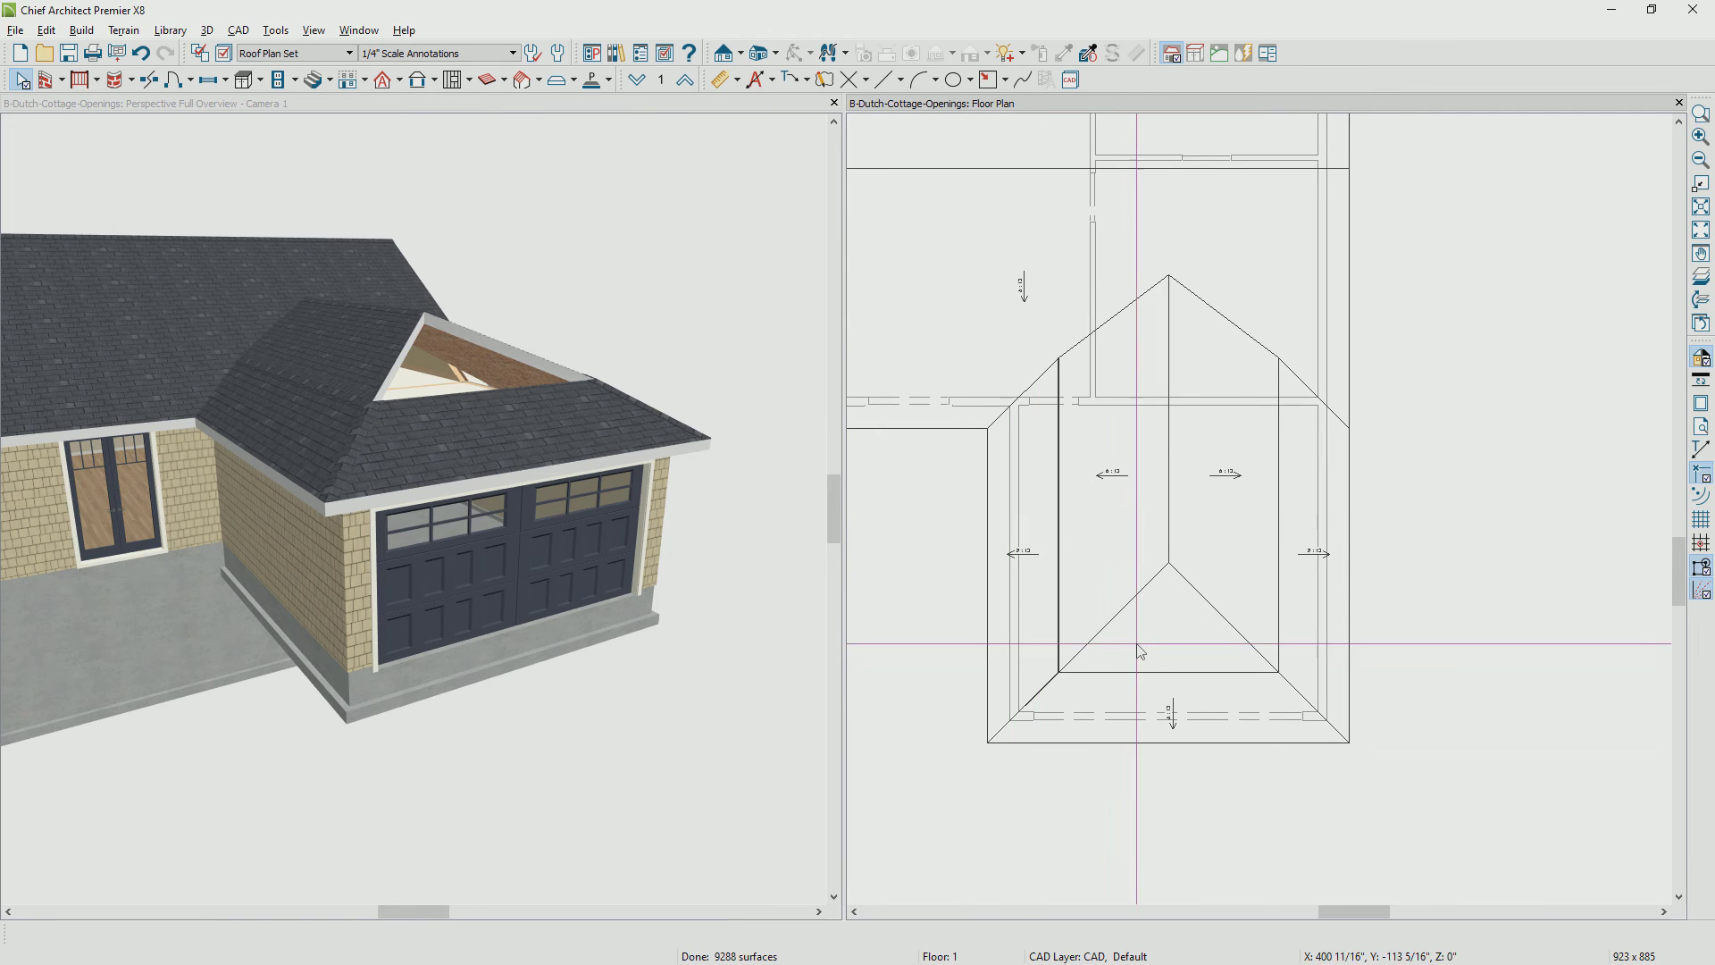
Pull the left and right front roof planes' ridge corners down to the front wall line
{"action": "scroll", "coordinate": [1151, 500], "scroll_direction": "up", "scroll_amount": 4}
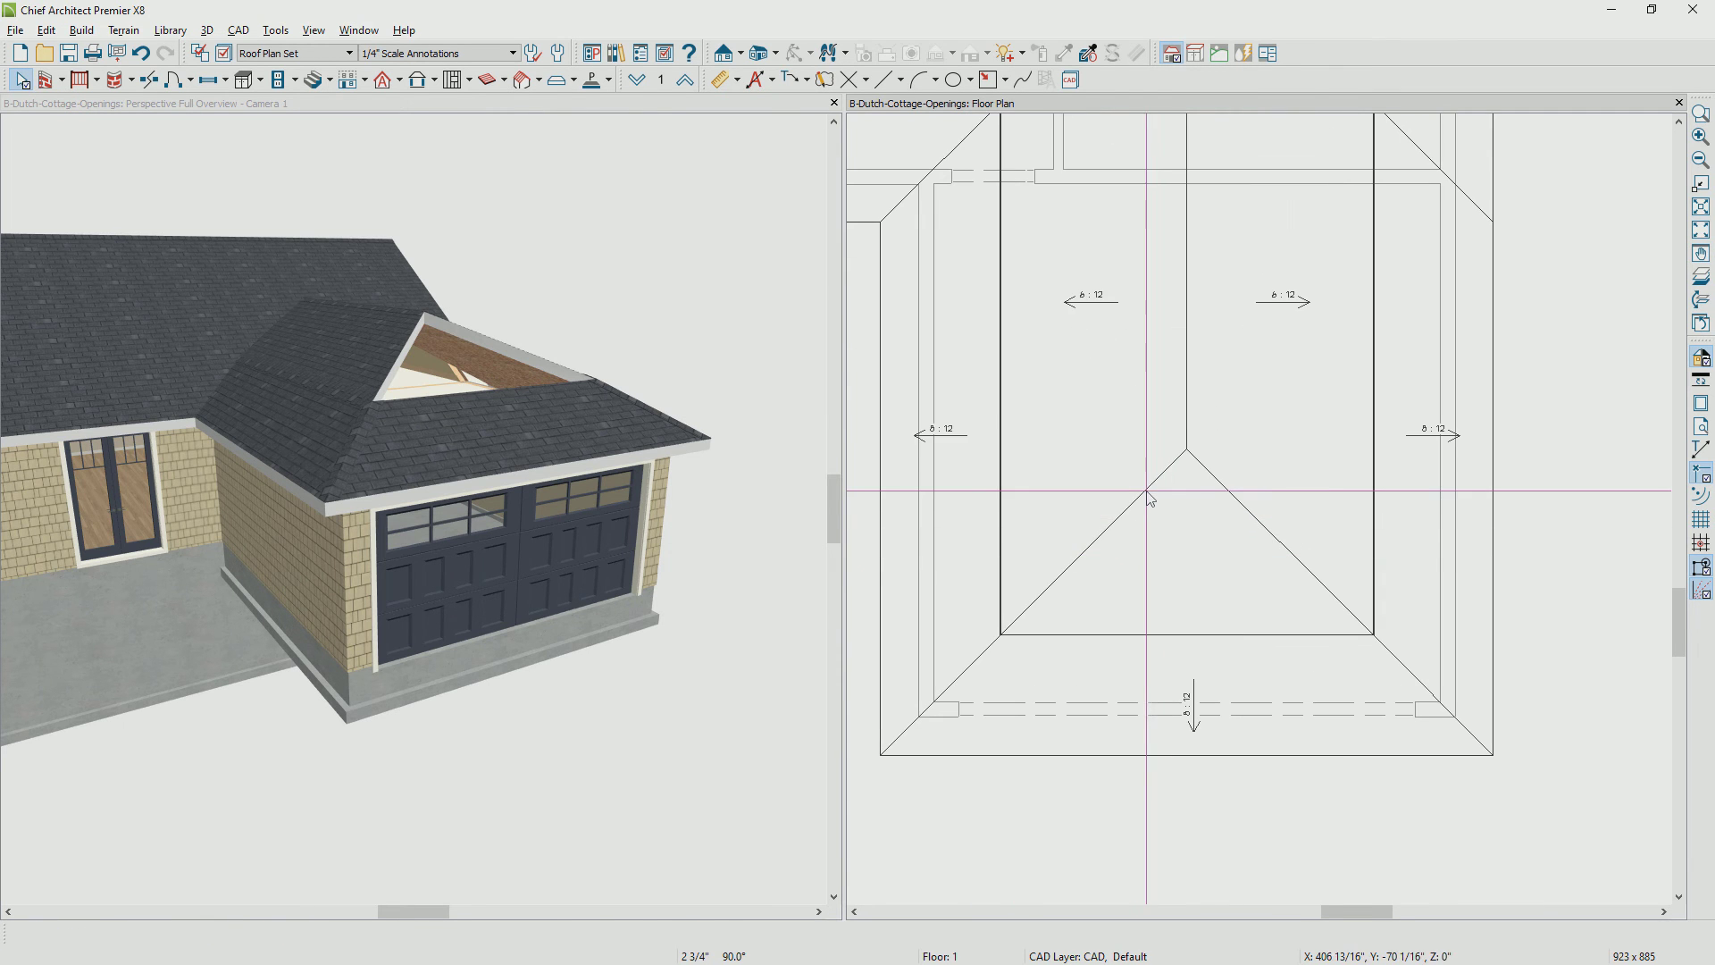
{"action": "left_click", "coordinate": [1151, 499]}
{"action": "left_click_drag", "start_coordinate": [1186, 450], "coordinate": [1177, 631]}
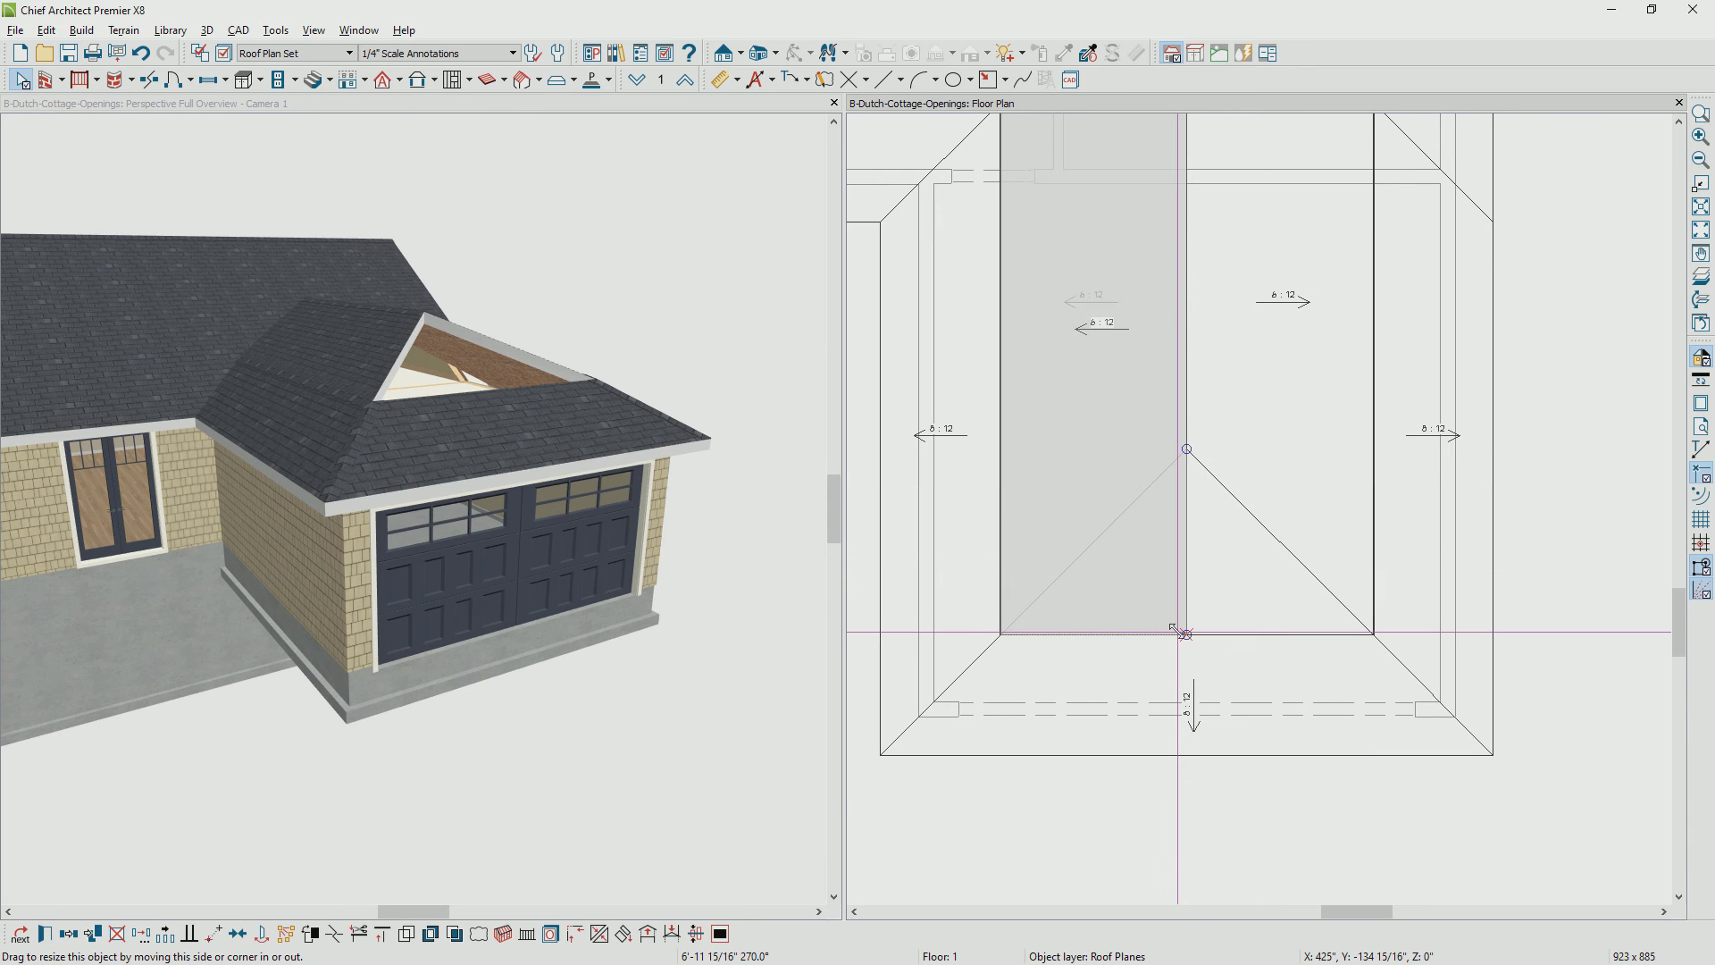
{"action": "left_click_drag", "start_coordinate": [1178, 632], "coordinate": [1179, 633]}
{"action": "left_click", "coordinate": [1206, 458]}
{"action": "left_click_drag", "start_coordinate": [1186, 449], "coordinate": [1185, 634]}
Draw a straight exterior wall across the front gable line on the attic floor
{"action": "key", "text": "shift+q"}
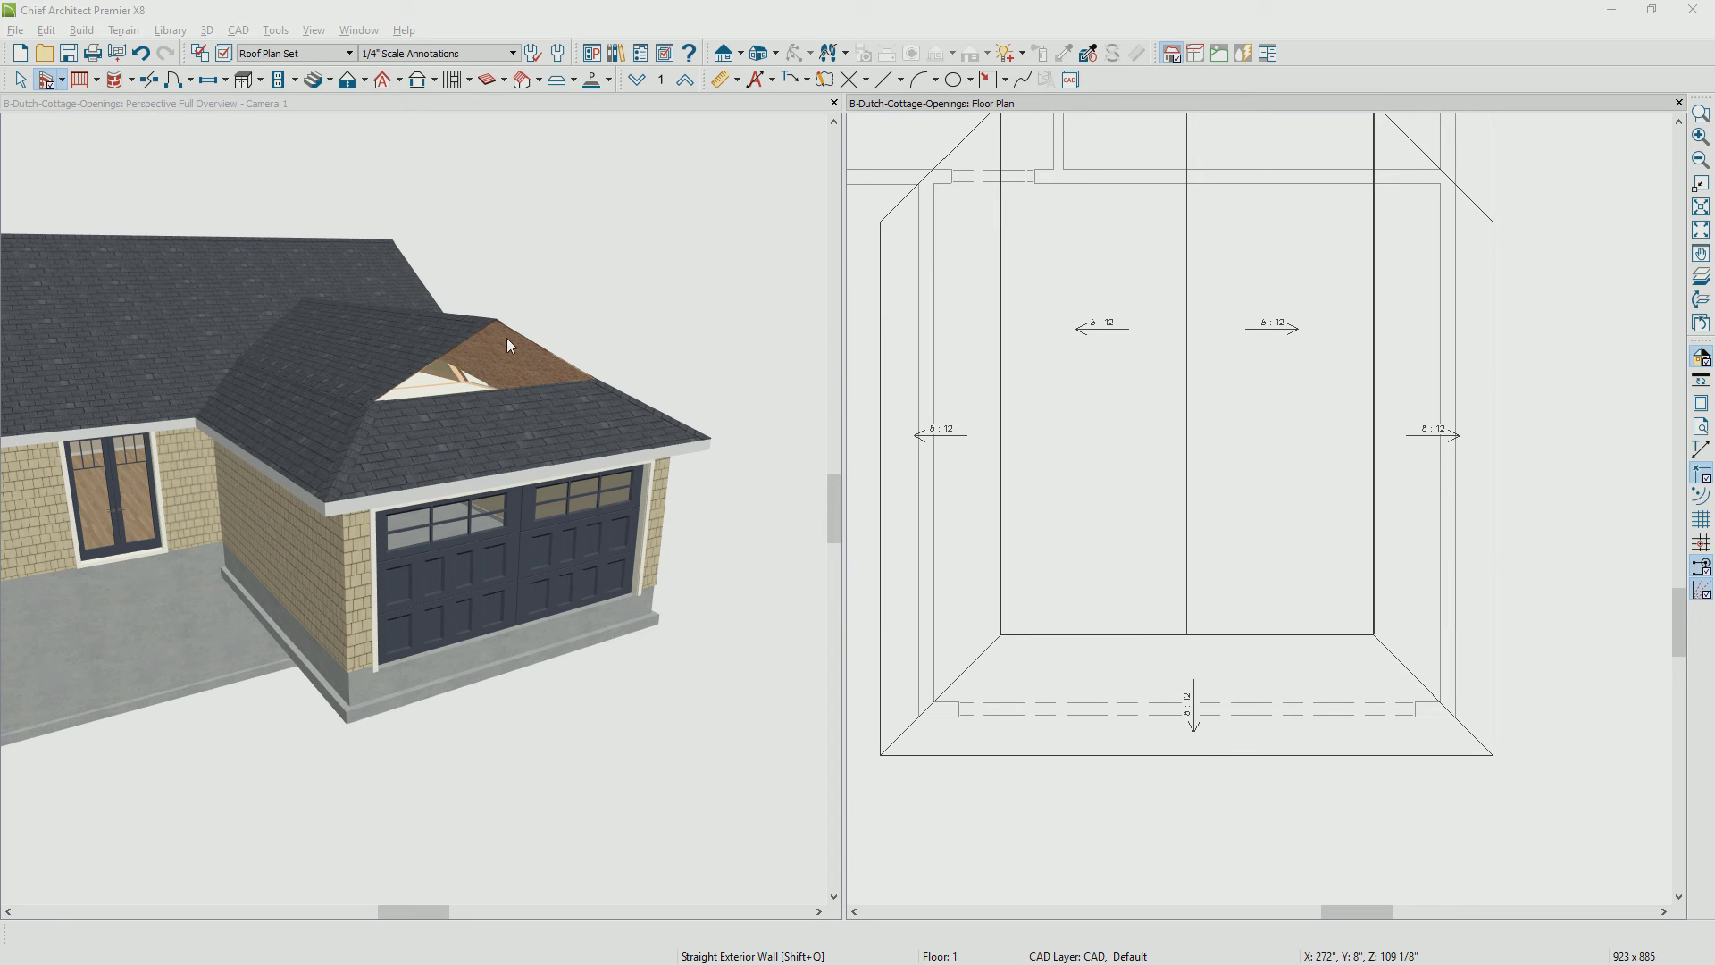
{"action": "left_click", "coordinate": [692, 83]}
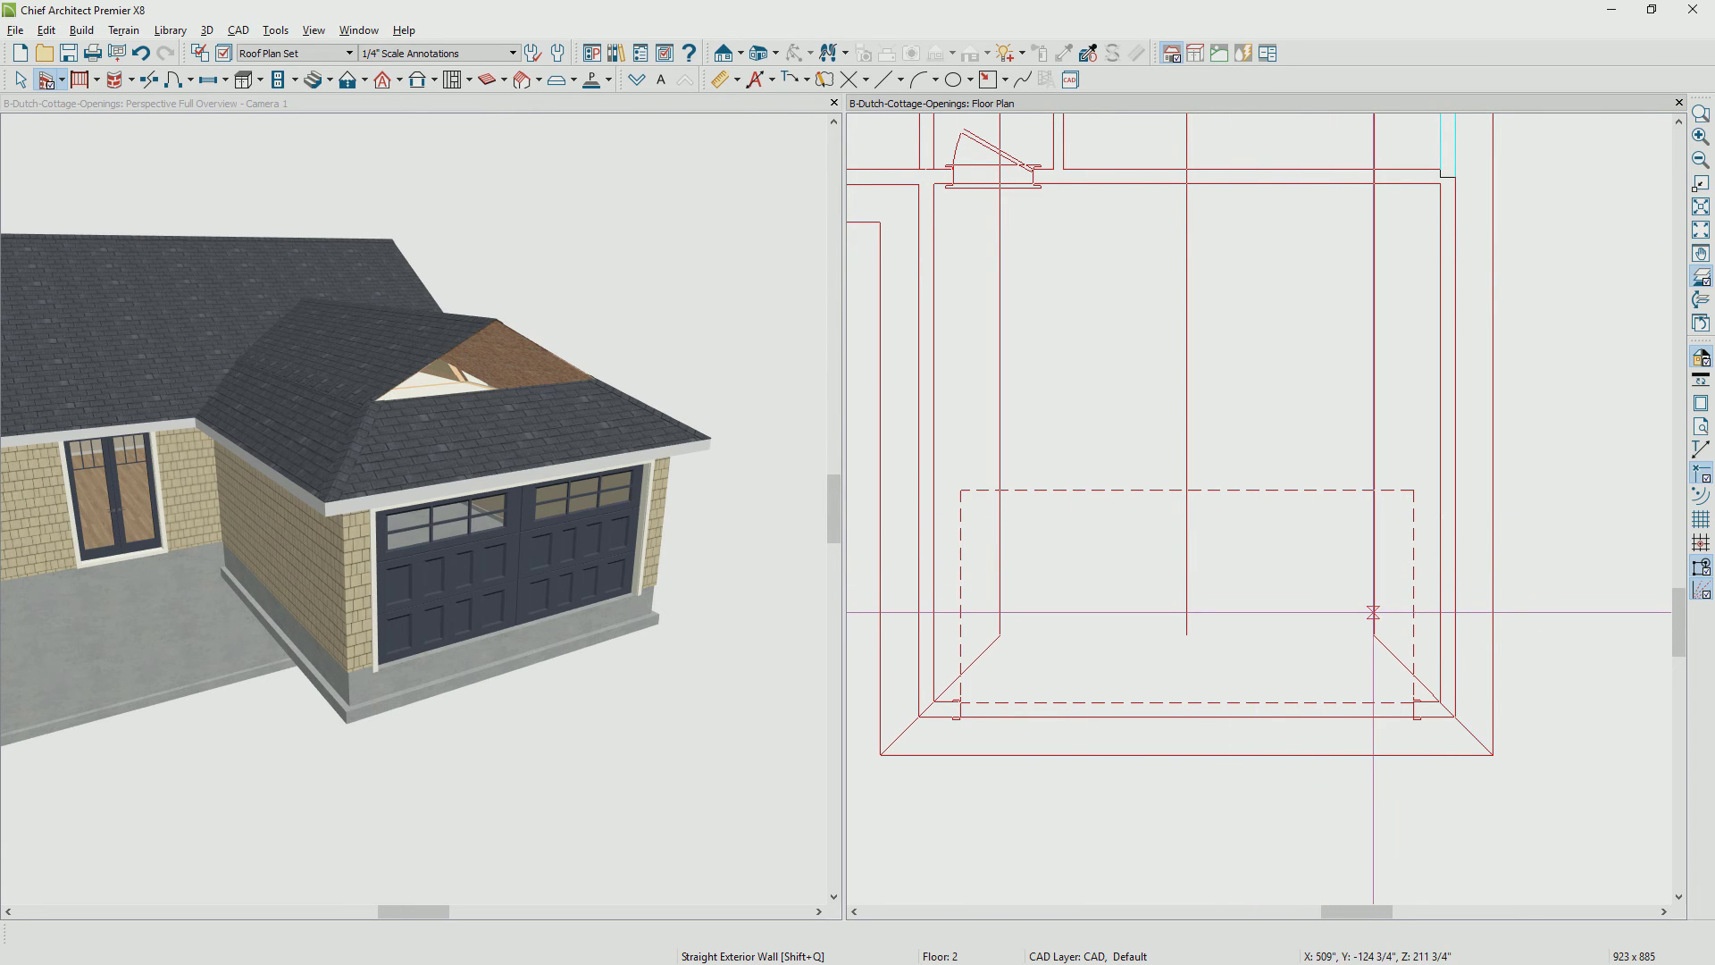
{"action": "left_click_drag", "start_coordinate": [1373, 613], "coordinate": [1001, 613]}
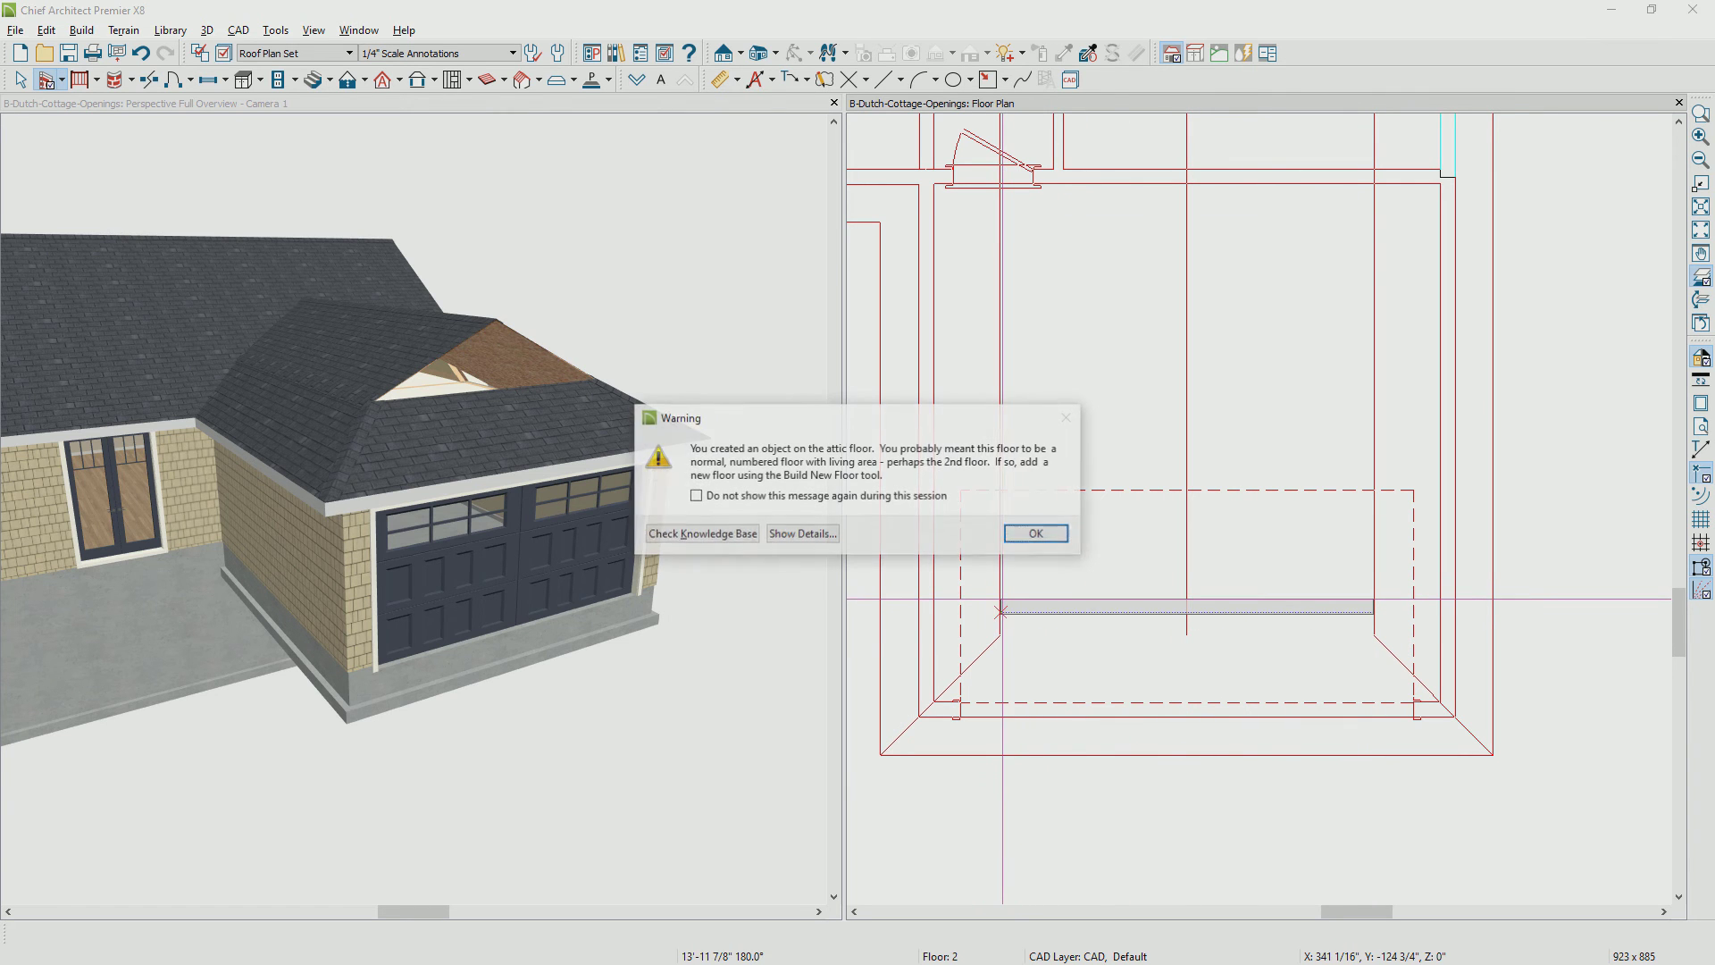
{"action": "left_click", "coordinate": [1033, 540]}
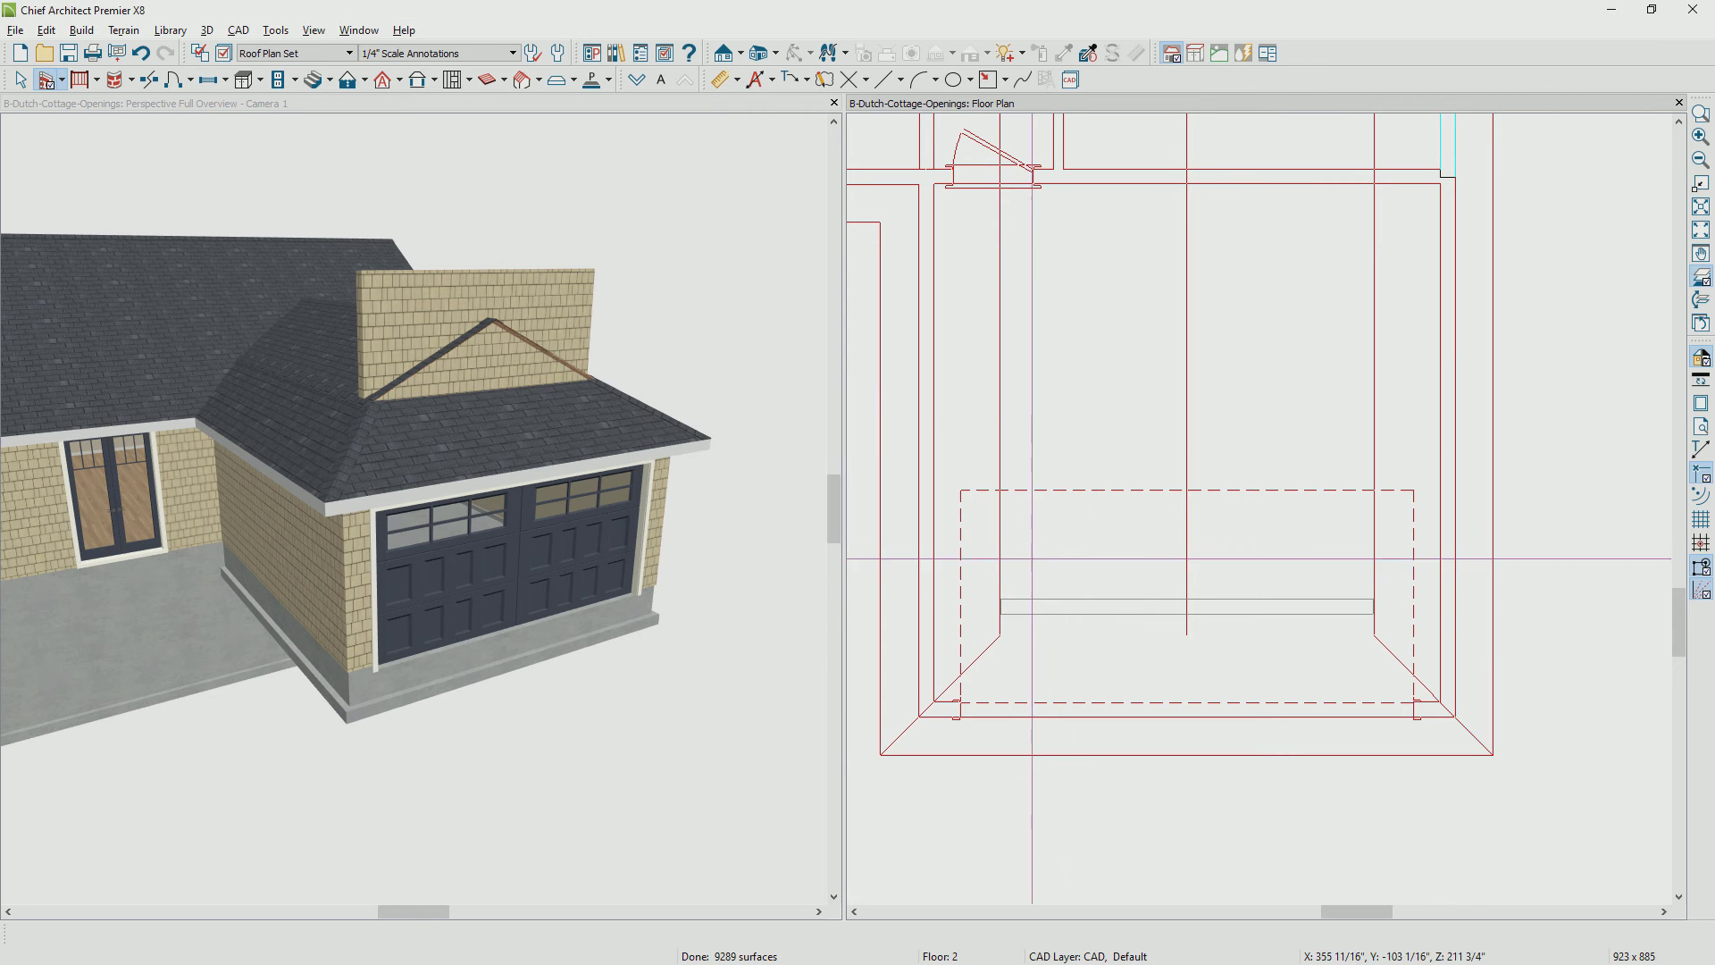
Set the new front gable wall to Attic Wall in its General settings
{"action": "left_click", "coordinate": [1074, 610]}
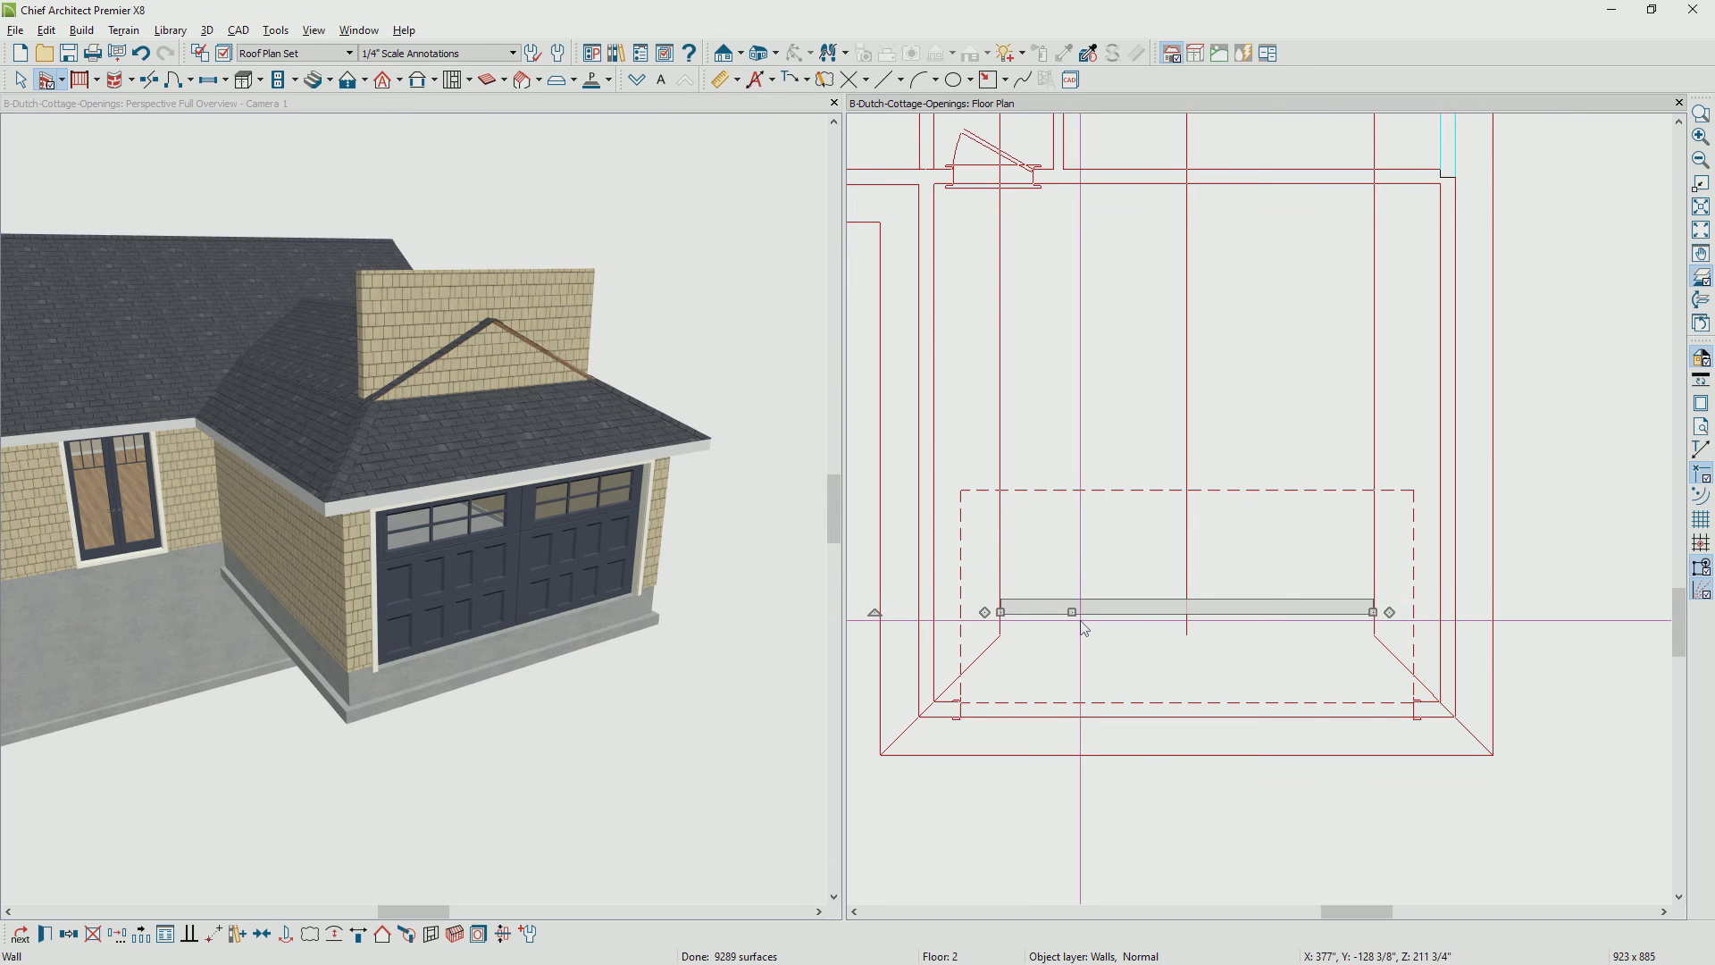
{"action": "double_click", "coordinate": [1076, 625]}
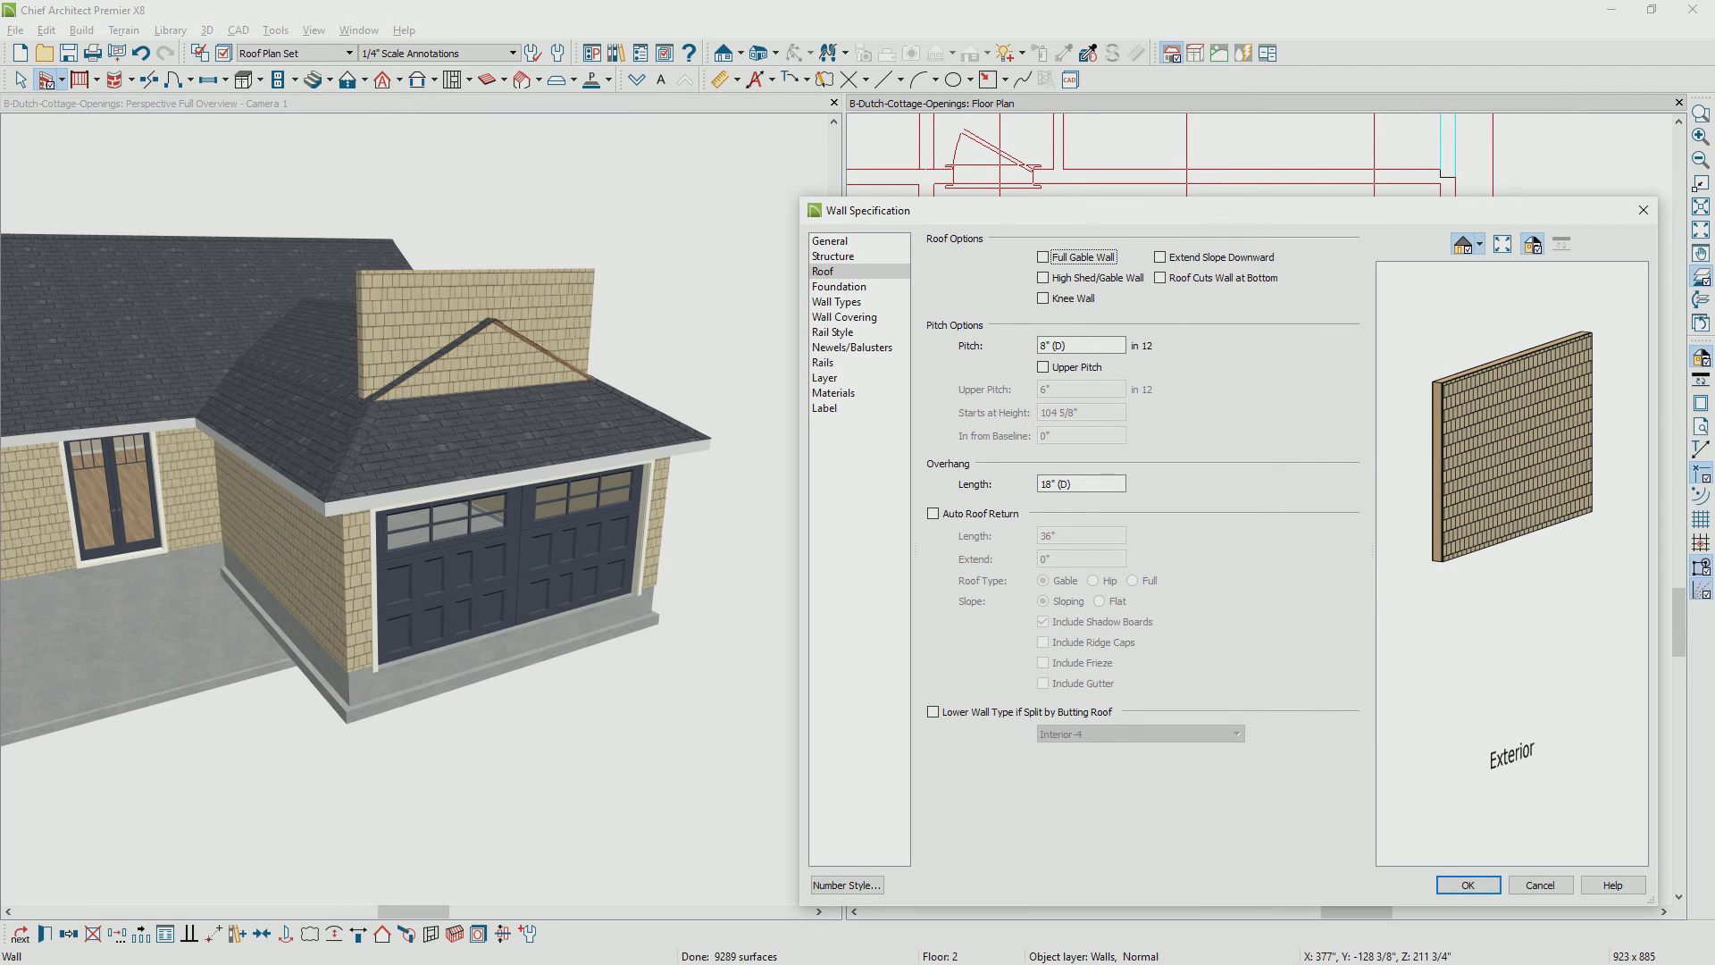
{"action": "left_click", "coordinate": [1077, 300]}
{"action": "left_click", "coordinate": [872, 242]}
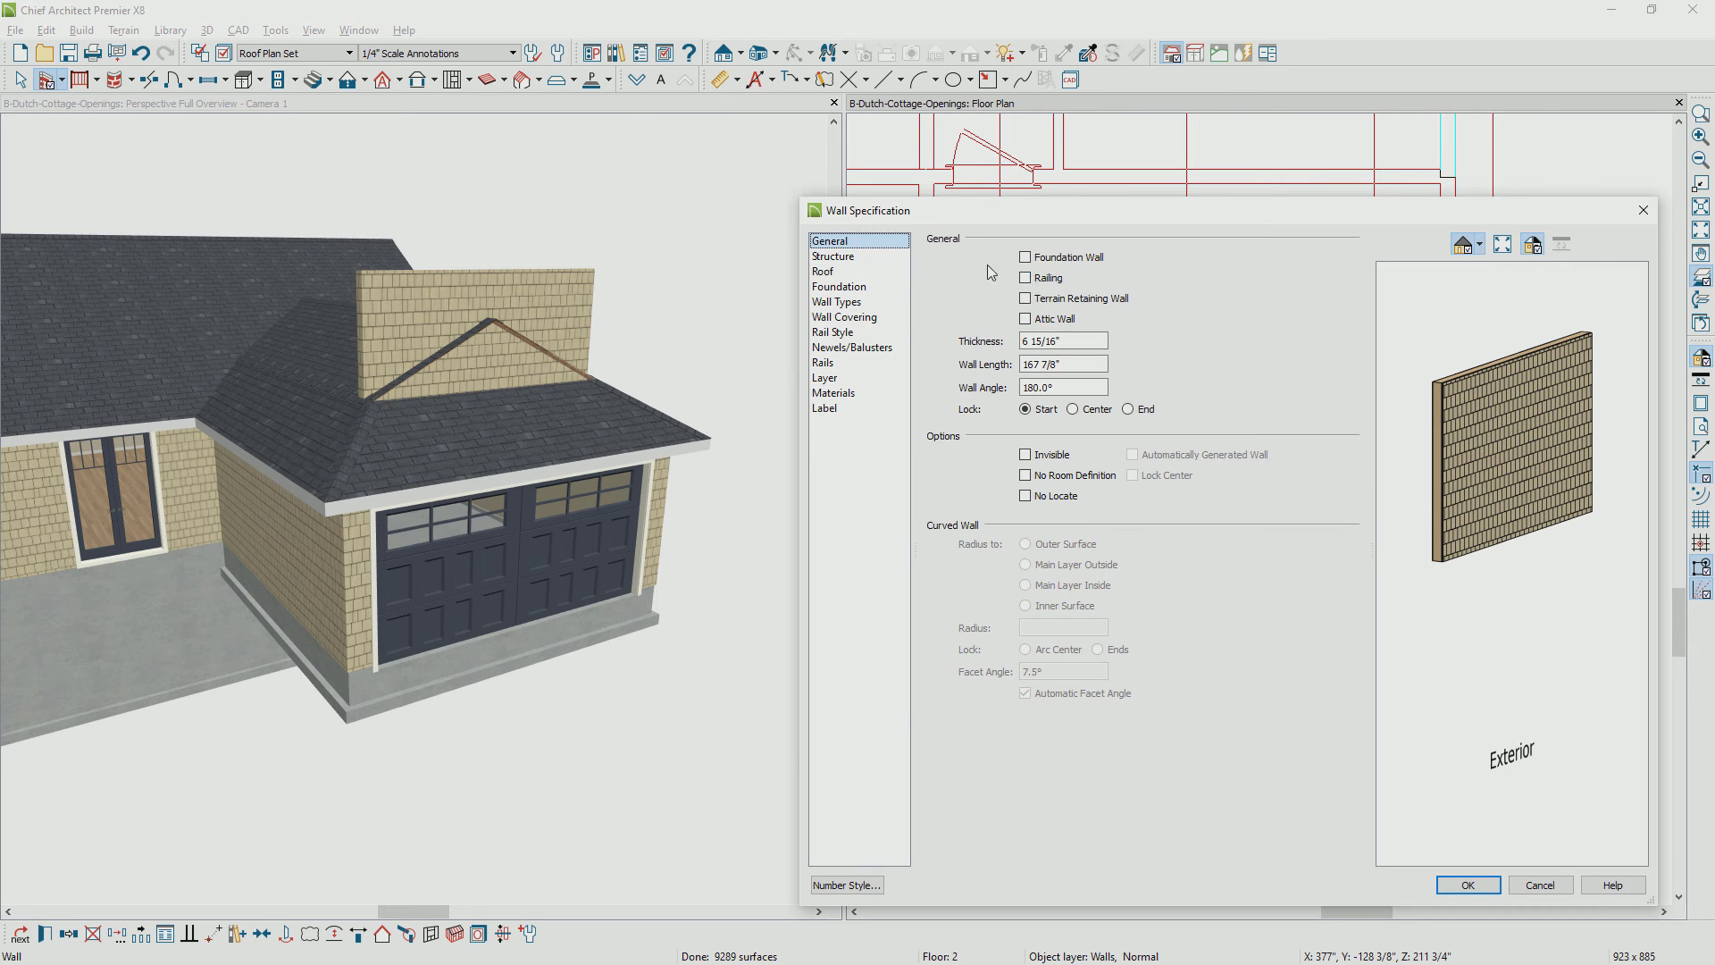
{"action": "left_click", "coordinate": [1049, 318]}
{"action": "left_click", "coordinate": [1468, 885]}
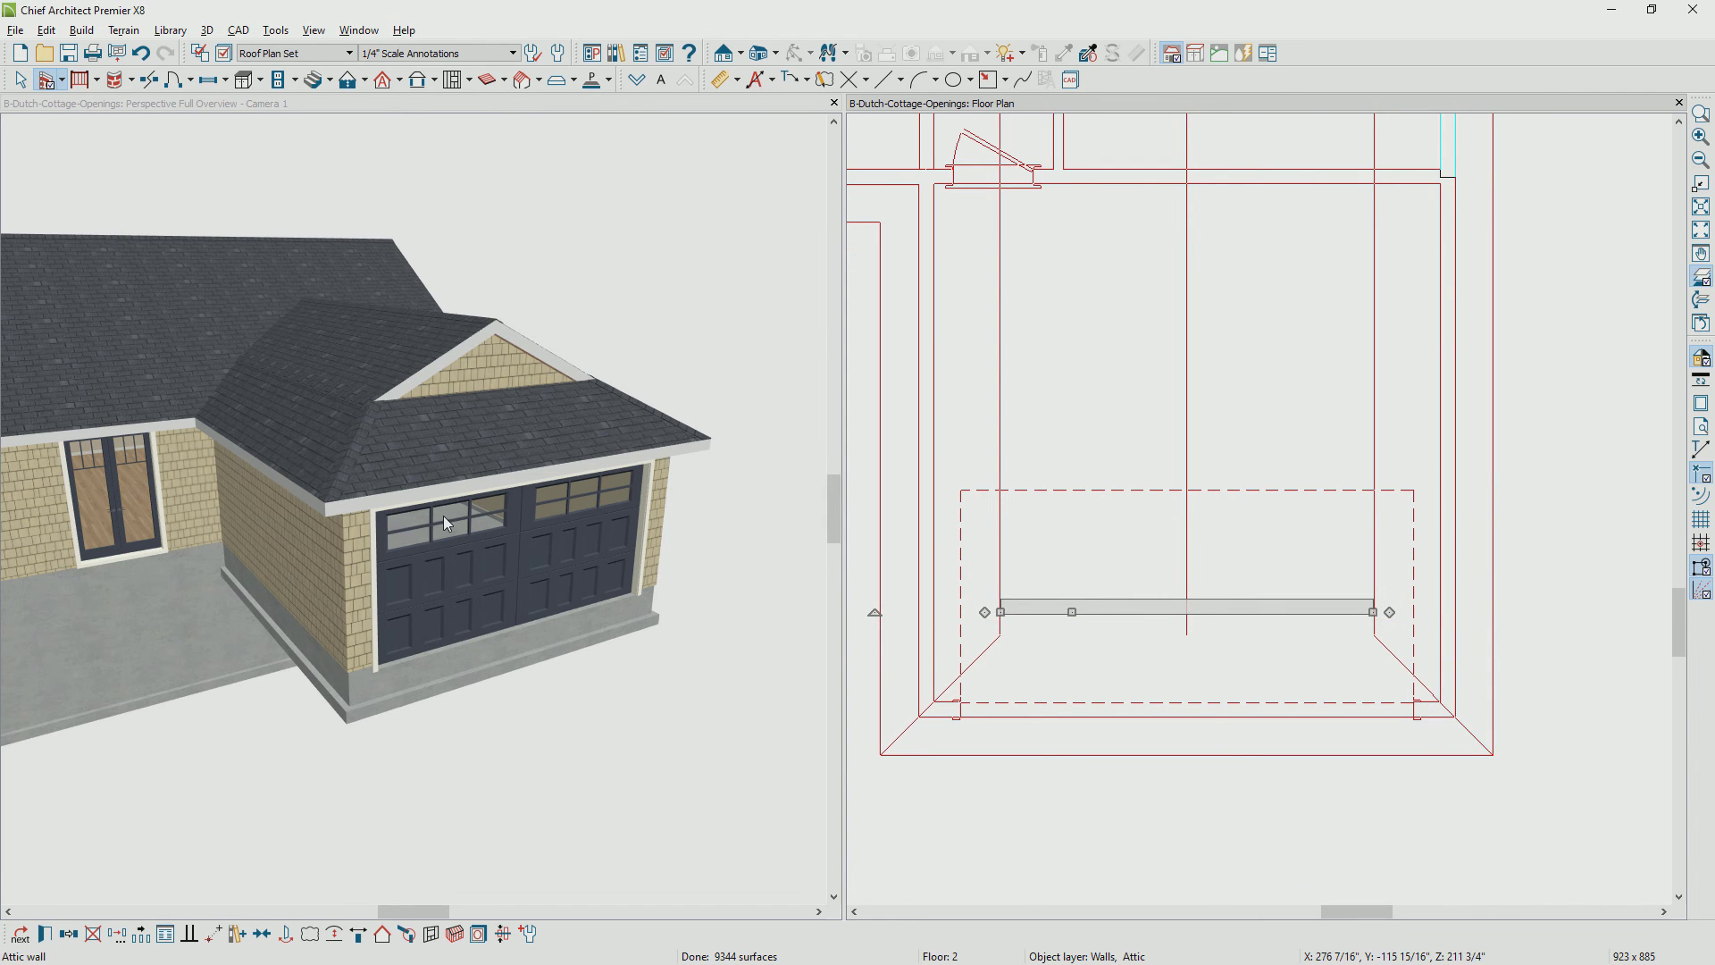
Orbit the 3D camera to inspect the gable, then return to the floor plan
{"action": "left_click", "coordinate": [494, 422]}
{"action": "left_click_drag", "start_coordinate": [494, 422], "coordinate": [491, 501]}
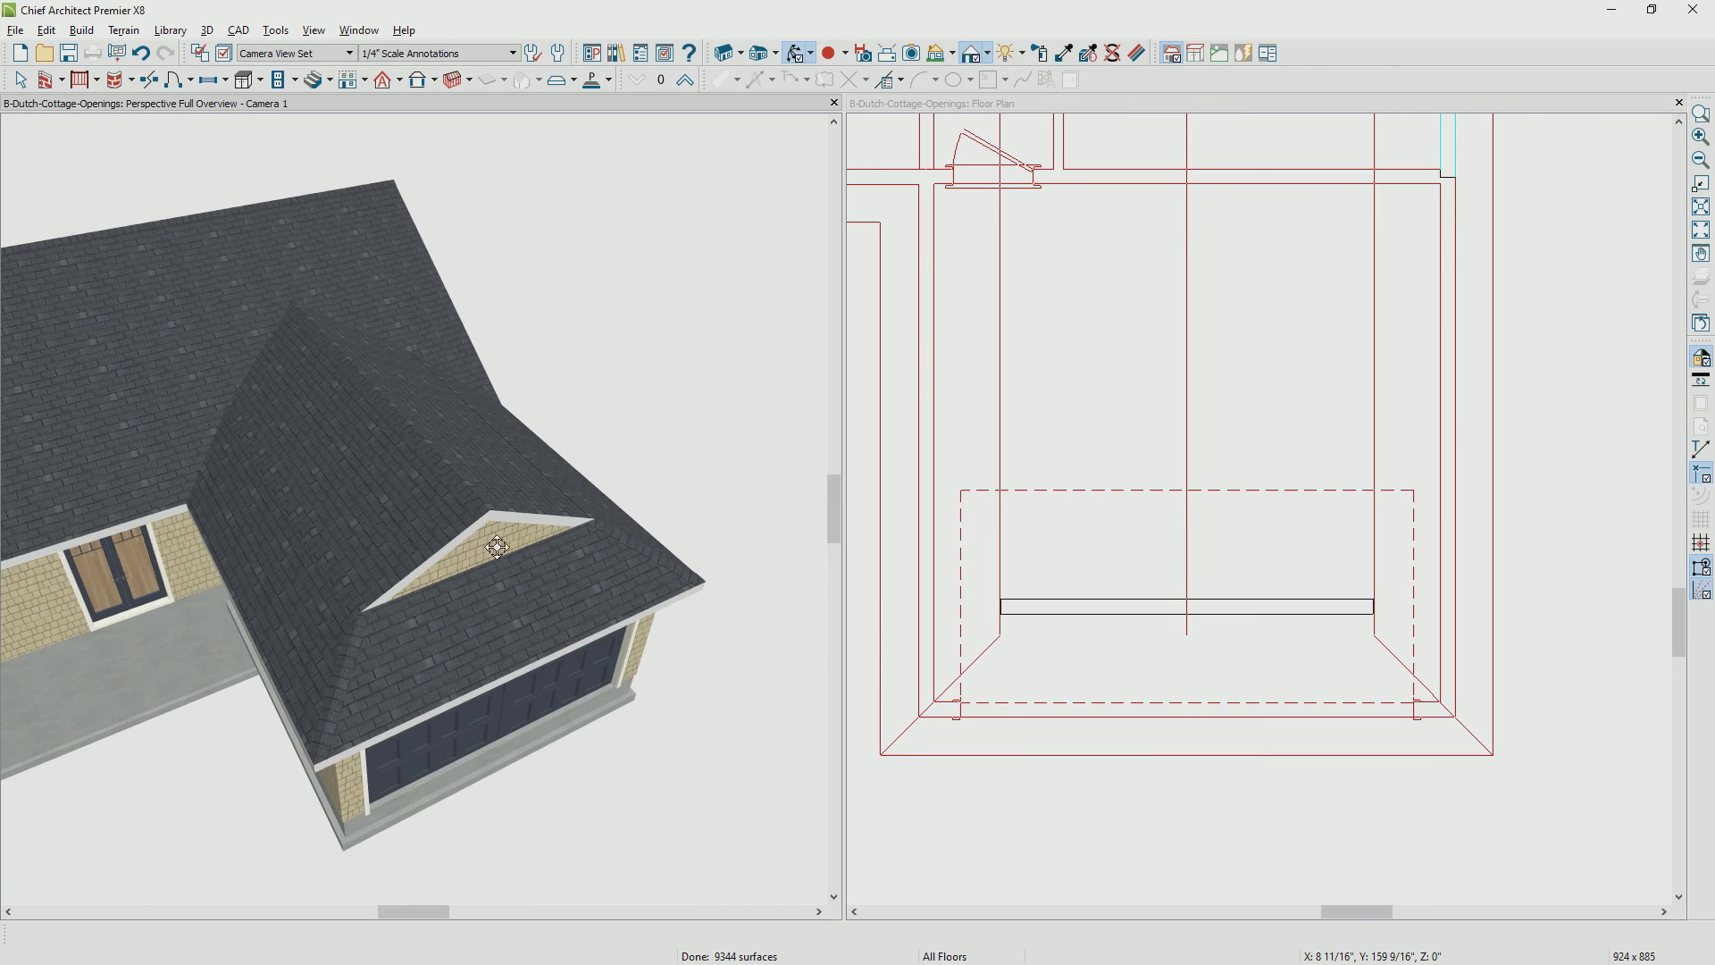
{"action": "scroll", "coordinate": [500, 591], "scroll_direction": "up", "scroll_amount": 2}
{"action": "scroll", "coordinate": [500, 591], "scroll_direction": "up", "scroll_amount": 2}
{"action": "scroll", "coordinate": [517, 608], "scroll_direction": "up", "scroll_amount": 3}
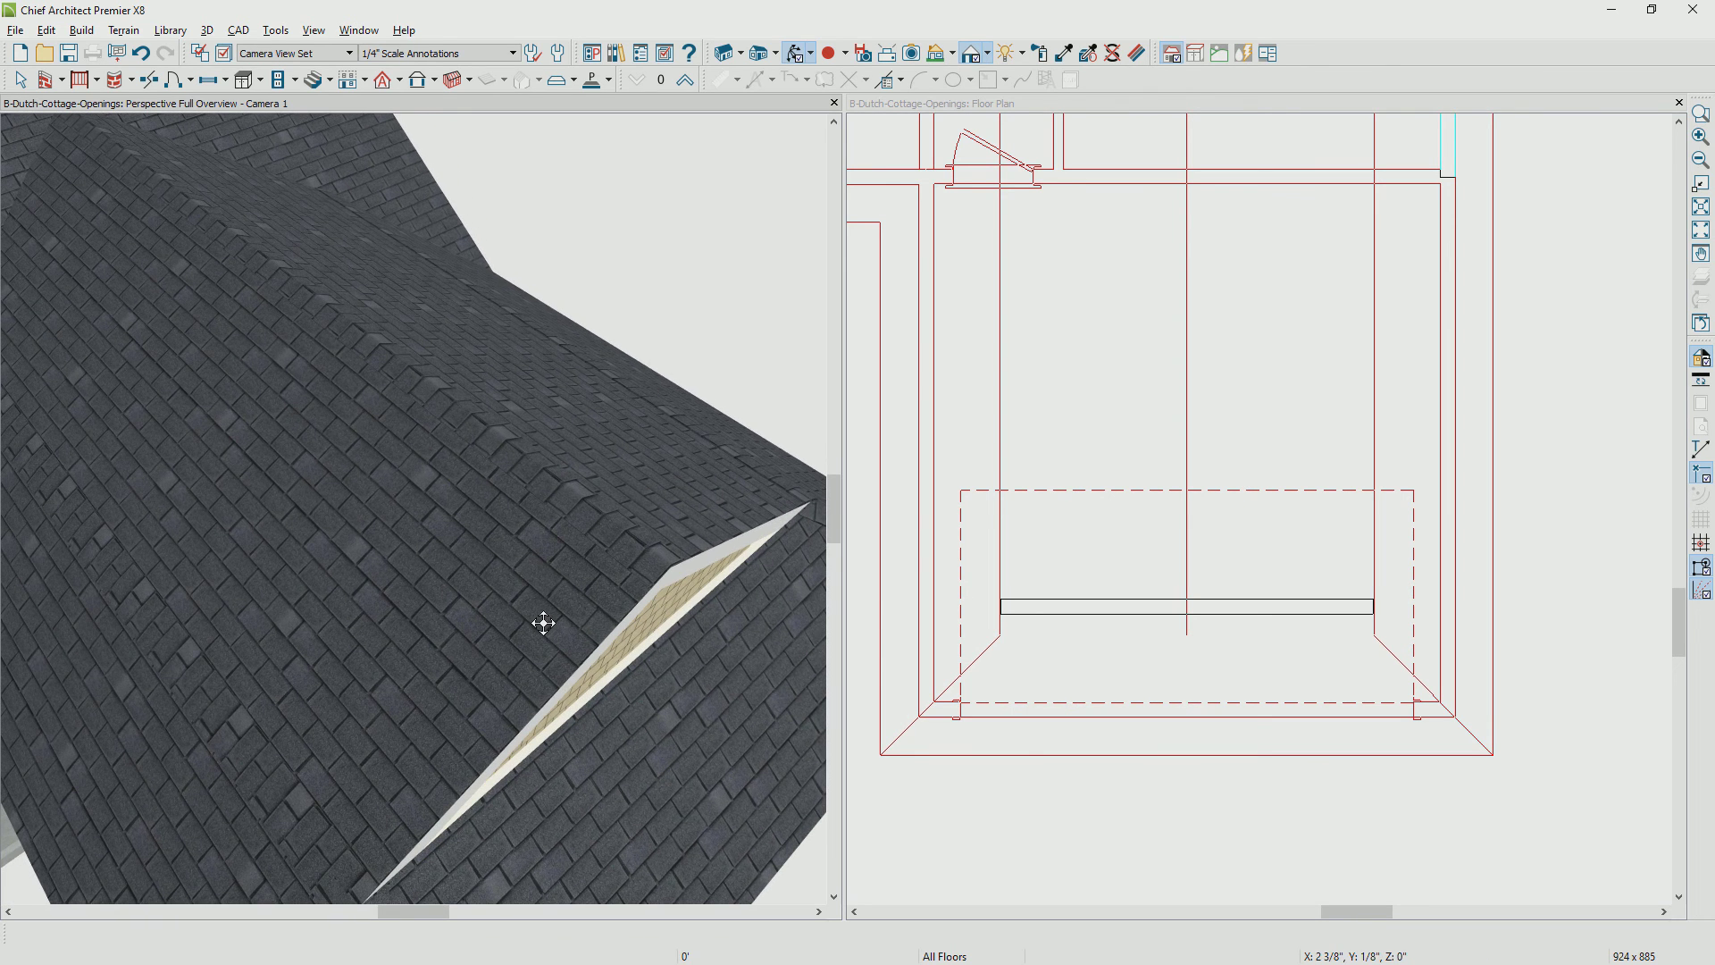
{"action": "scroll", "coordinate": [544, 623], "scroll_direction": "down", "scroll_amount": 3}
{"action": "left_click_drag", "start_coordinate": [601, 720], "coordinate": [561, 629]}
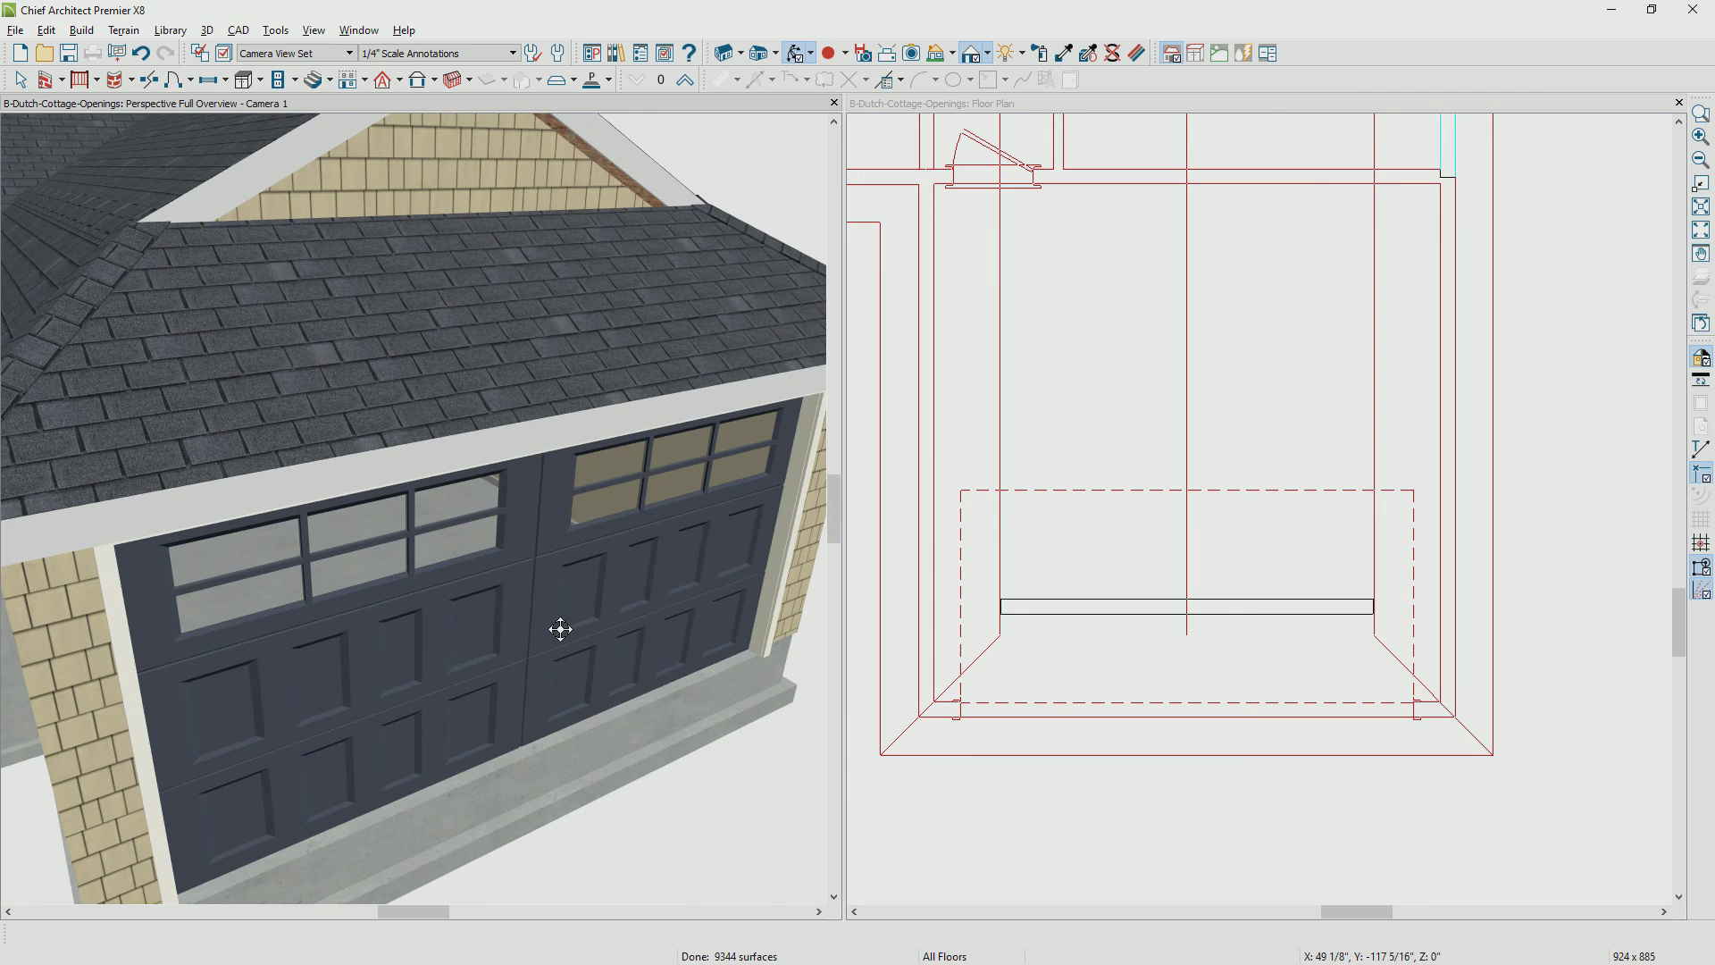
{"action": "scroll", "coordinate": [561, 630], "scroll_direction": "down", "scroll_amount": 3}
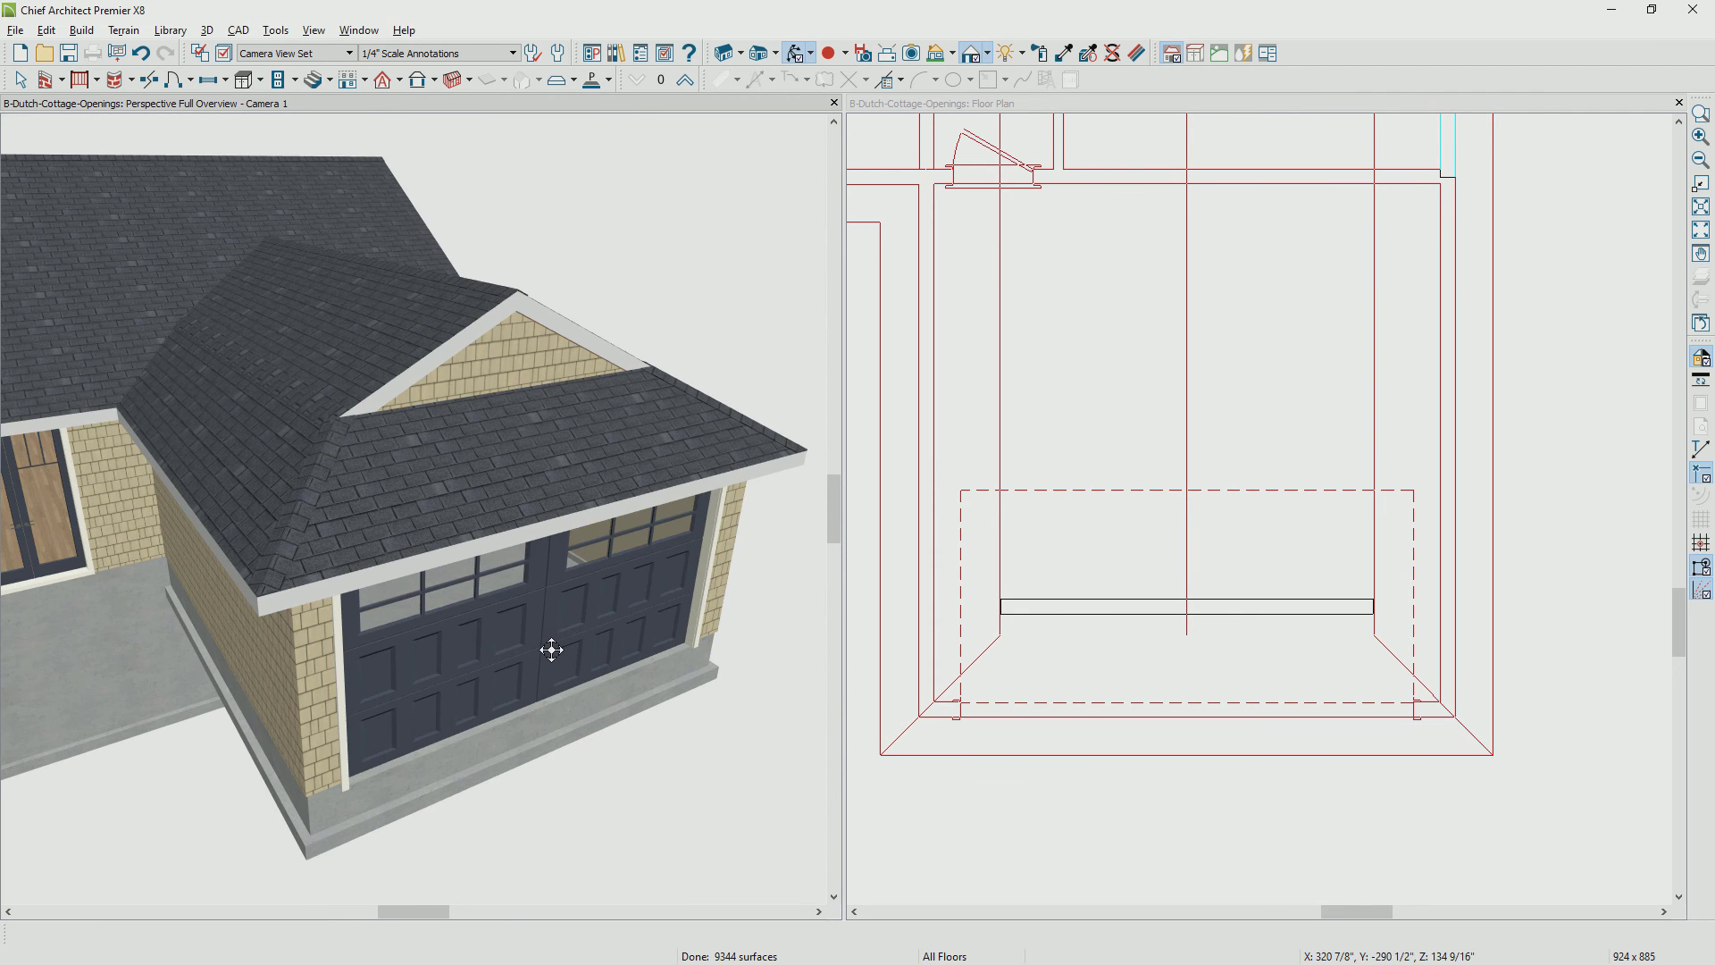
{"action": "scroll", "coordinate": [551, 649], "scroll_direction": "down", "scroll_amount": 4}
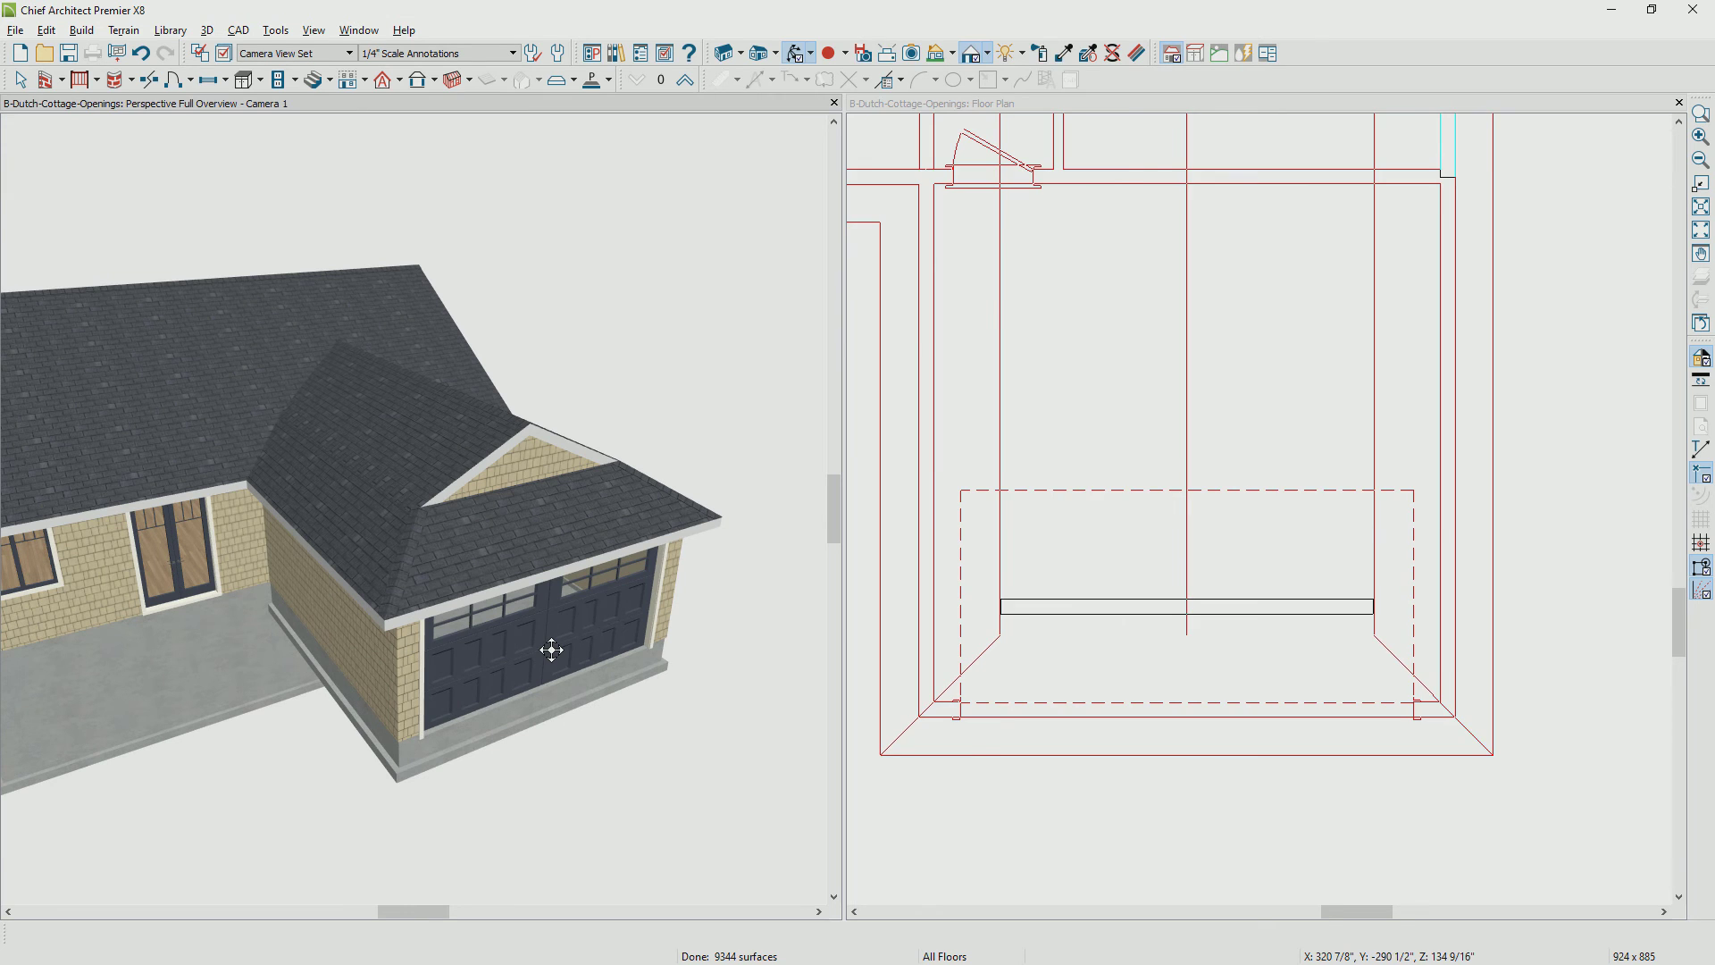
{"action": "left_click", "coordinate": [1129, 641]}
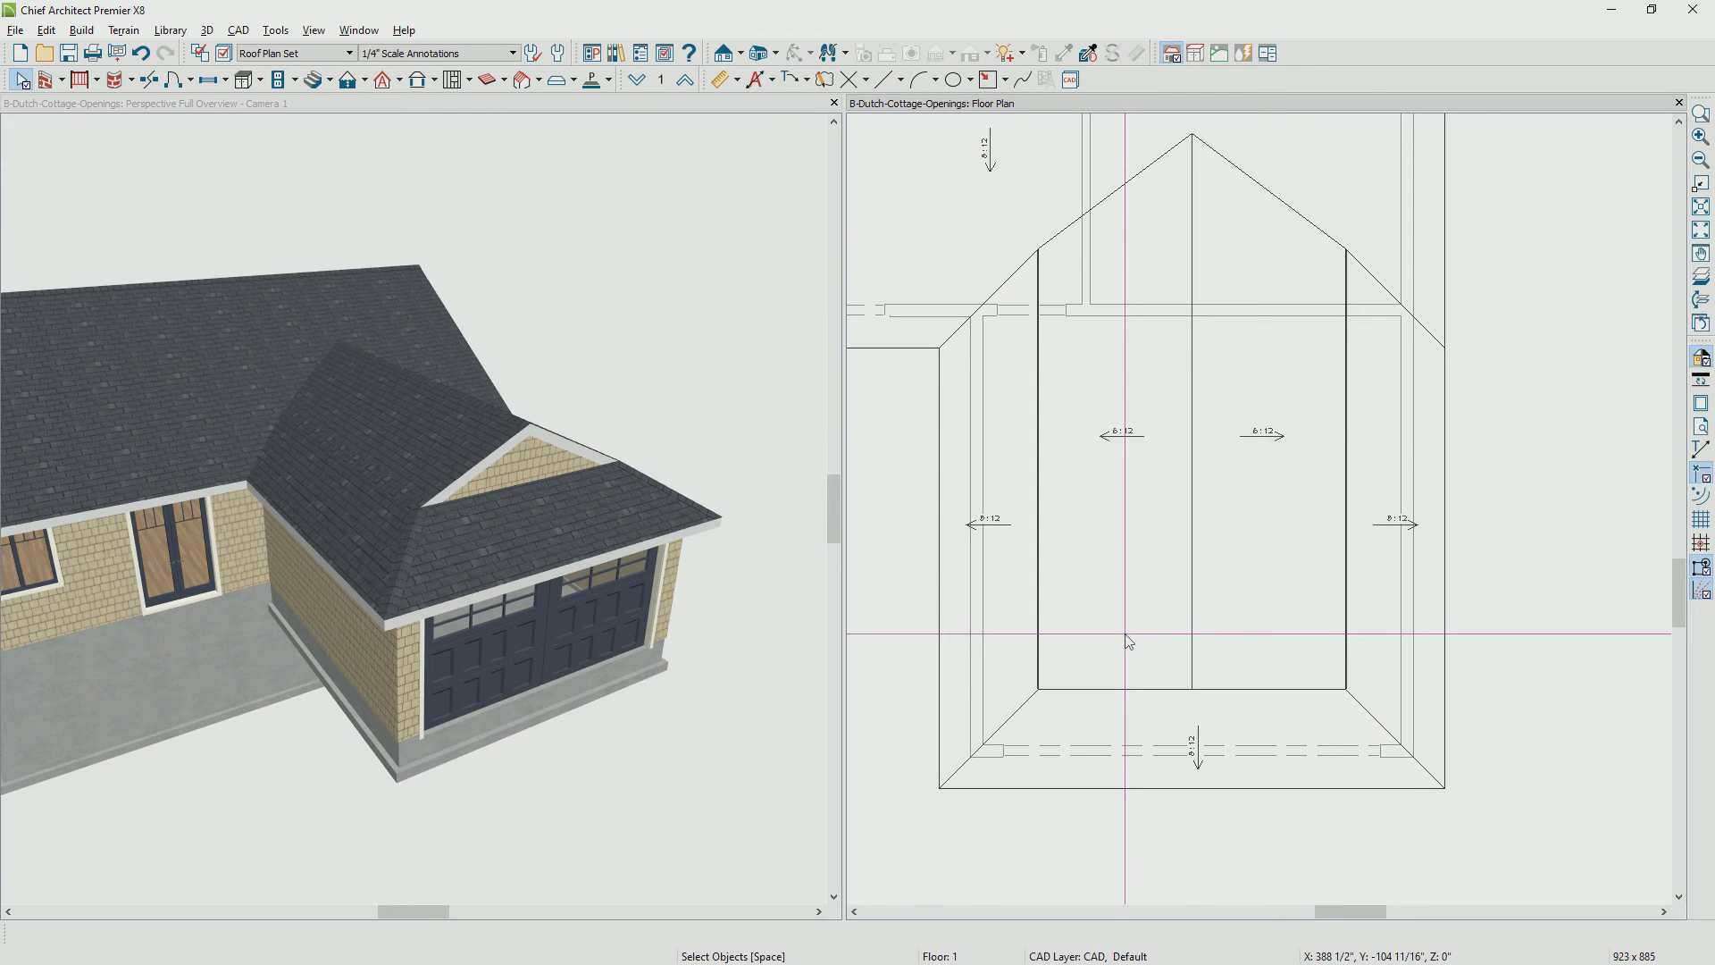
Make both front gable roof planes curved with a 0° Angle at Ridge
{"action": "left_click", "coordinate": [1189, 649]}
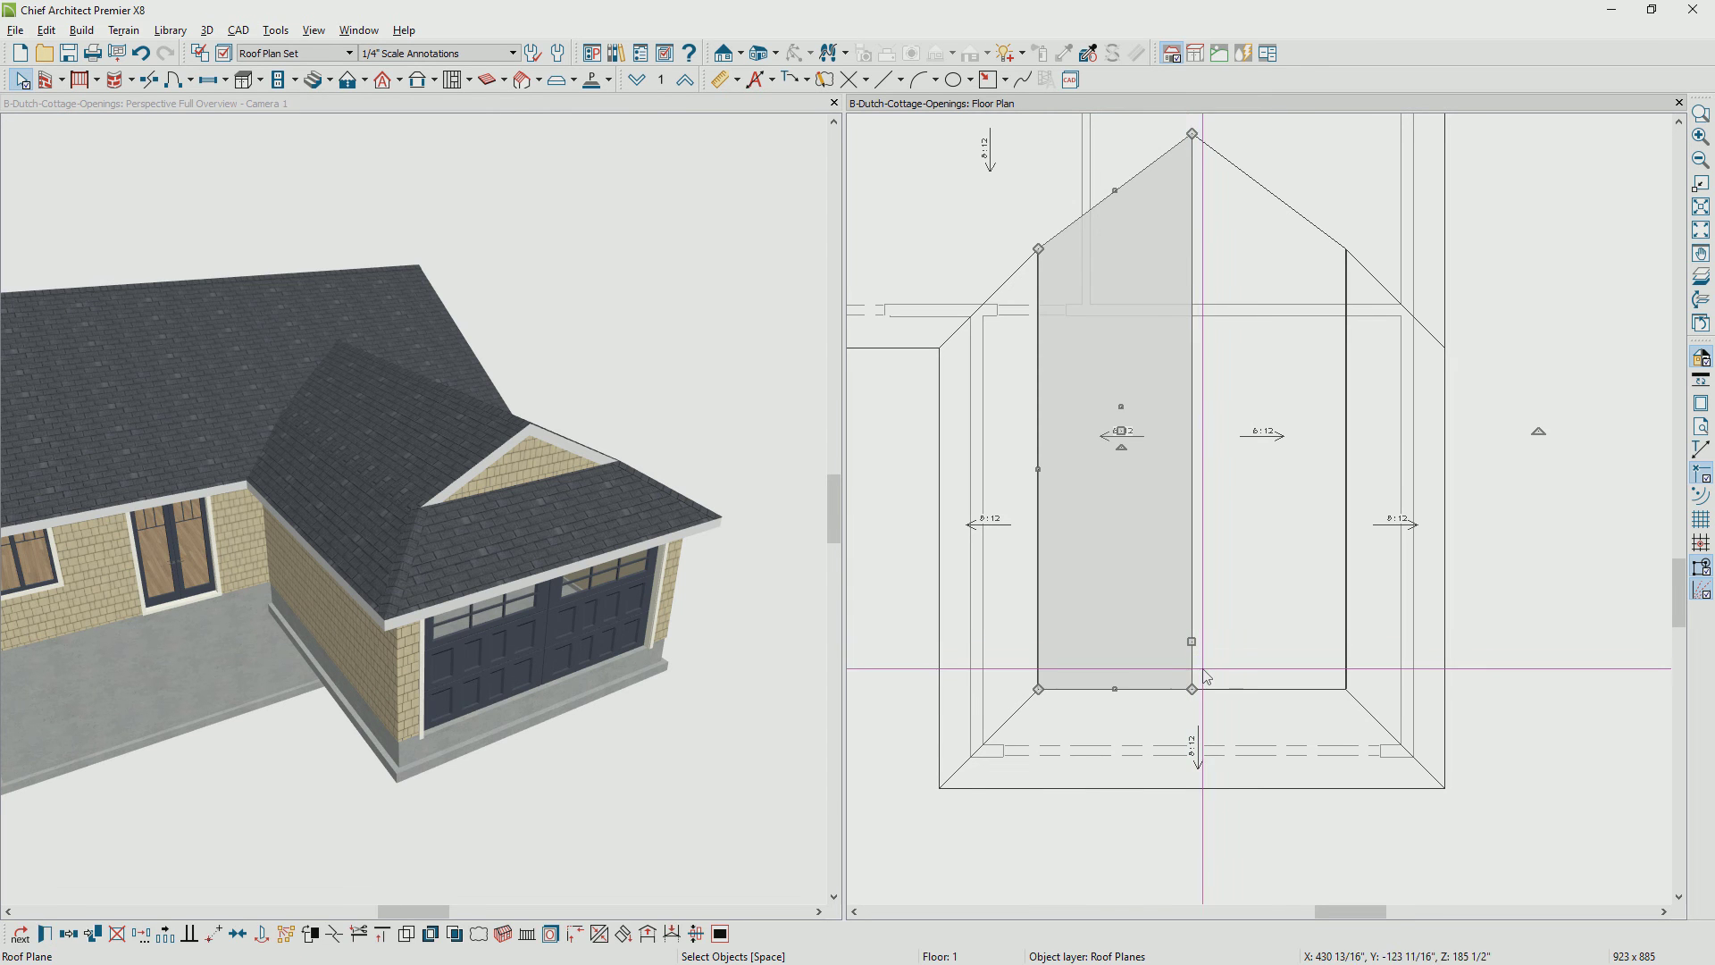
{"action": "left_click", "coordinate": [1198, 685], "text": "shift"}
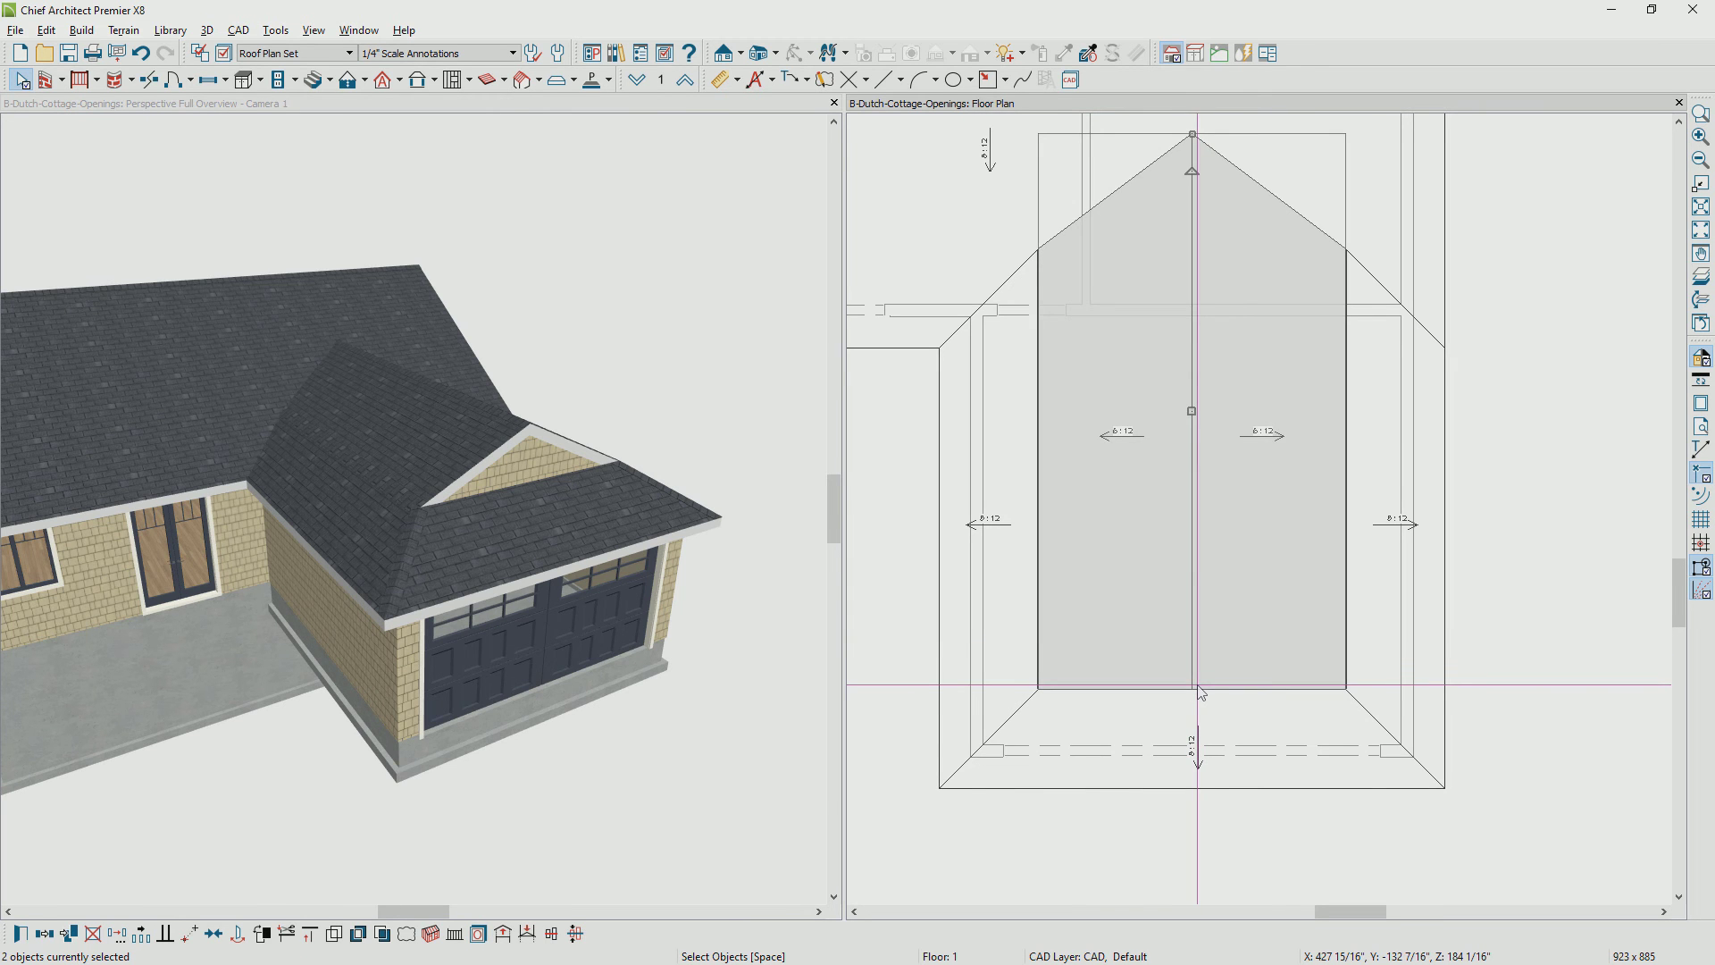
{"action": "key", "text": "ctrl+e"}
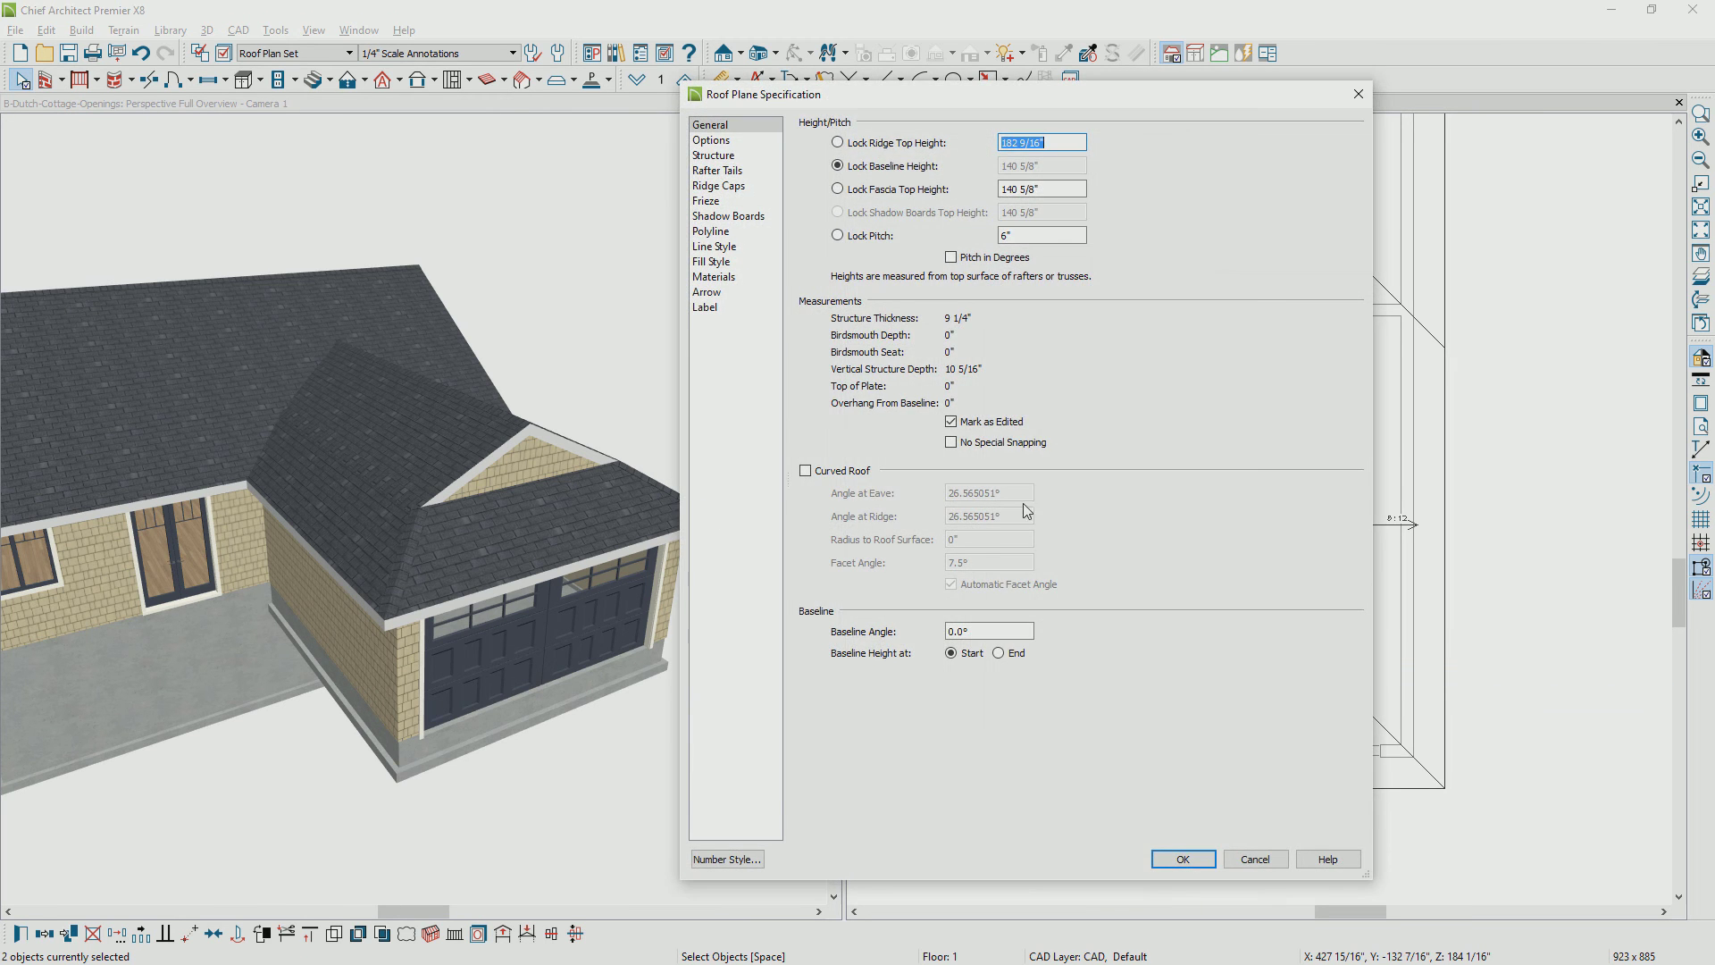
{"action": "left_click", "coordinate": [805, 470]}
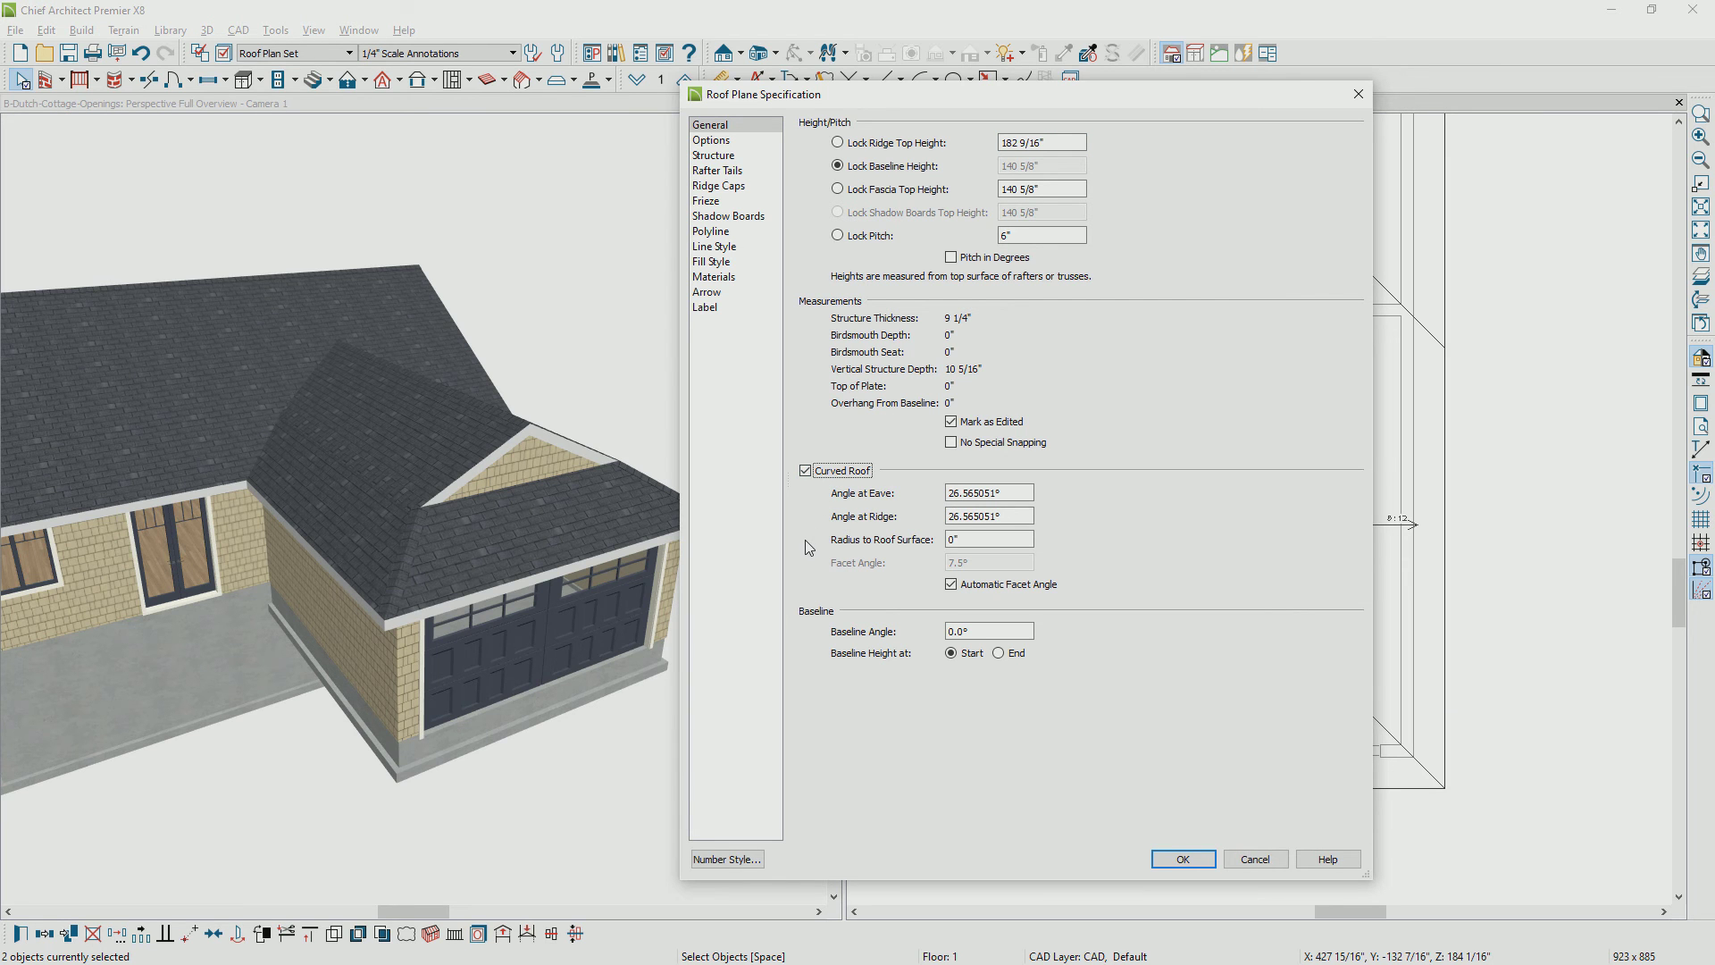
{"action": "left_click_drag", "start_coordinate": [1016, 516], "coordinate": [921, 516]}
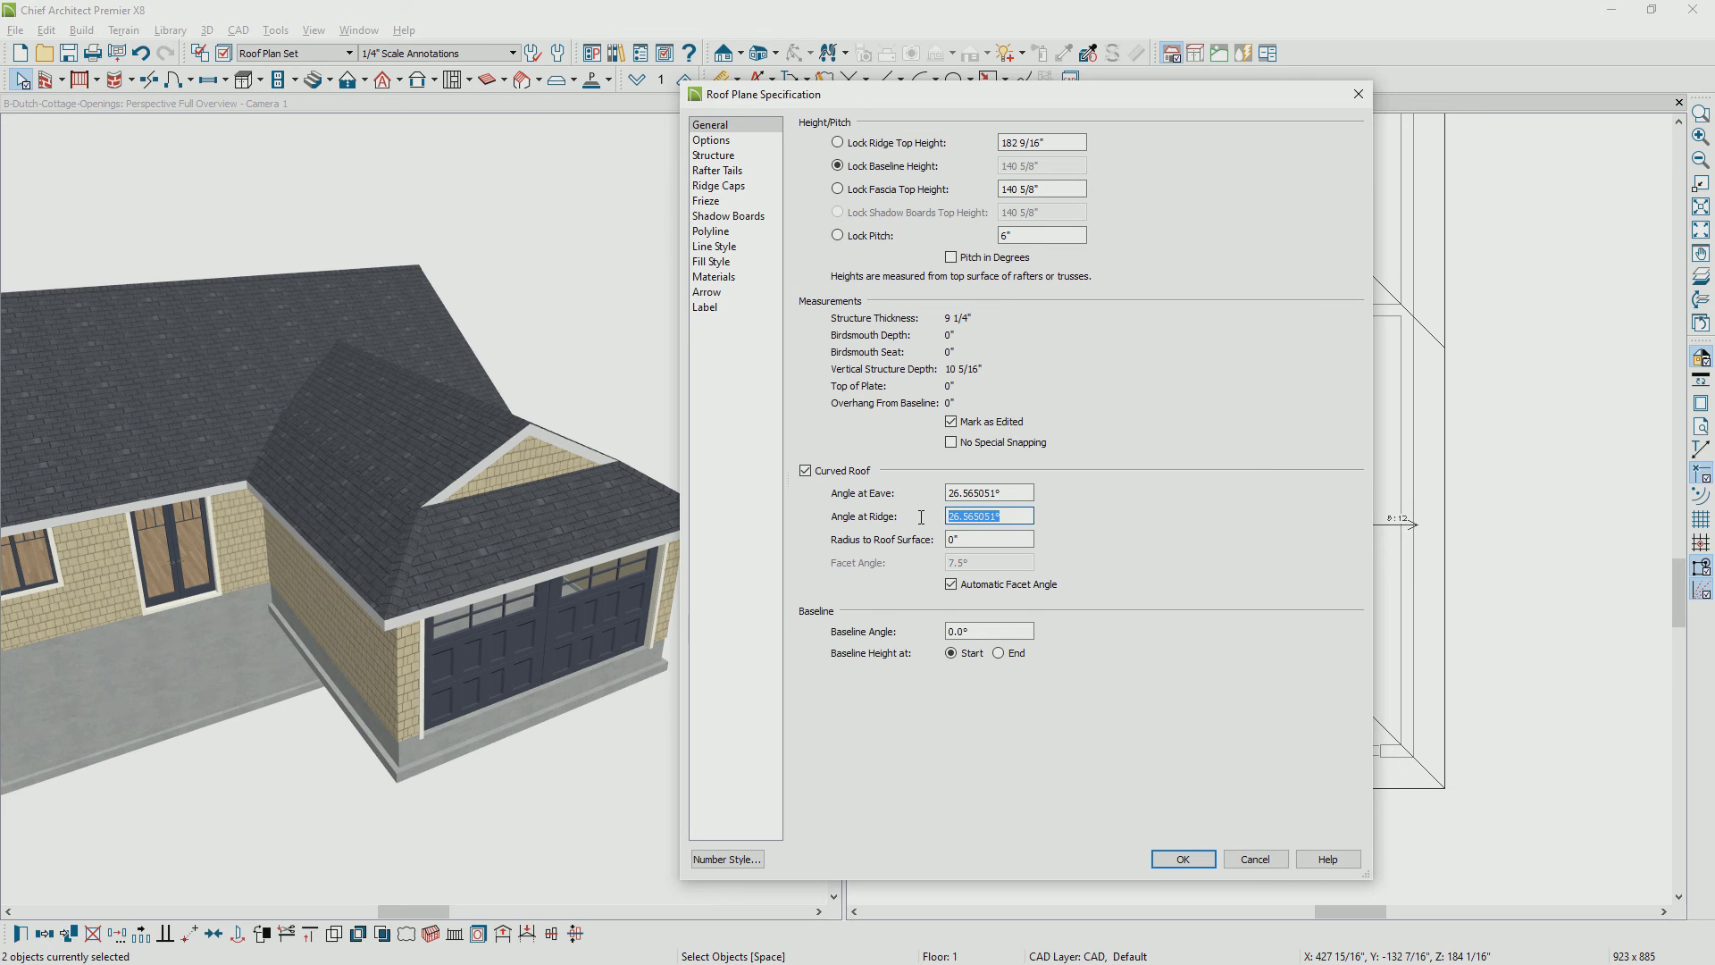
{"action": "type", "text": "0"}
{"action": "key", "text": "Tab"}
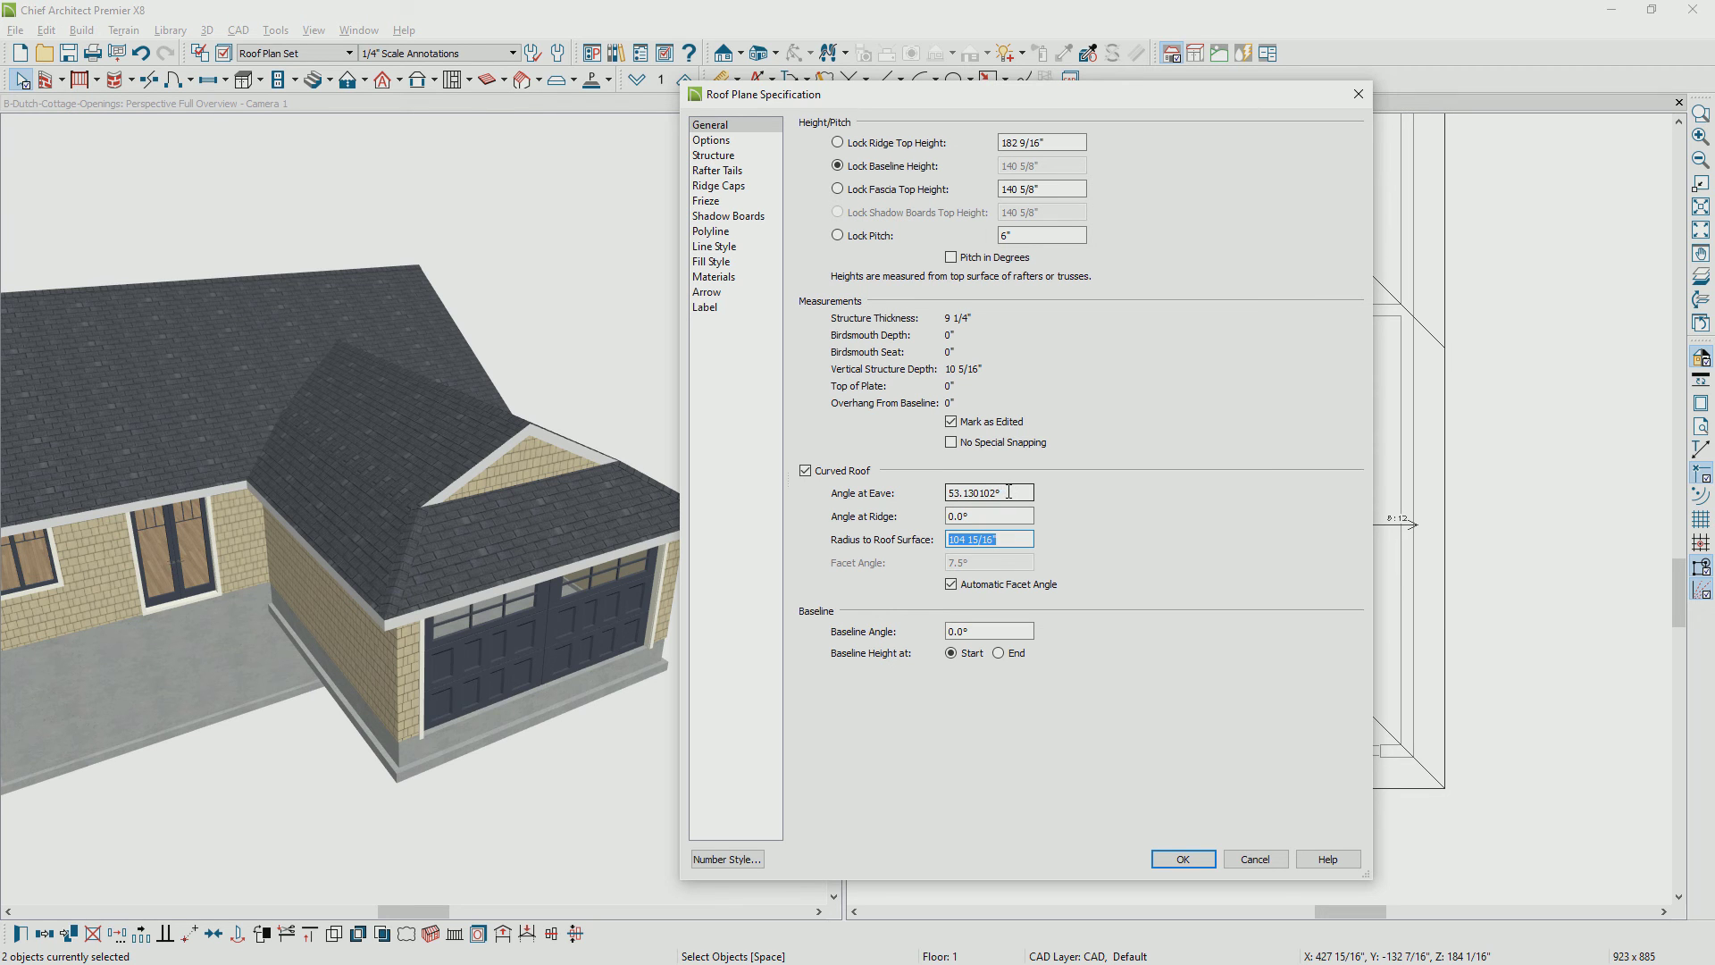
{"action": "left_click_drag", "start_coordinate": [1009, 492], "coordinate": [943, 478]}
{"action": "key", "text": "ctrl+c"}
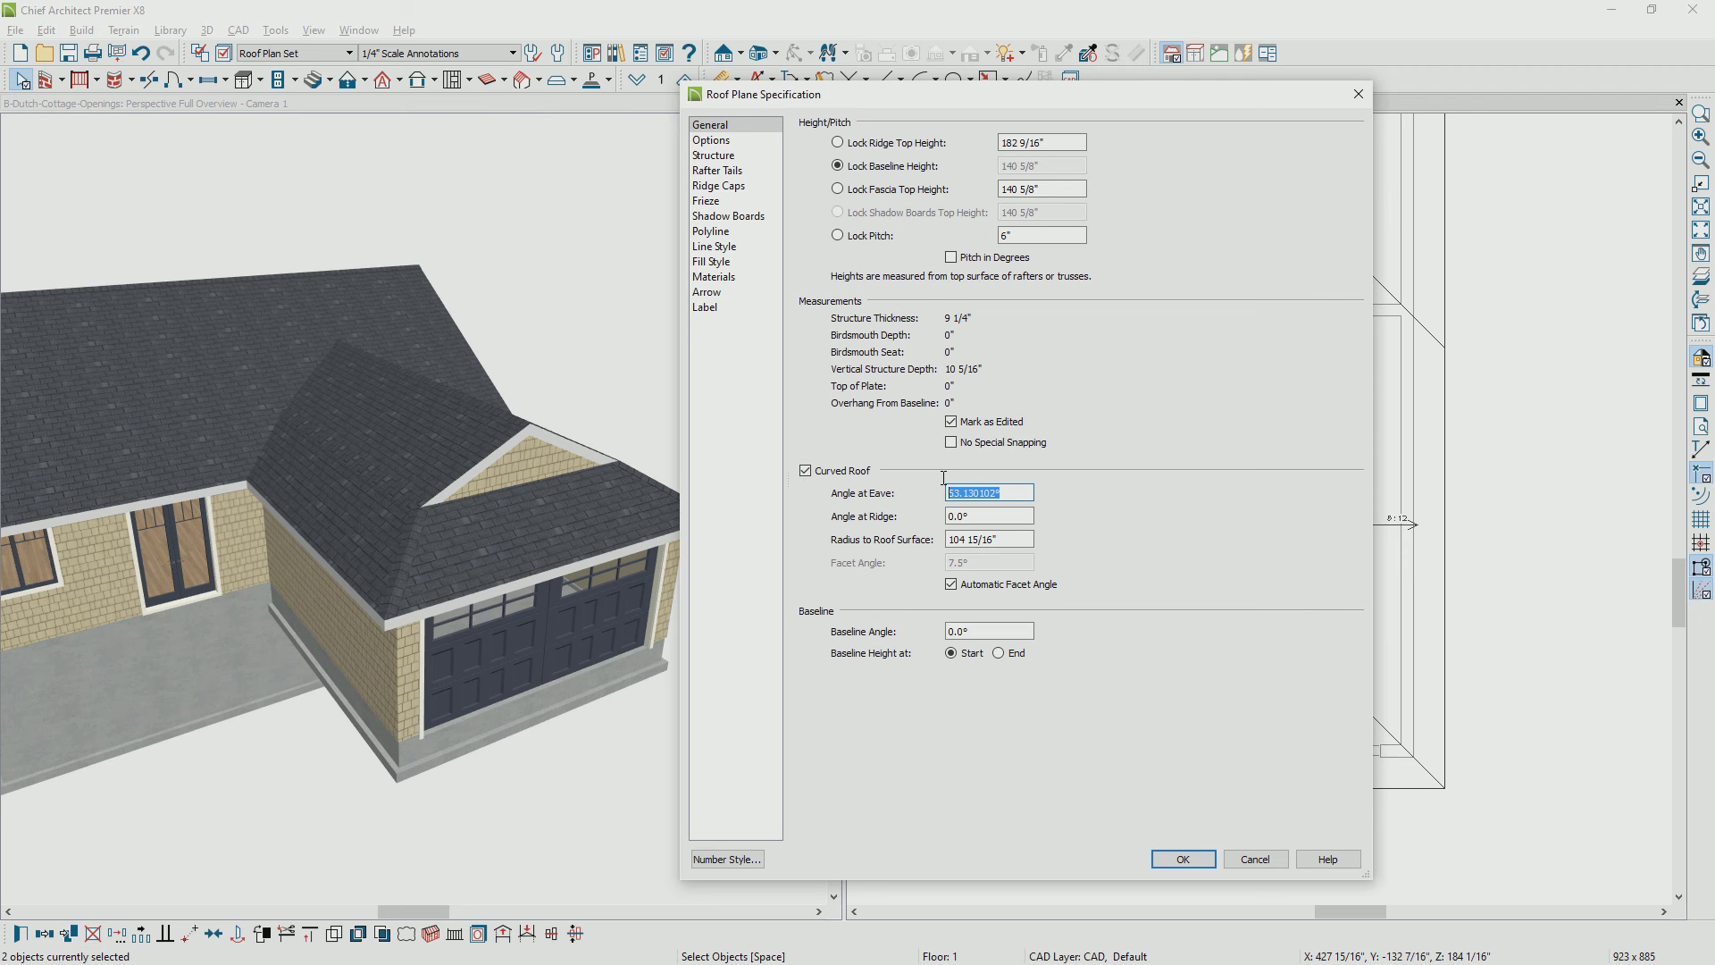
{"action": "left_click", "coordinate": [1184, 859]}
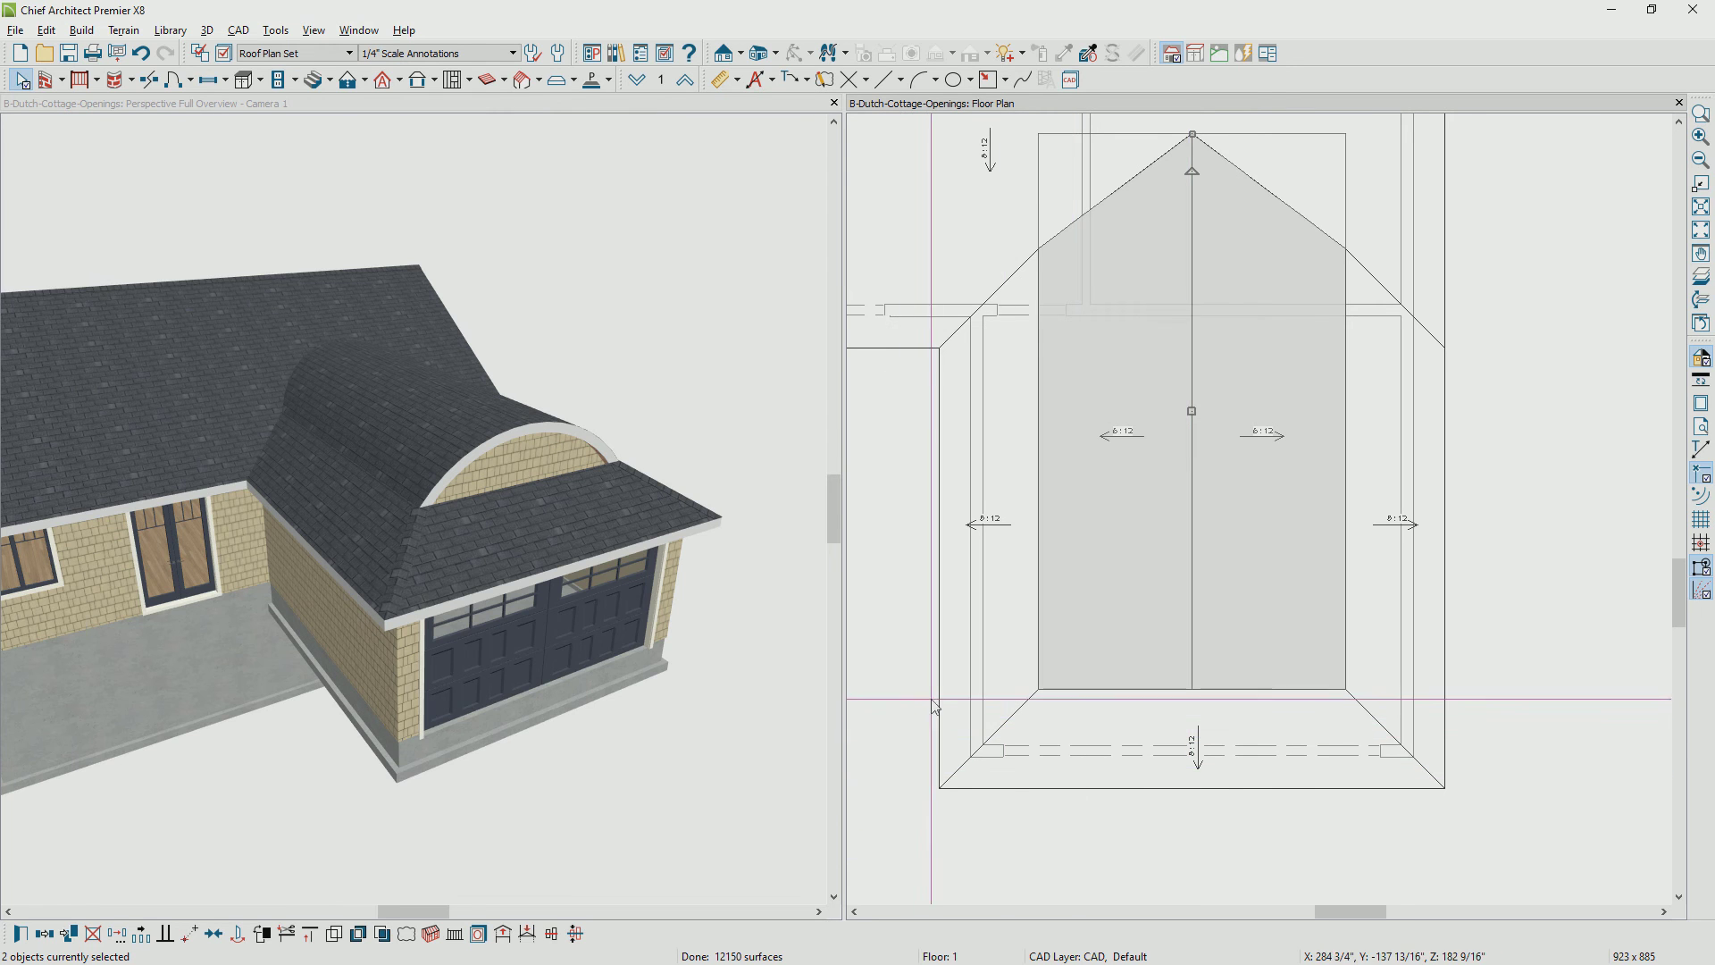
Curve the three lower garage roof planes with a 53.130102° Angle at Ridge
{"action": "left_click", "coordinate": [1033, 692]}
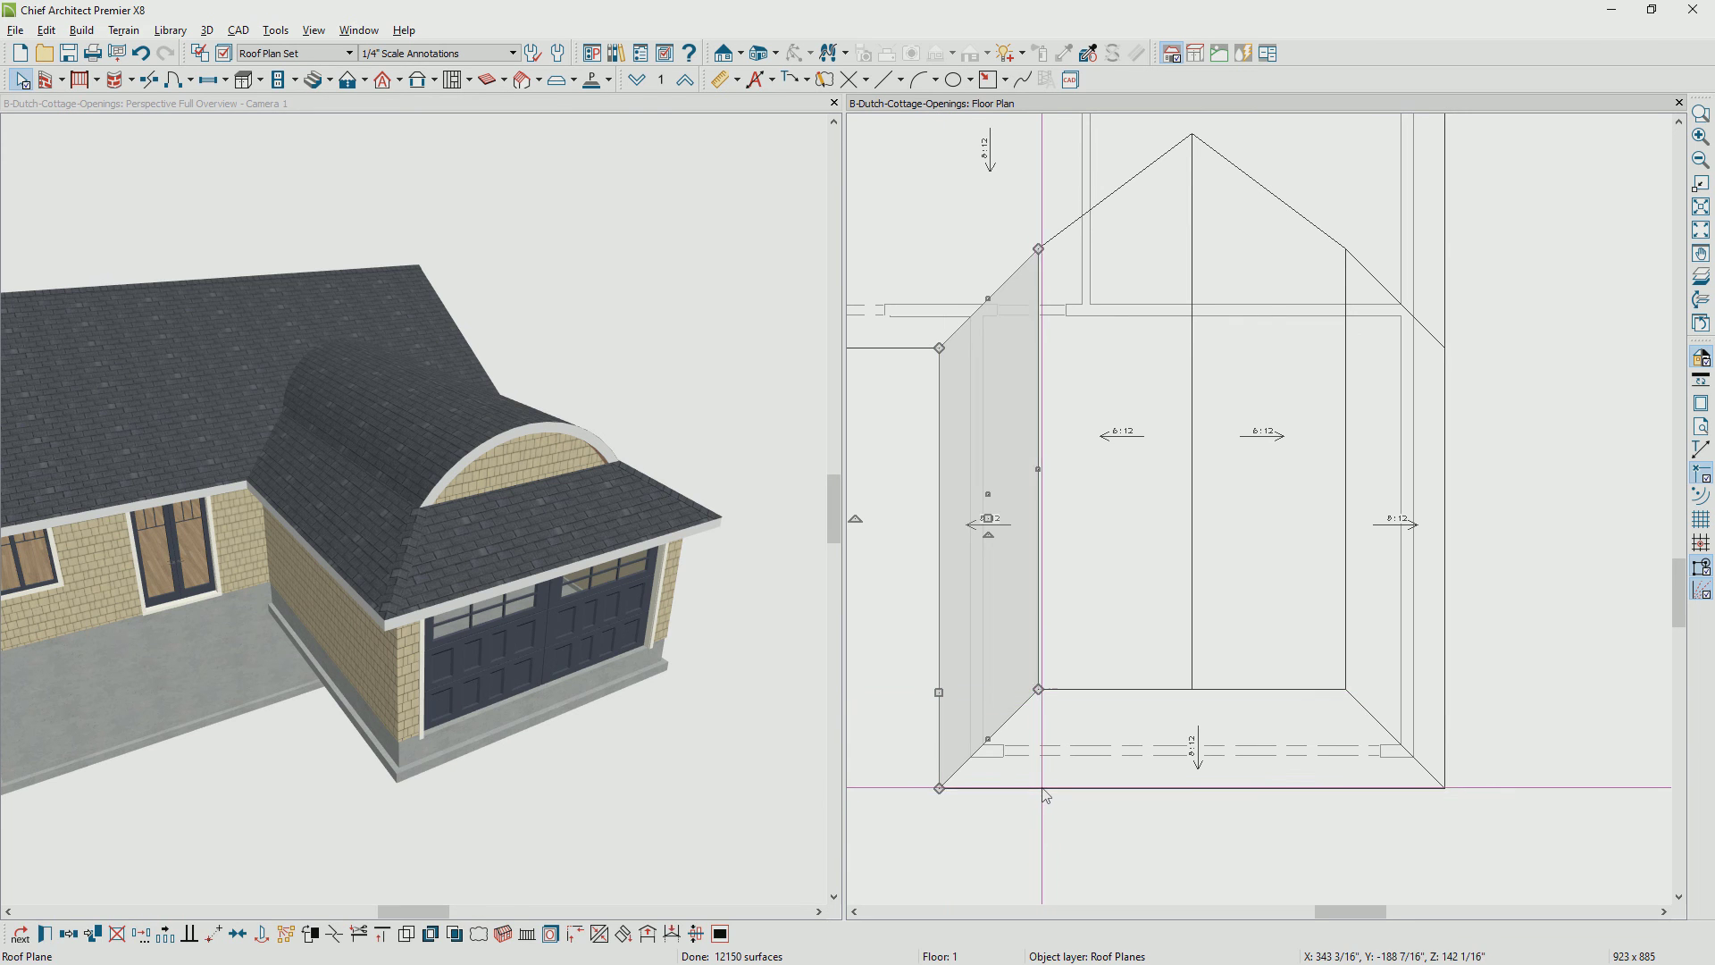
{"action": "left_click", "coordinate": [1427, 663]}
{"action": "left_click", "coordinate": [1442, 659], "text": "shift"}
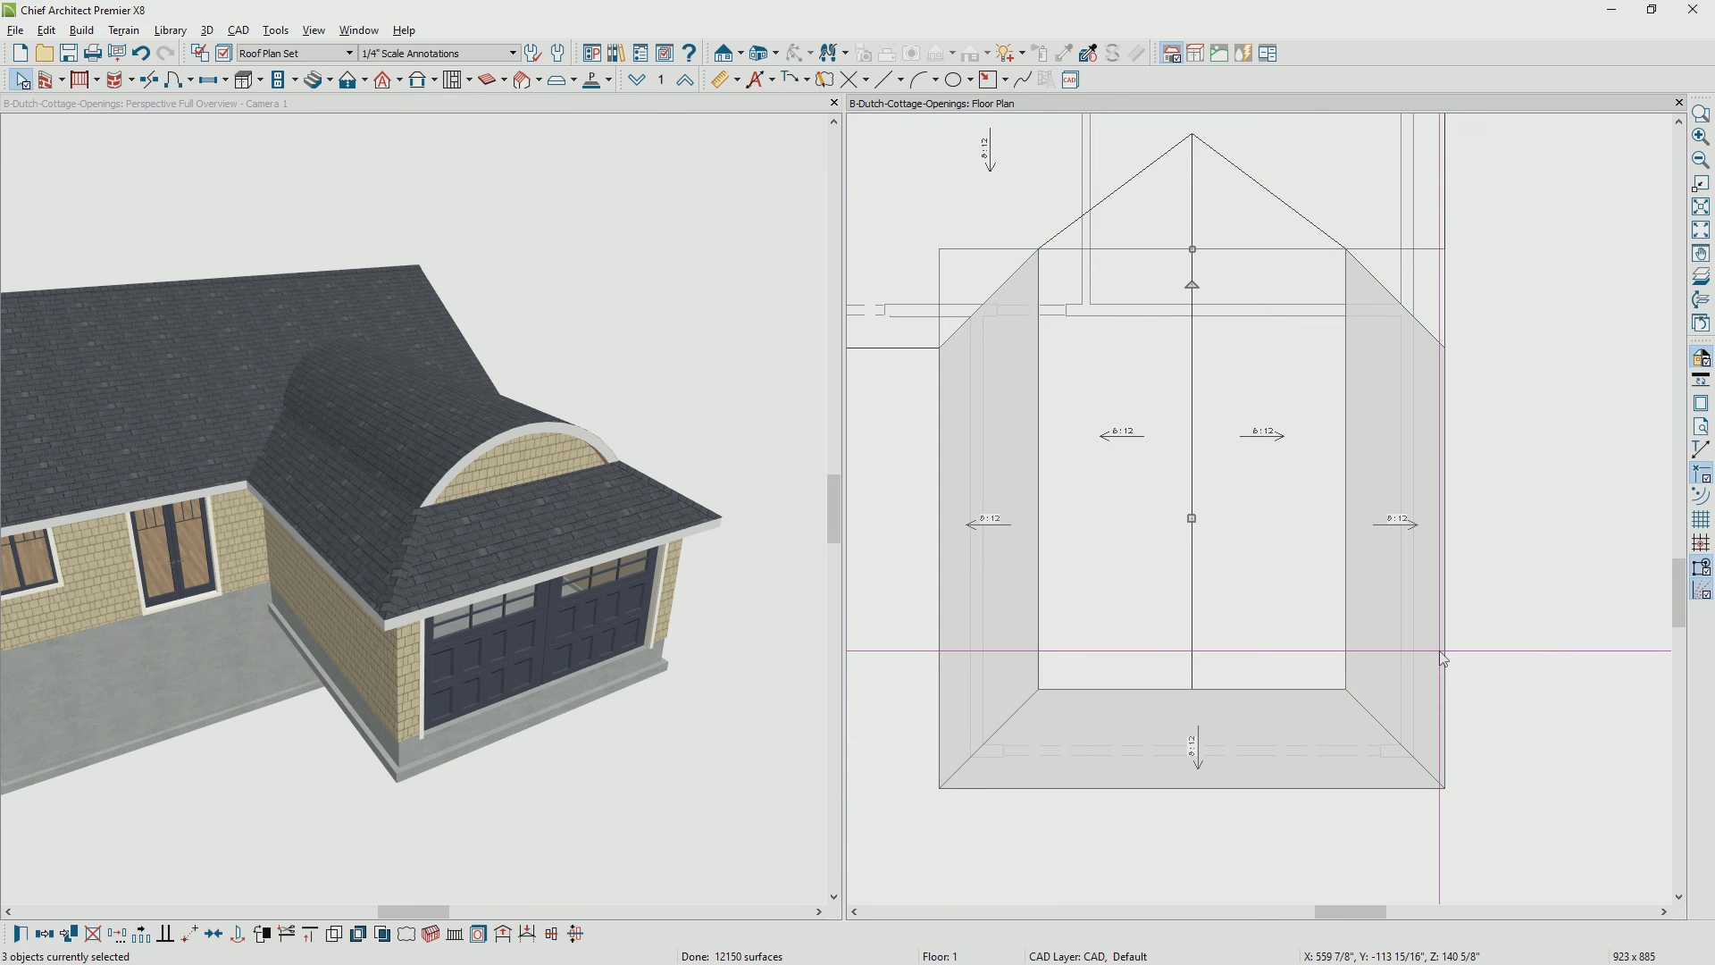
{"action": "double_click", "coordinate": [1442, 659]}
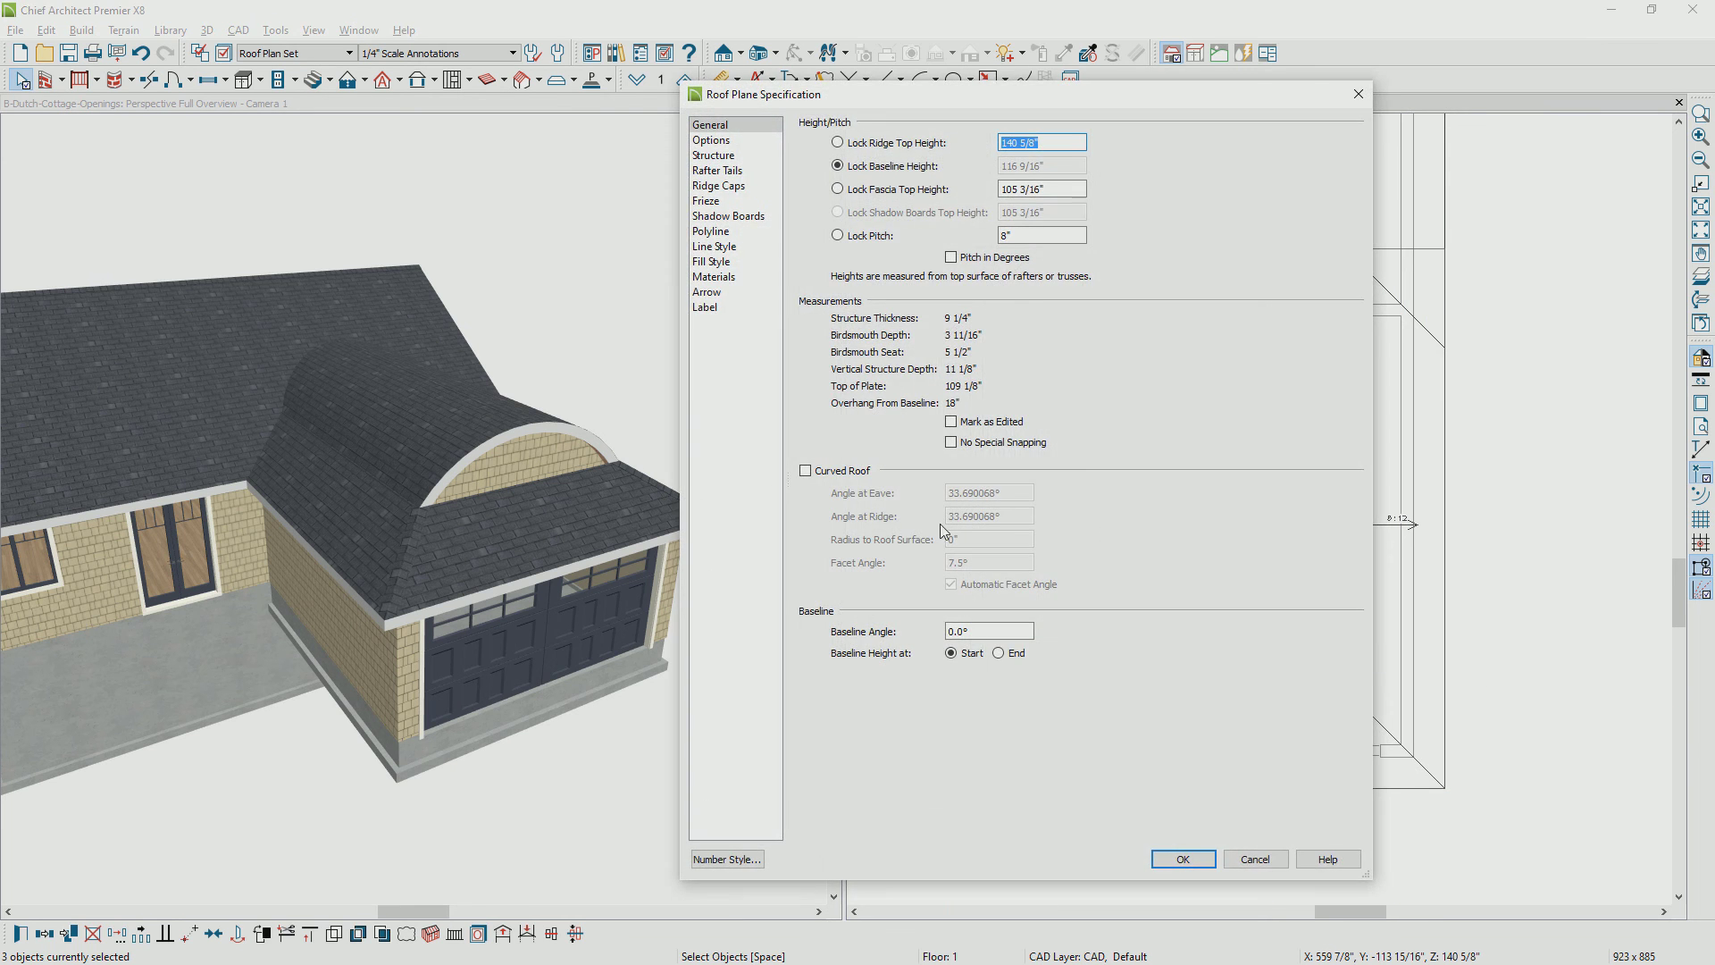
{"action": "left_click", "coordinate": [853, 470]}
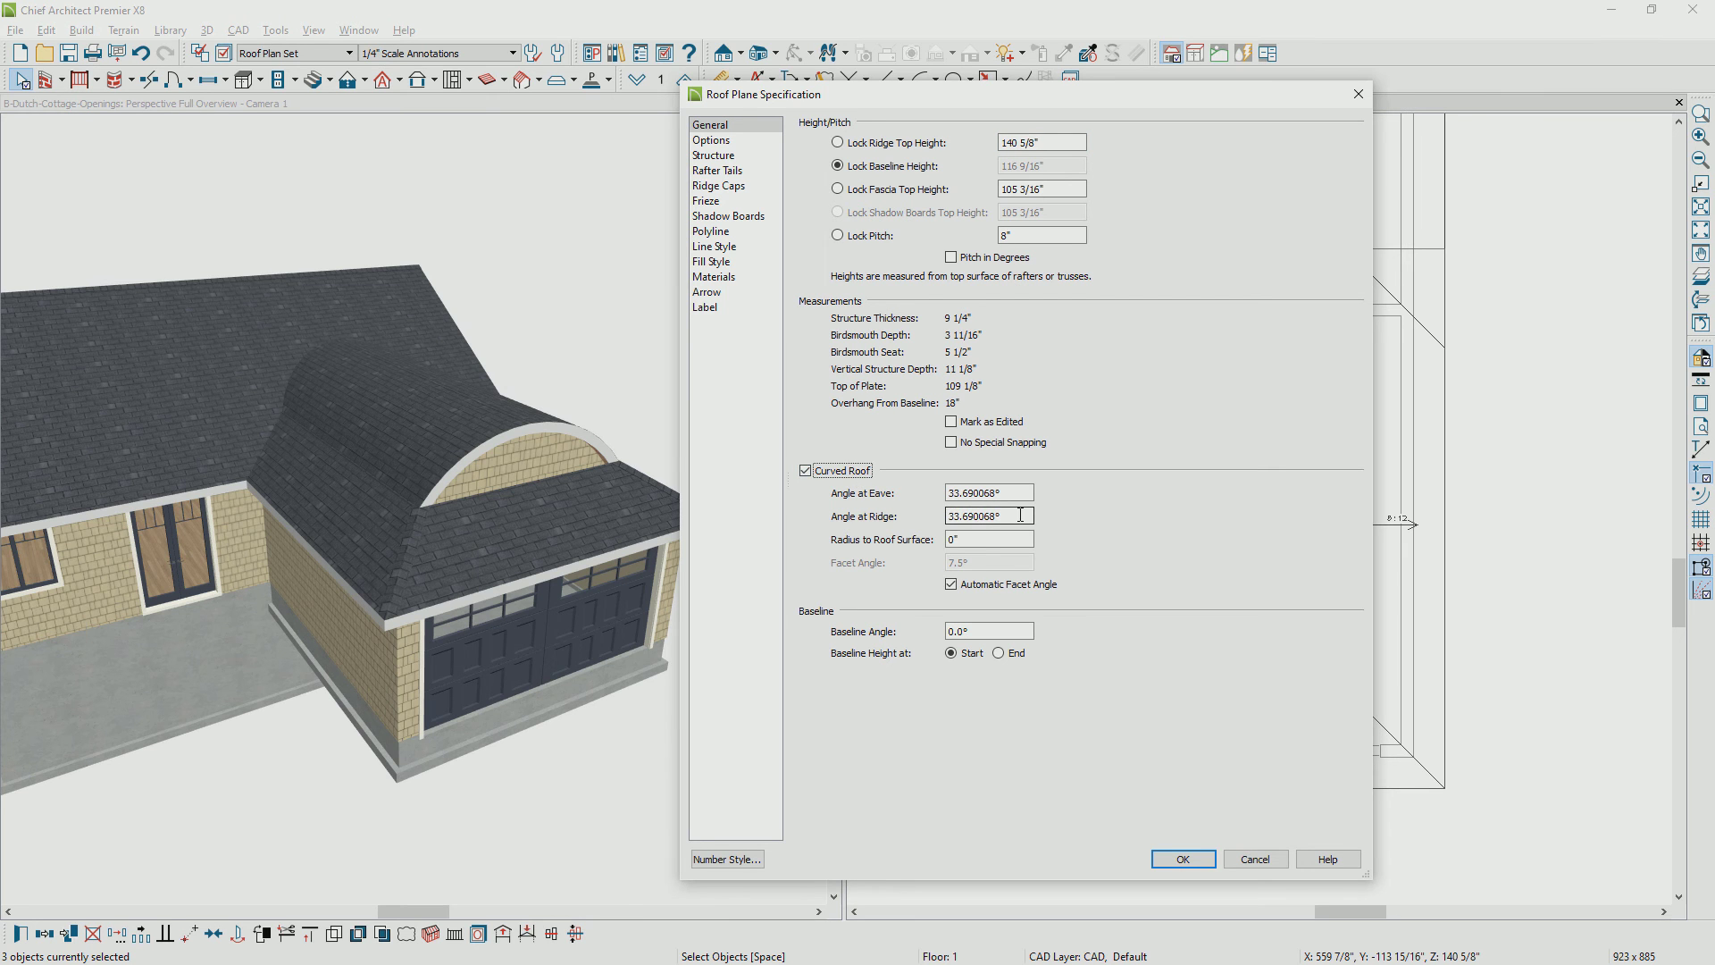
{"action": "left_click_drag", "start_coordinate": [1021, 515], "coordinate": [864, 524]}
{"action": "key", "text": "ctrl+v"}
{"action": "key", "text": "Tab"}
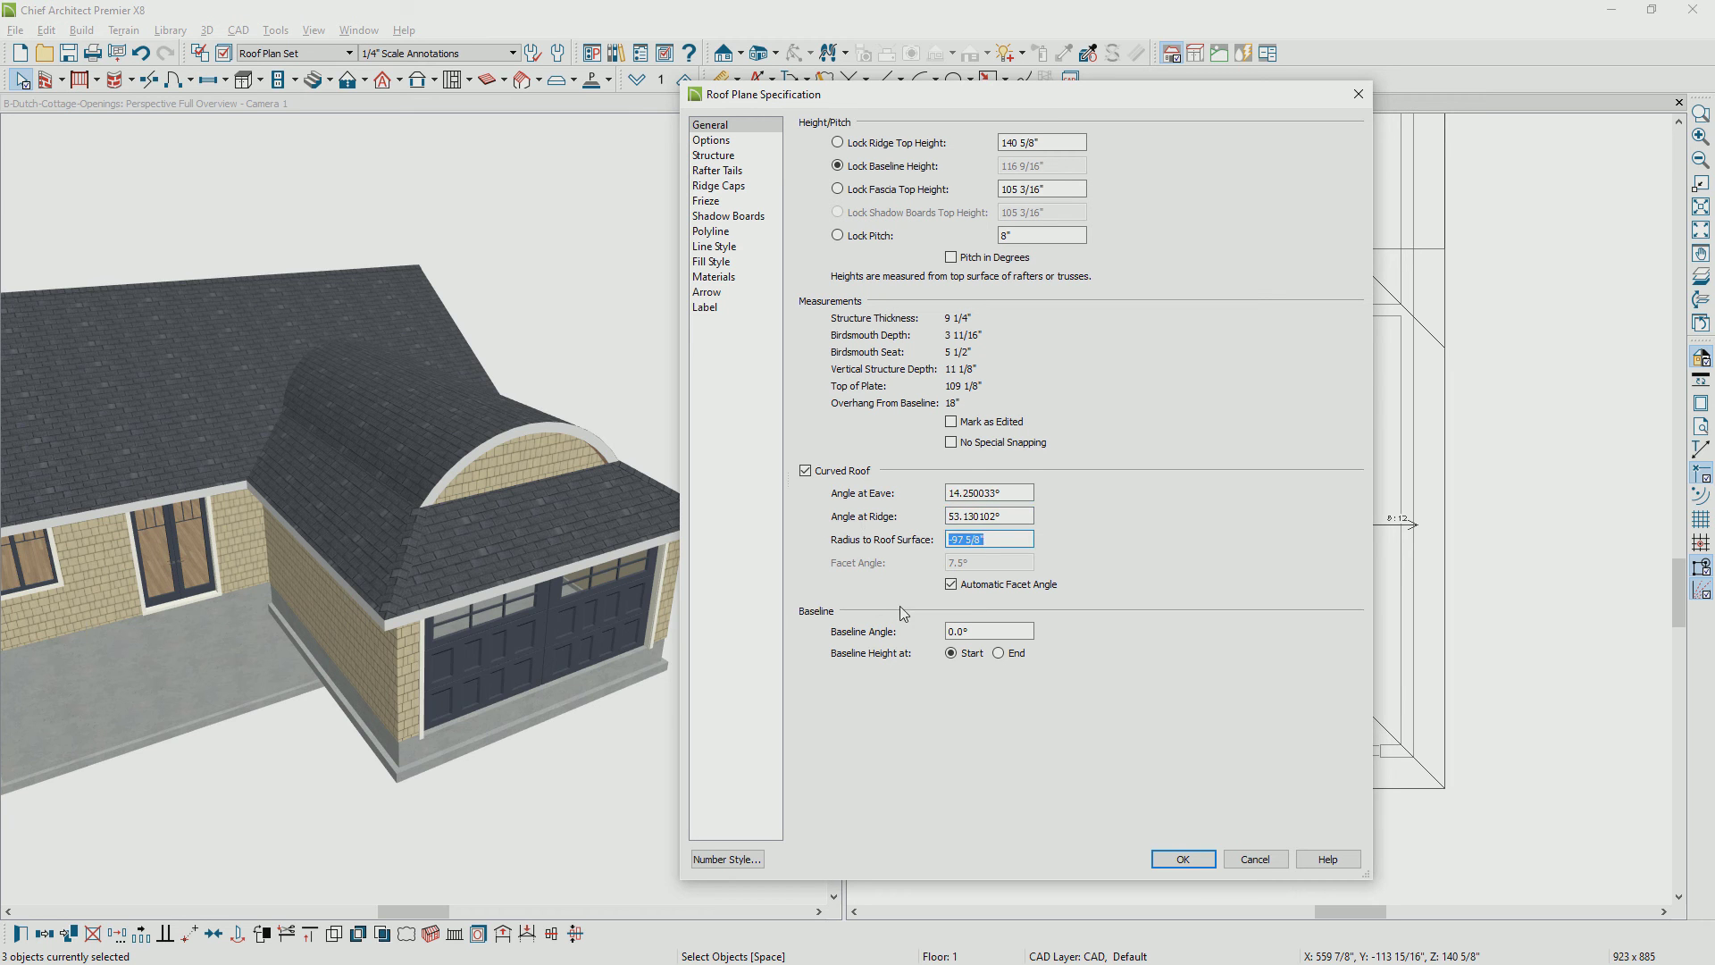
{"action": "left_click", "coordinate": [1173, 859]}
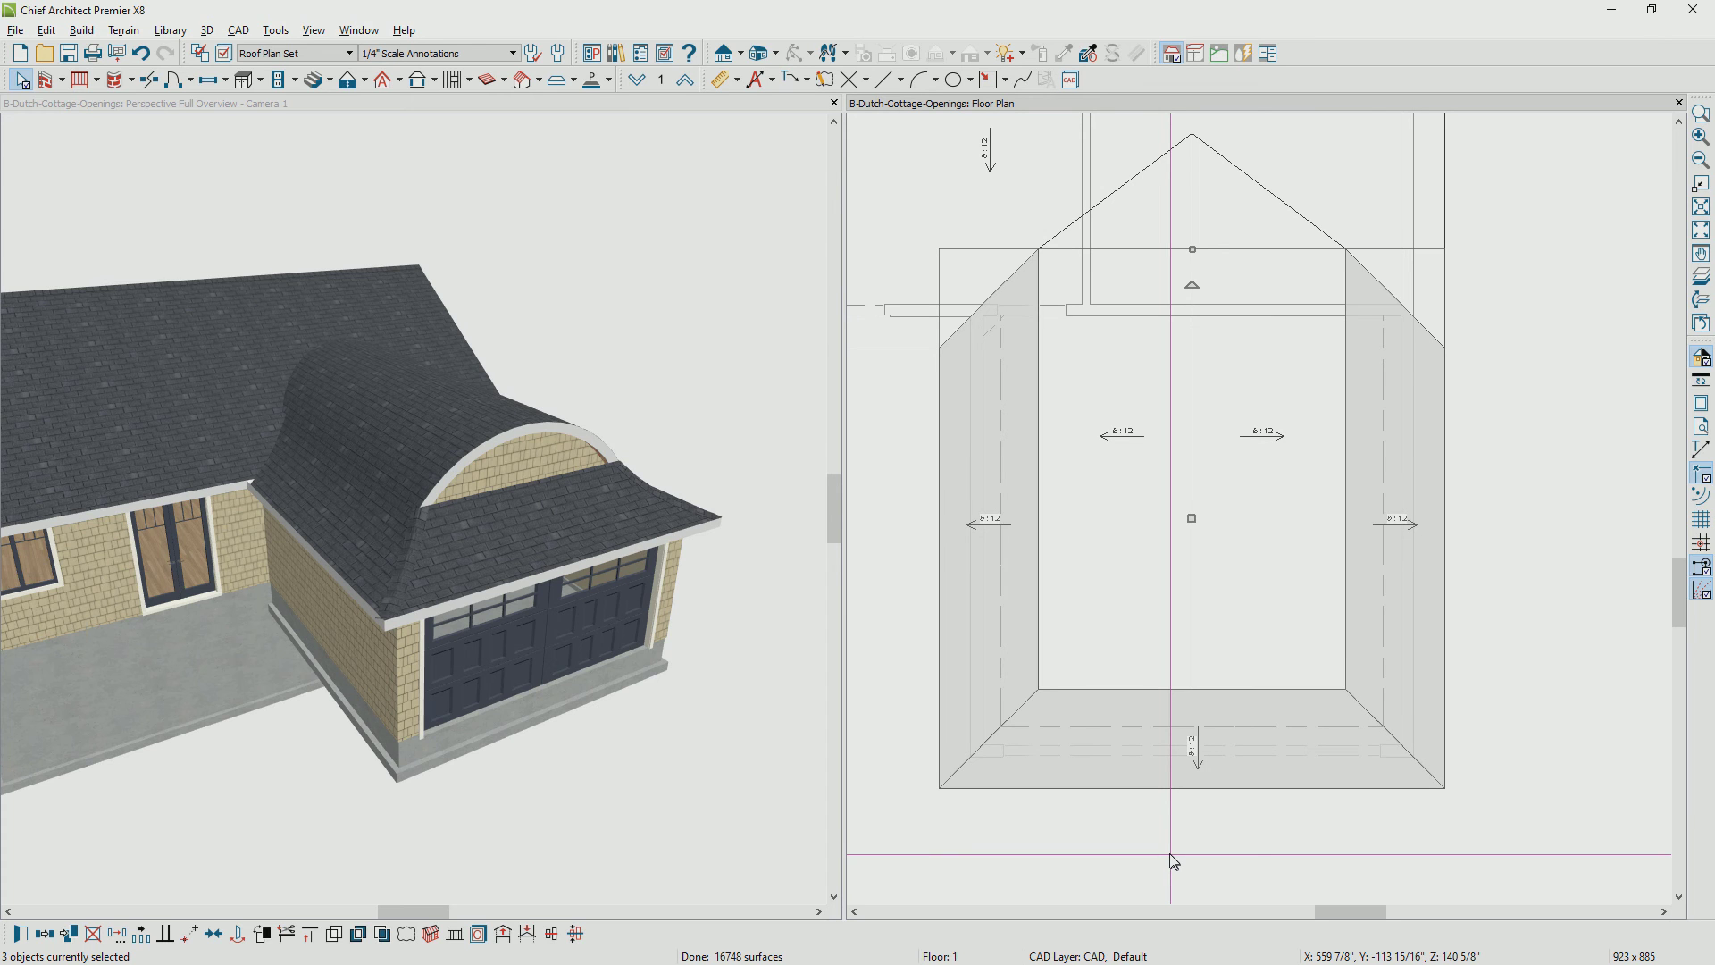
Orbit over the curved roof and switch the 3D view to Glass House rendering
{"action": "middle_click_drag", "start_coordinate": [651, 842], "coordinate": [445, 464]}
{"action": "scroll", "coordinate": [445, 464], "scroll_direction": "up", "scroll_amount": 3}
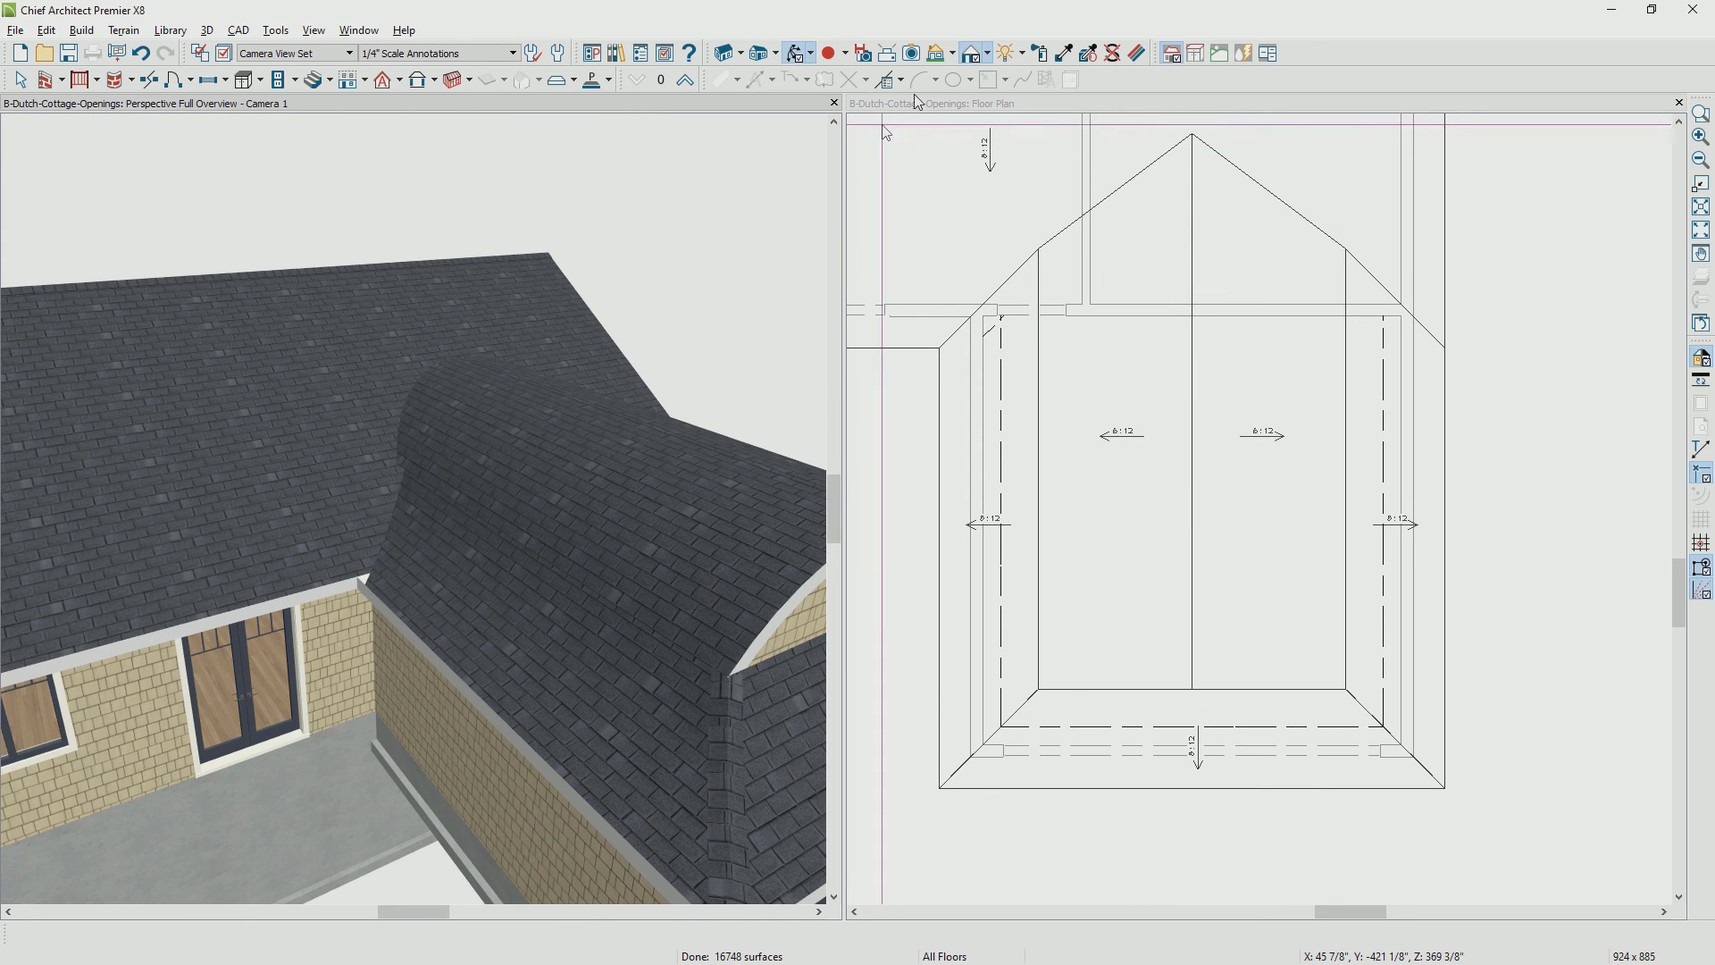
{"action": "left_click", "coordinate": [989, 56]}
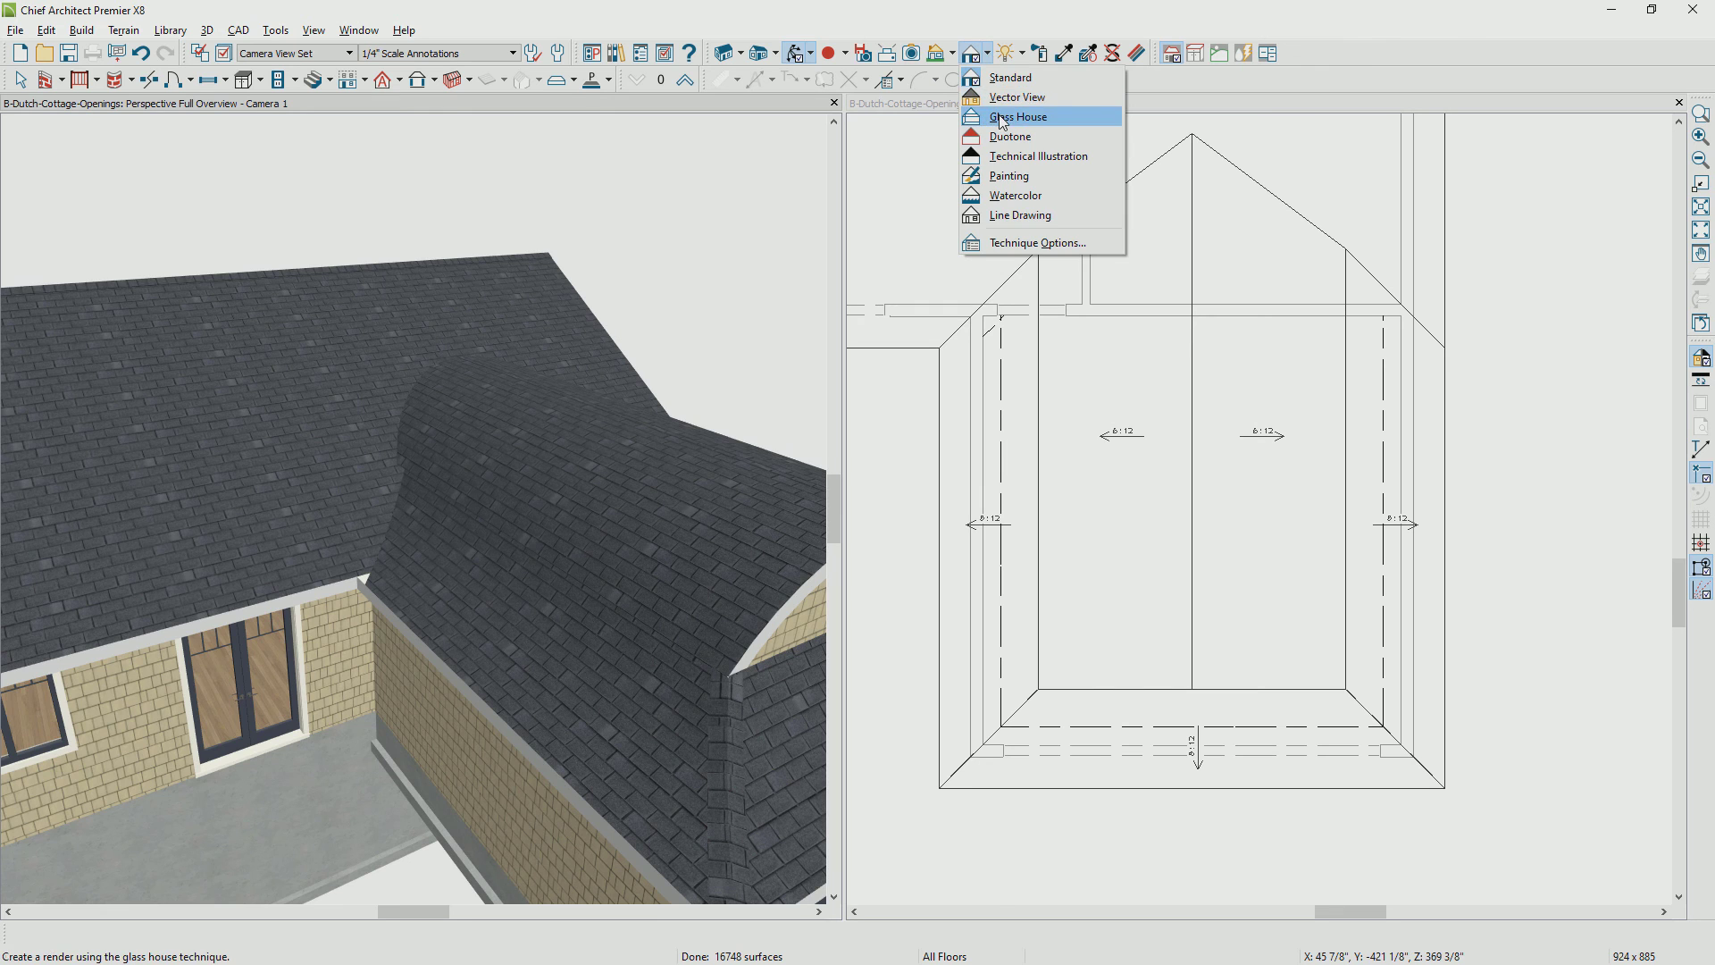
{"action": "left_click", "coordinate": [1003, 118]}
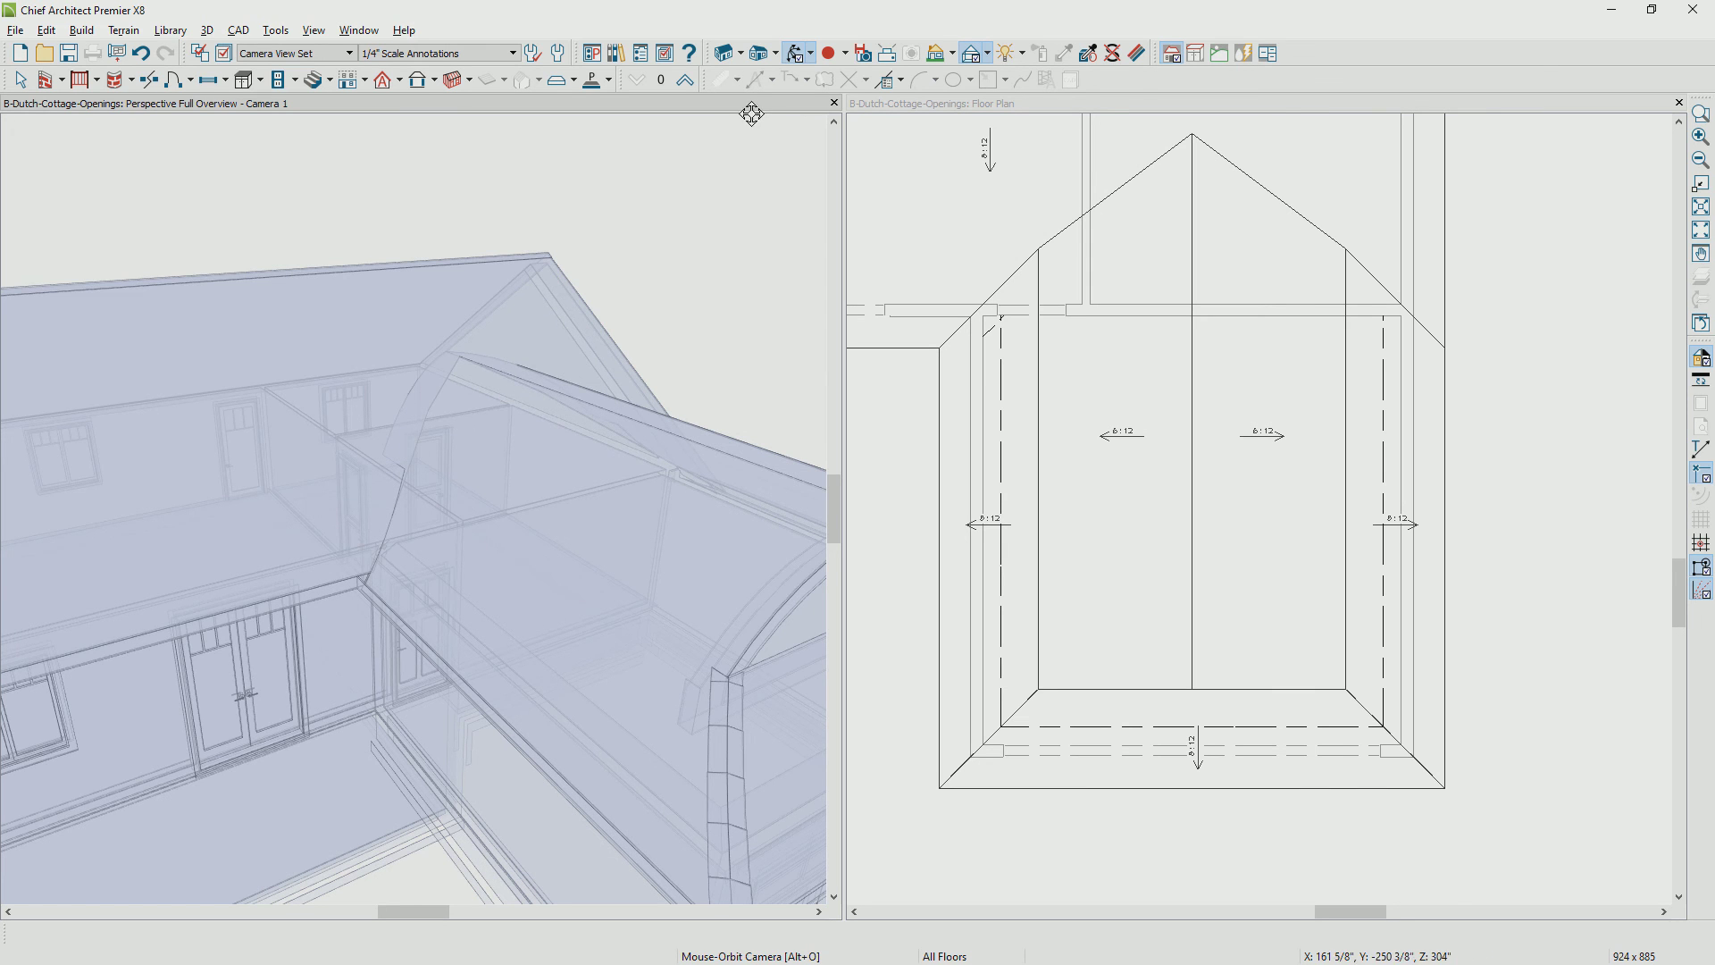
Restore Standard rendering and raise the neighbouring roof plane's edge in 3D
{"action": "left_click", "coordinate": [988, 54]}
{"action": "left_click", "coordinate": [1001, 72]}
{"action": "left_click", "coordinate": [295, 479]}
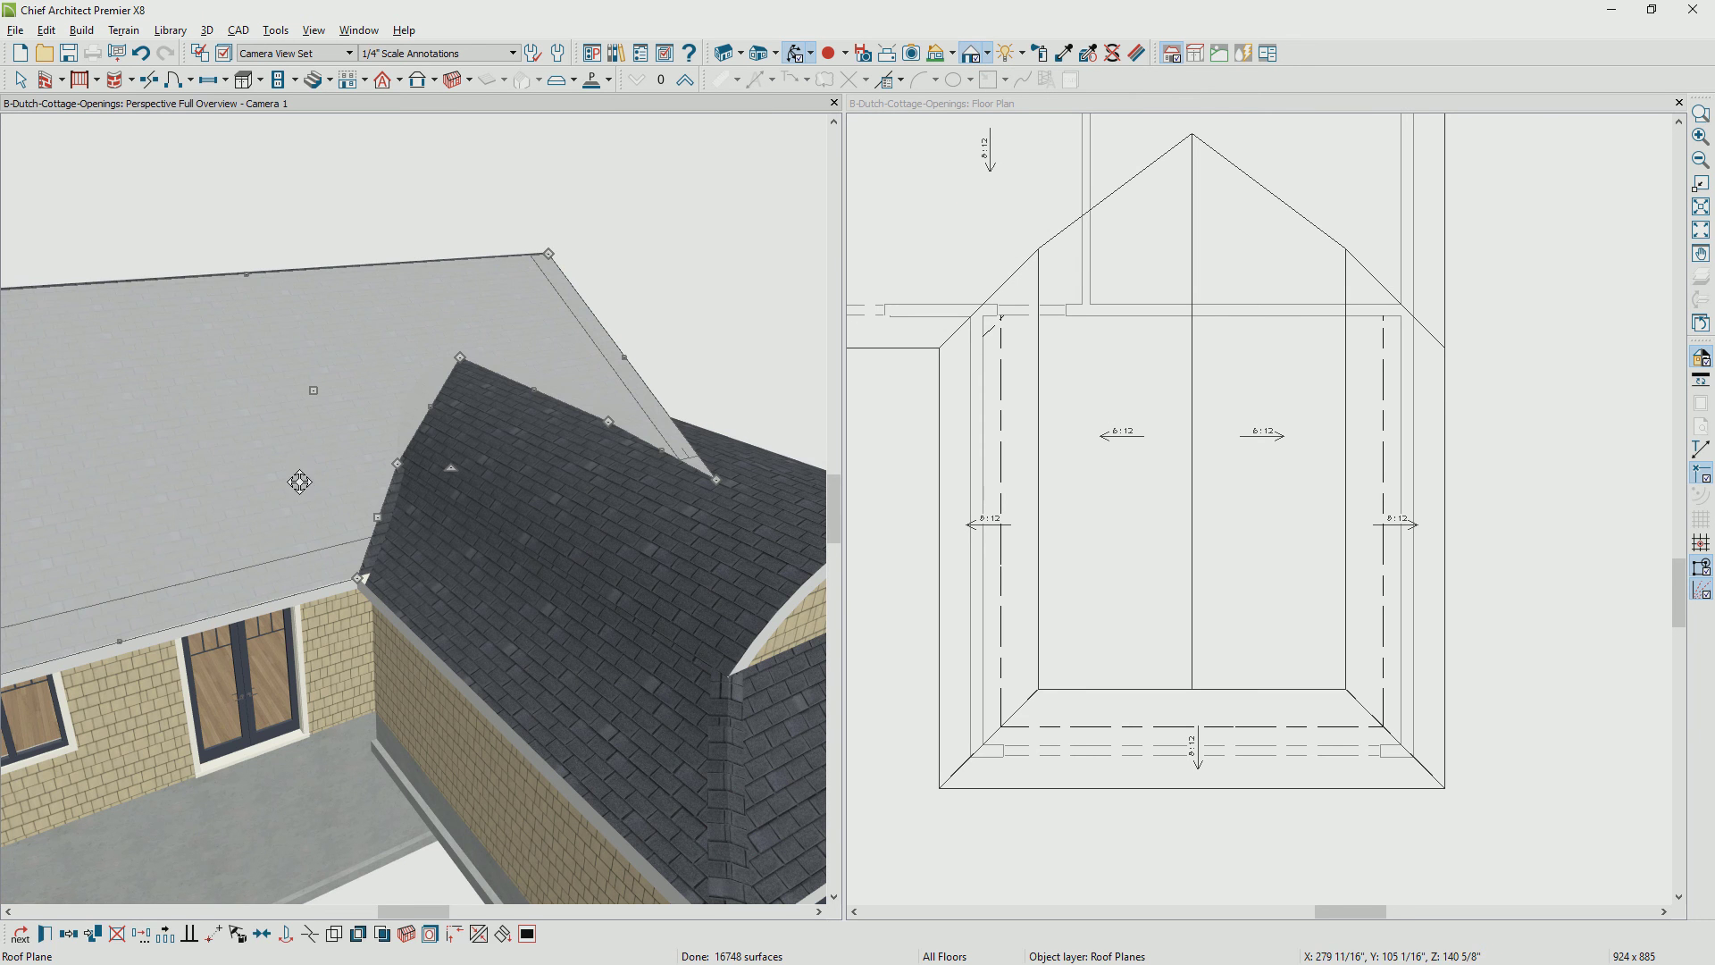
{"action": "left_click_drag", "start_coordinate": [397, 469], "coordinate": [335, 417]}
{"action": "left_click_drag", "start_coordinate": [608, 419], "coordinate": [609, 372]}
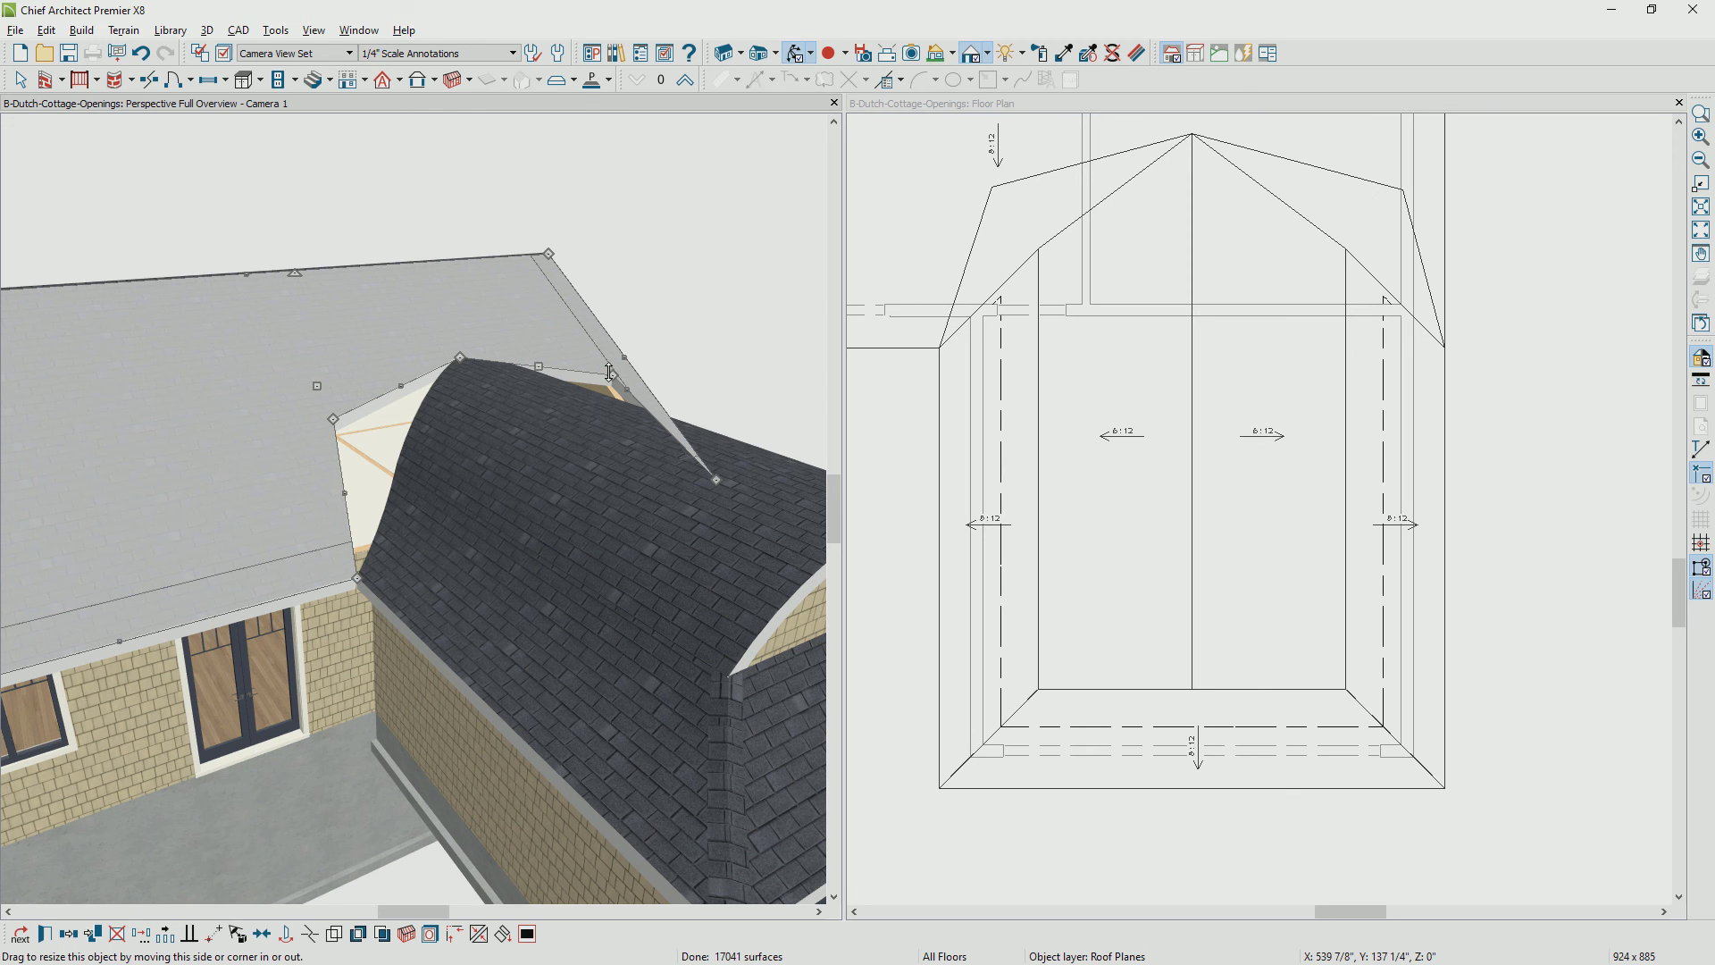
Nudge that roof plane's corner slightly right in the floor plan
{"action": "left_click", "coordinate": [1003, 106]}
{"action": "scroll", "coordinate": [1208, 430], "scroll_direction": "up", "scroll_amount": 5}
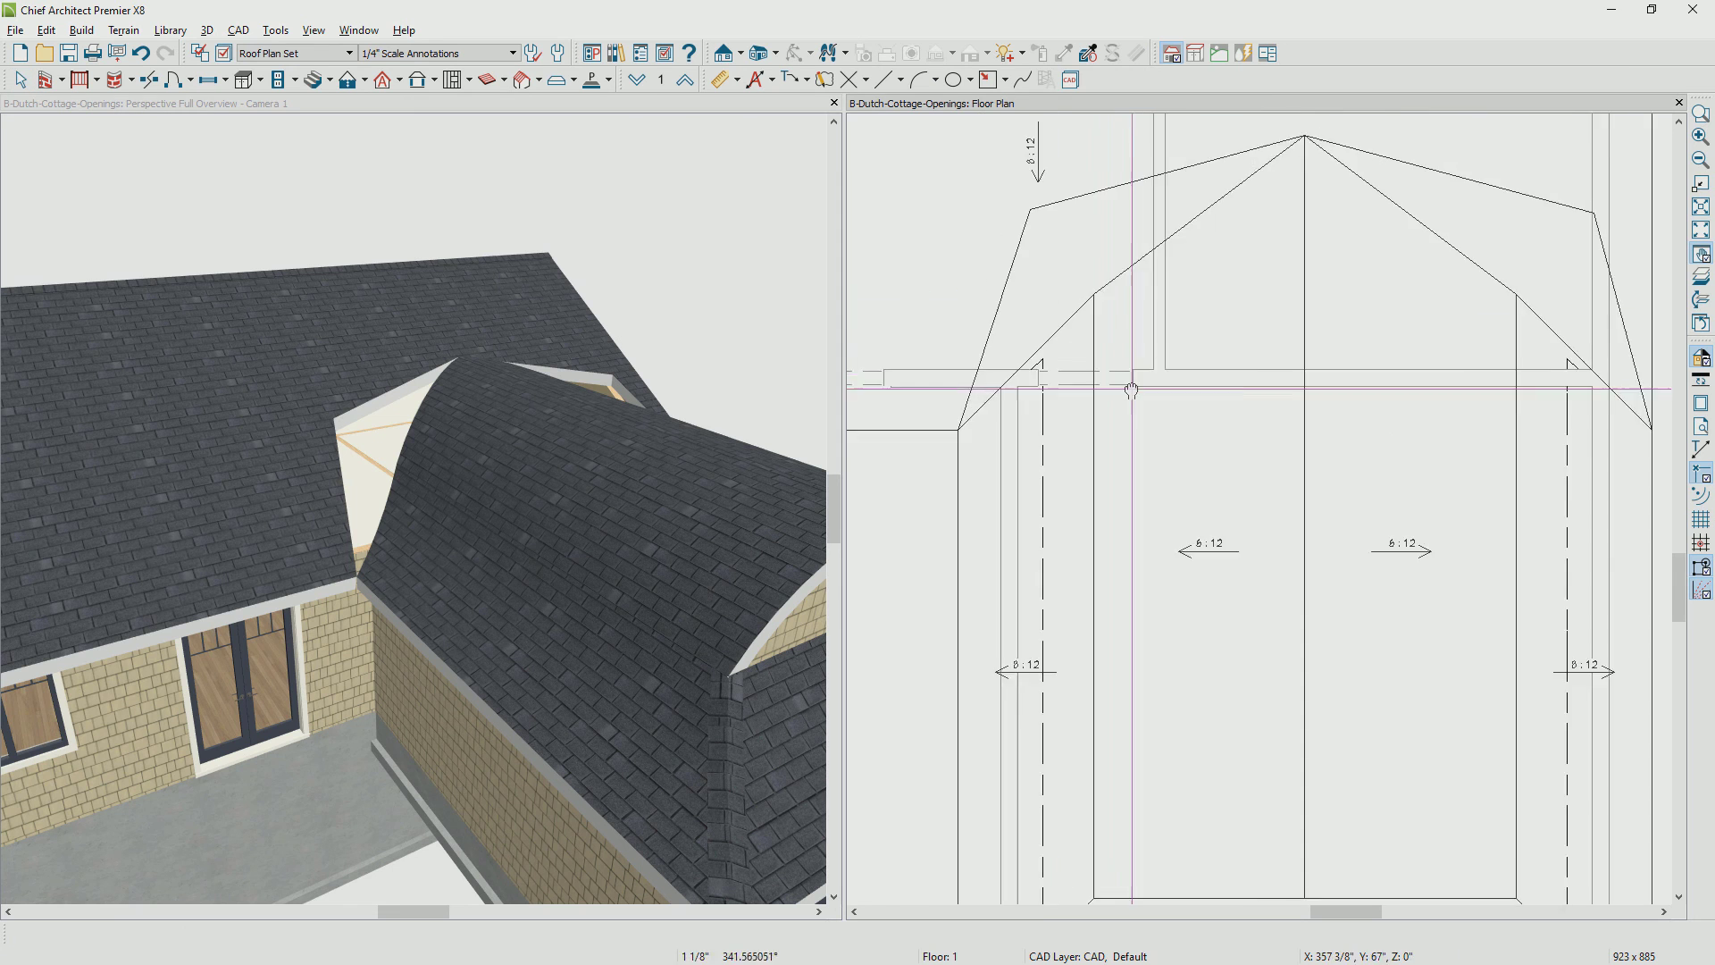
{"action": "left_click", "coordinate": [1138, 367]}
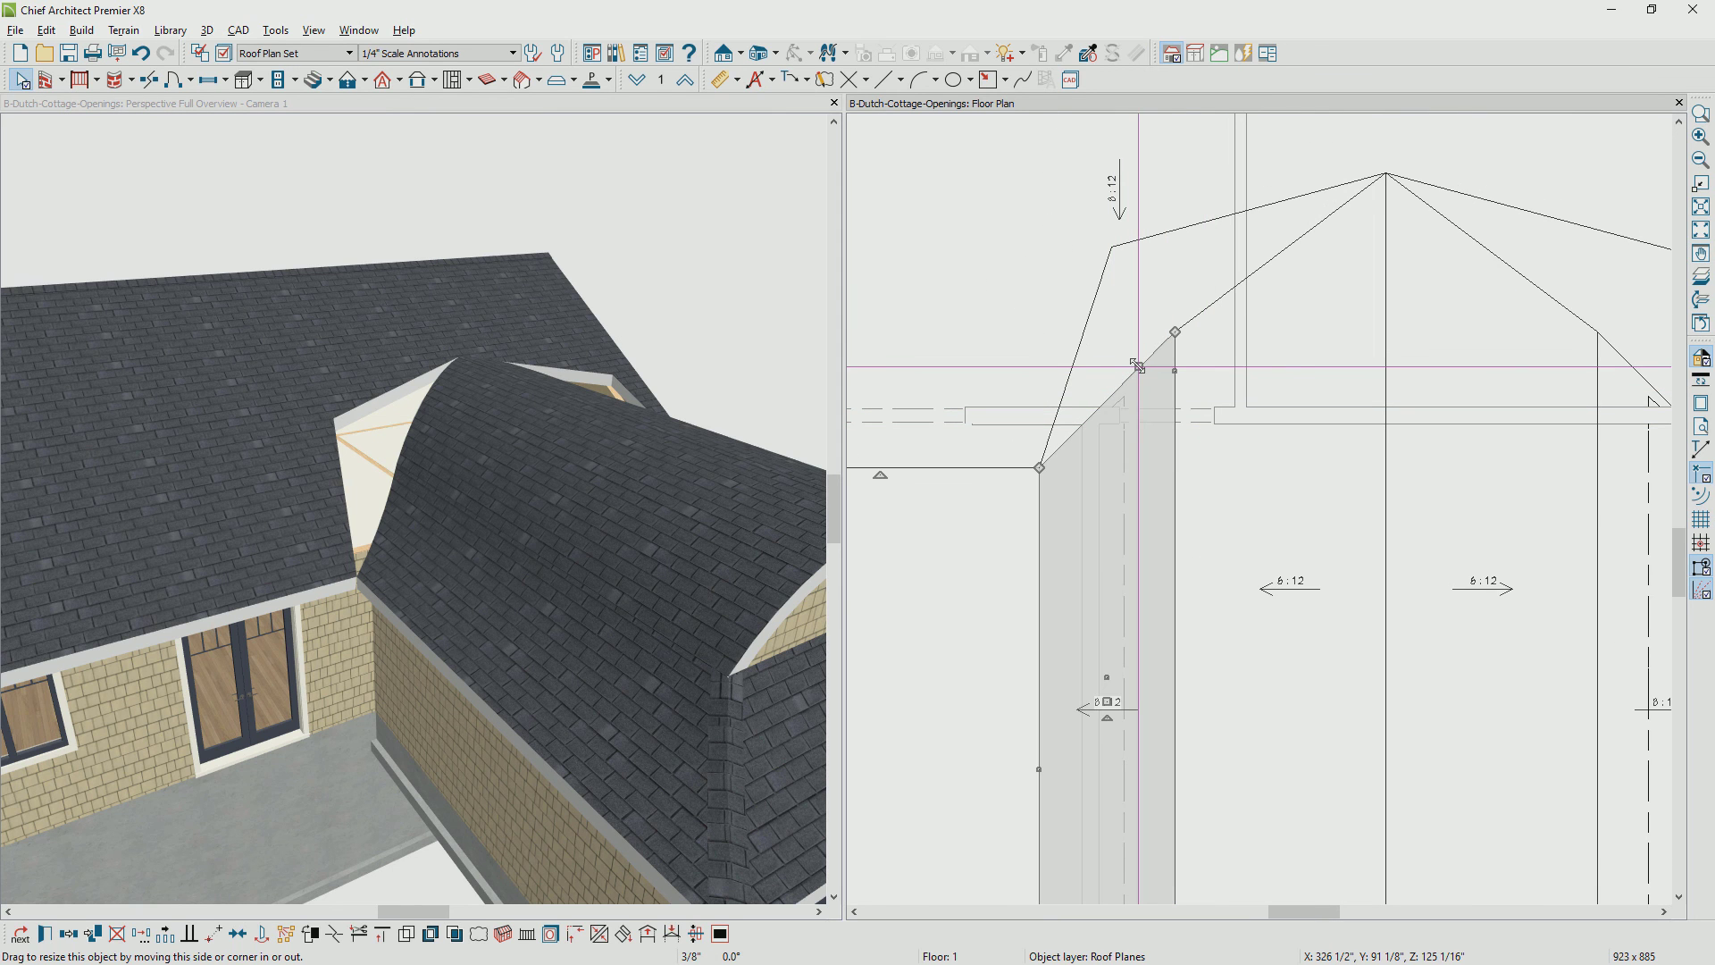
{"action": "left_click_drag", "start_coordinate": [1138, 367], "coordinate": [1140, 367]}
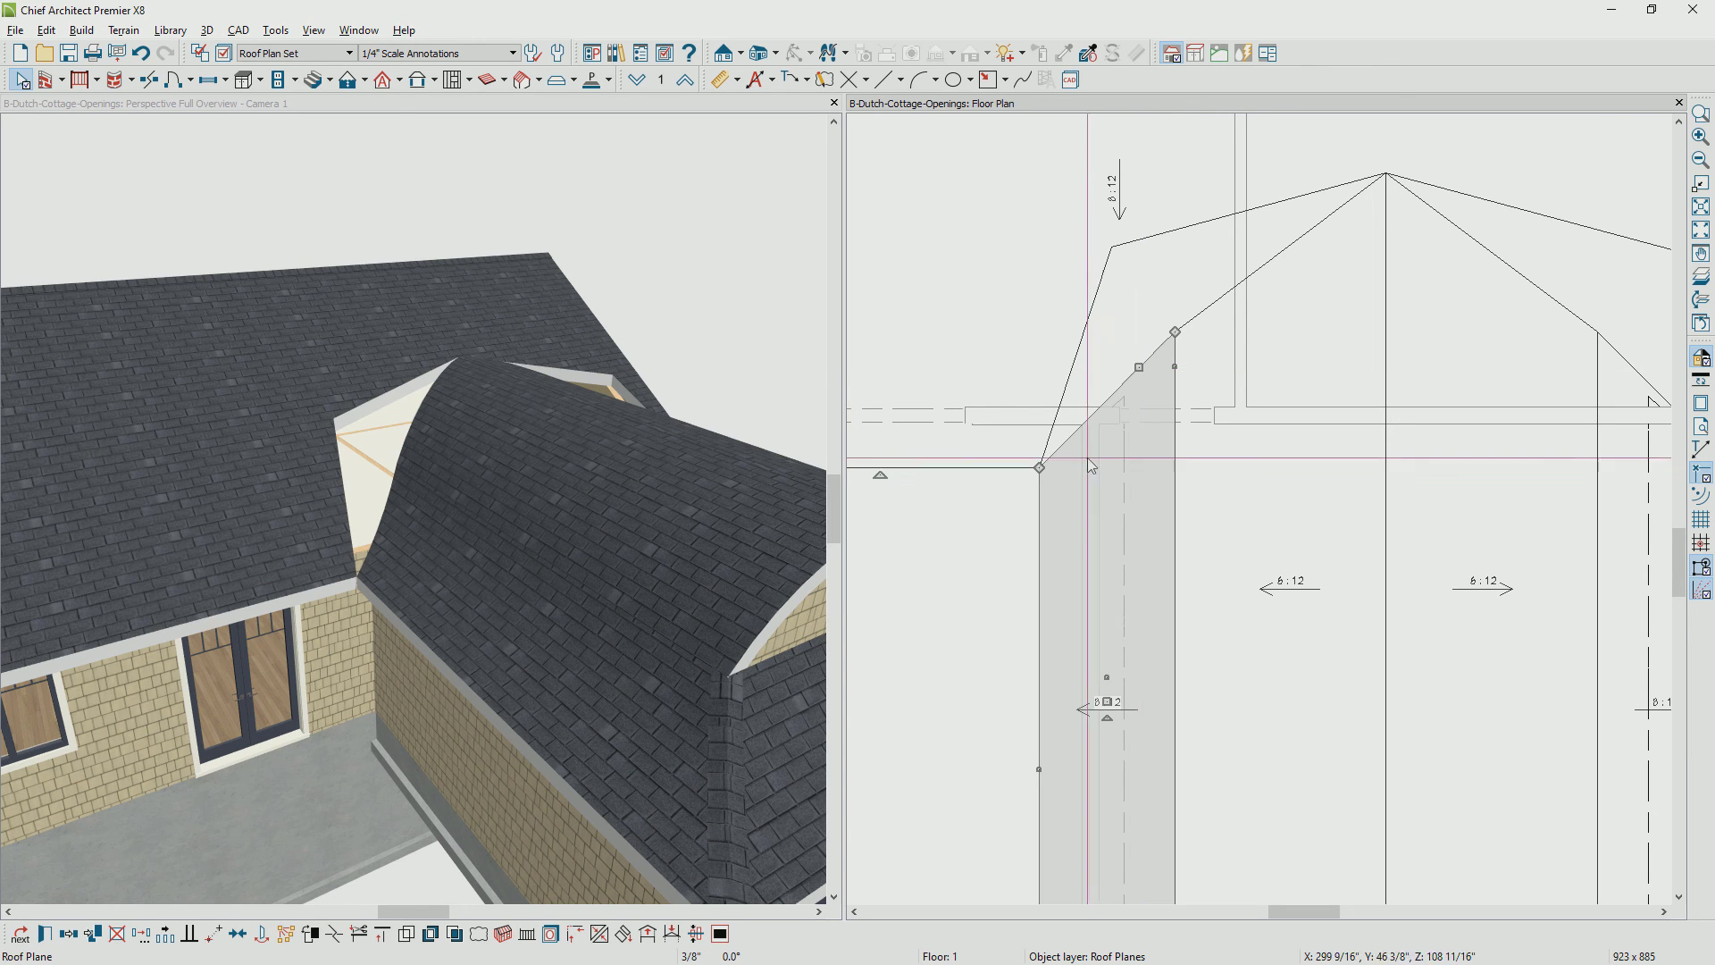
Join two neighbouring roof plane edges onto the curved garage roof
{"action": "left_click", "coordinate": [606, 944]}
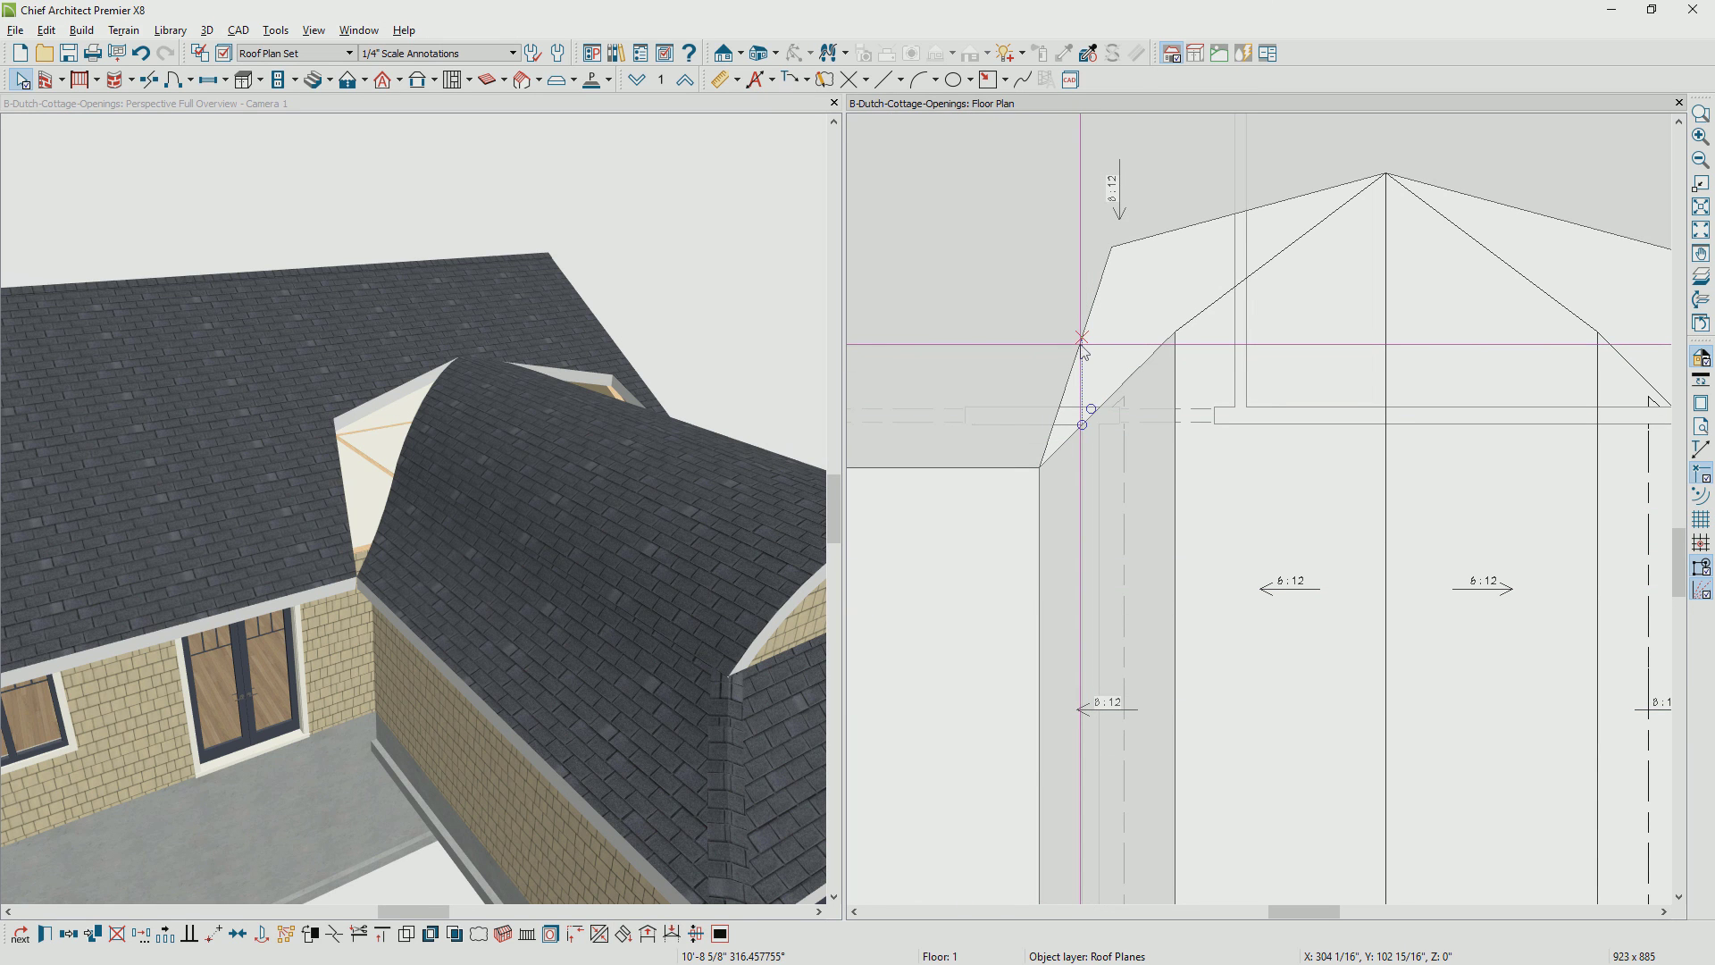
{"action": "left_click", "coordinate": [1082, 348]}
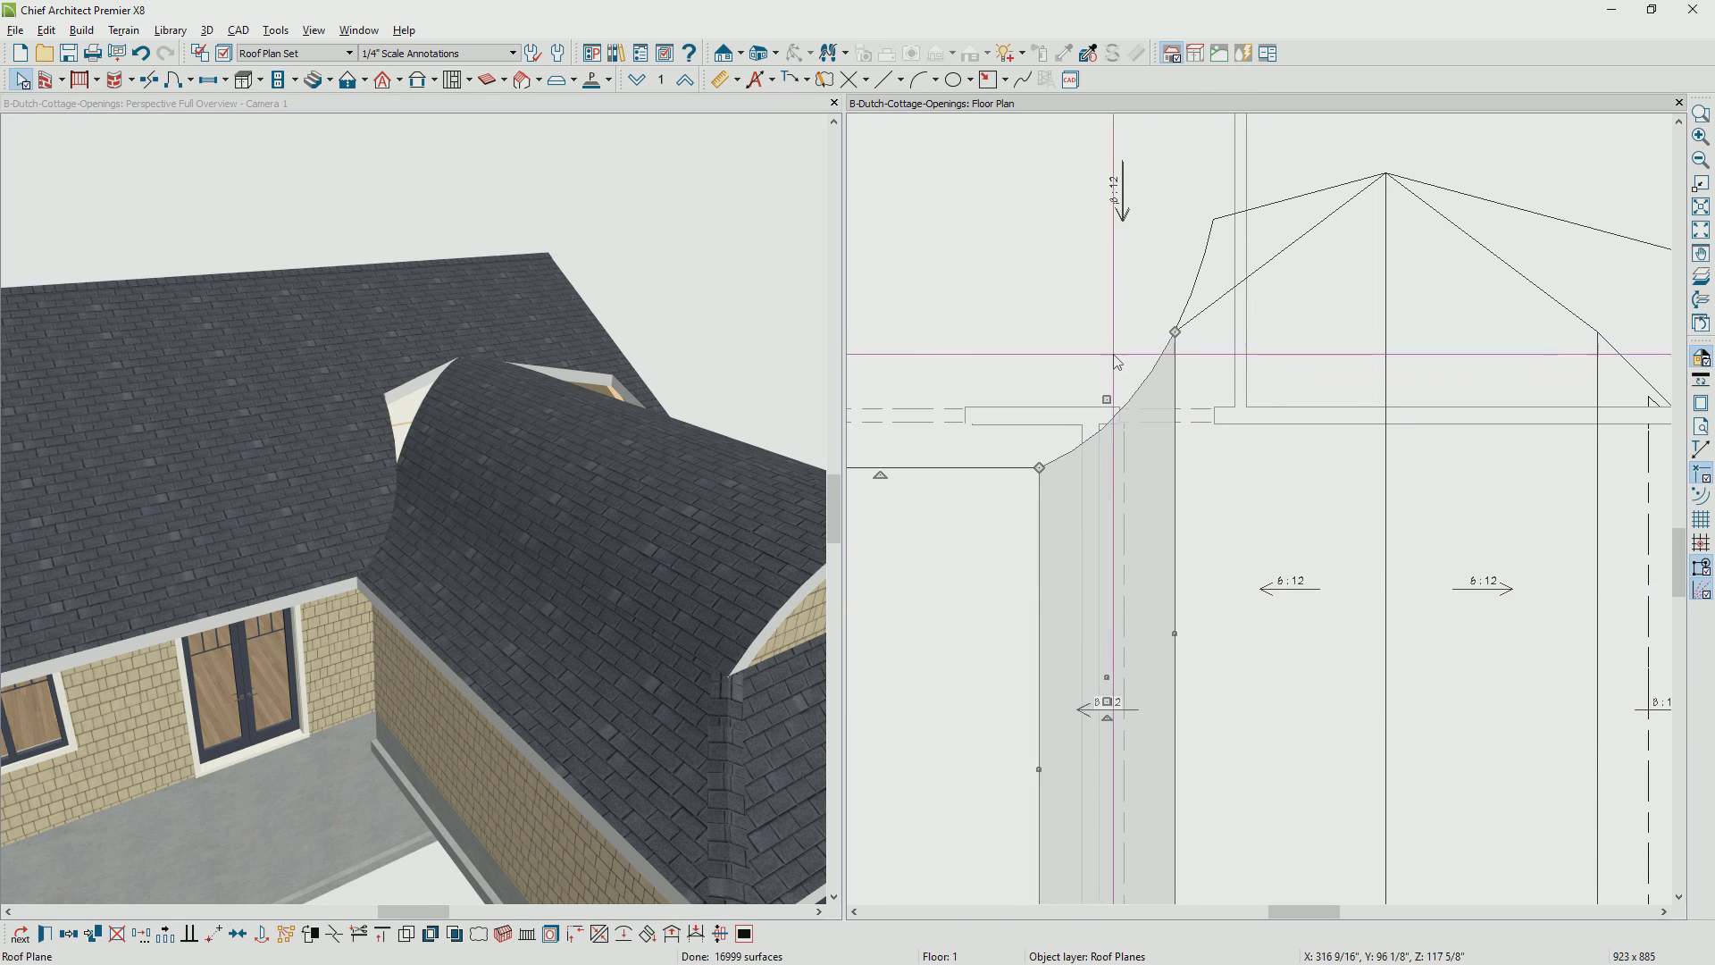
{"action": "left_click", "coordinate": [1307, 236]}
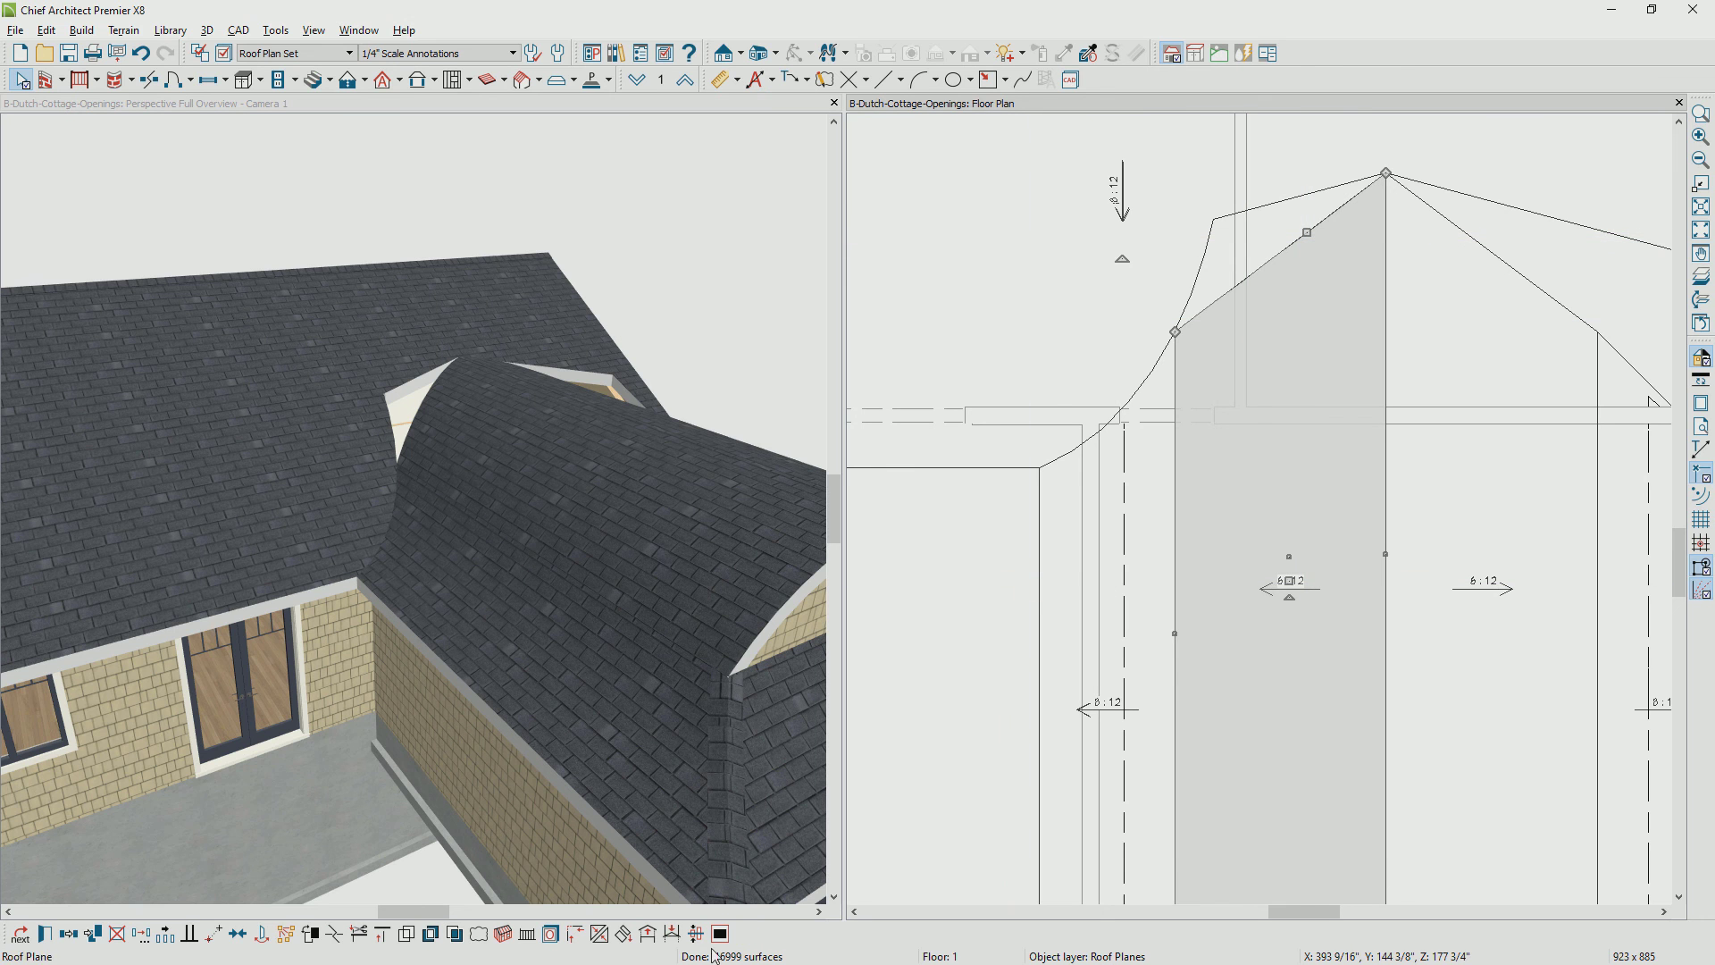
{"action": "left_click", "coordinate": [601, 933]}
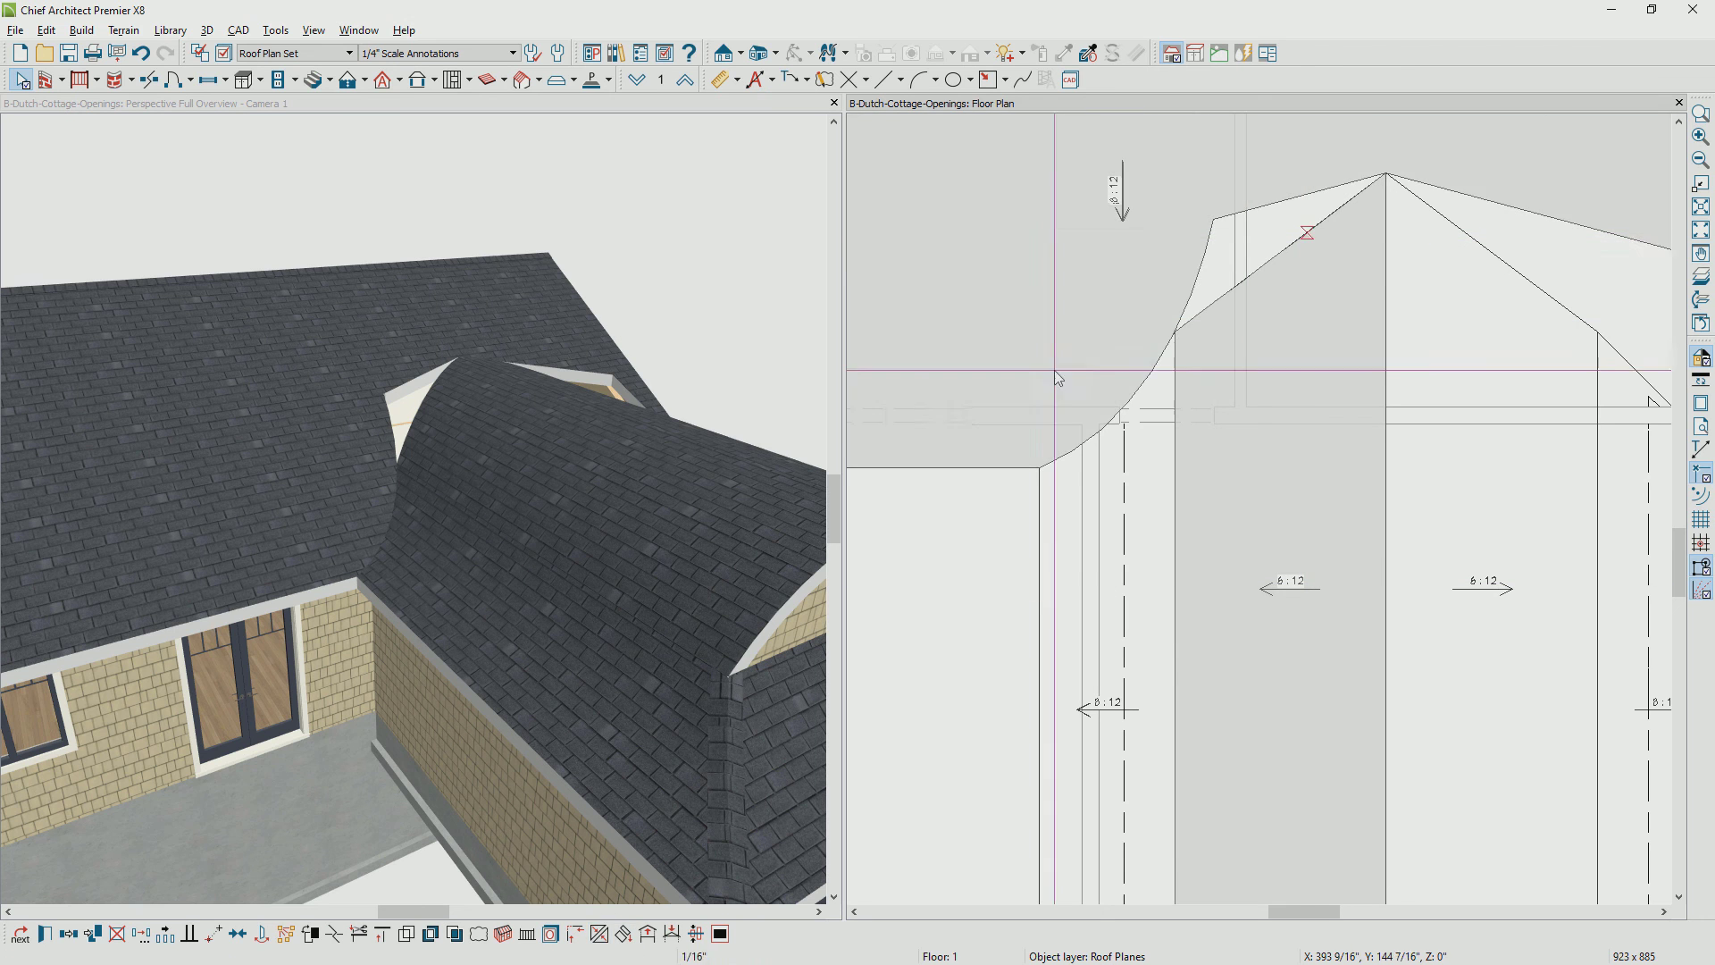
{"action": "left_click", "coordinate": [1294, 201]}
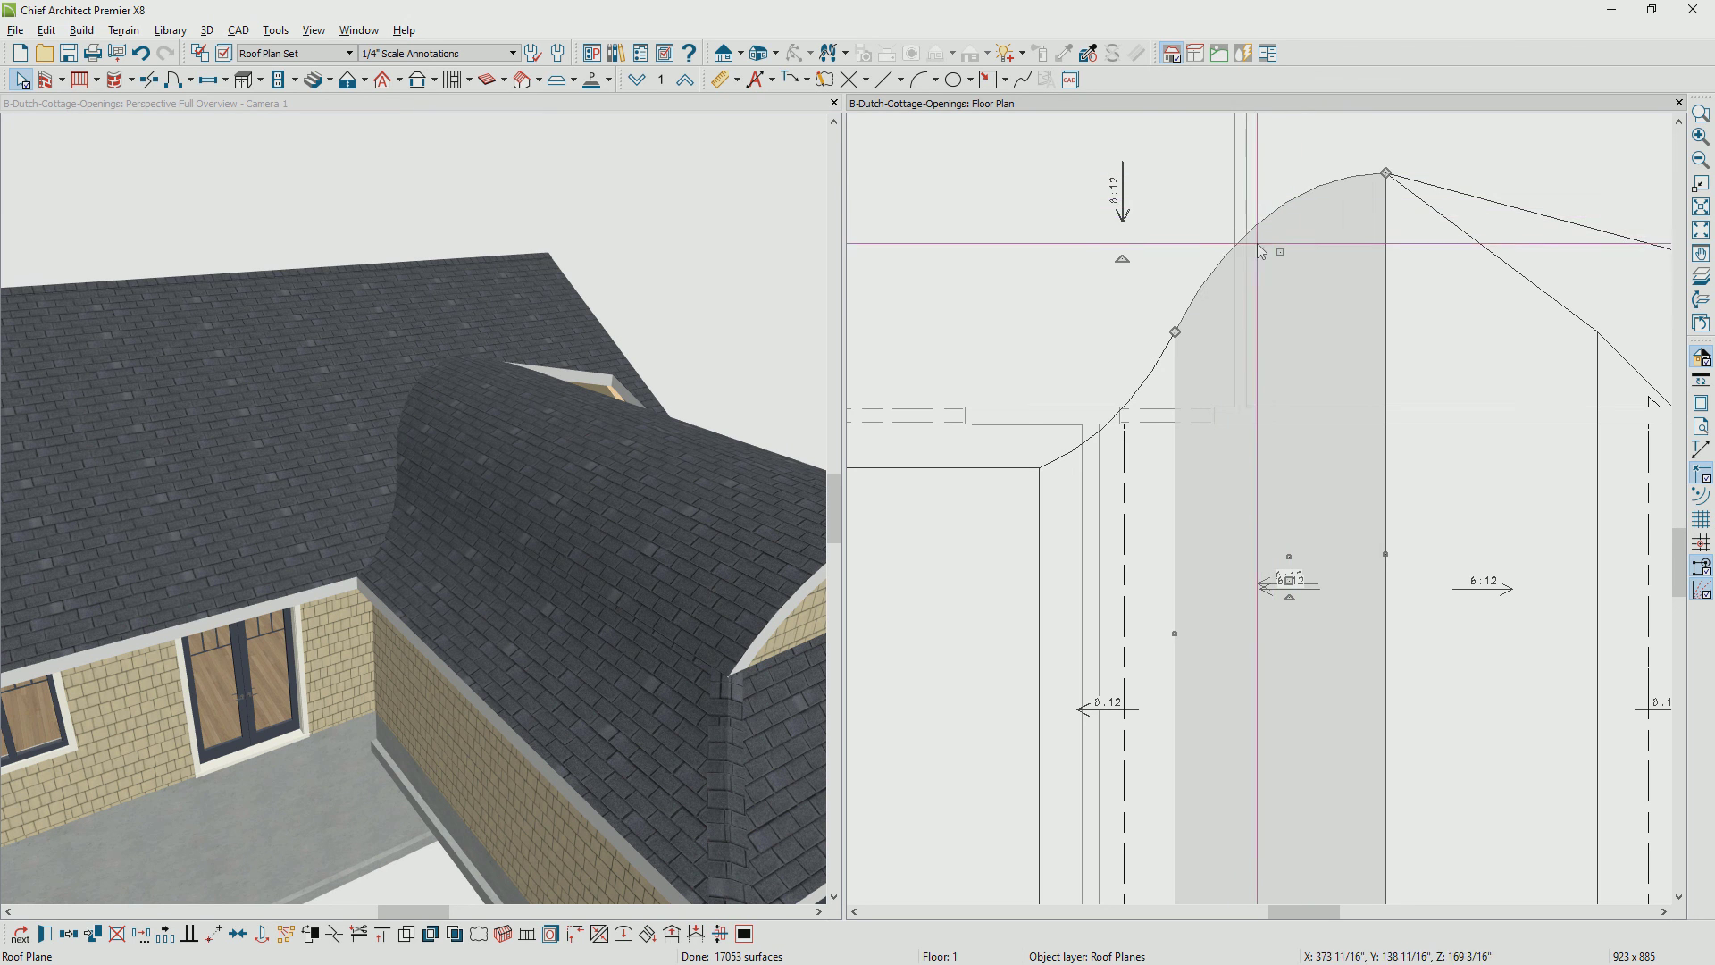
{"action": "scroll", "coordinate": [1326, 400], "scroll_direction": "down", "scroll_amount": 2}
{"action": "middle_click_drag", "start_coordinate": [1315, 407], "coordinate": [1045, 444]}
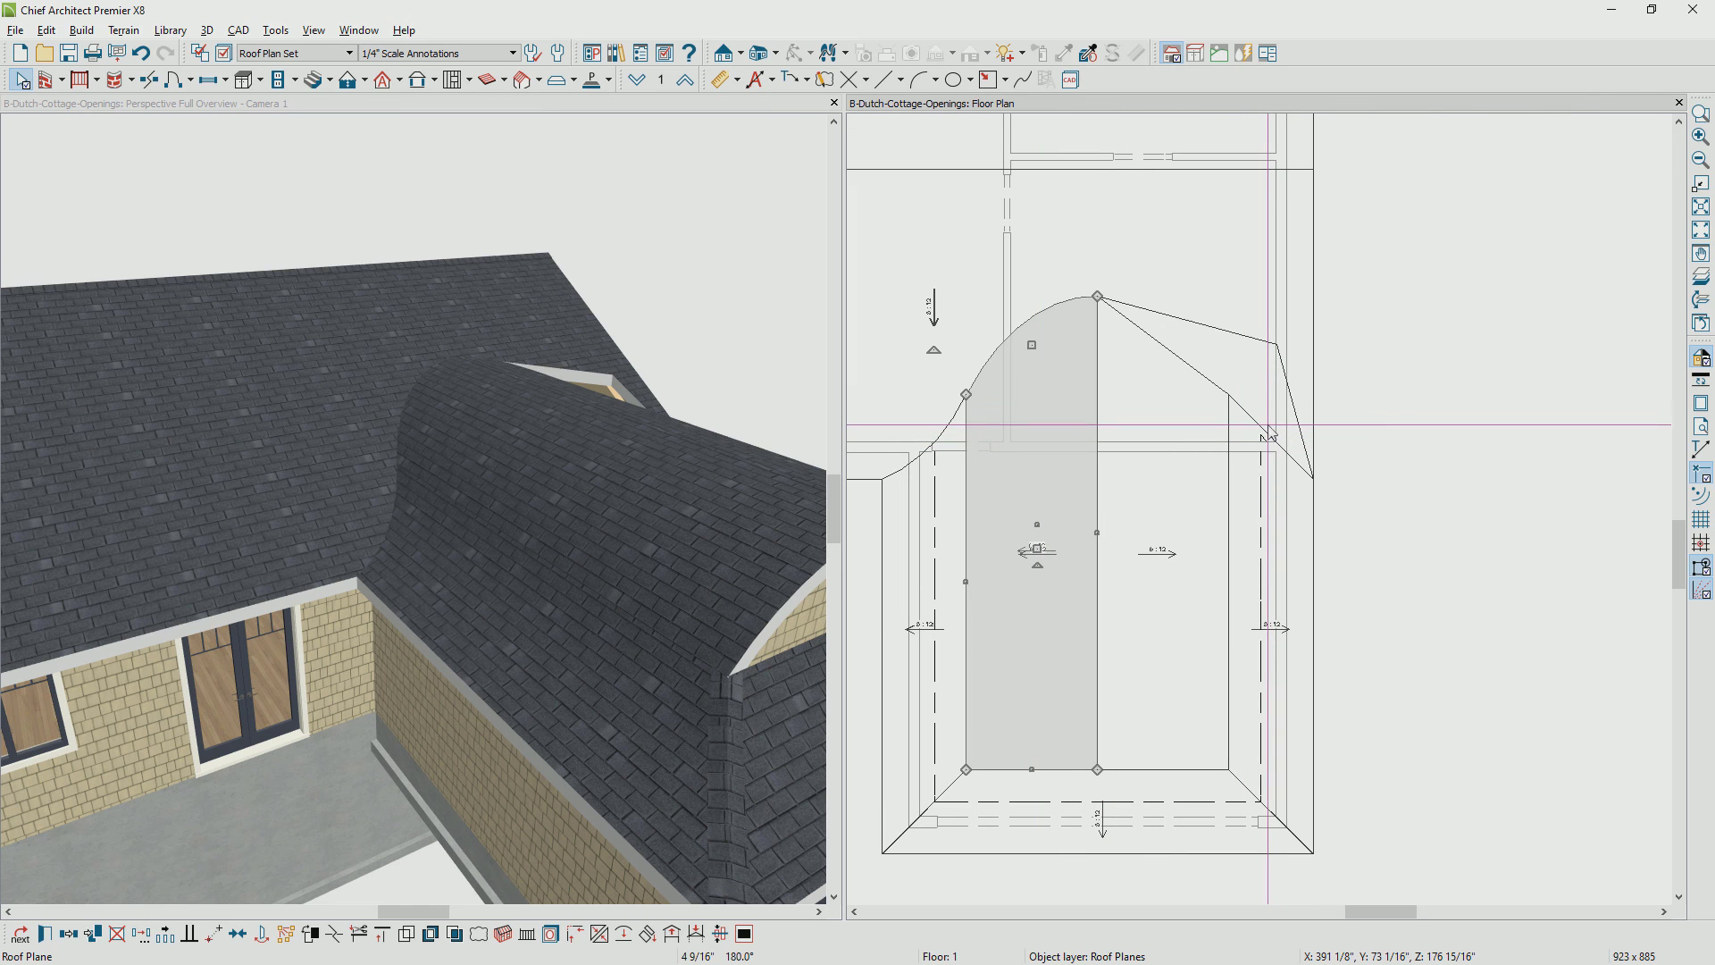
Join the right roof plane and the last straight edge onto the curved roof
{"action": "key", "text": "Escape"}
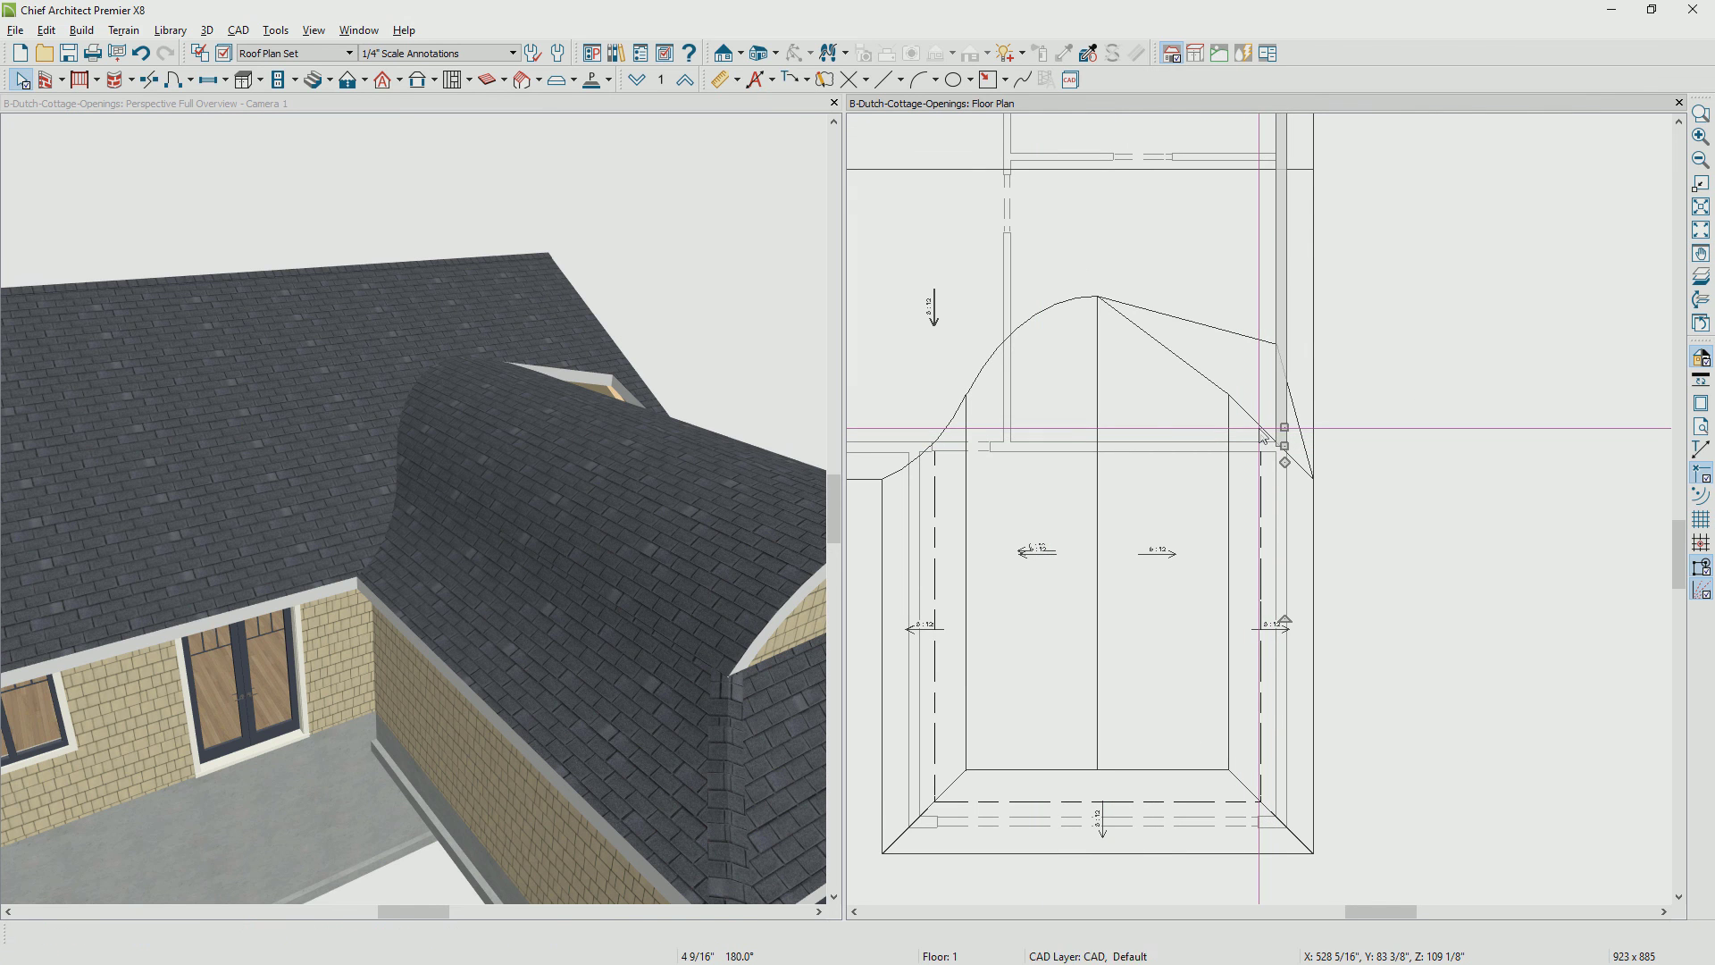
{"action": "left_click", "coordinate": [1261, 432]}
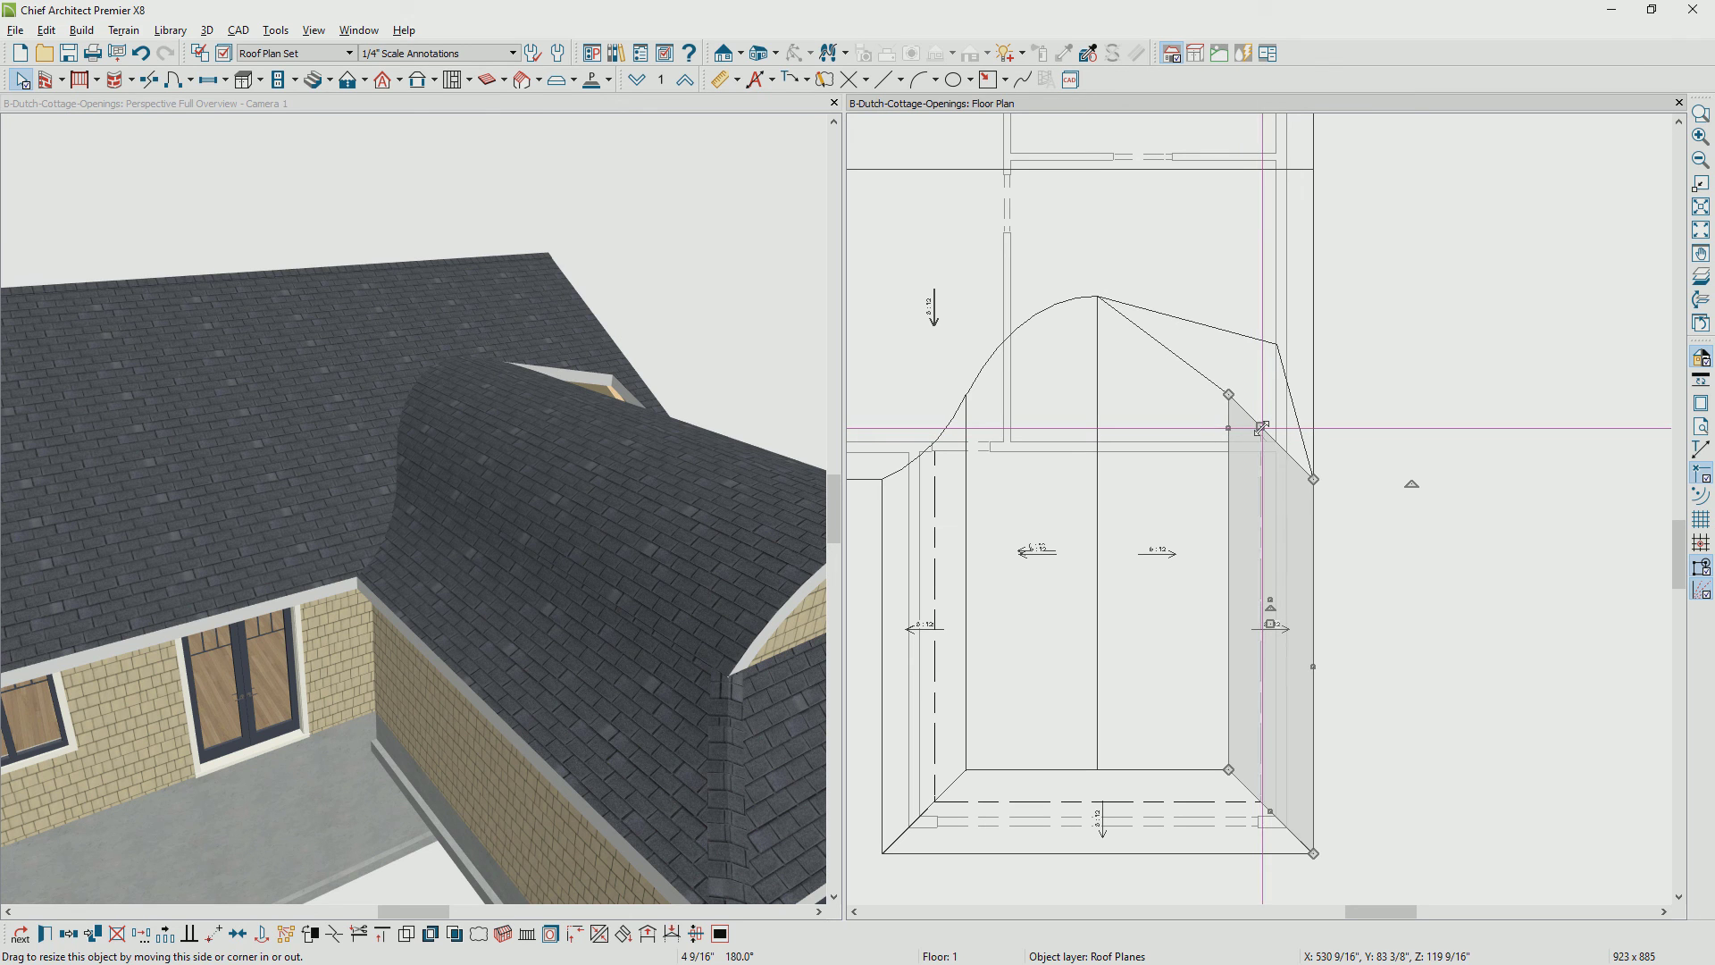
{"action": "left_click", "coordinate": [572, 936]}
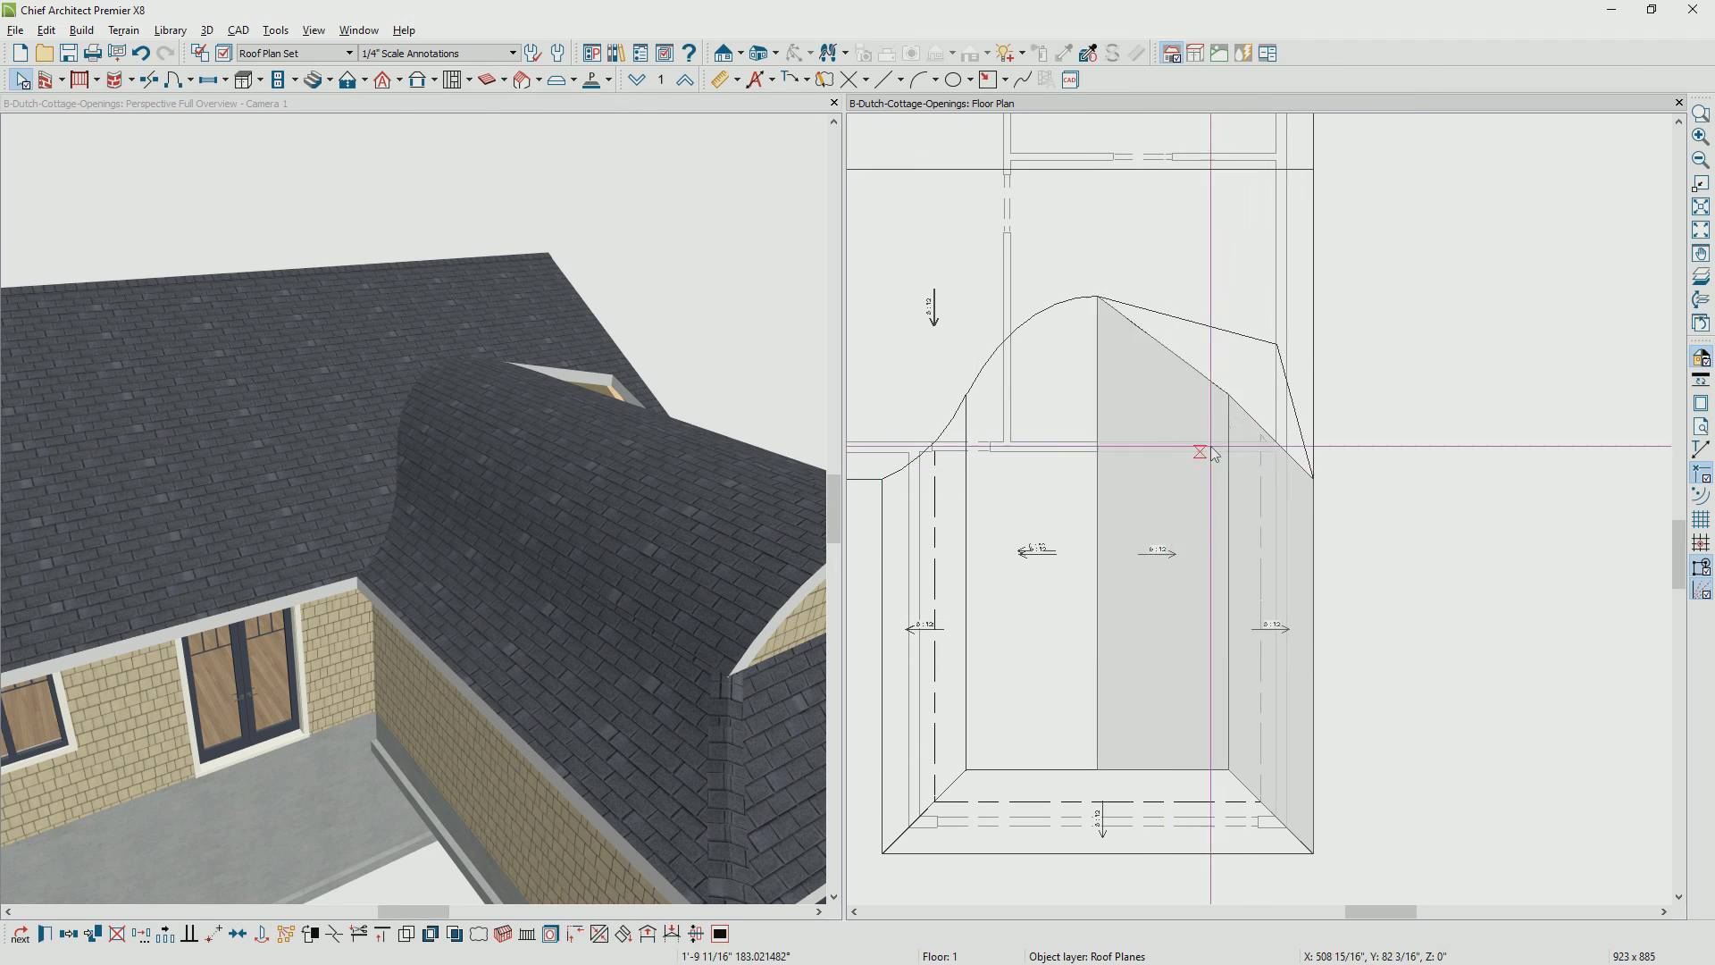
{"action": "left_click", "coordinate": [1295, 414]}
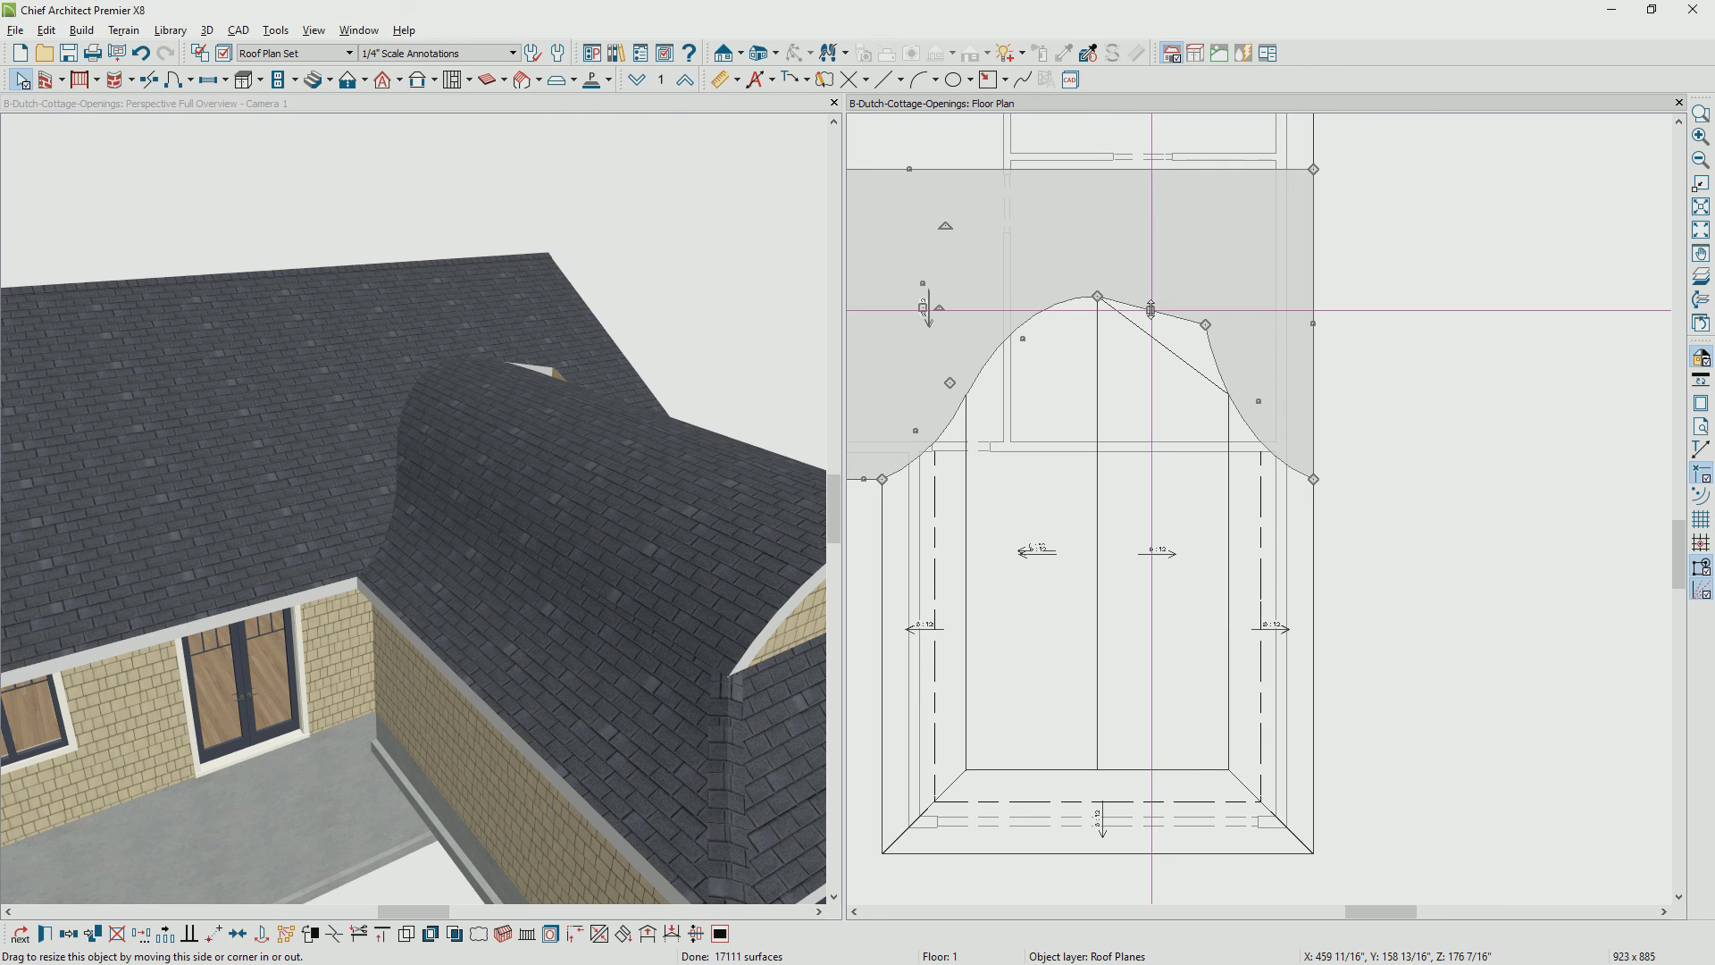
{"action": "left_click", "coordinate": [599, 934]}
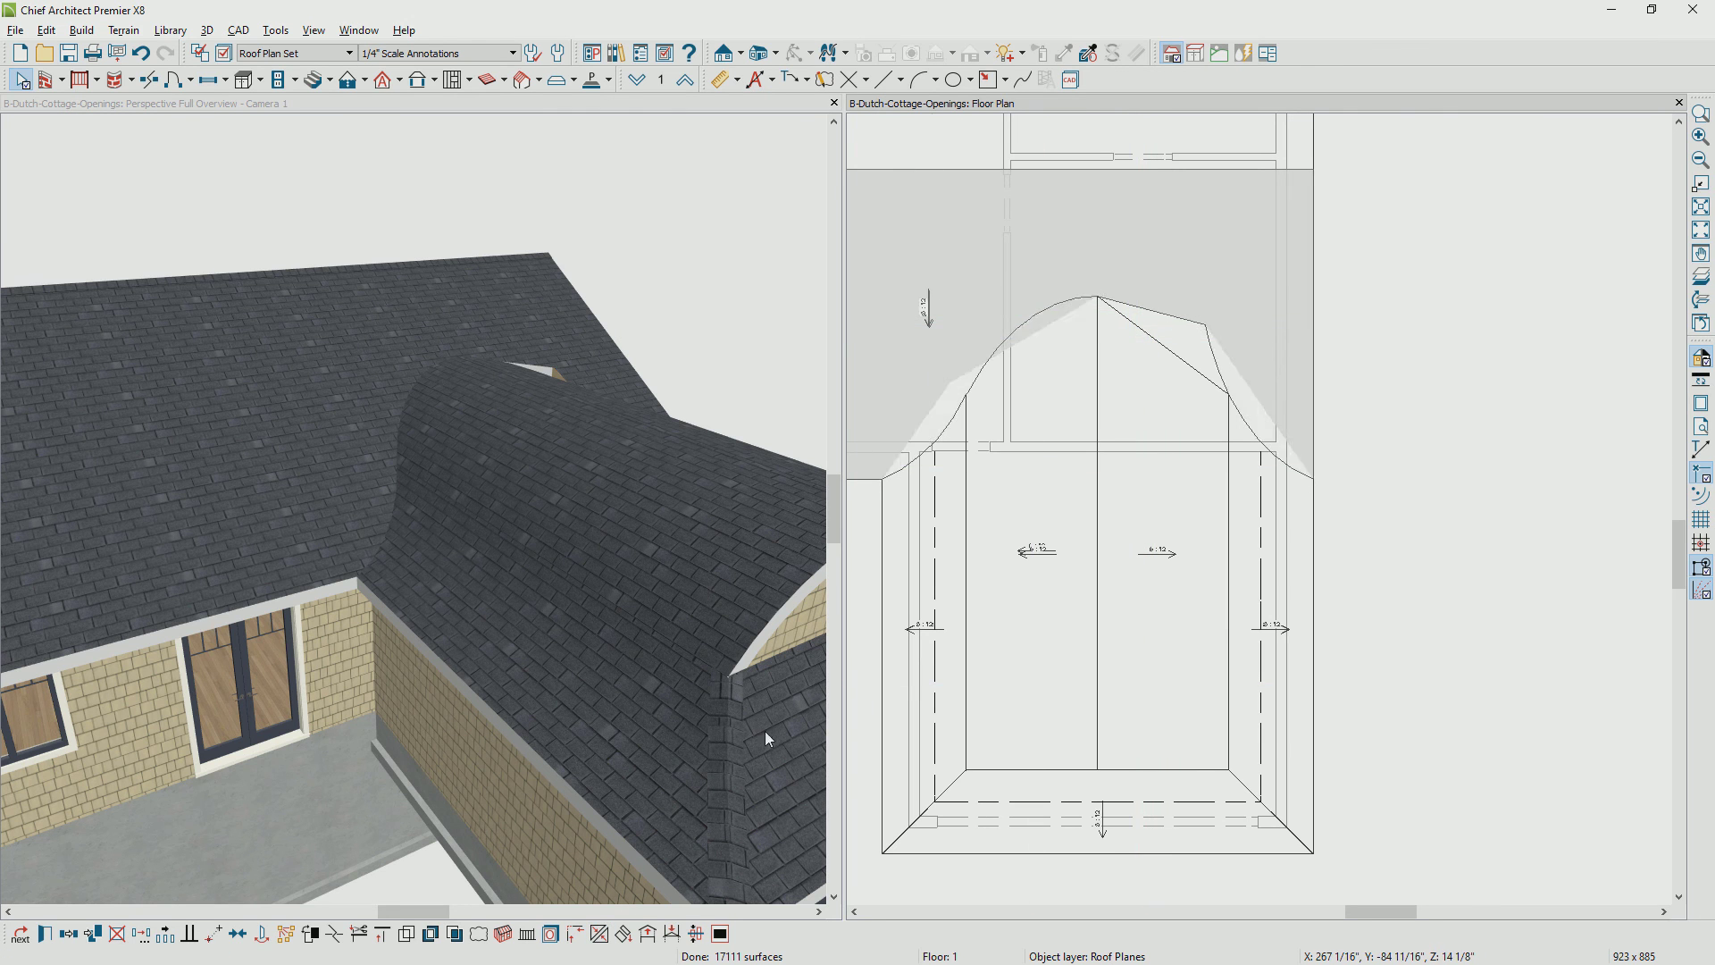
{"action": "left_click", "coordinate": [1163, 349]}
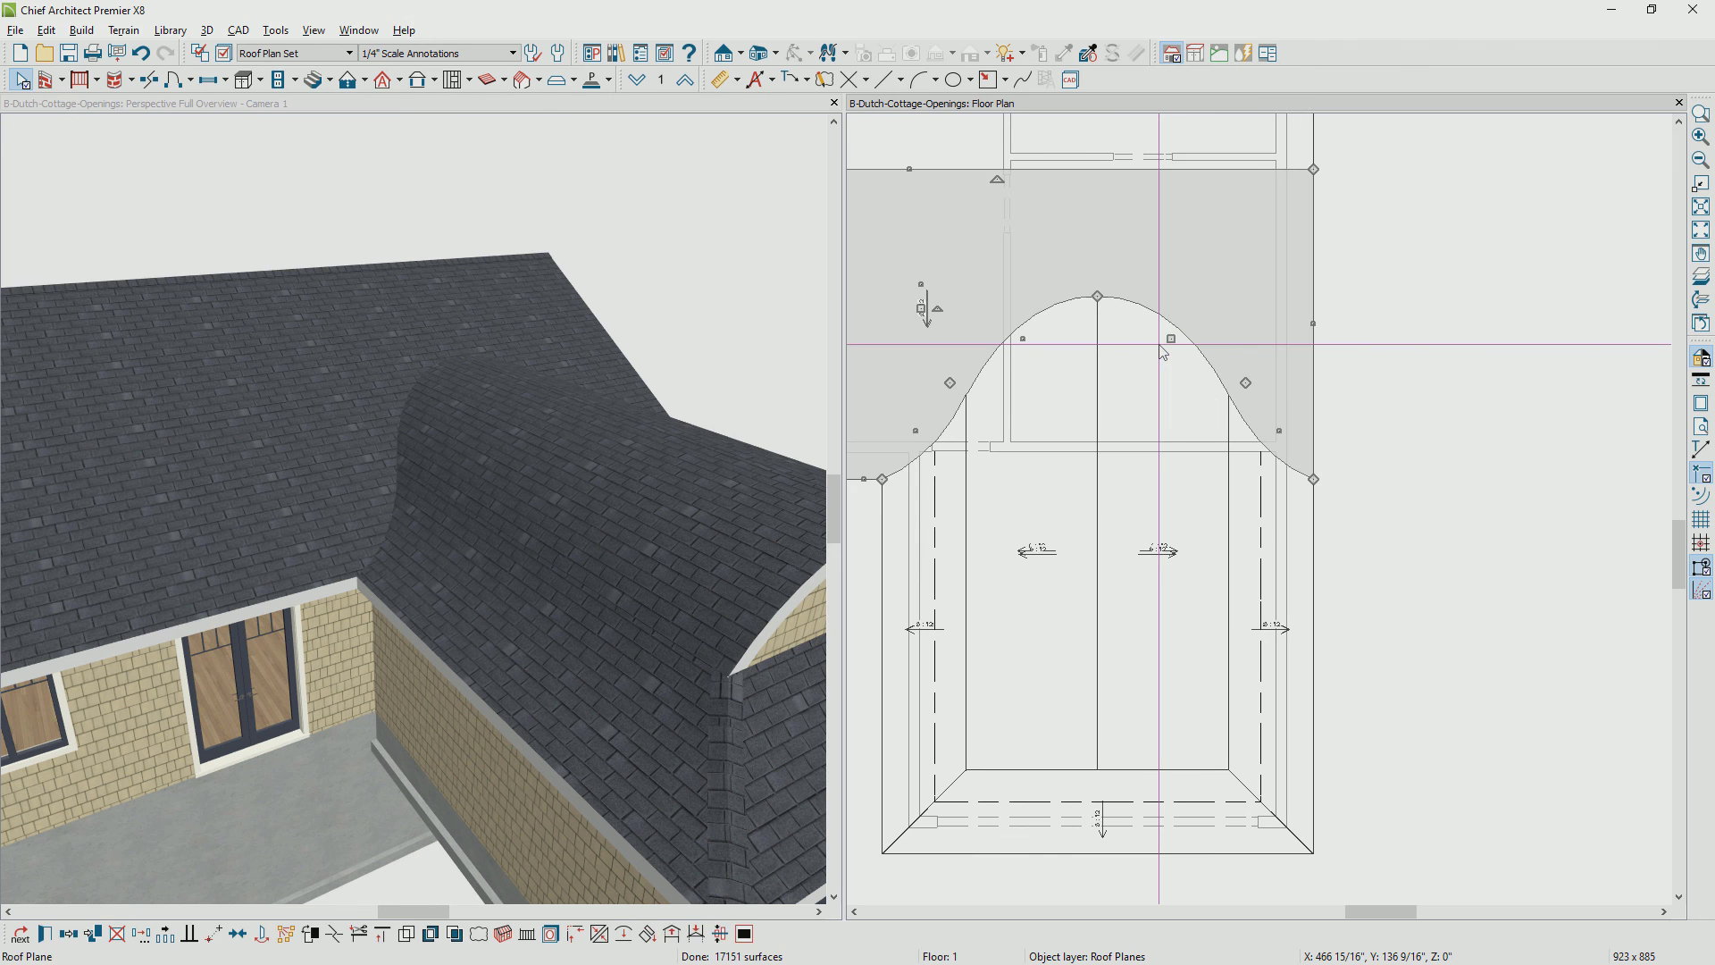
{"action": "key", "text": "Escape"}
{"action": "middle_click_drag", "start_coordinate": [1163, 352], "coordinate": [1269, 290]}
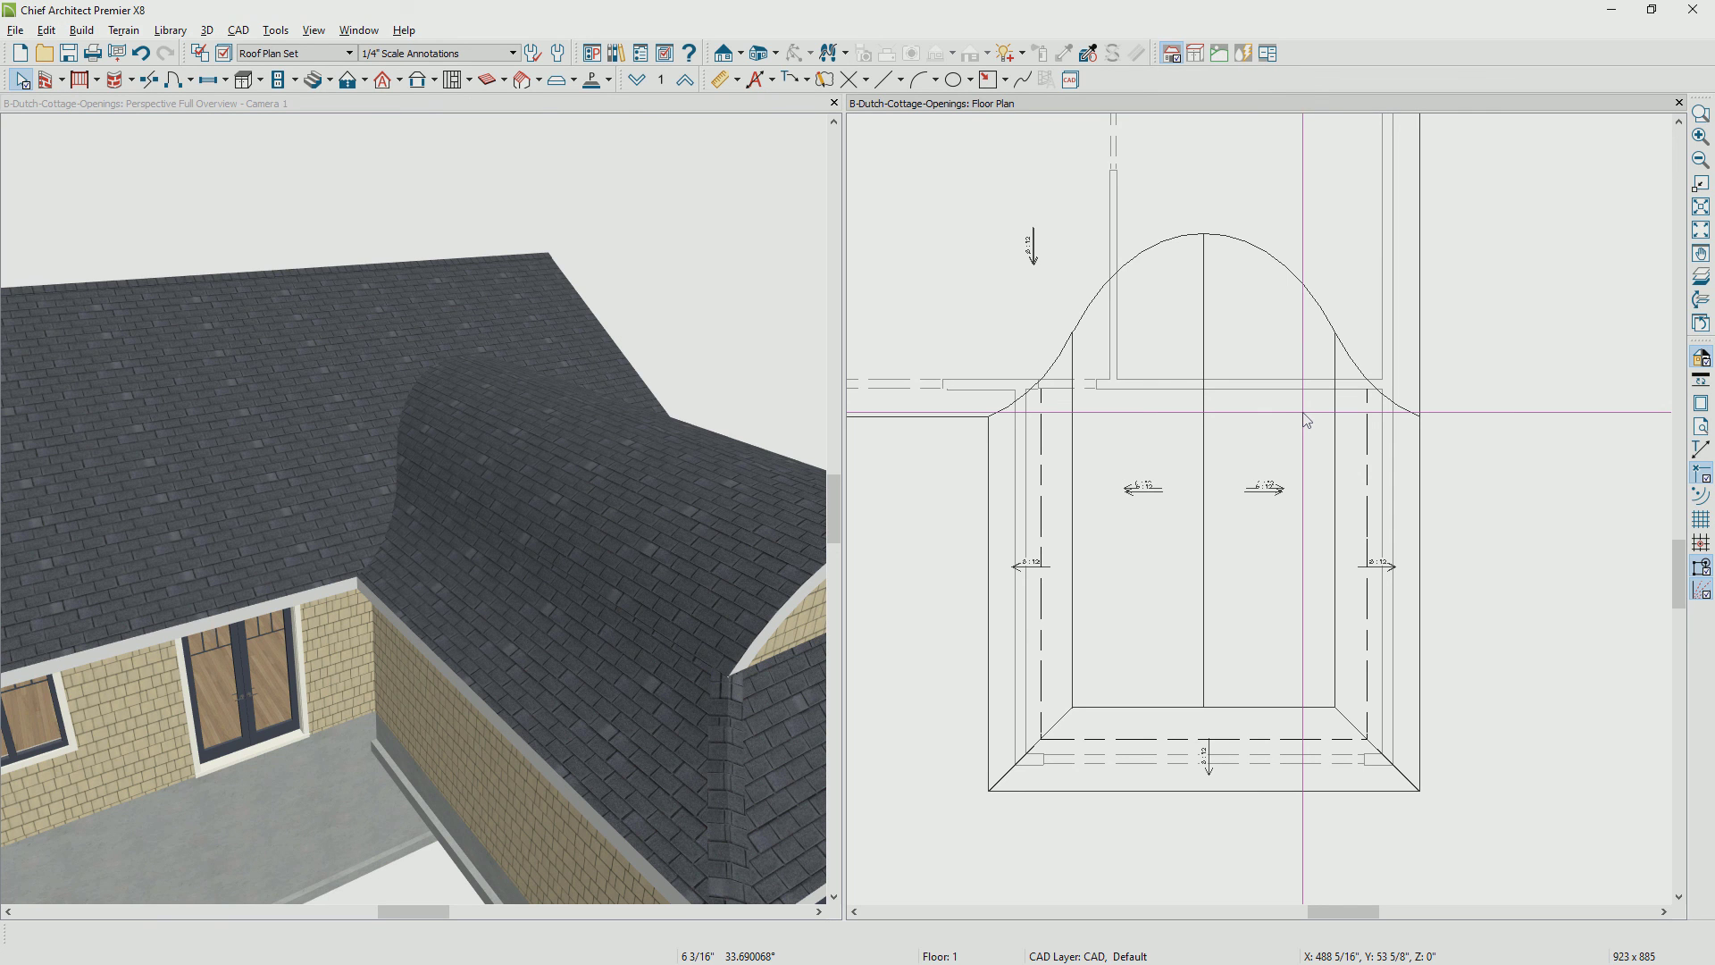
View the curved gable in 3D, then zoom the plan to the garage front
{"action": "middle_click_drag", "start_coordinate": [650, 685], "coordinate": [467, 617]}
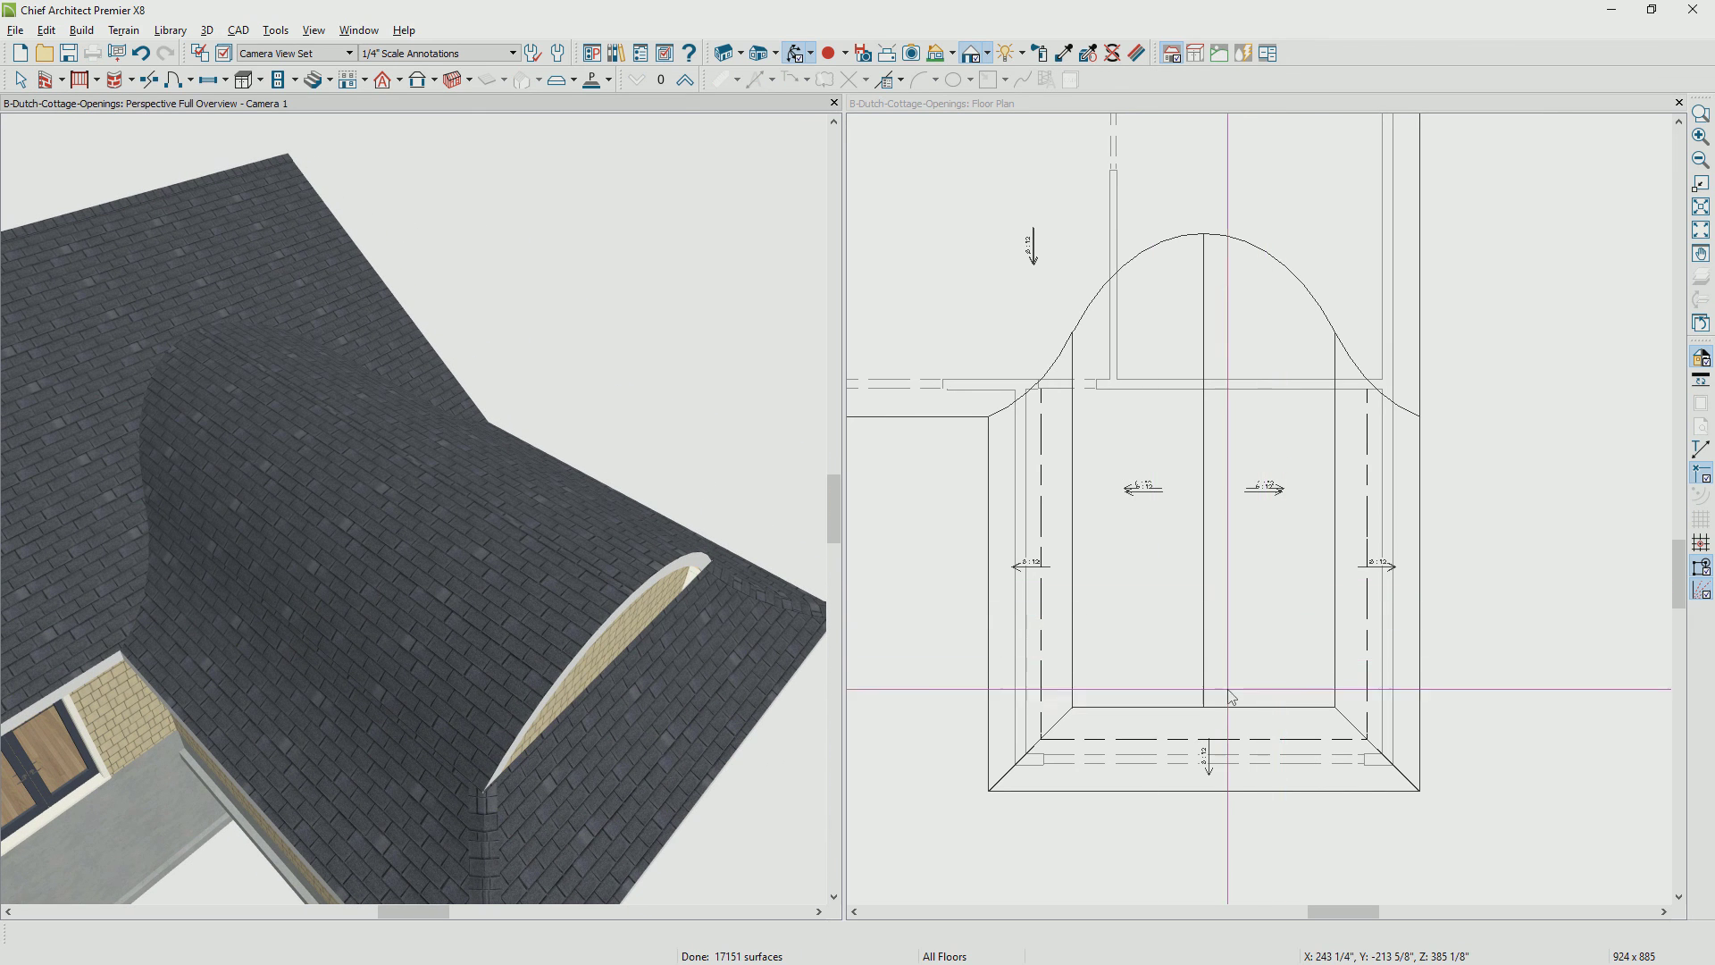
{"action": "left_click", "coordinate": [1480, 661]}
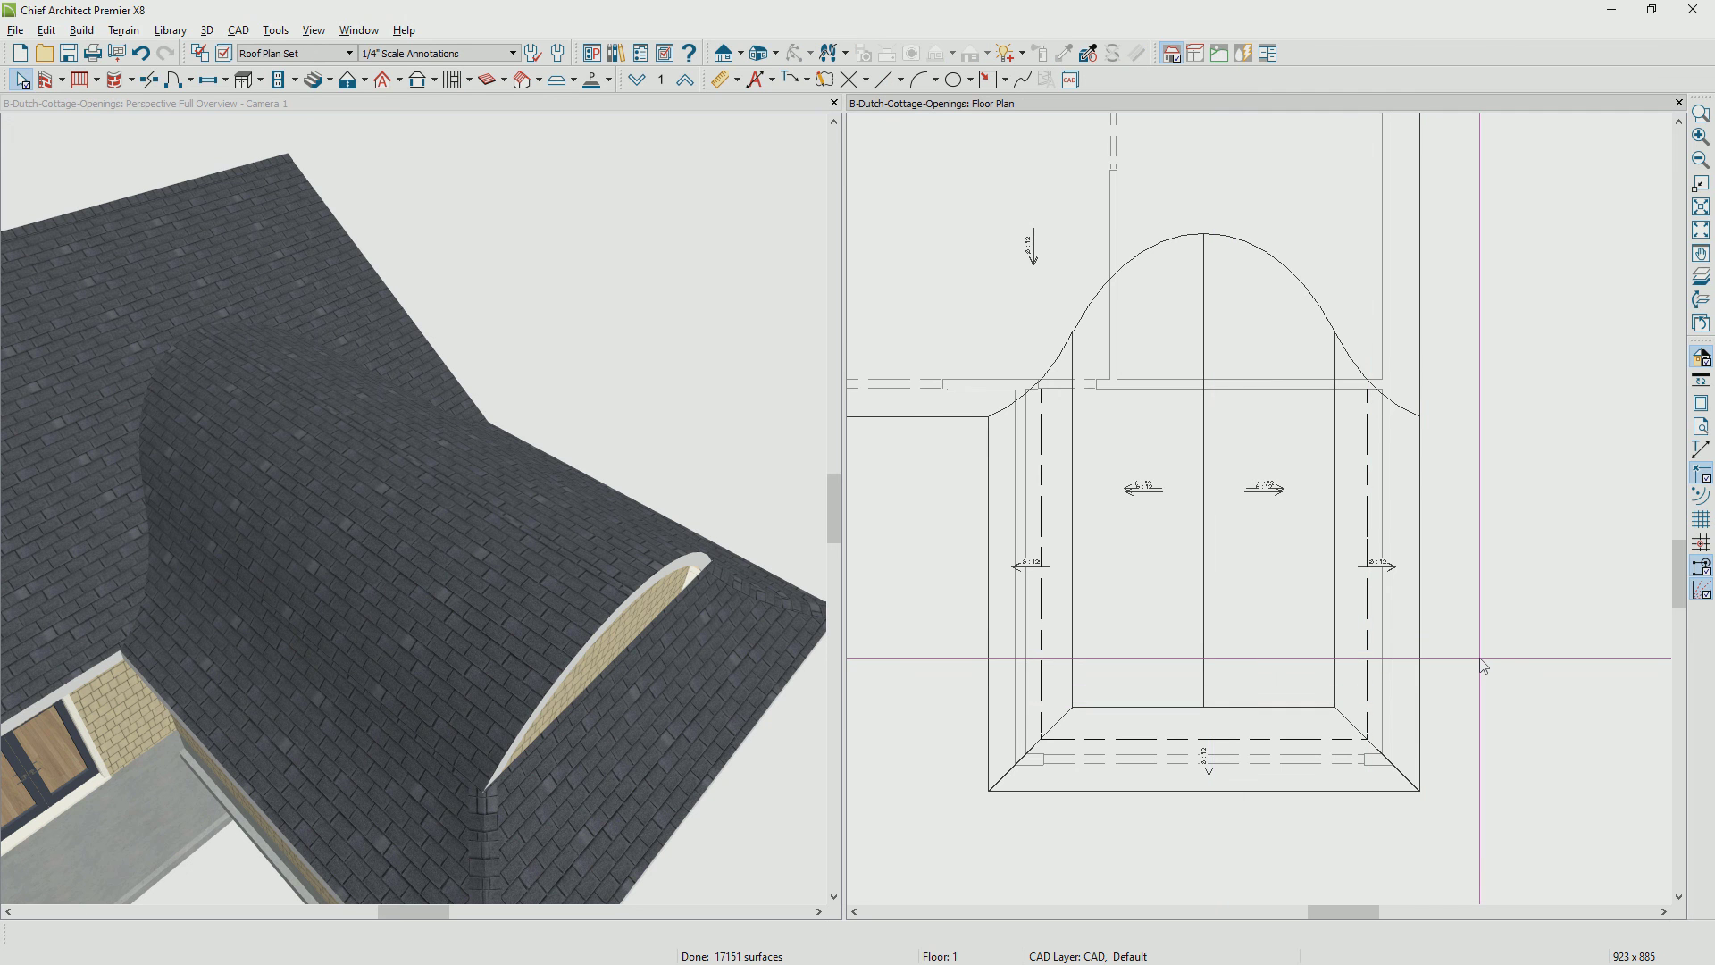
{"action": "scroll", "coordinate": [1483, 665], "scroll_direction": "up", "scroll_amount": 2}
{"action": "middle_click_drag", "start_coordinate": [1483, 665], "coordinate": [1231, 679]}
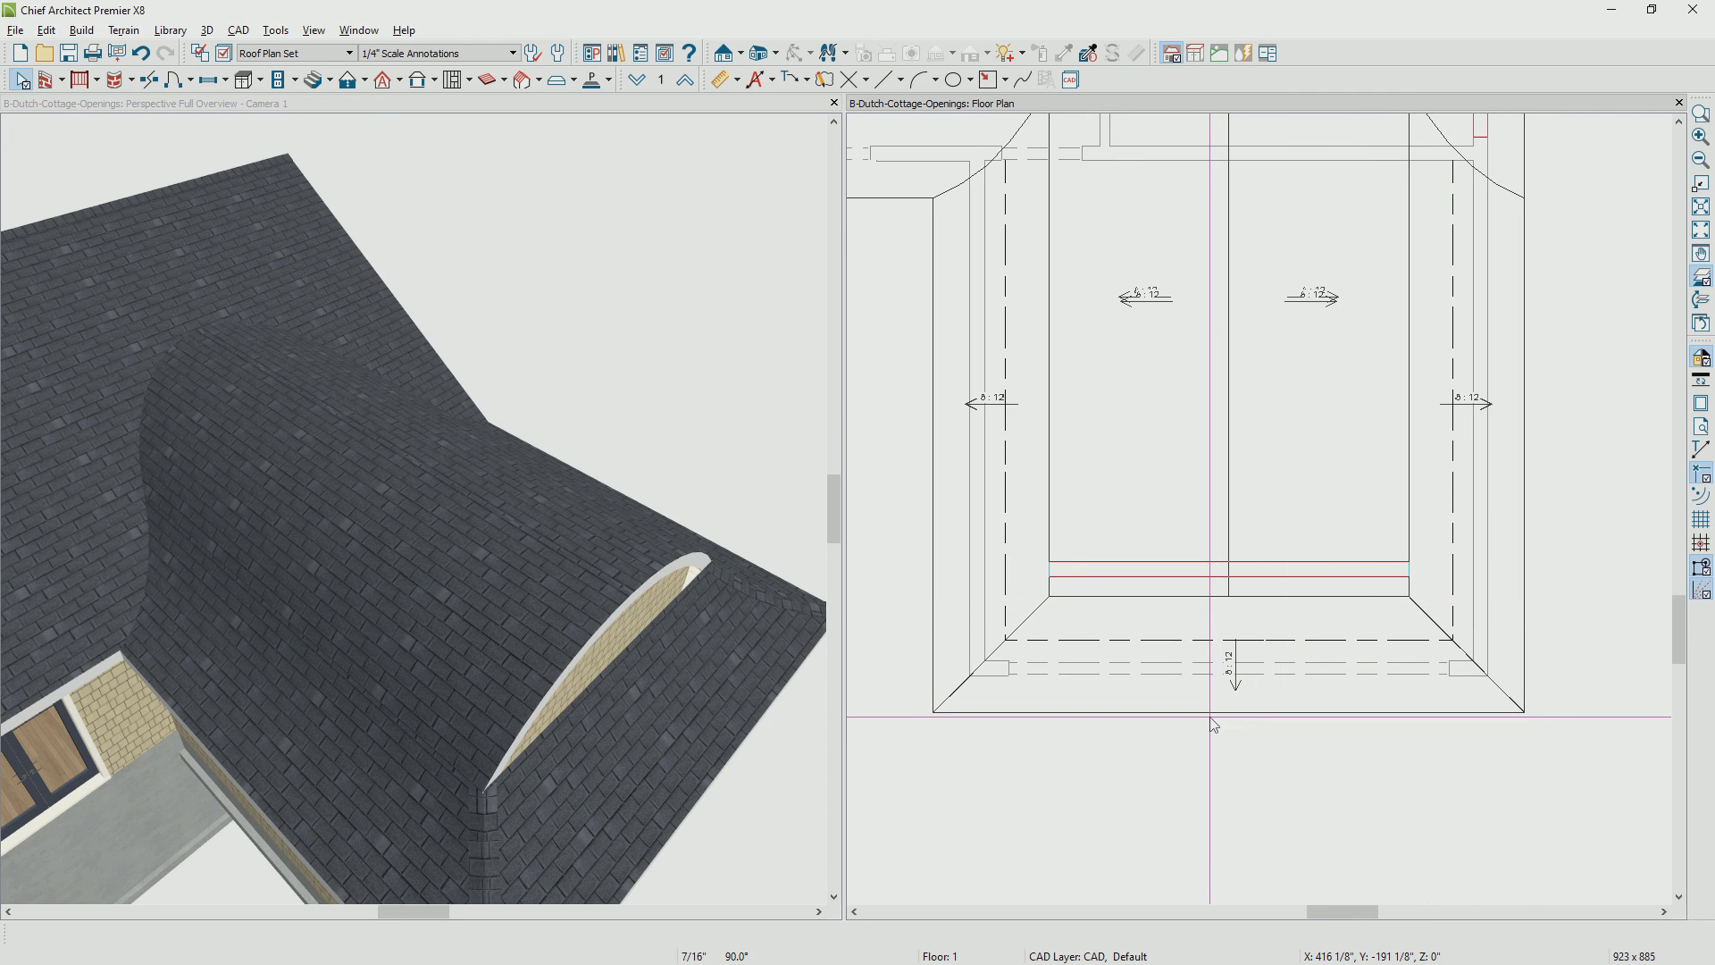
{"action": "scroll", "coordinate": [1213, 725], "scroll_direction": "up", "scroll_amount": 1}
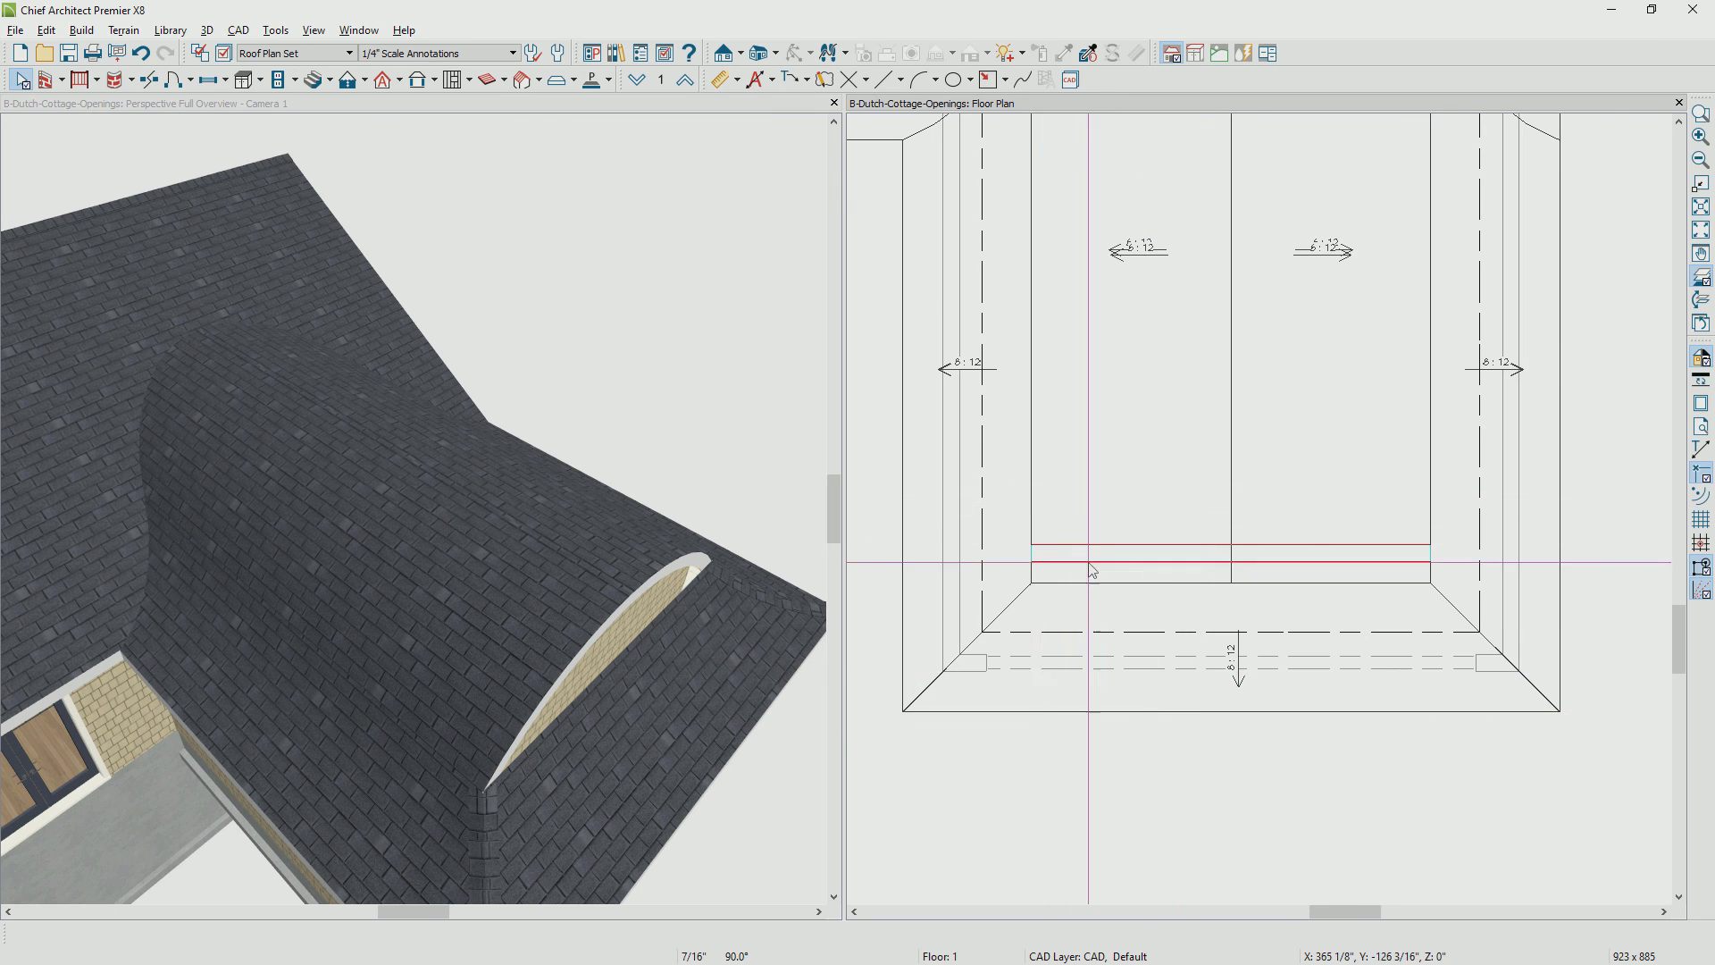
{"action": "scroll", "coordinate": [1089, 576], "scroll_direction": "up", "scroll_amount": 1}
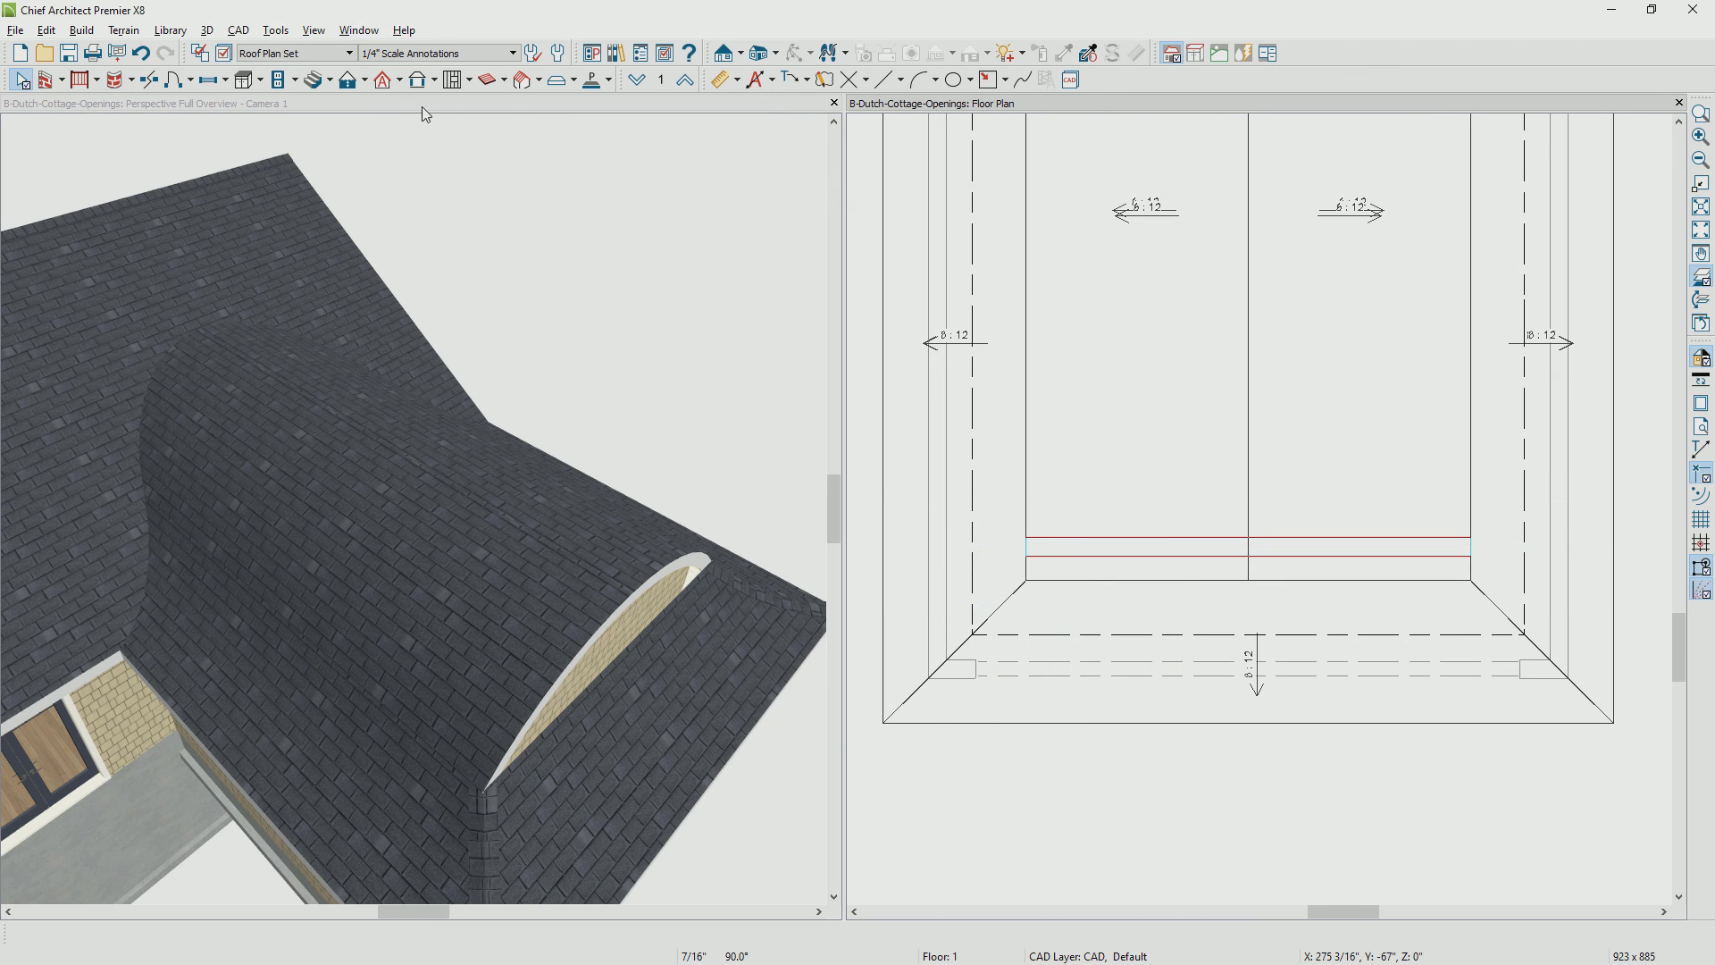
{"action": "left_click", "coordinate": [400, 80]}
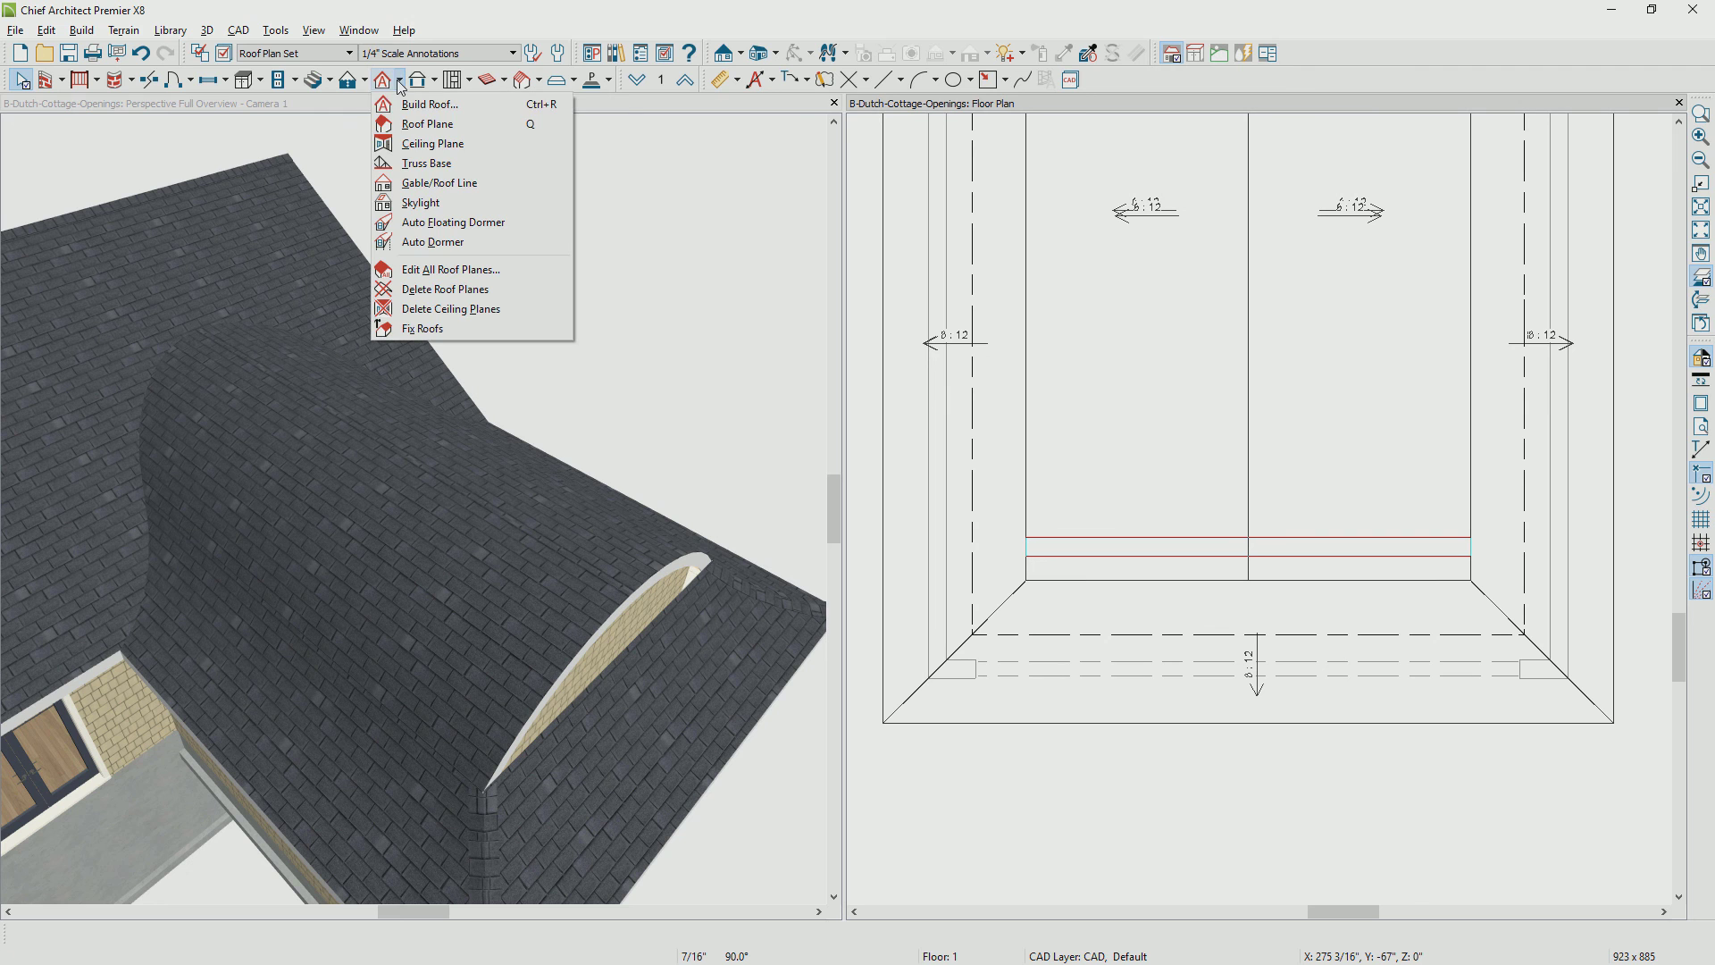
Draw a narrow 8:12 roof plane along the garage front, covering the gap below the gable
{"action": "left_click", "coordinate": [427, 124]}
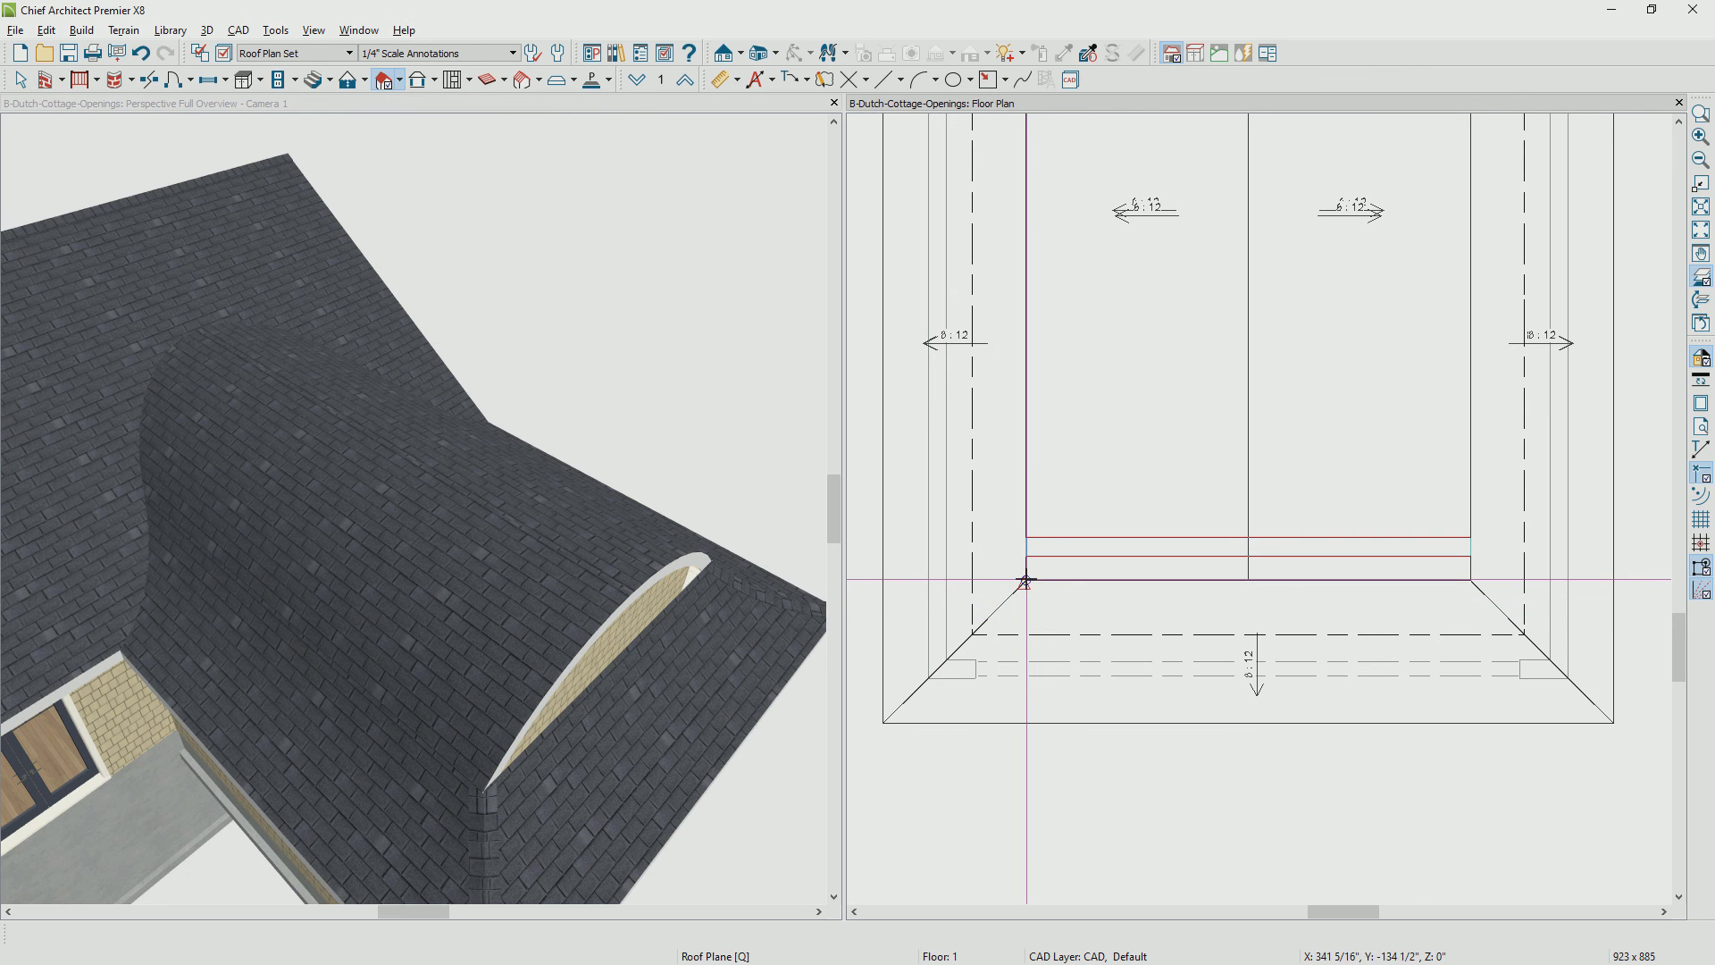
{"action": "left_click_drag", "start_coordinate": [1027, 581], "coordinate": [1466, 580]}
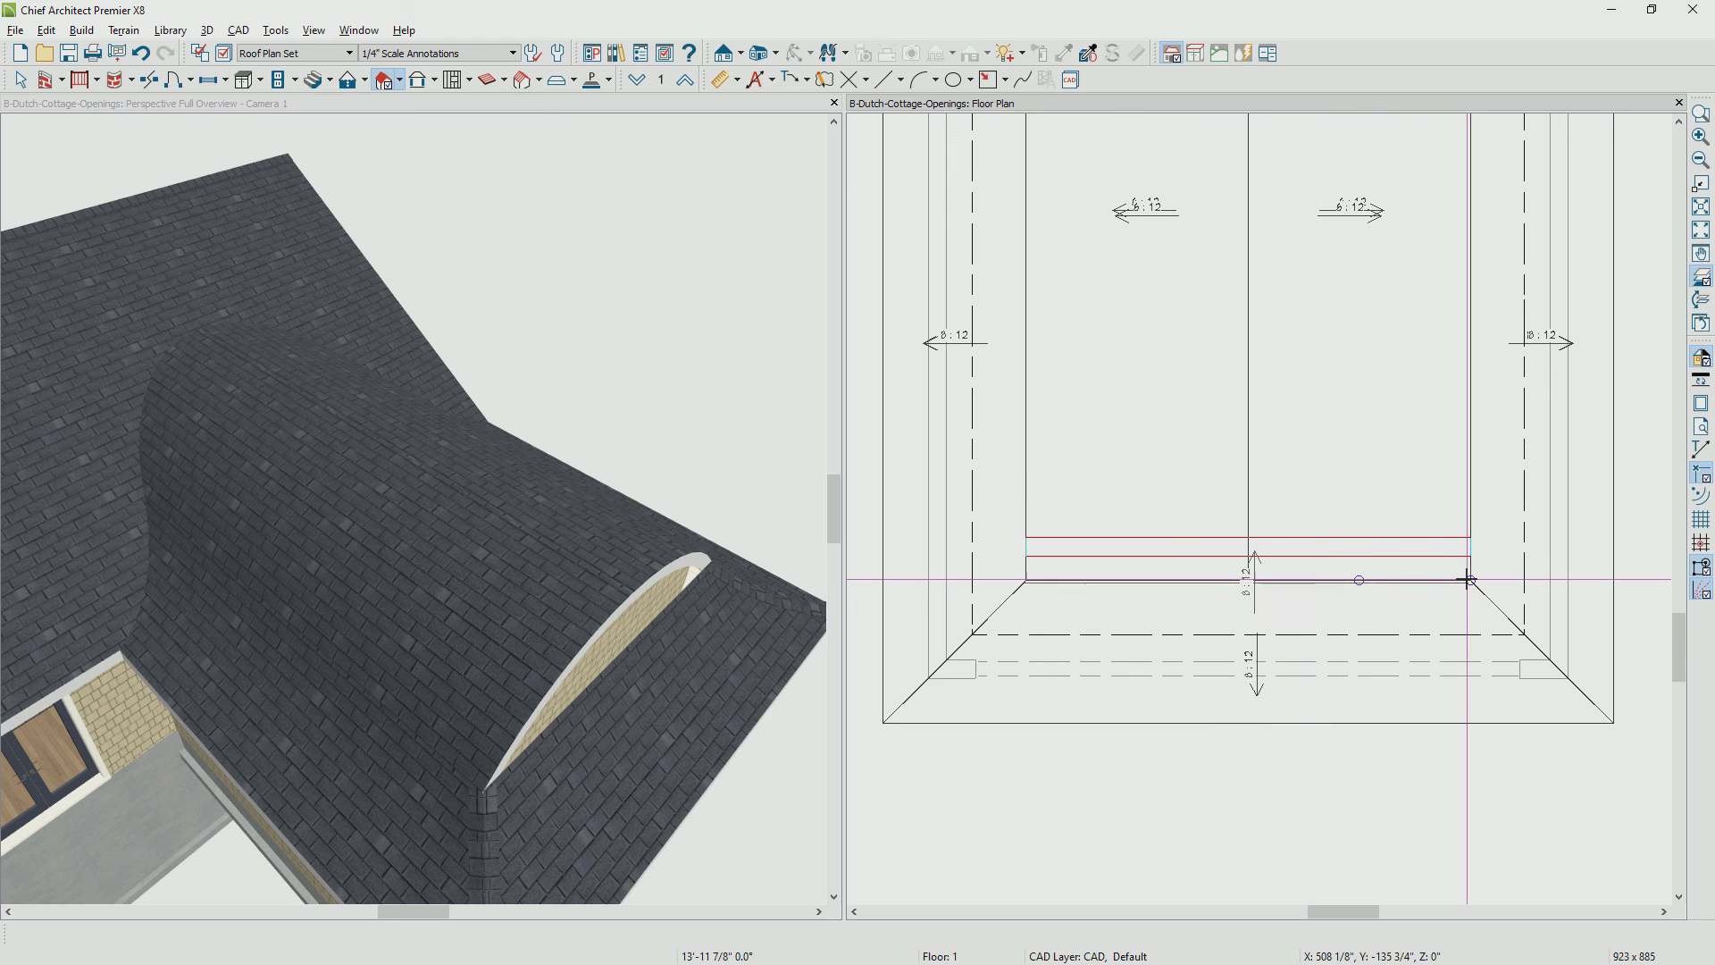
{"action": "left_click_drag", "start_coordinate": [1466, 581], "coordinate": [1468, 580]}
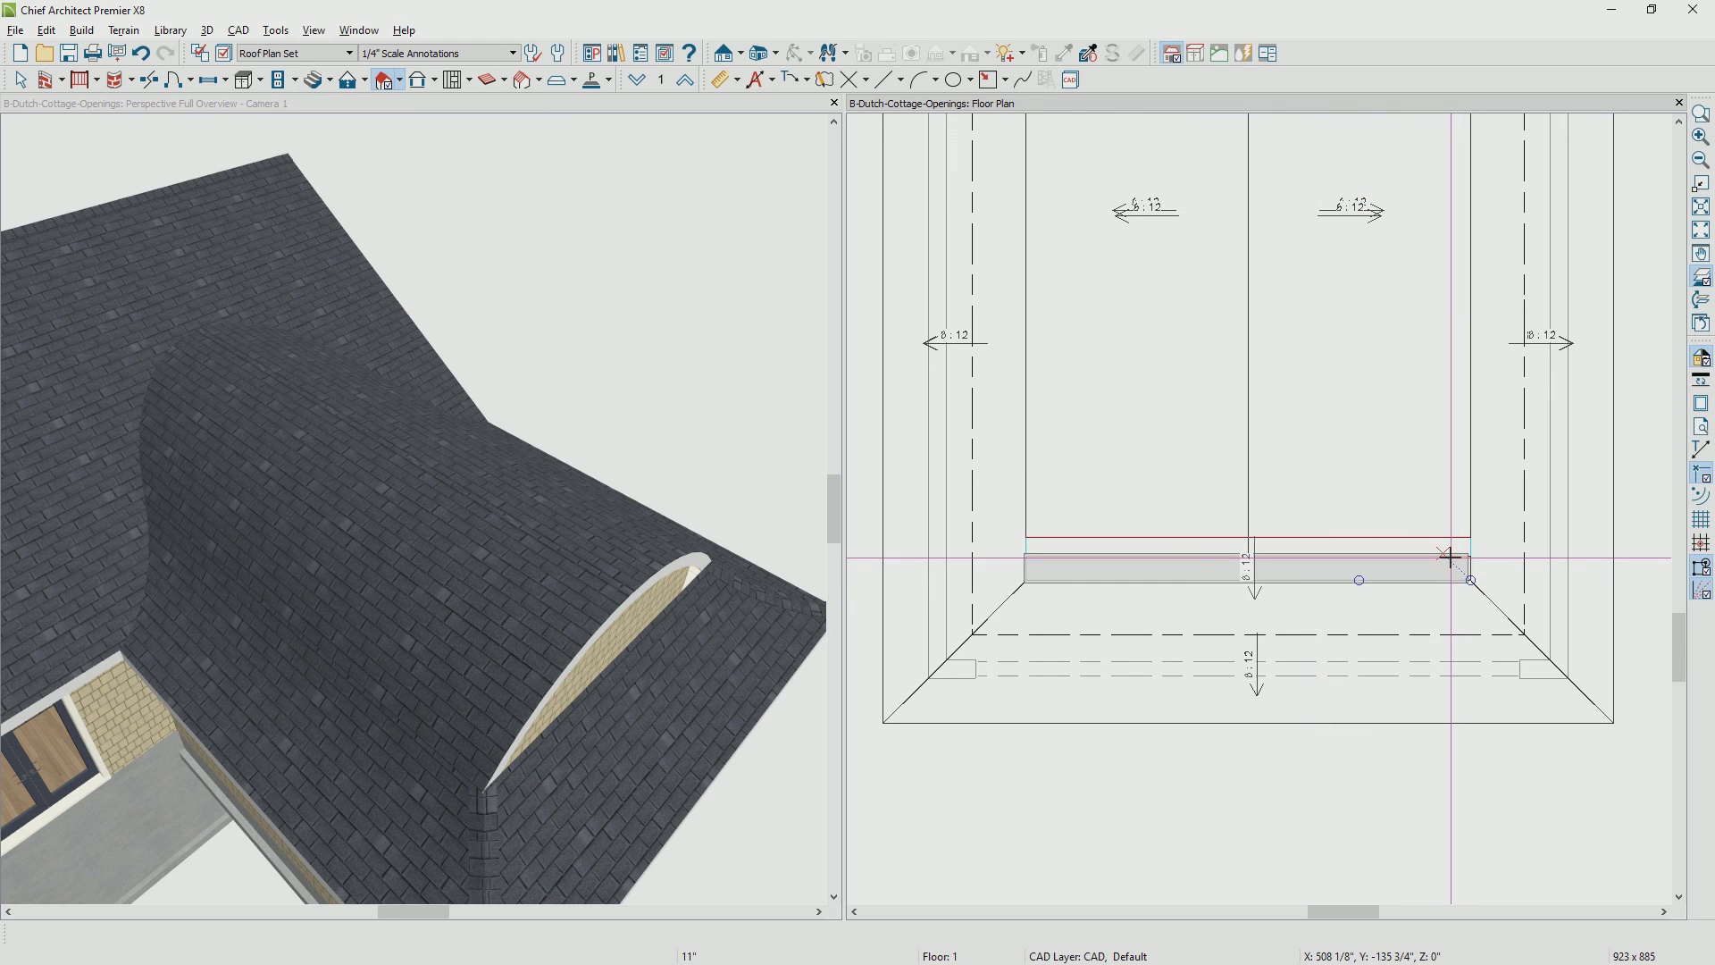
{"action": "left_click", "coordinate": [1450, 557]}
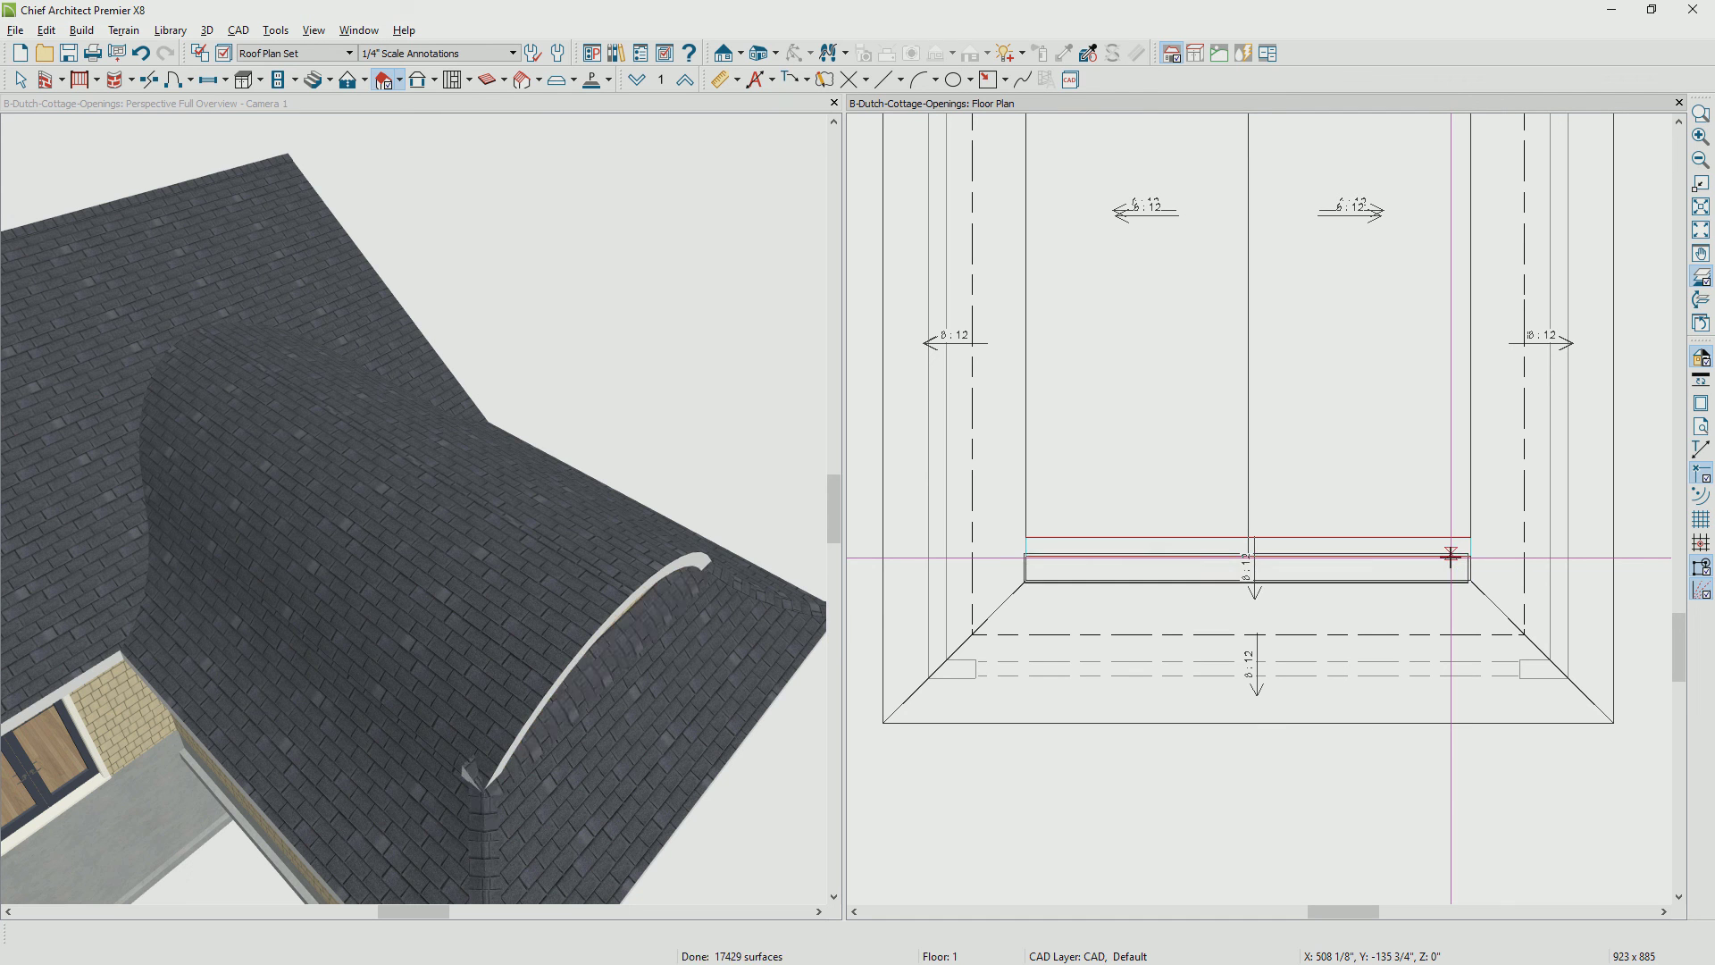
{"action": "scroll", "coordinate": [1088, 592], "scroll_direction": "up", "scroll_amount": 2}
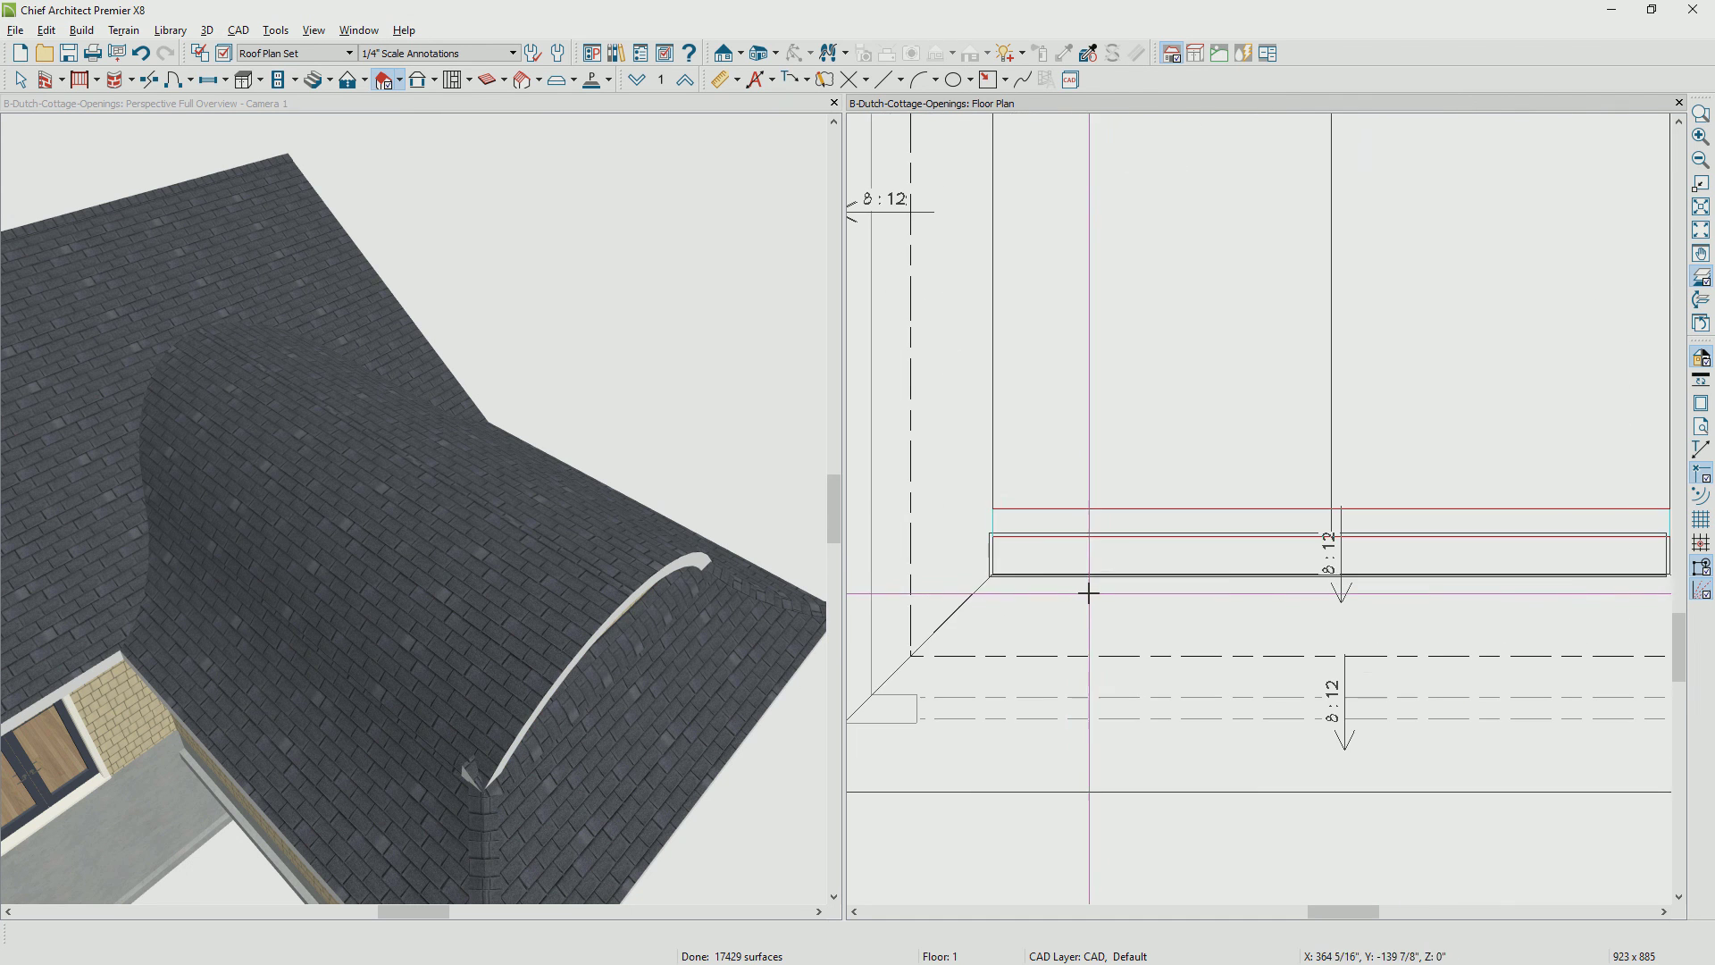
{"action": "left_click", "coordinate": [1016, 571]}
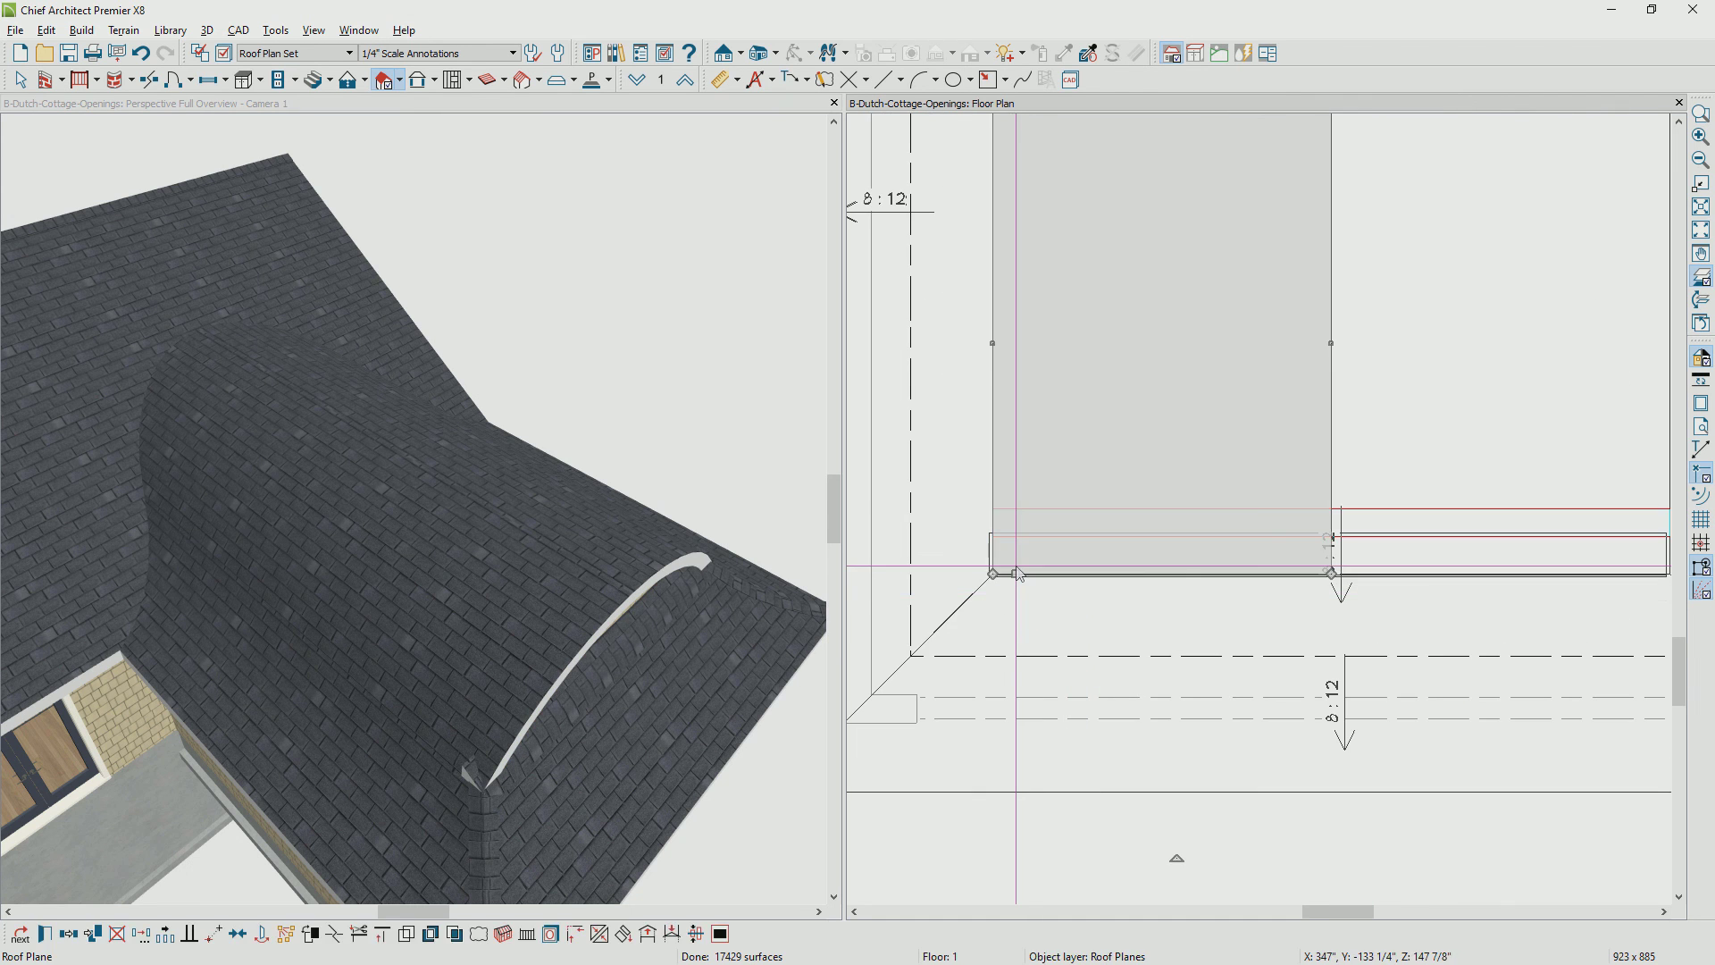
{"action": "left_click", "coordinate": [1063, 591]}
{"action": "key", "text": "Escape"}
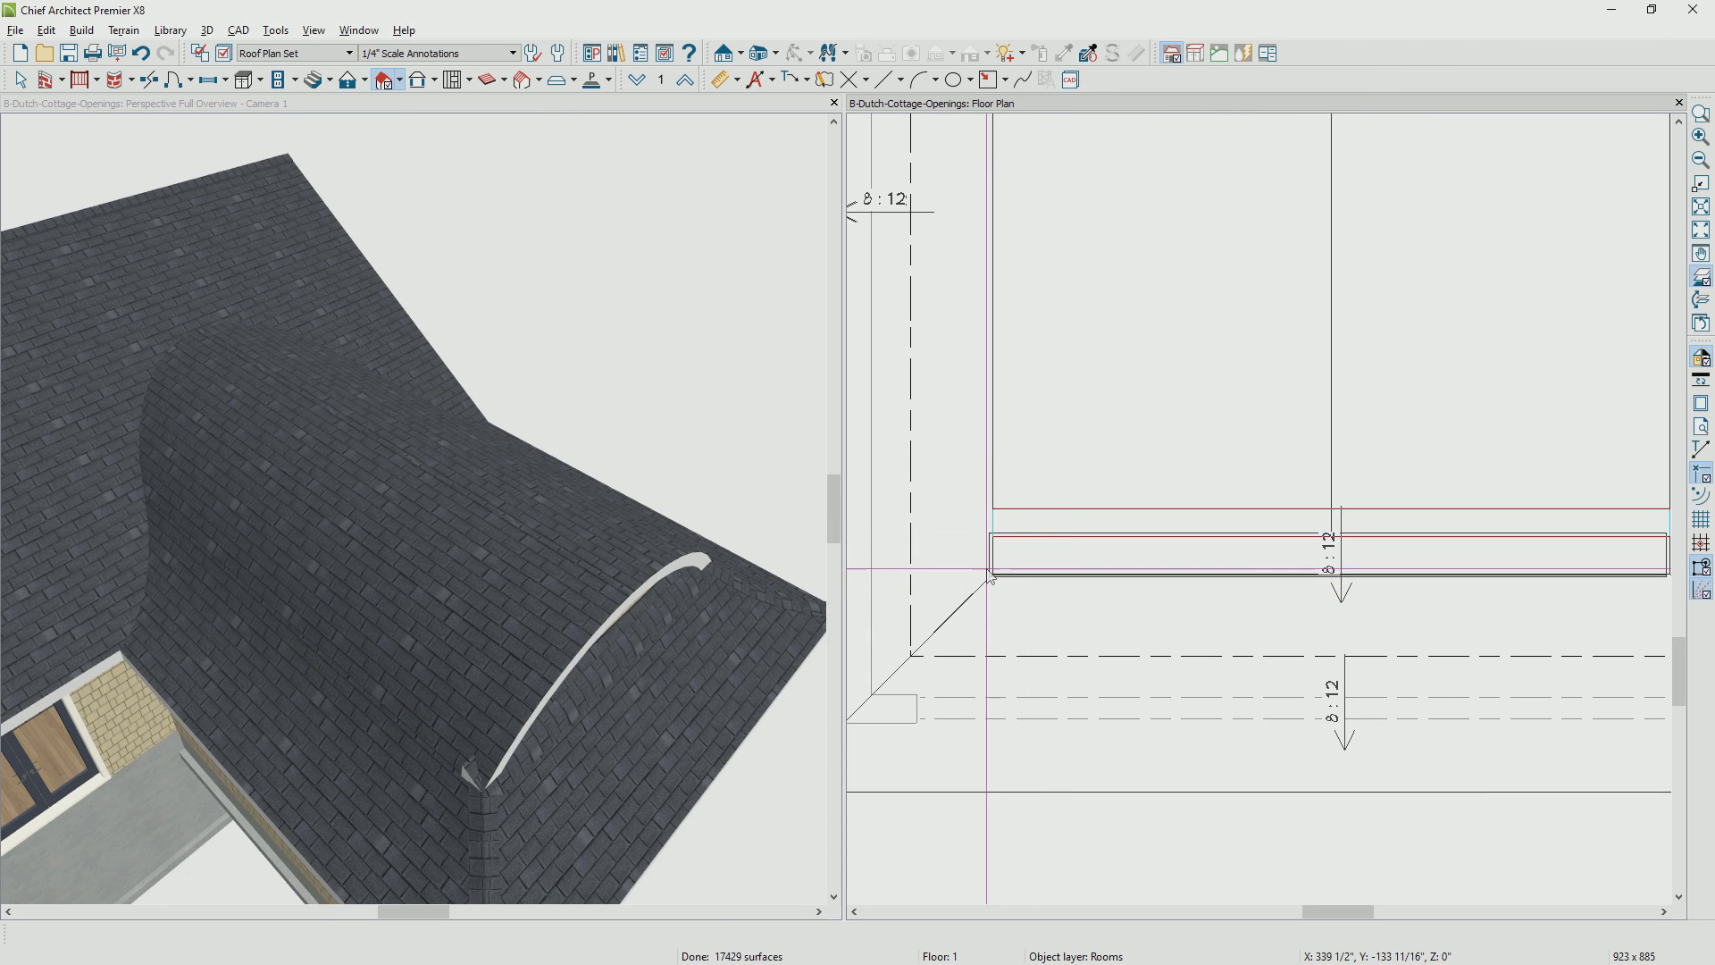
Change the narrow front roof plane's locked pitch from 8:12 to 3" (3:12)
{"action": "left_click", "coordinate": [621, 647]}
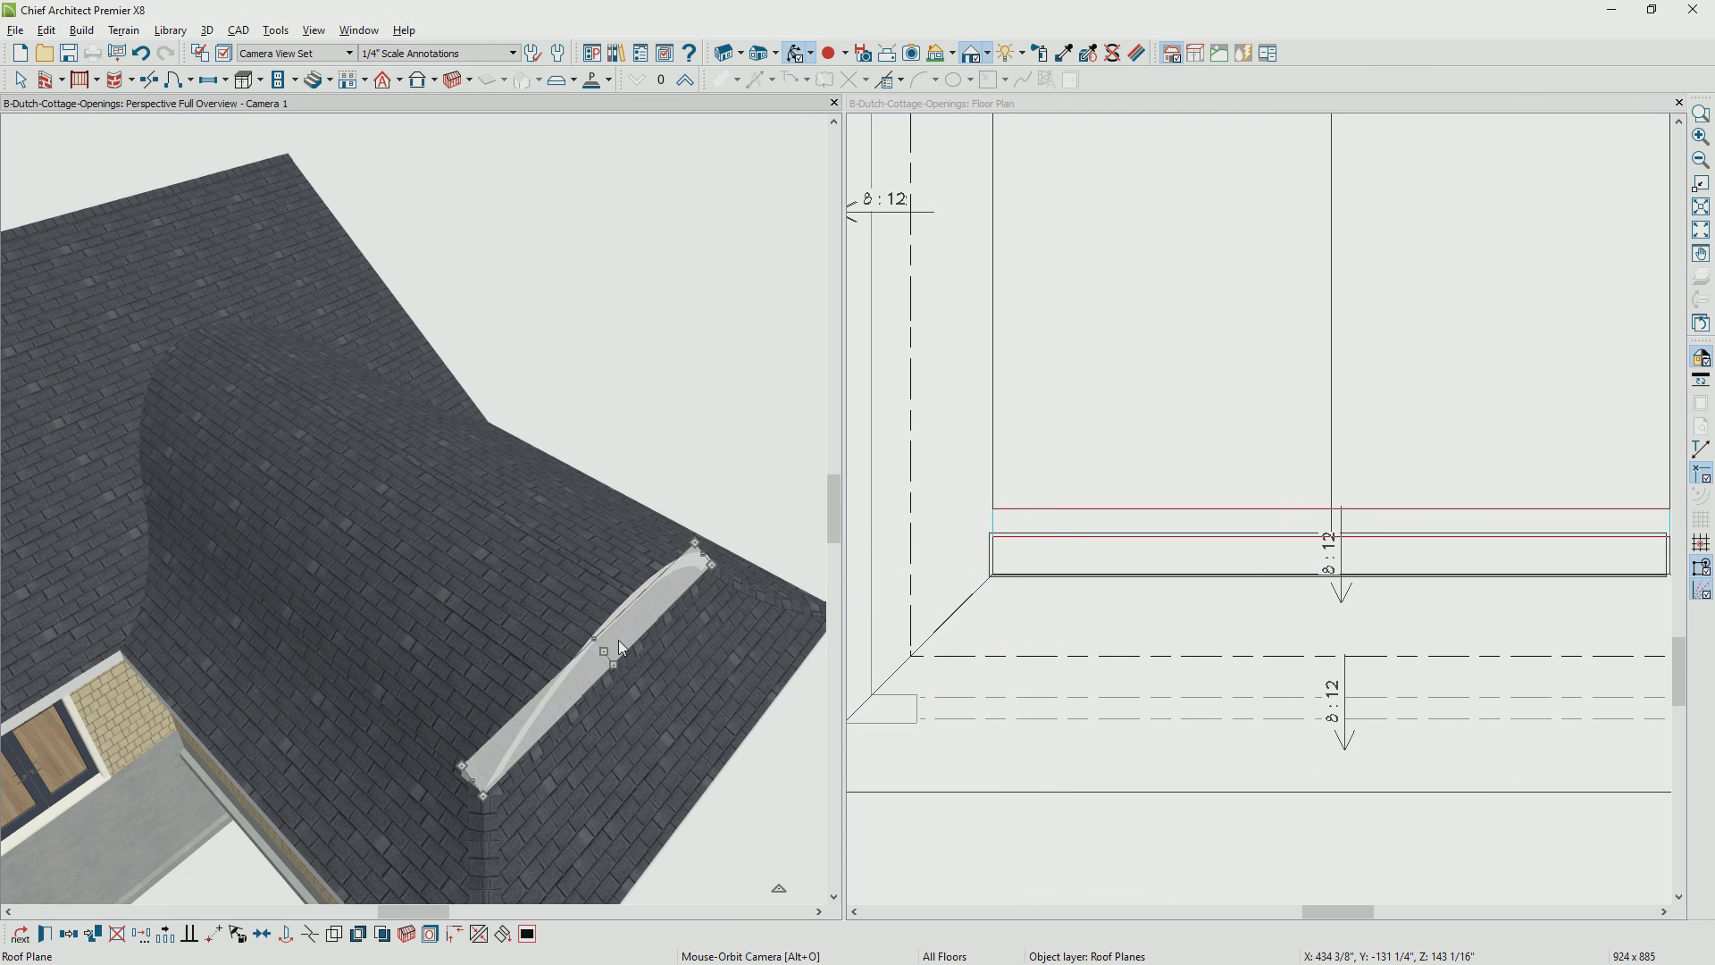
{"action": "double_click", "coordinate": [618, 640]}
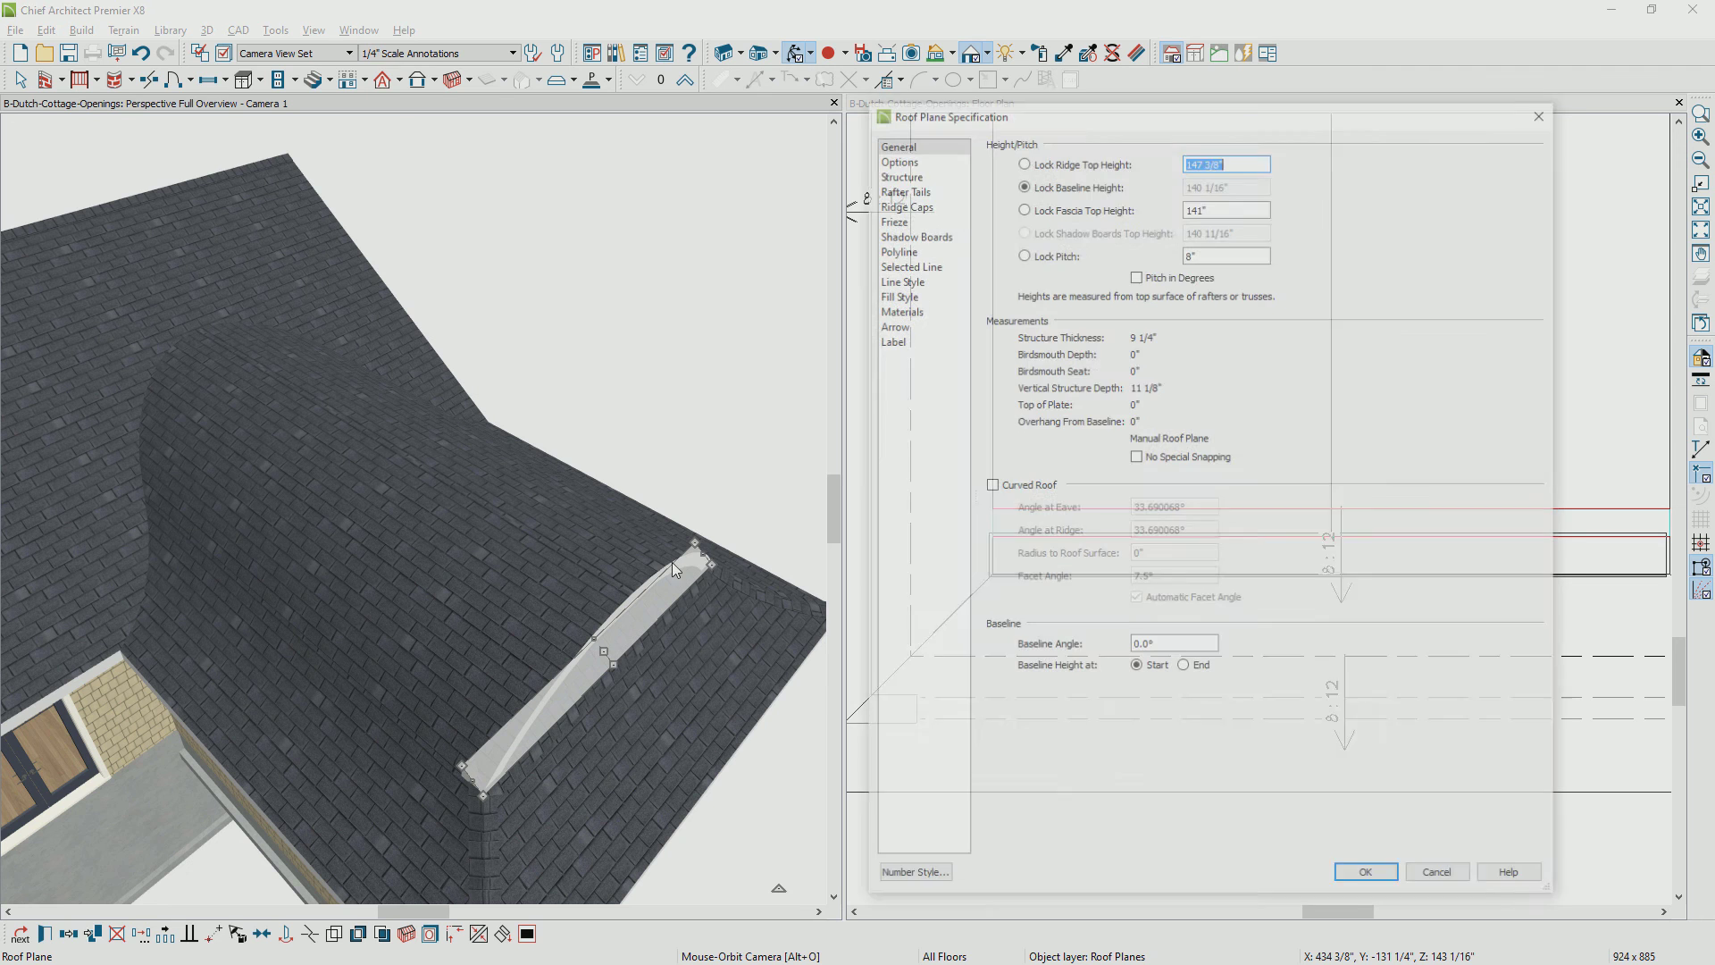
{"action": "double_click", "coordinate": [1218, 253]}
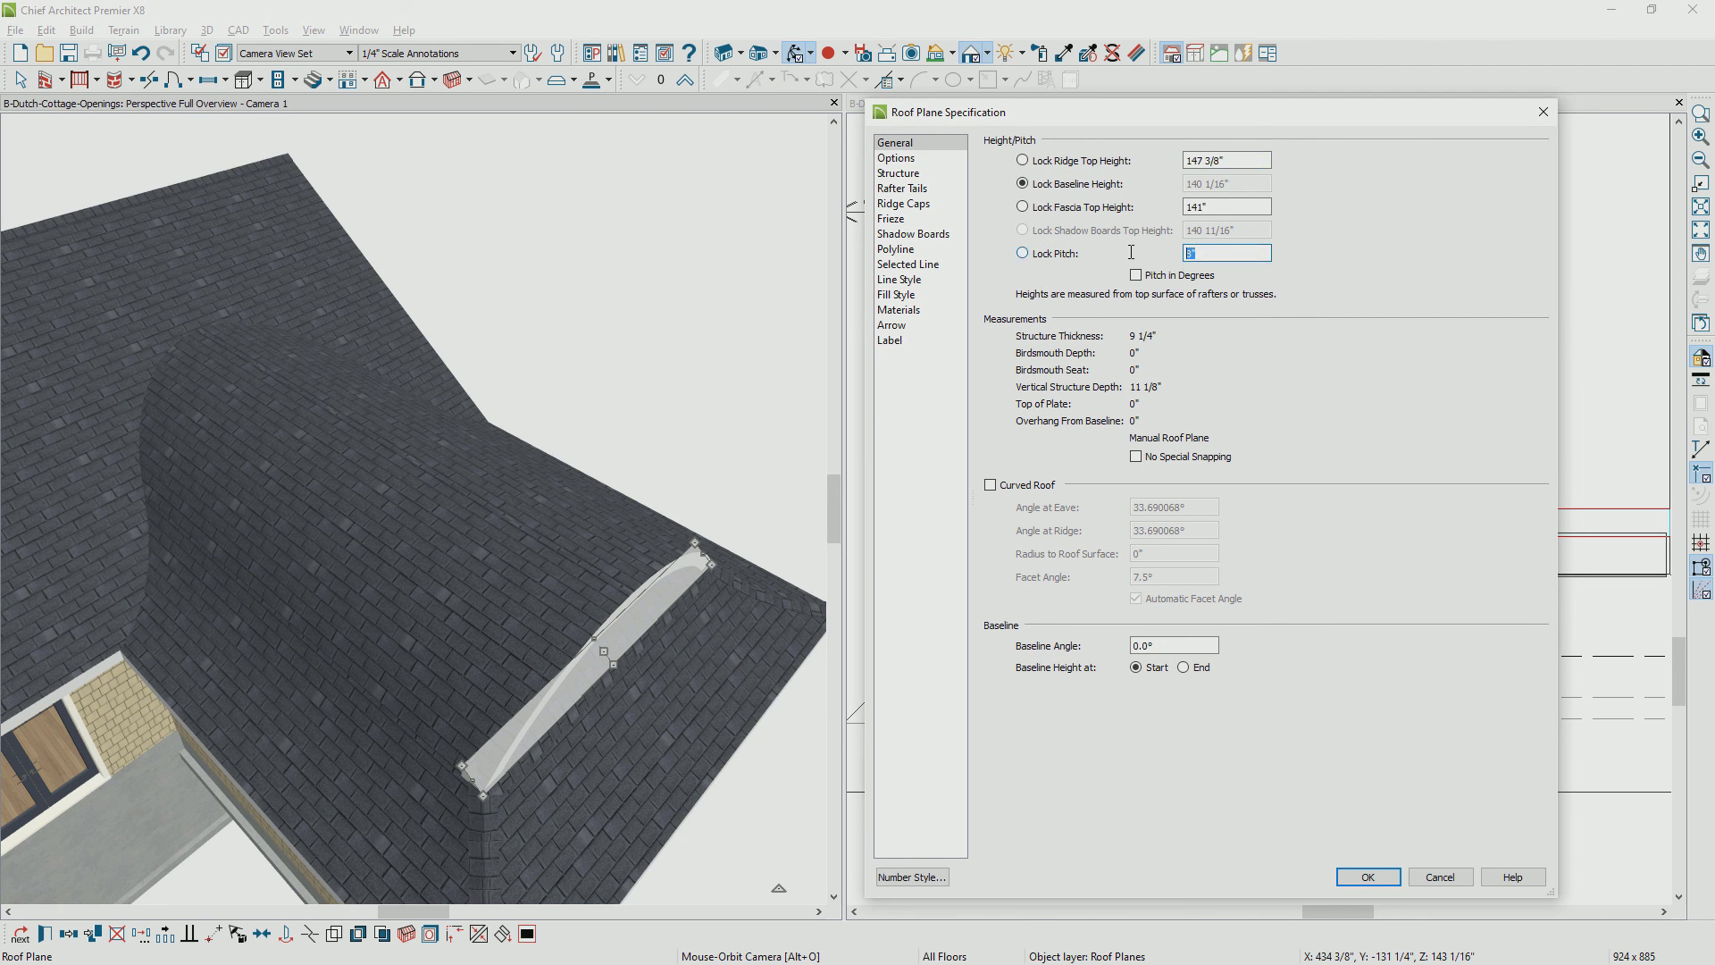
{"action": "left_click", "coordinate": [1368, 877]}
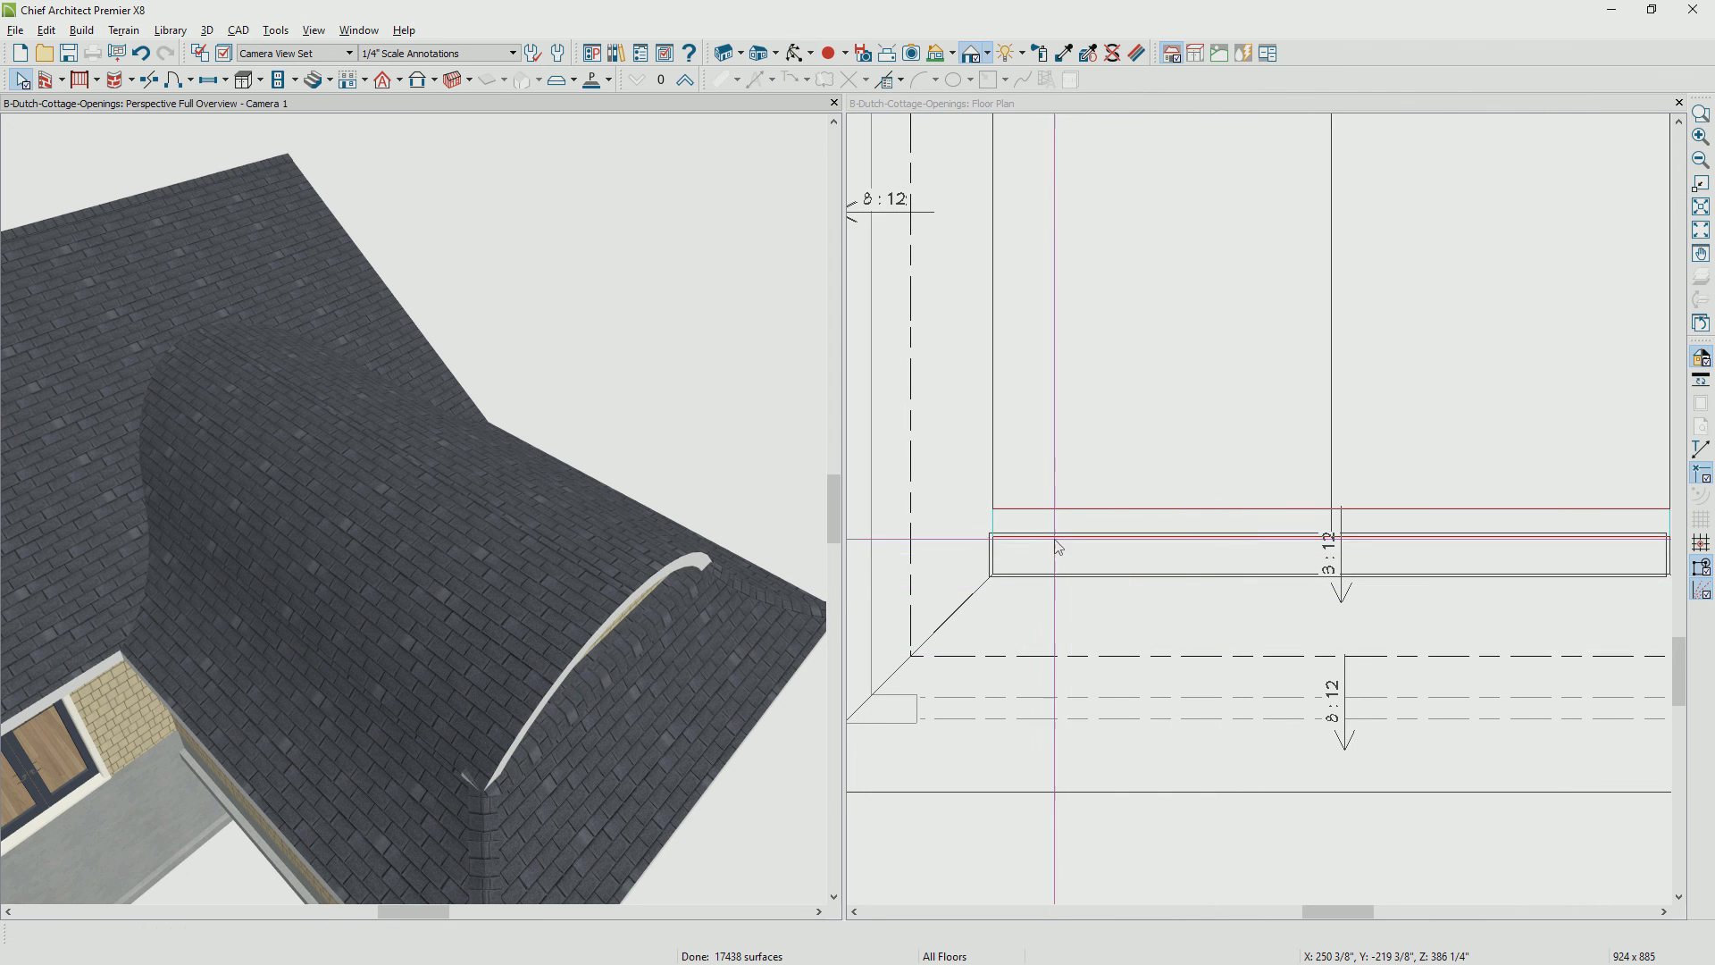
Angle the left end of the 3:12 roof plane in plan to follow the hip line
{"action": "left_click", "coordinate": [1007, 556]}
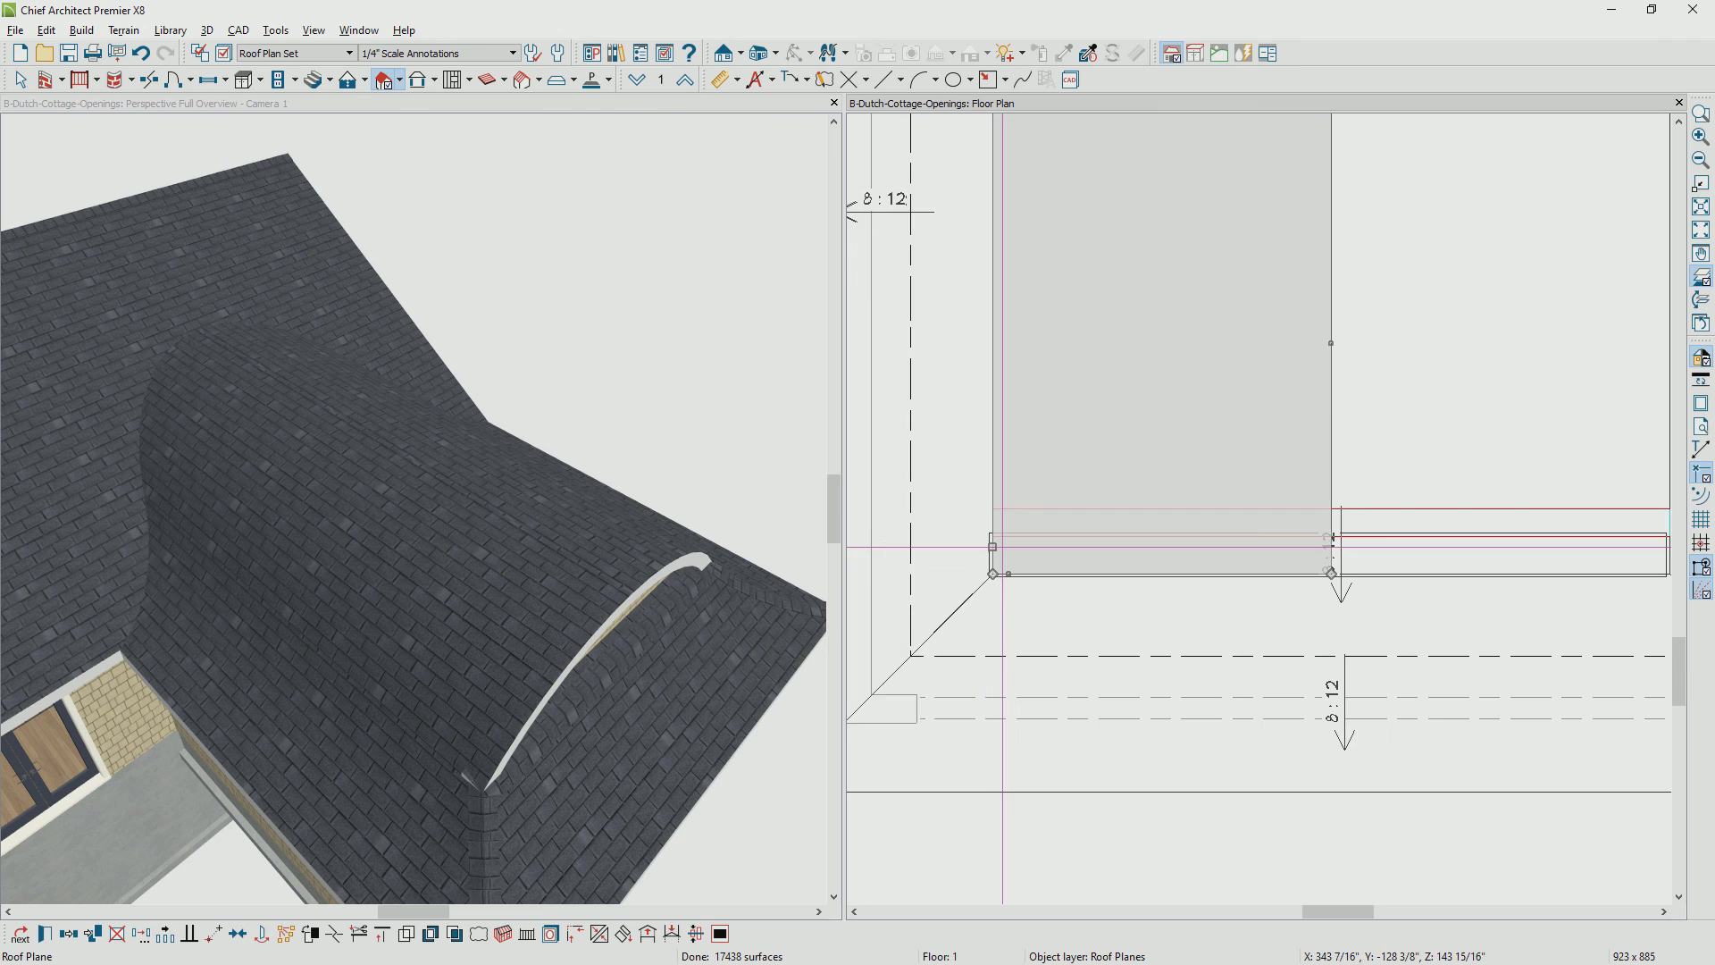
{"action": "scroll", "coordinate": [1005, 548], "scroll_direction": "up", "scroll_amount": 2}
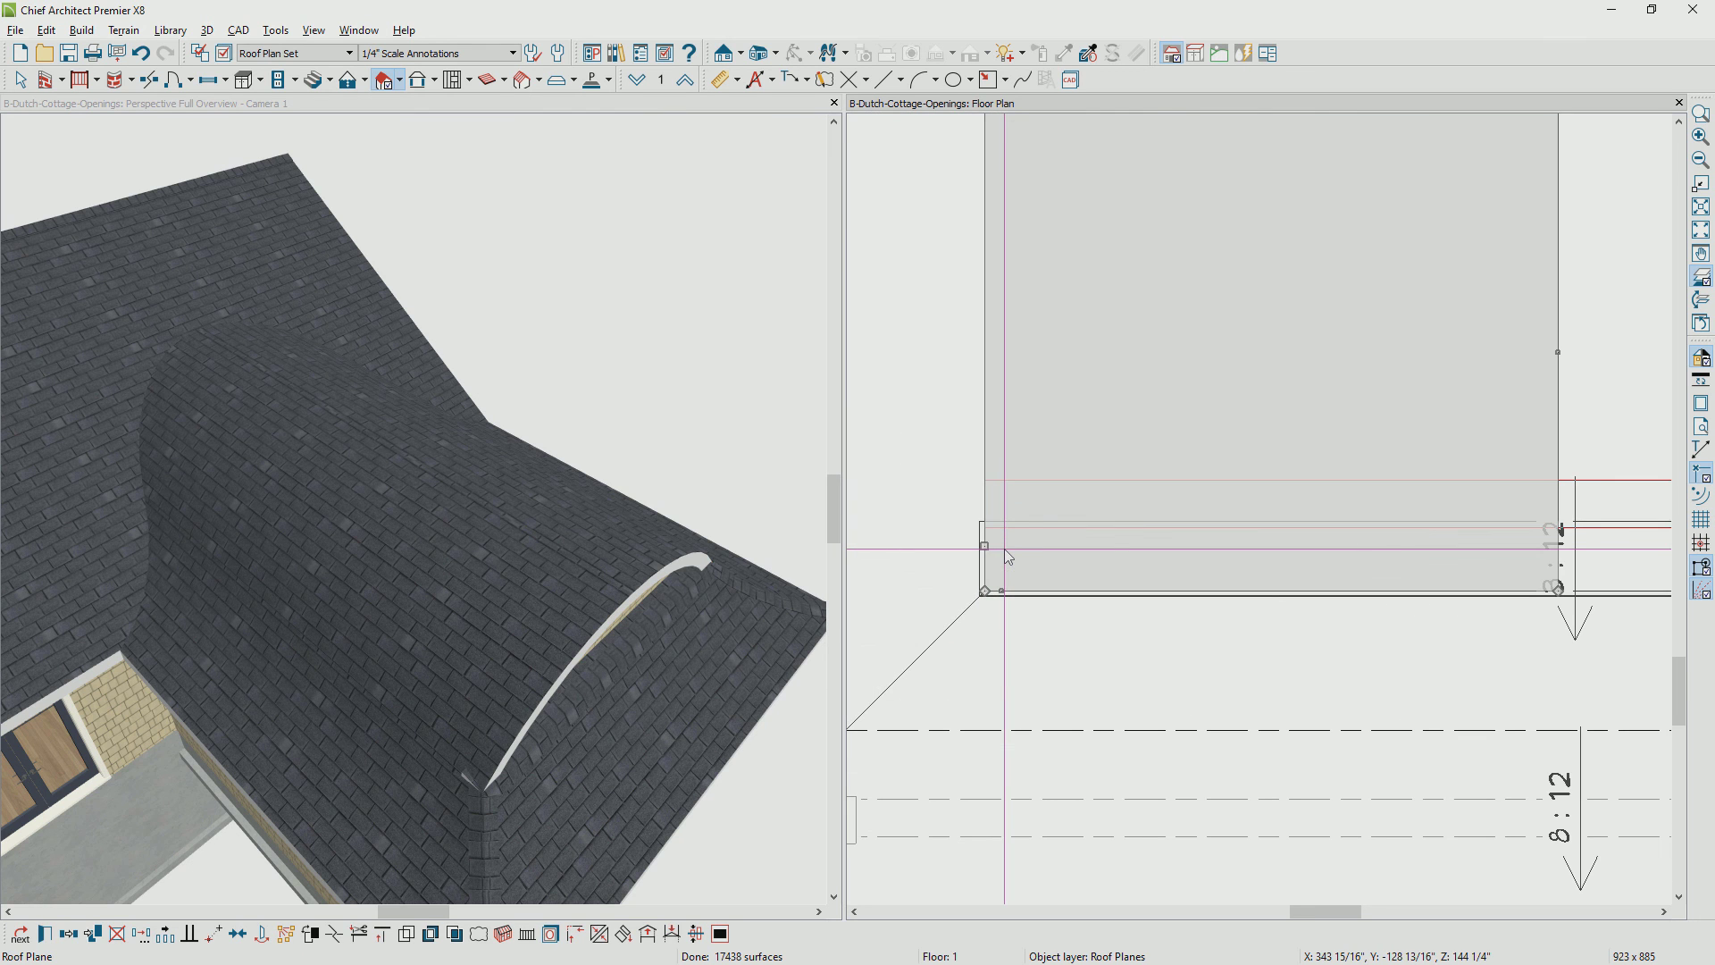
{"action": "key", "text": "Escape"}
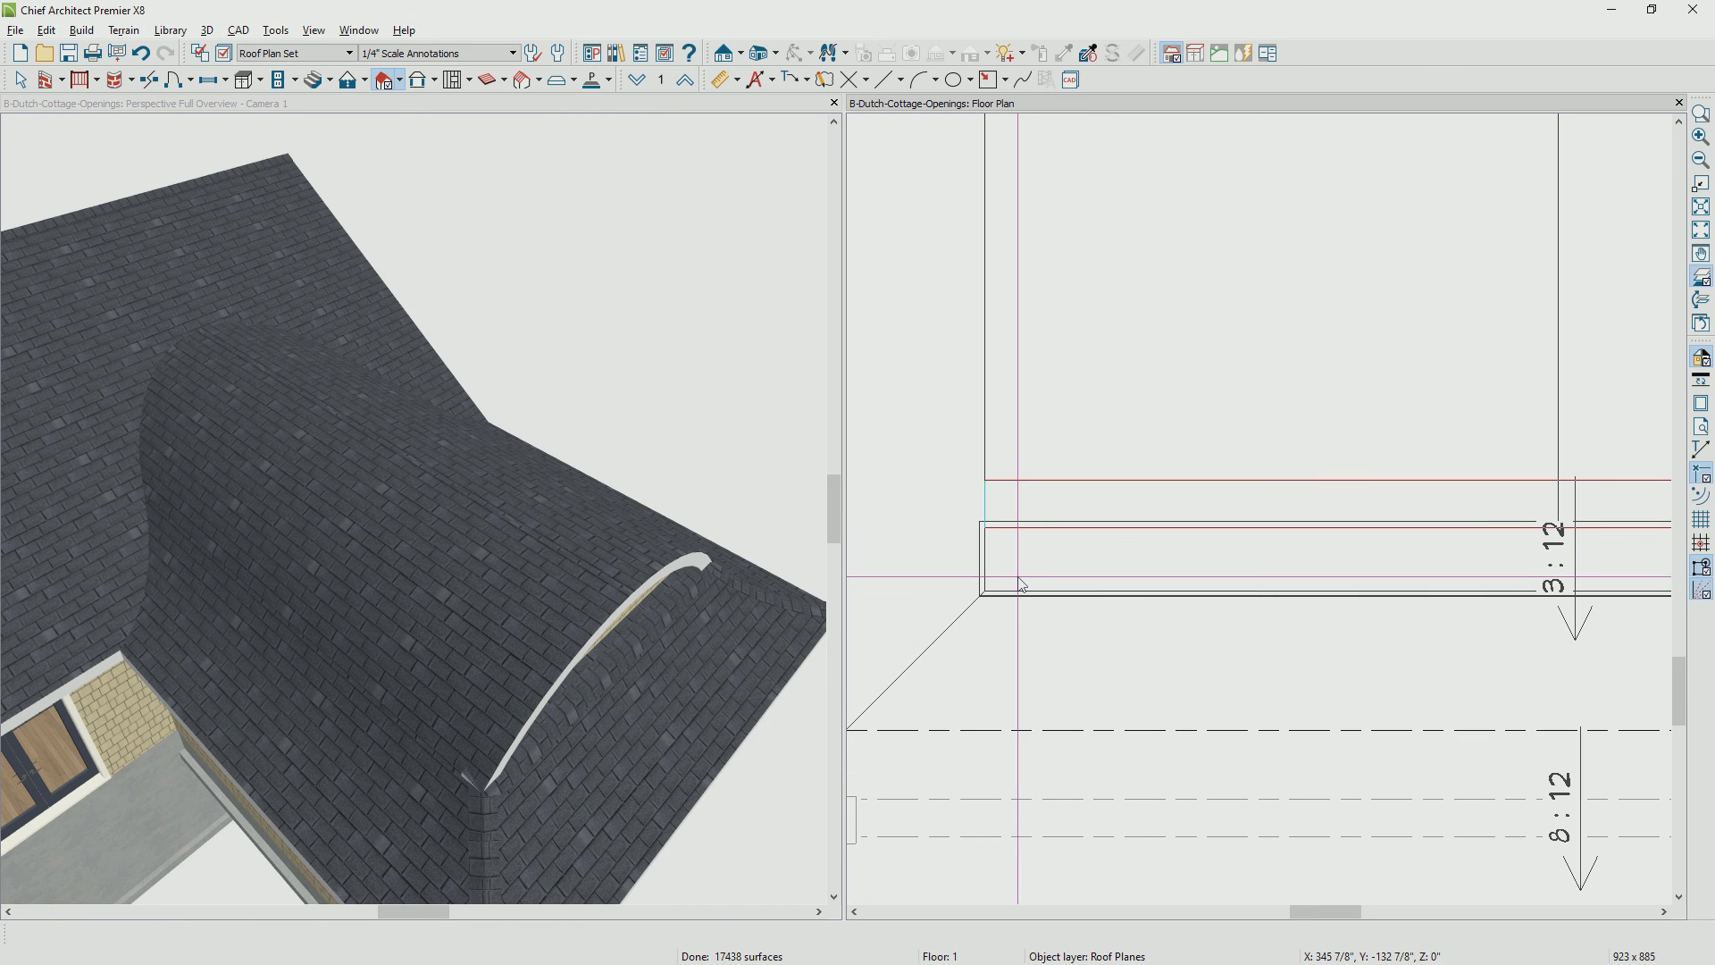
{"action": "left_click", "coordinate": [1018, 578]}
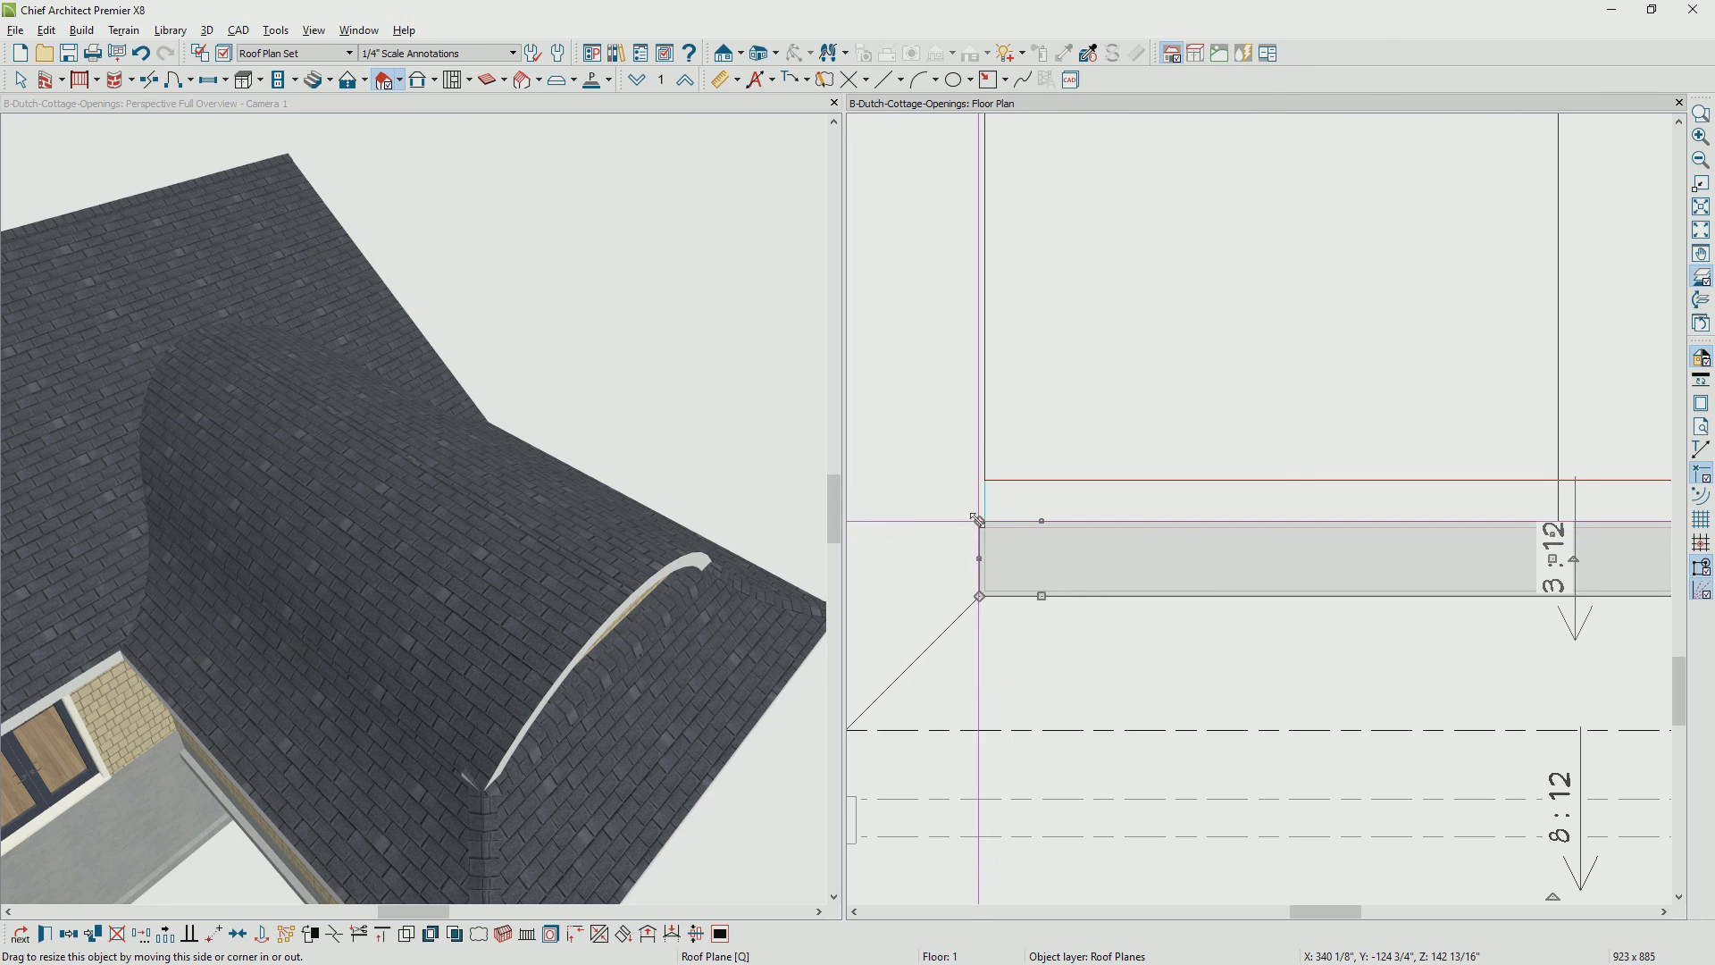
{"action": "left_click_drag", "start_coordinate": [979, 521], "coordinate": [1056, 526]}
Angle the plane's right end and align its edge with the hip at the garage corner
{"action": "middle_click_drag", "start_coordinate": [1424, 562], "coordinate": [990, 576]}
{"action": "left_click", "coordinate": [1499, 541]}
{"action": "left_click_drag", "start_coordinate": [1503, 533], "coordinate": [1438, 536]}
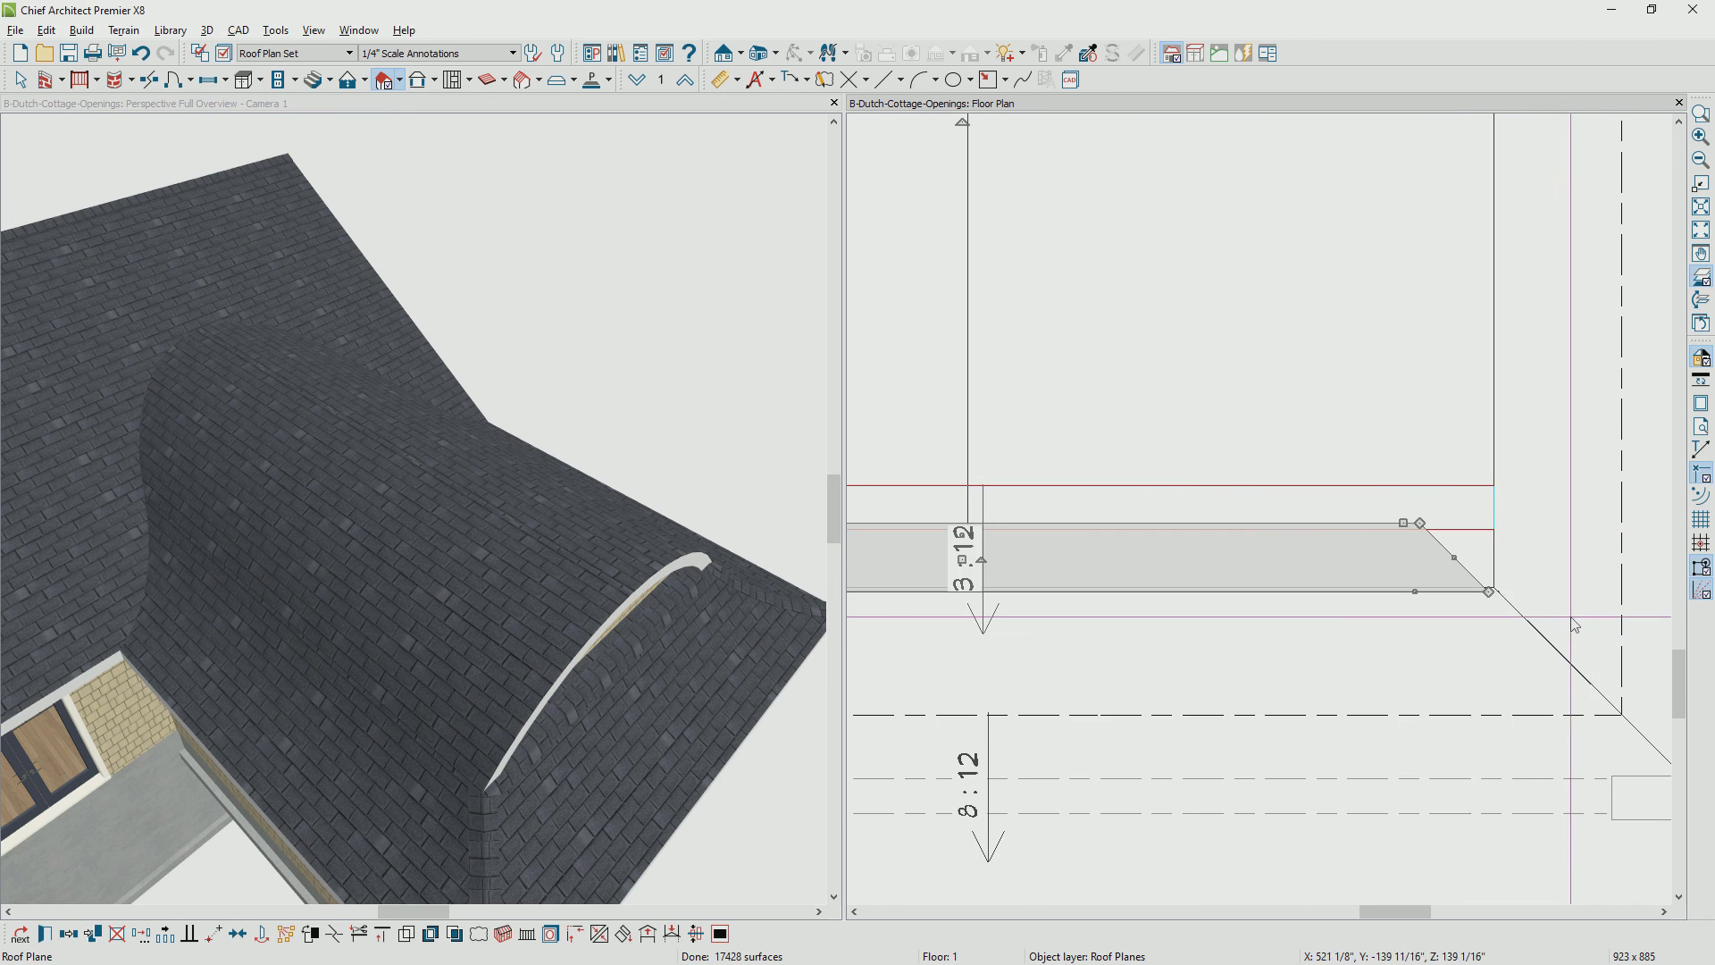
{"action": "scroll", "coordinate": [1519, 598], "scroll_direction": "up", "scroll_amount": 3}
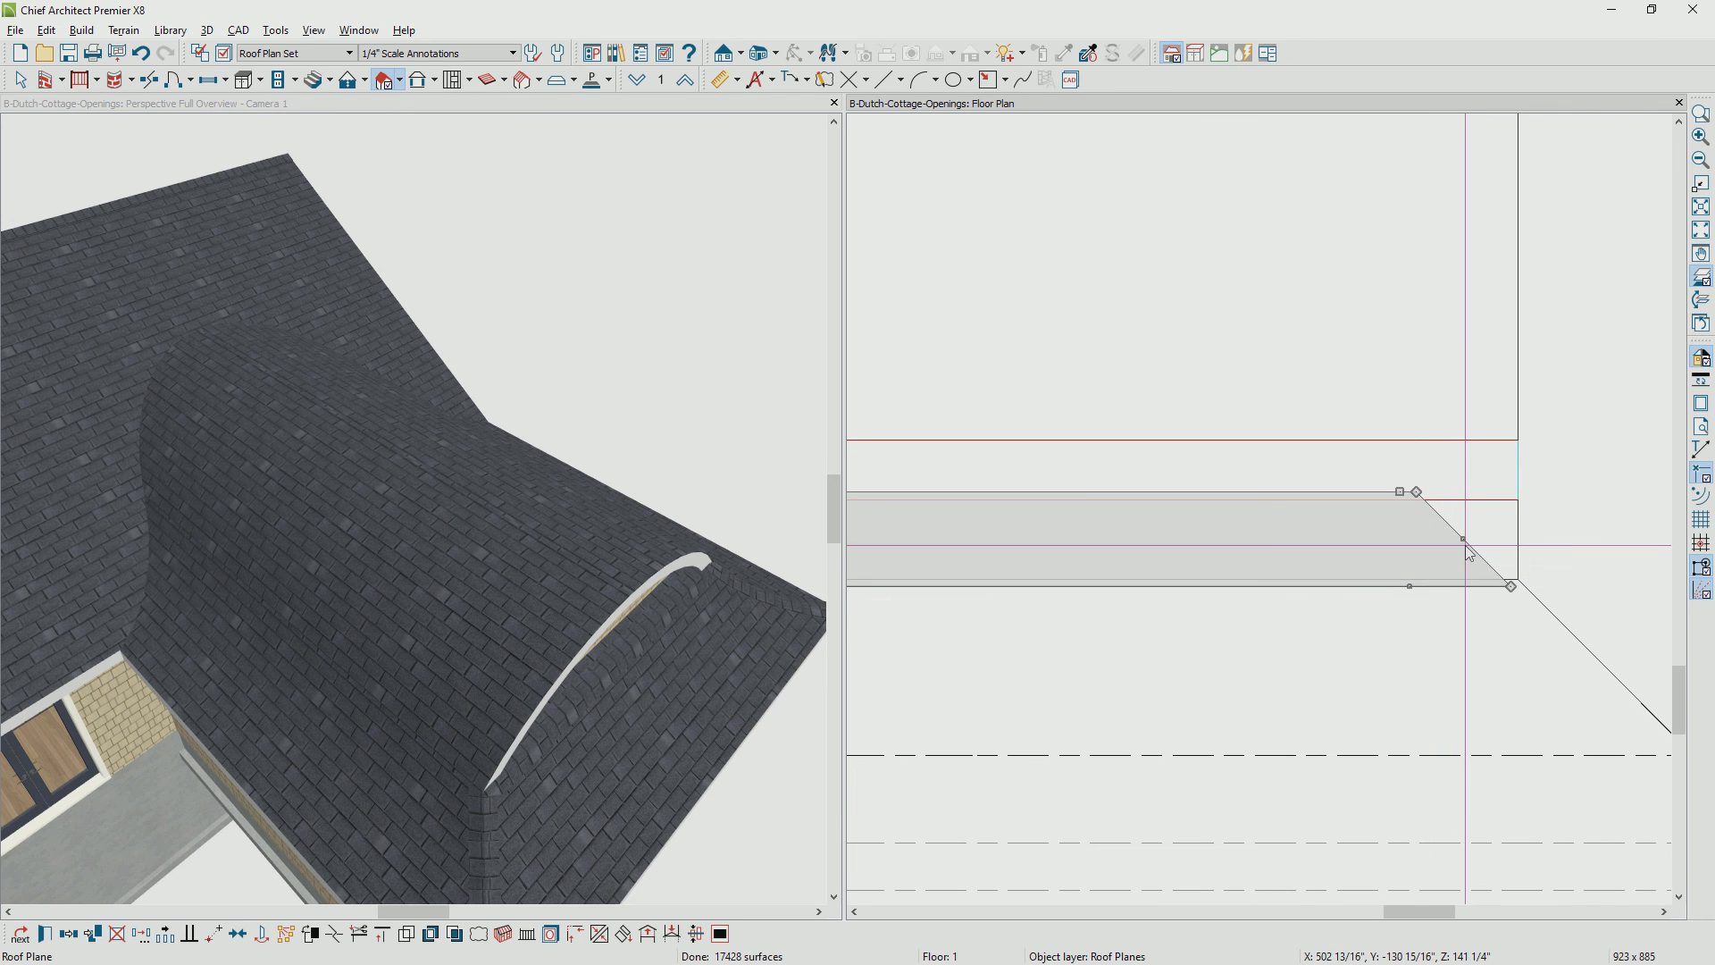
{"action": "left_click_drag", "start_coordinate": [1462, 538], "coordinate": [1516, 579]}
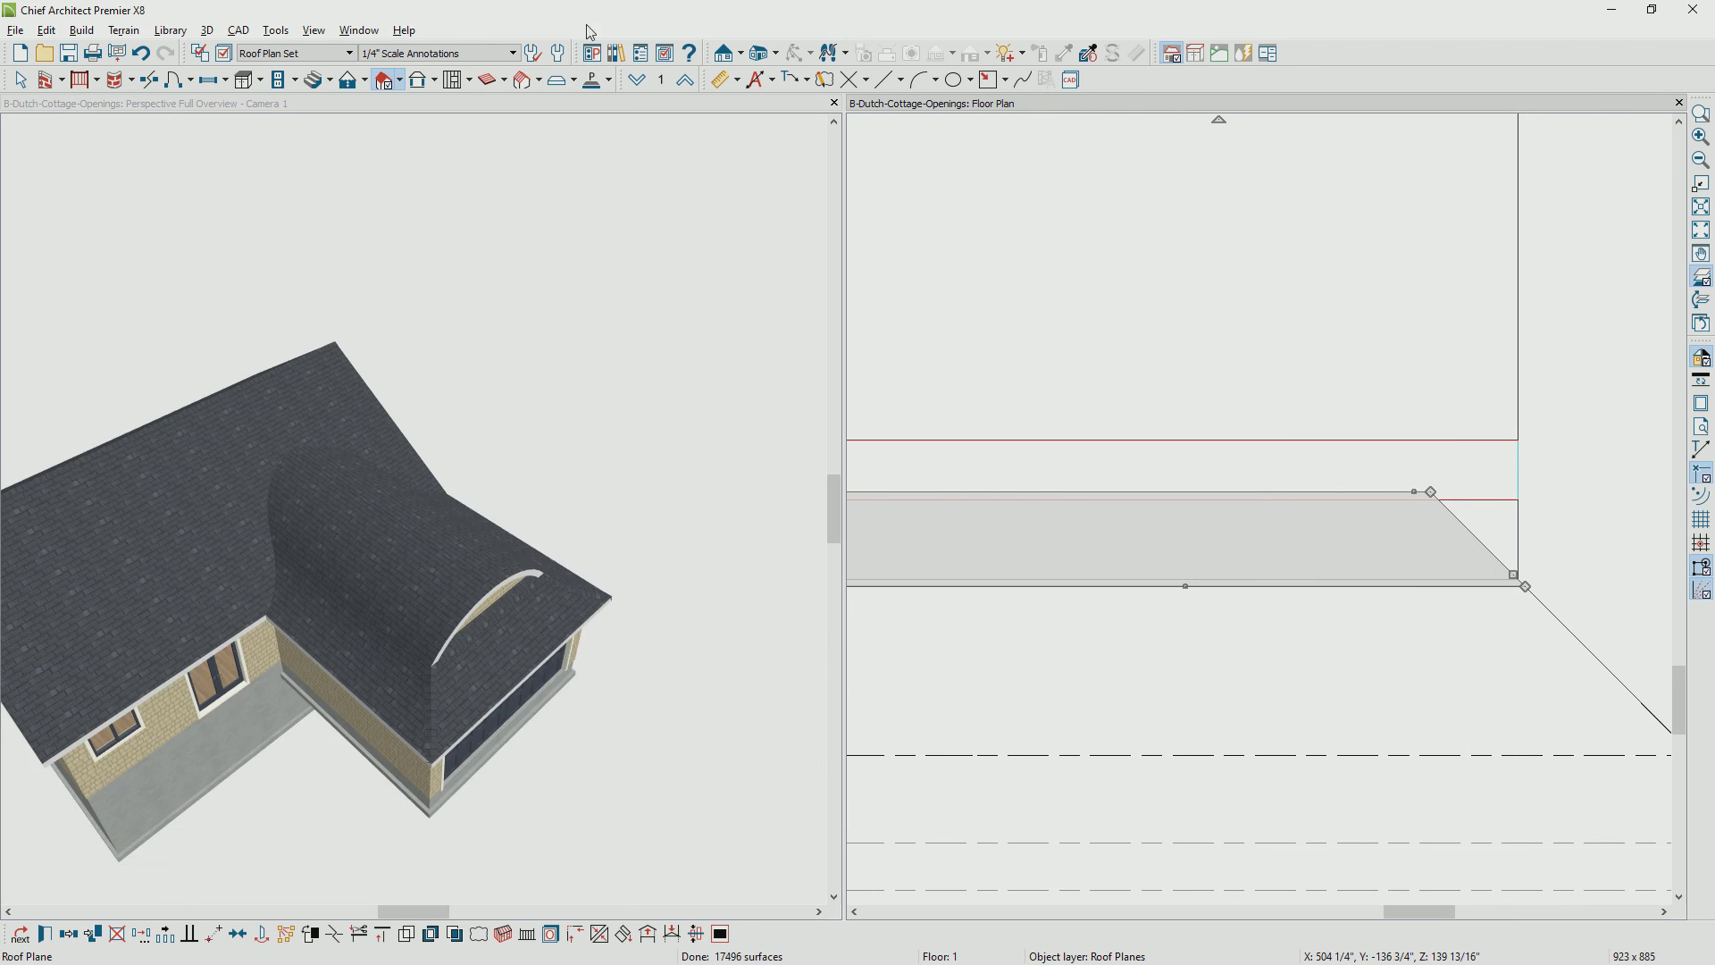
Maximize the 3D perspective and orbit down and zoom in on the garage's arched gable front
{"action": "double_click", "coordinate": [576, 104]}
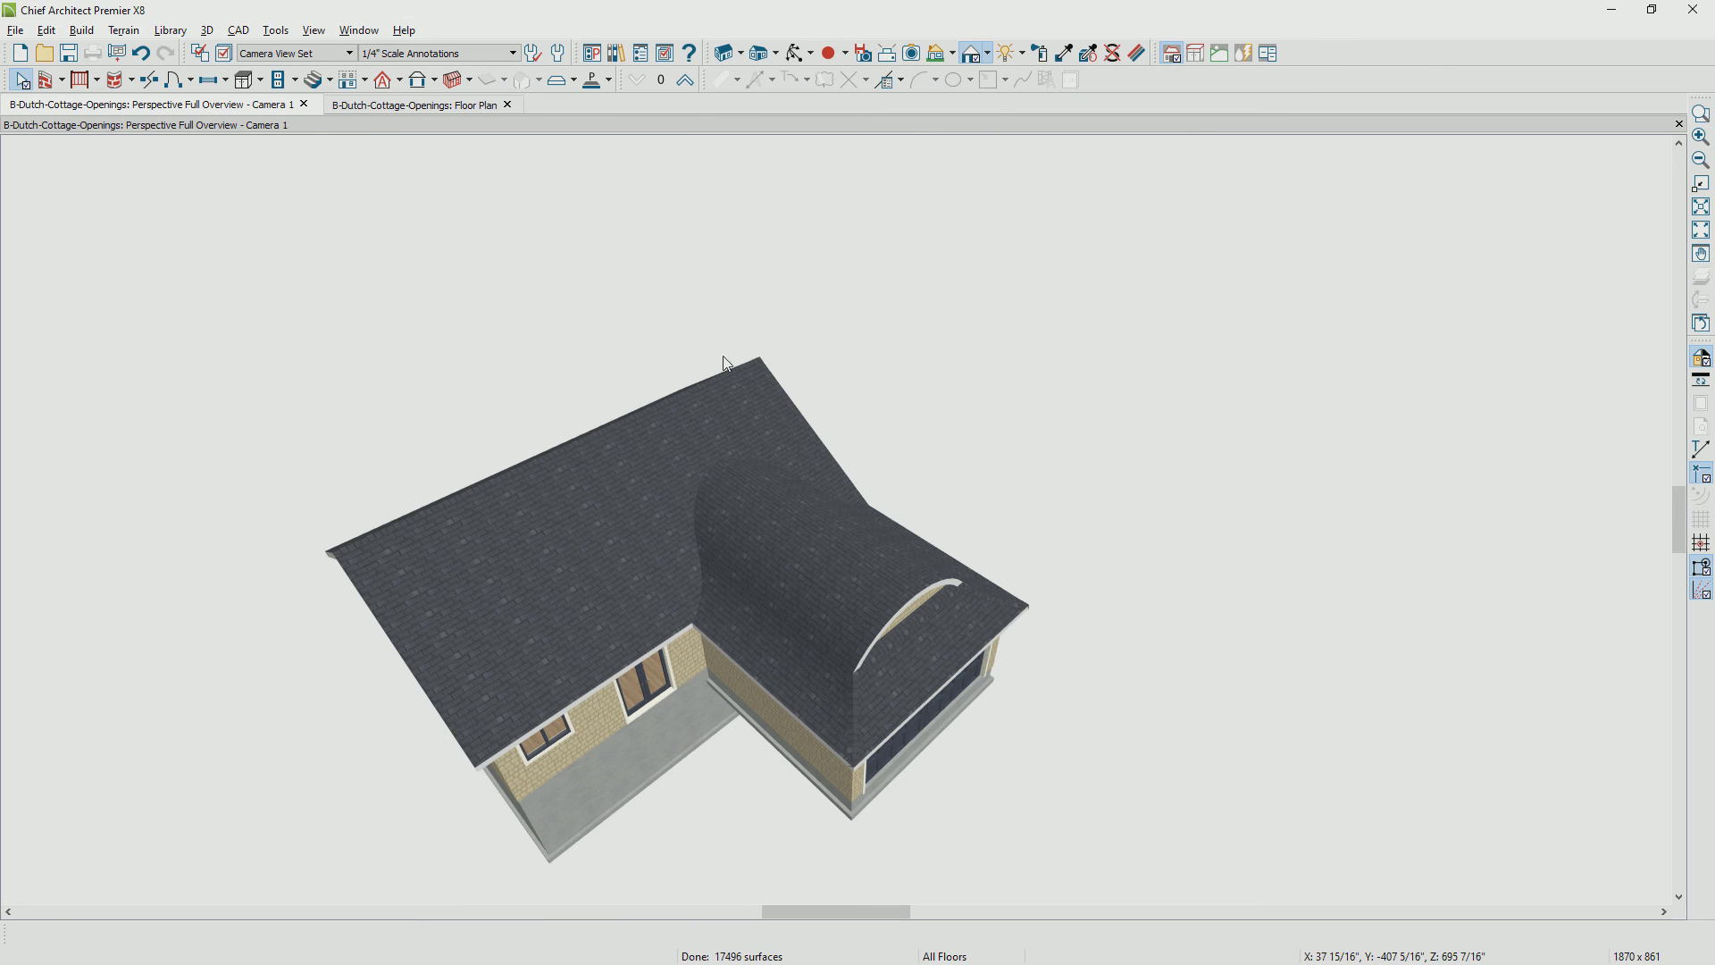
{"action": "middle_click_drag", "start_coordinate": [881, 657], "coordinate": [858, 544]}
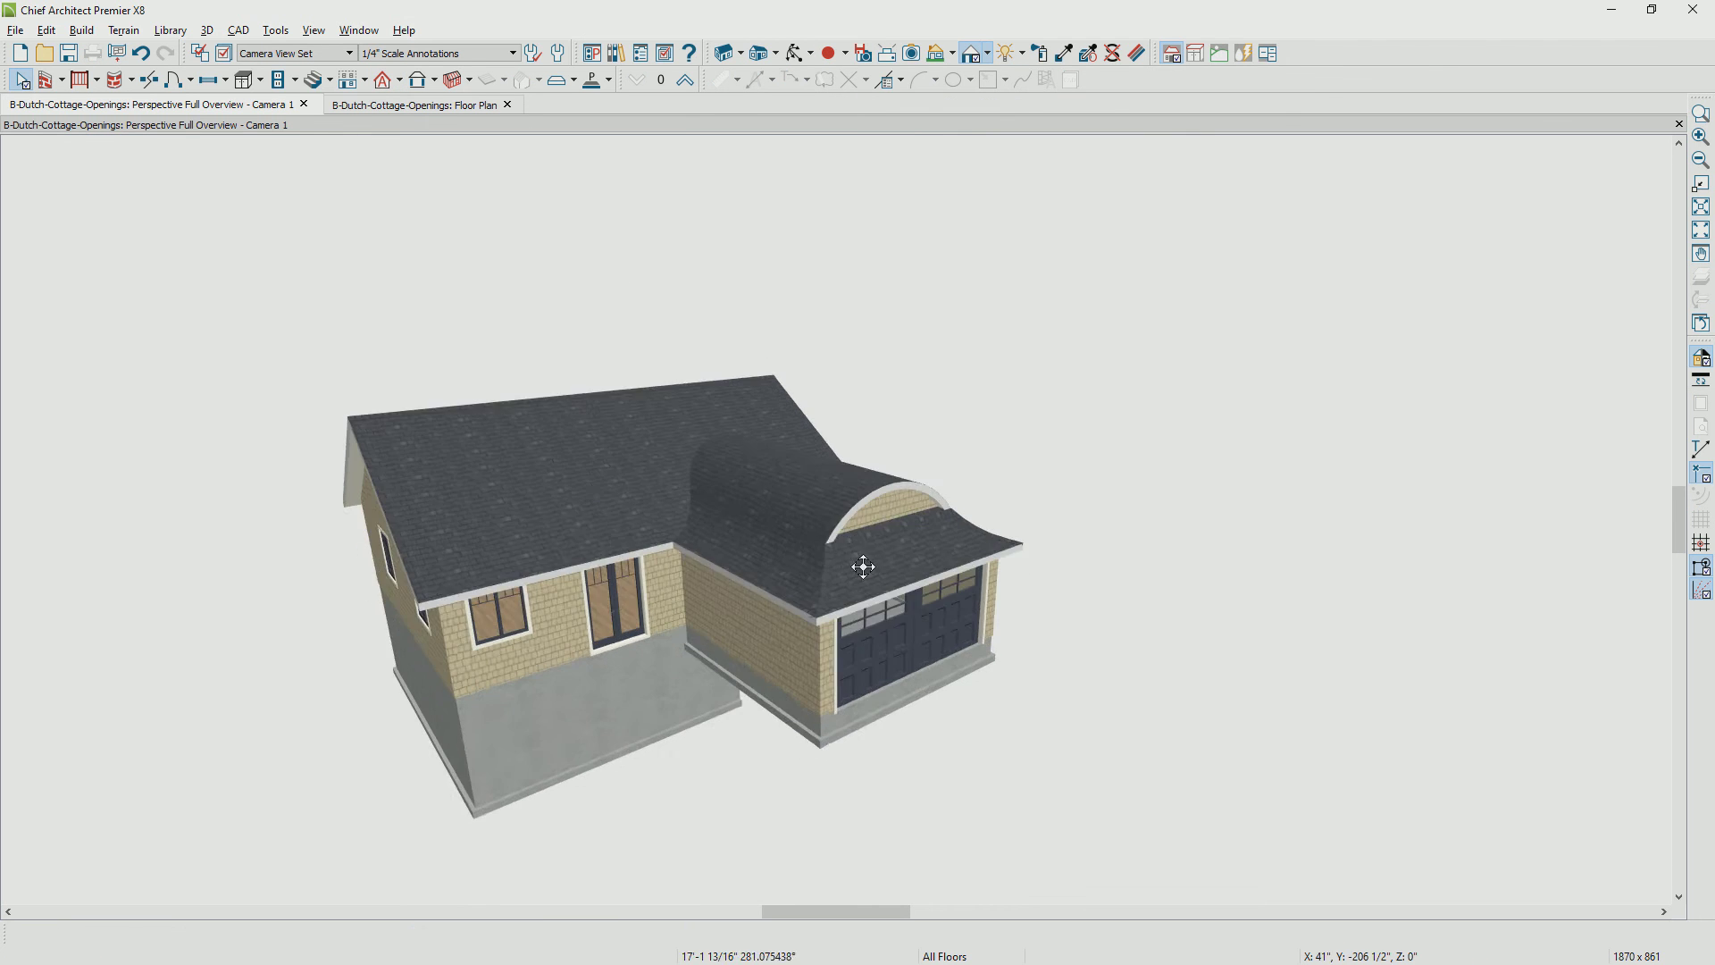
{"action": "scroll", "coordinate": [855, 533], "scroll_direction": "up", "scroll_amount": 3}
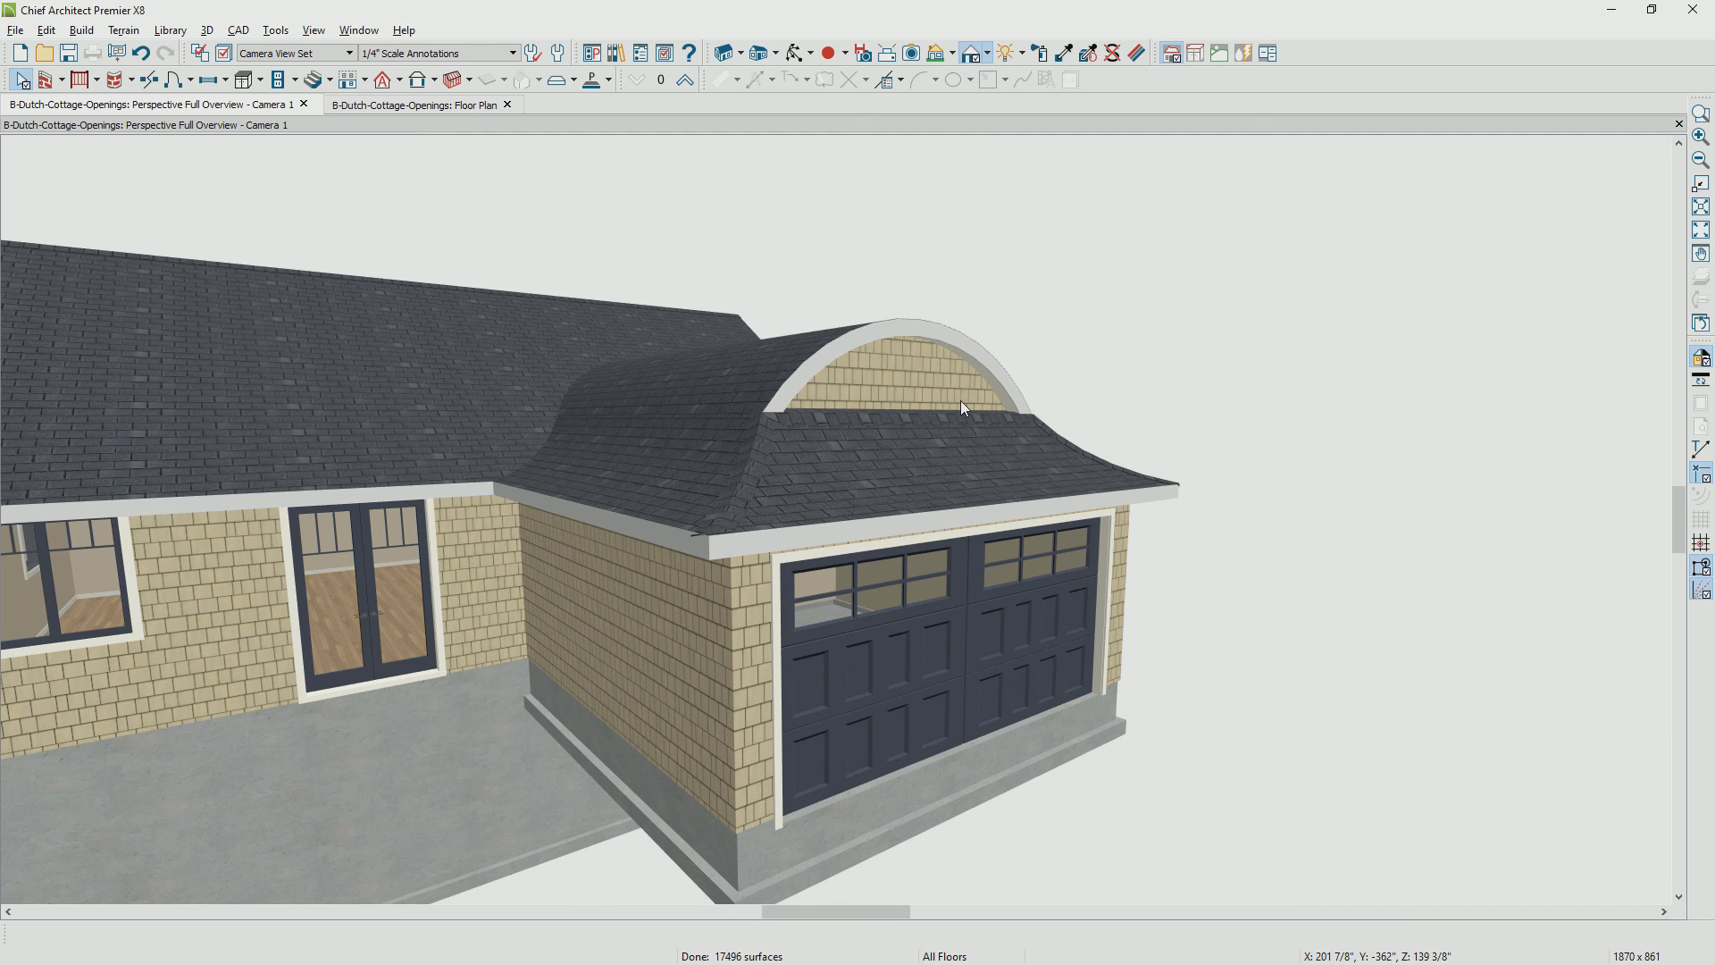
Copy the upper curved plane's 53.130102° eave angle into the lower curved plane's Angle at Ridge
{"action": "left_click", "coordinate": [760, 376]}
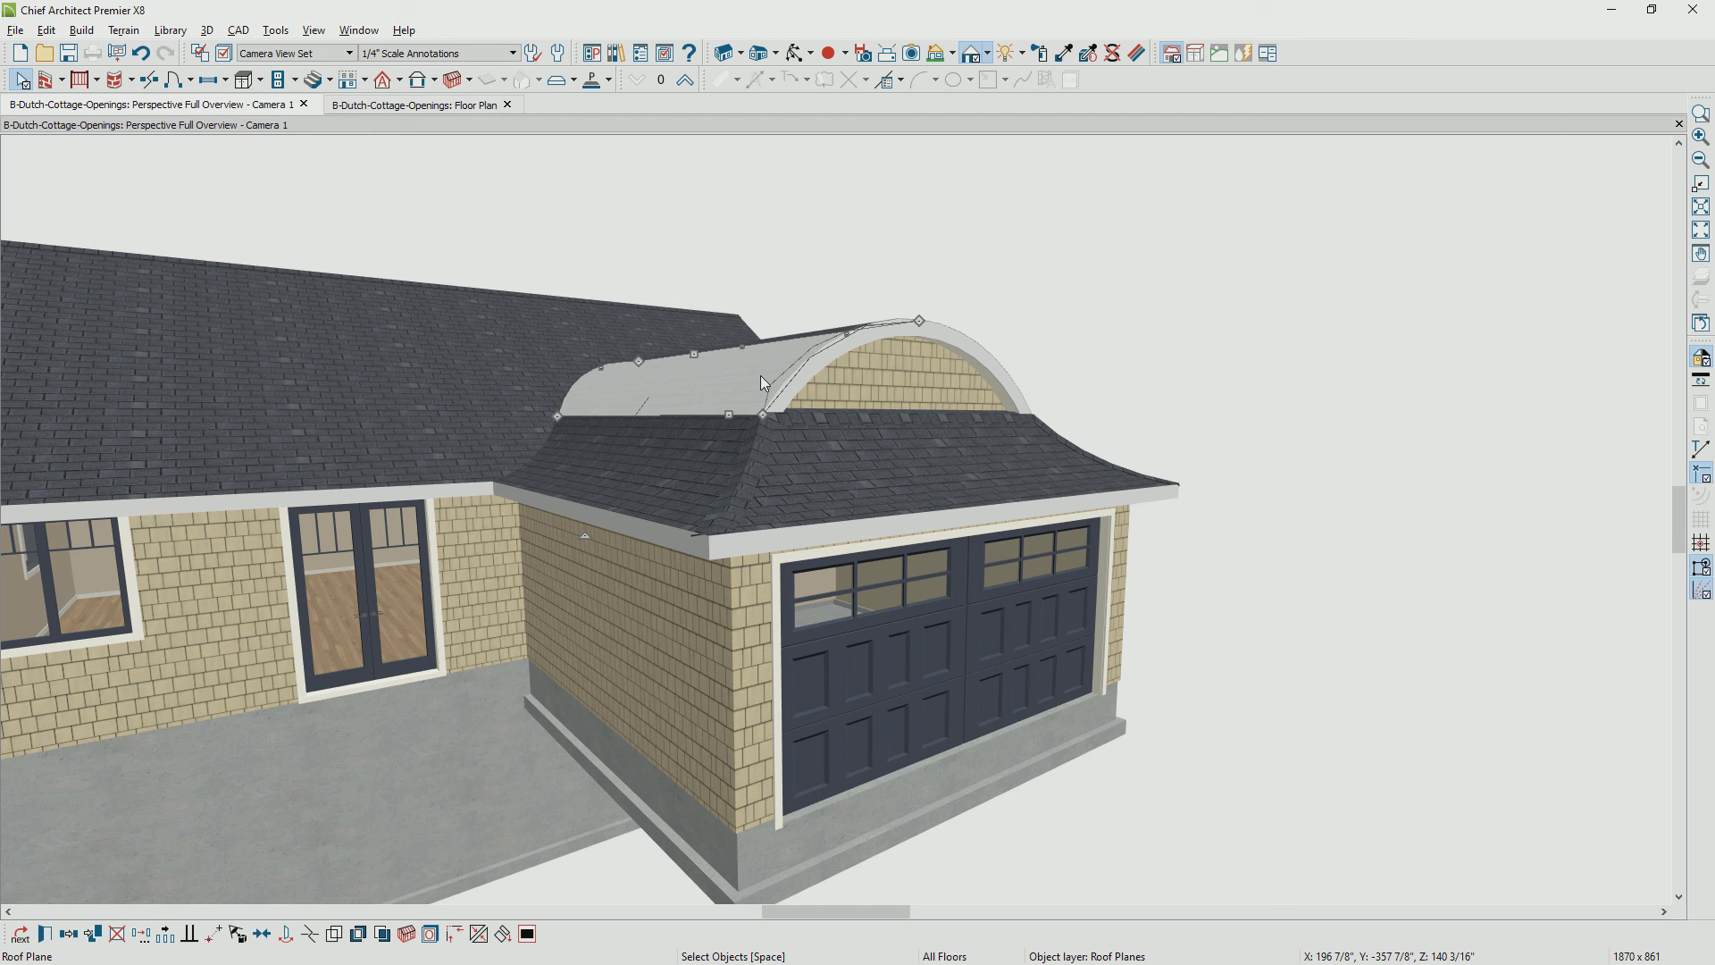
{"action": "double_click", "coordinate": [760, 376]}
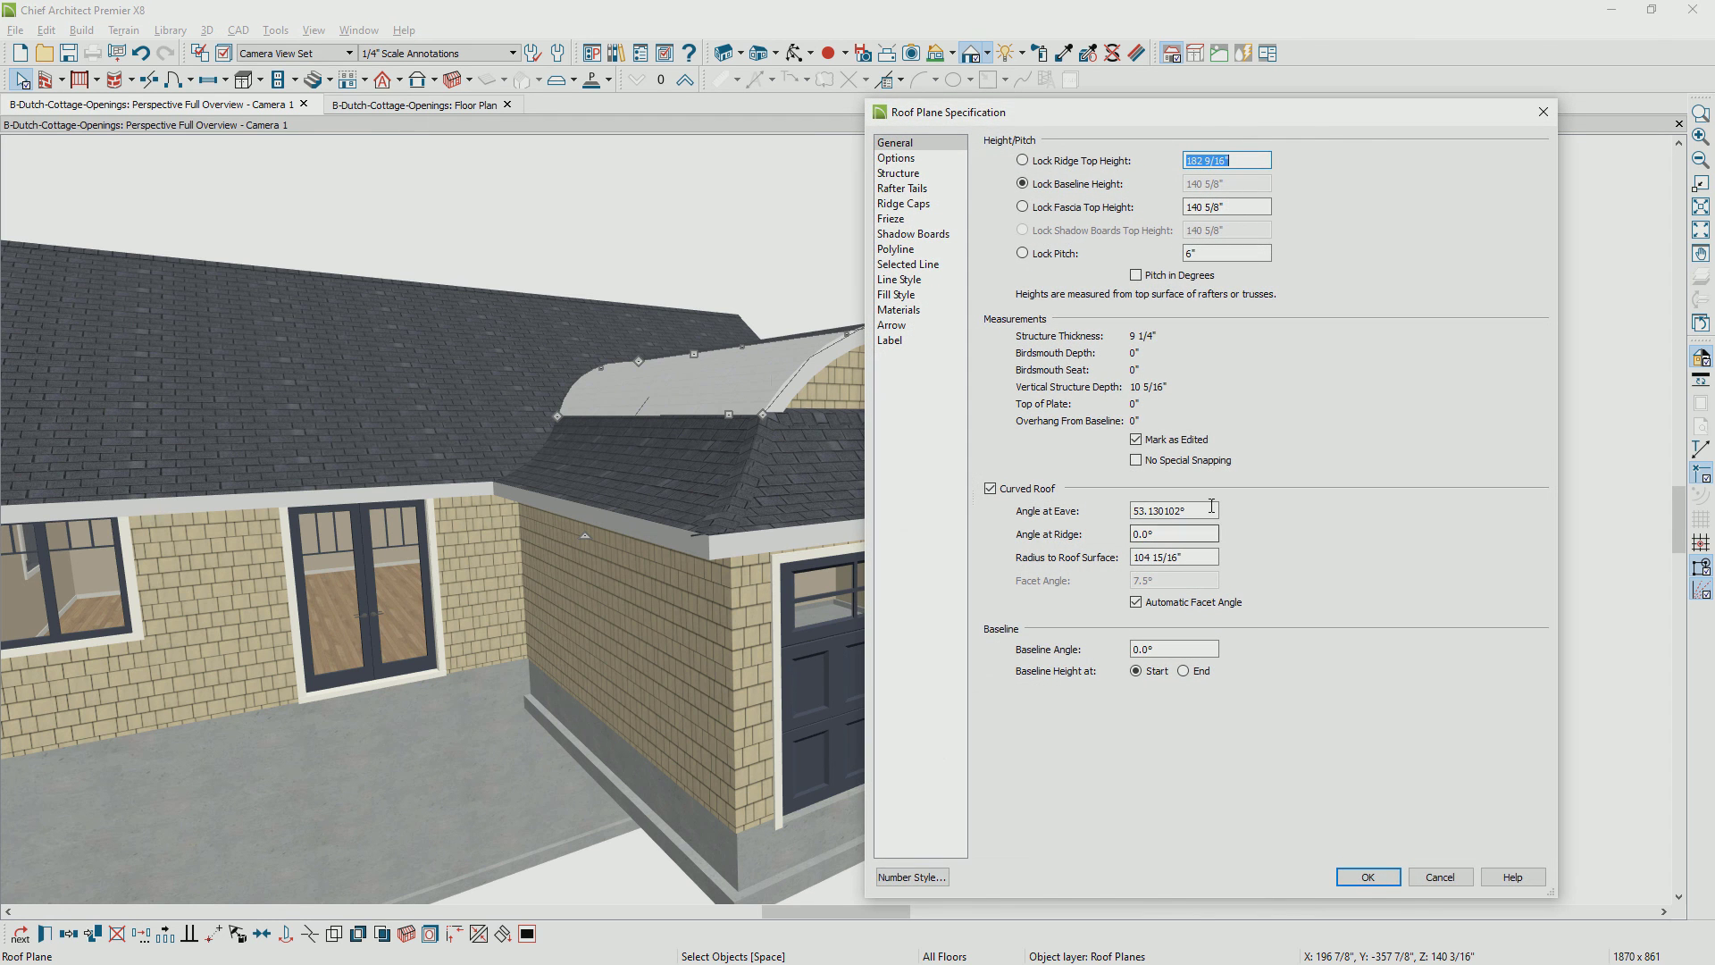
{"action": "left_click_drag", "start_coordinate": [1212, 506], "coordinate": [1118, 510]}
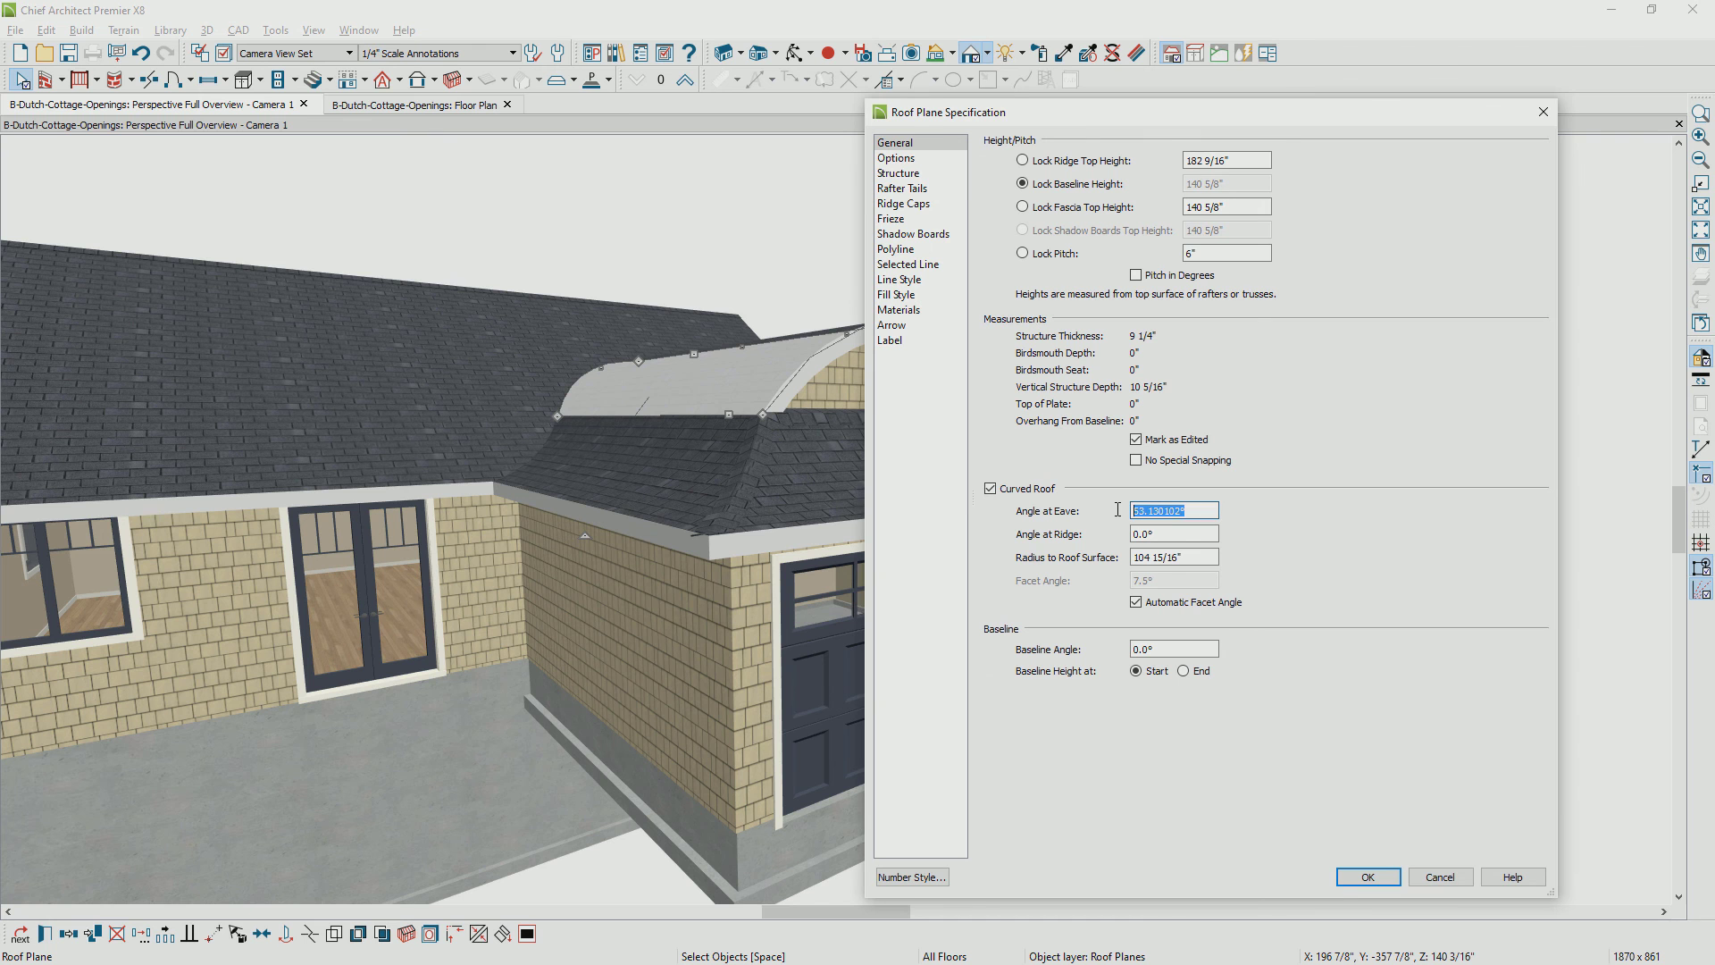
{"action": "key", "text": "Return"}
{"action": "double_click", "coordinate": [658, 470]}
{"action": "left_click", "coordinate": [1208, 533]}
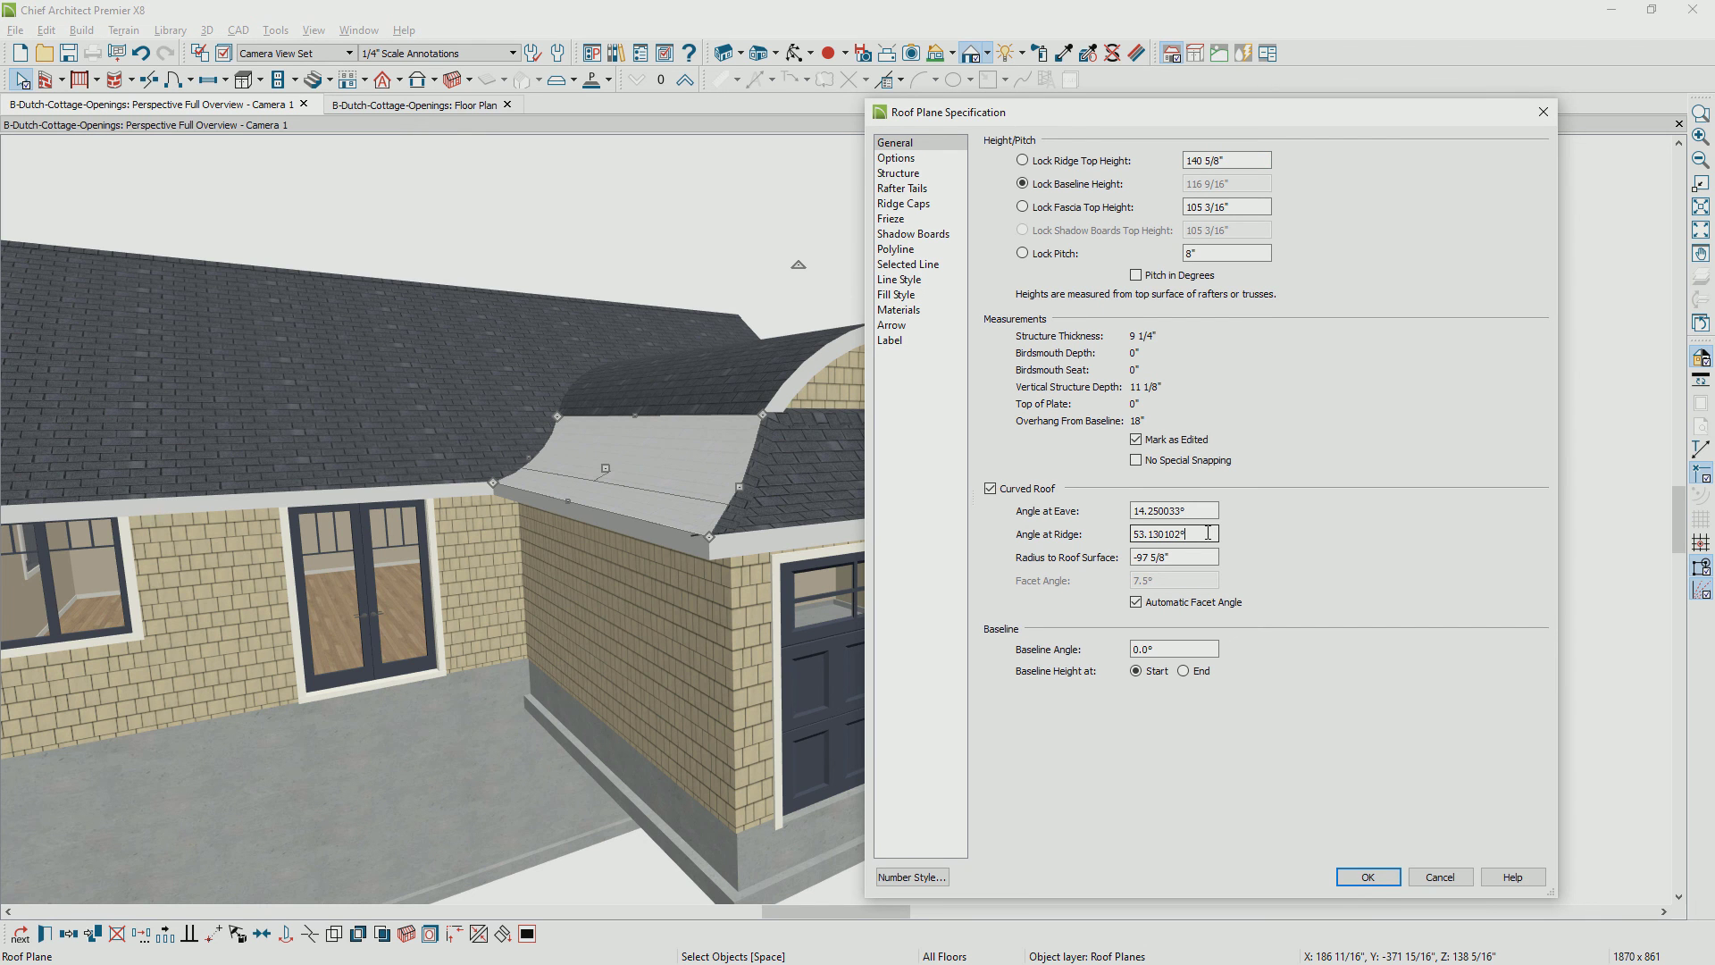
{"action": "key", "text": "Return"}
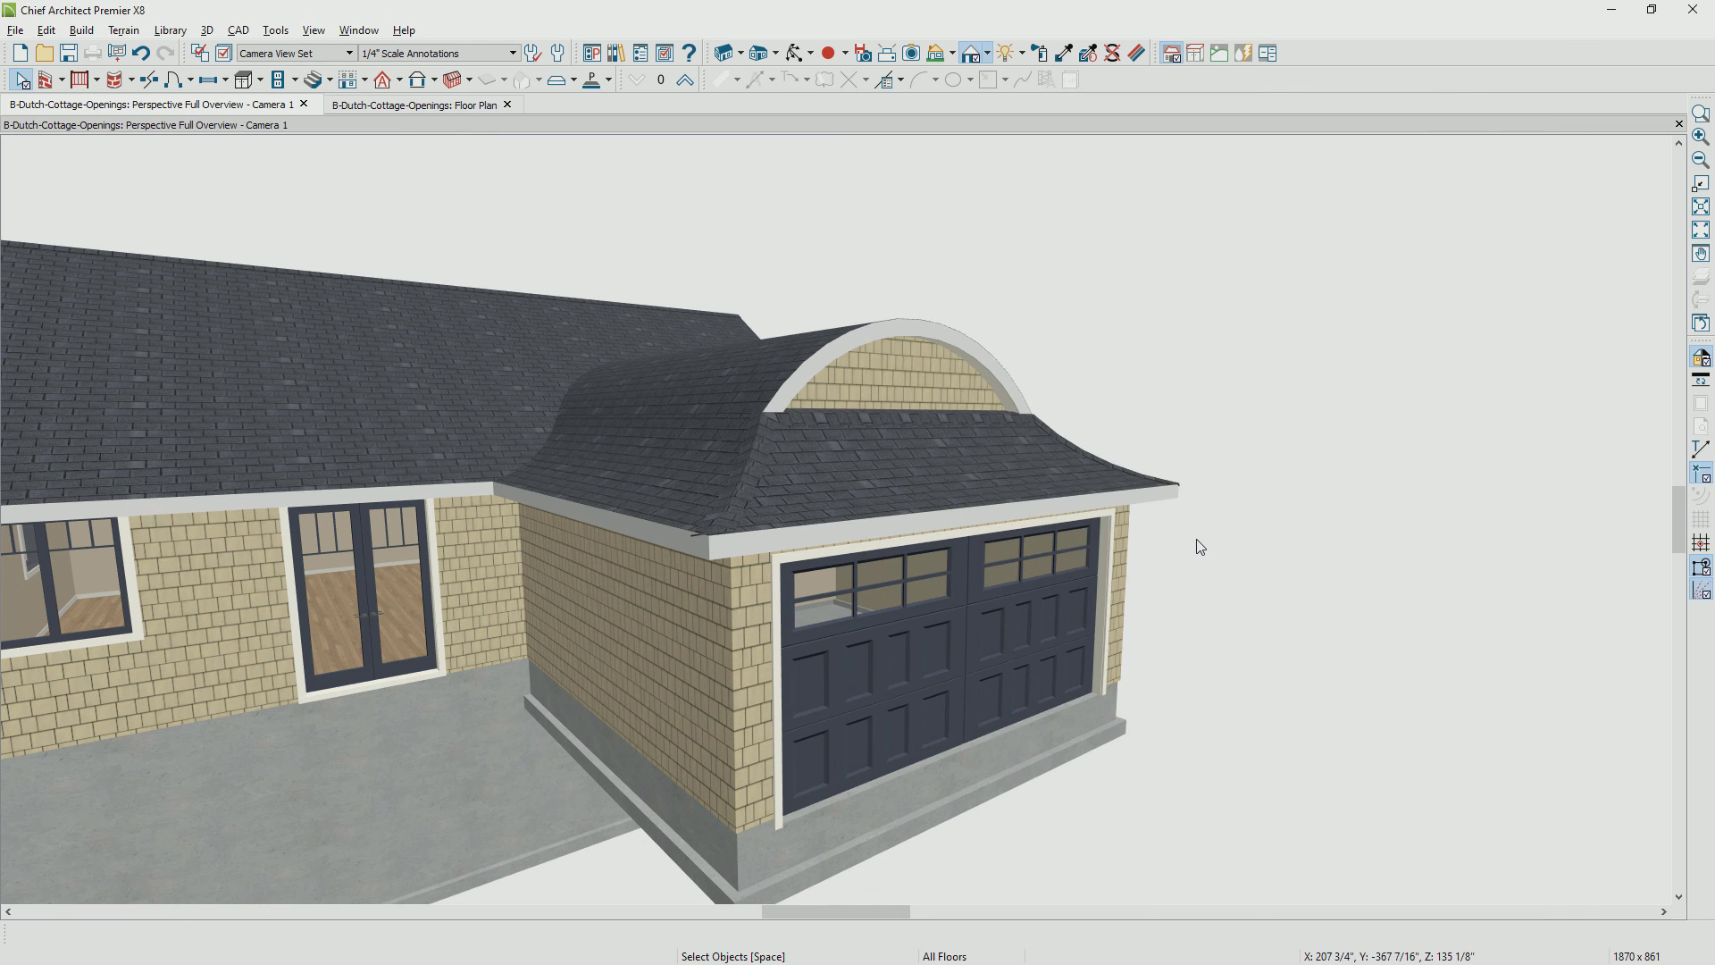